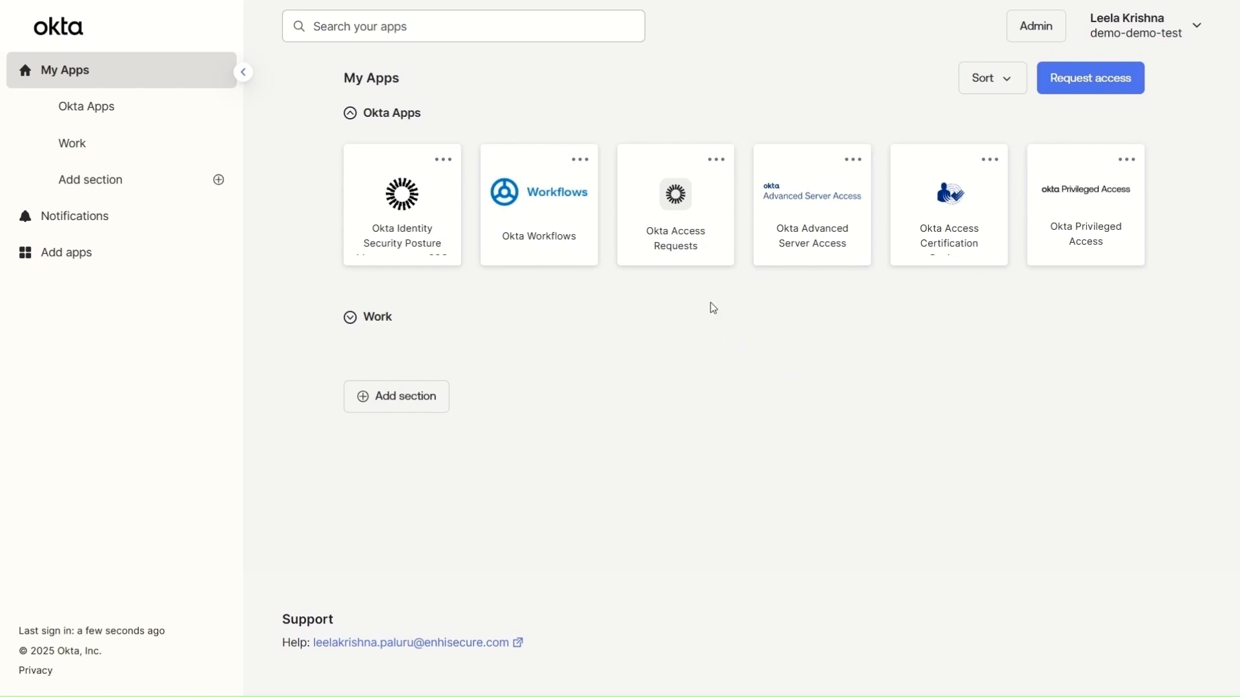
Step: Open Okta Access Requests and go to the organization's integration settings
left_click(687, 249)
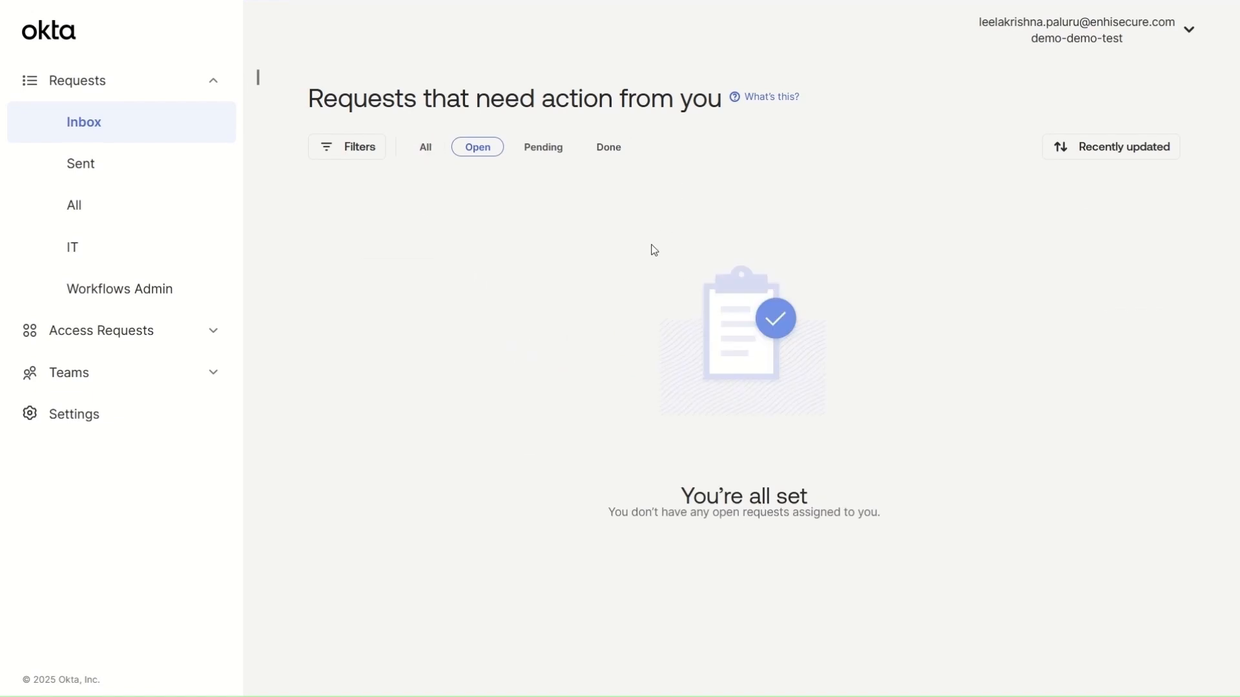
left_click(102, 90)
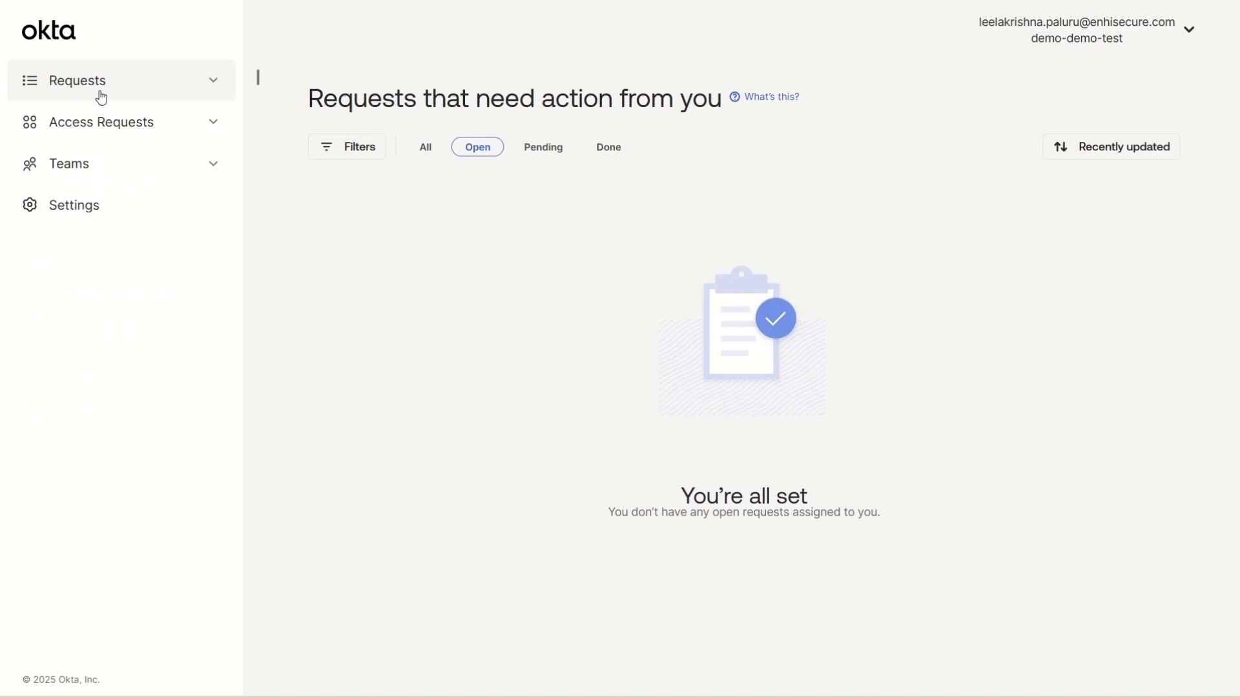
left_click(105, 126)
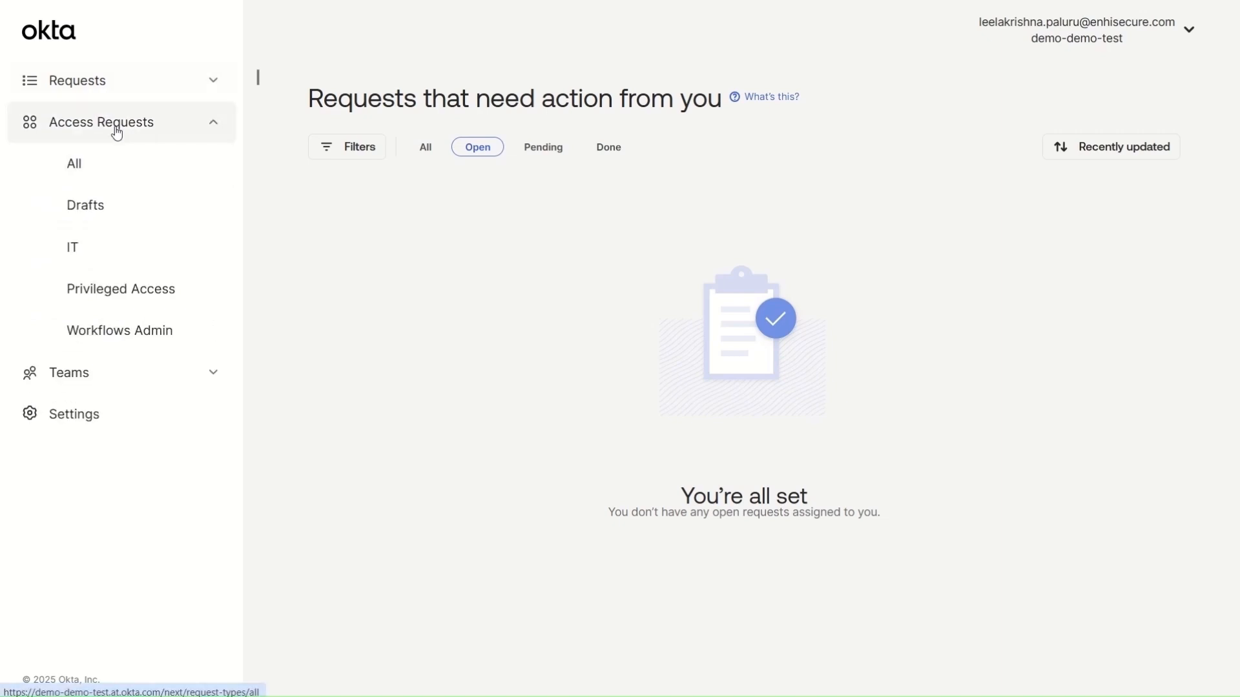
left_click(133, 125)
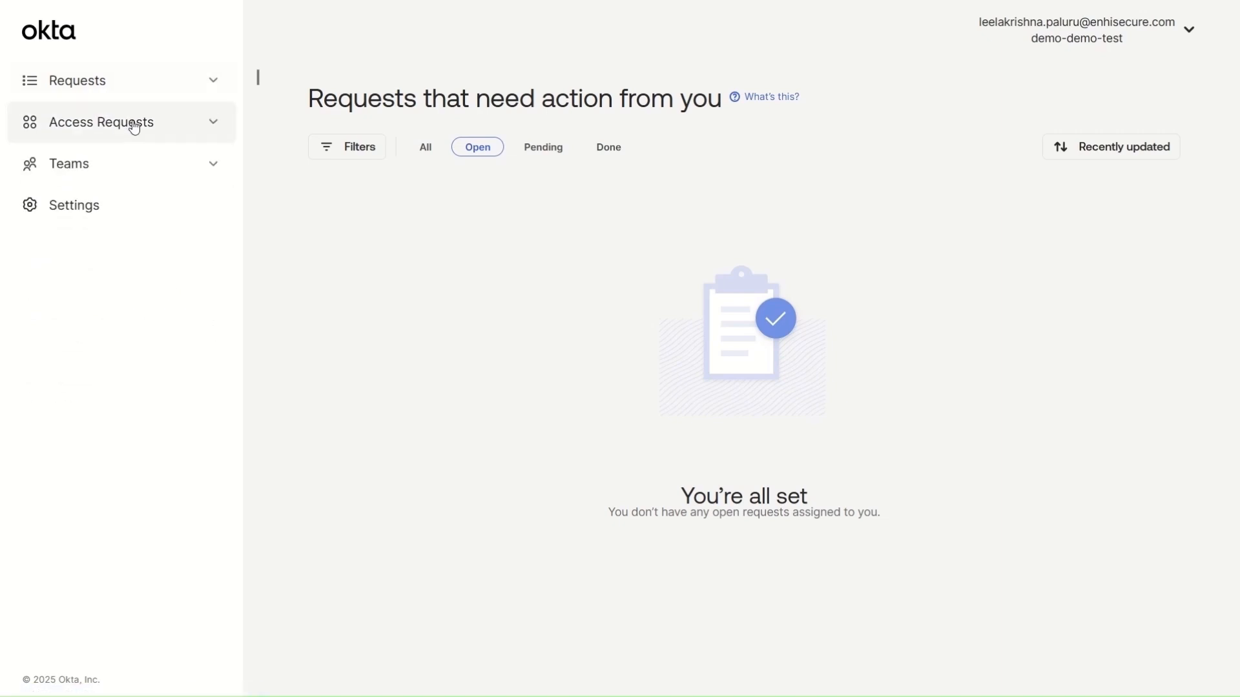
left_click(134, 163)
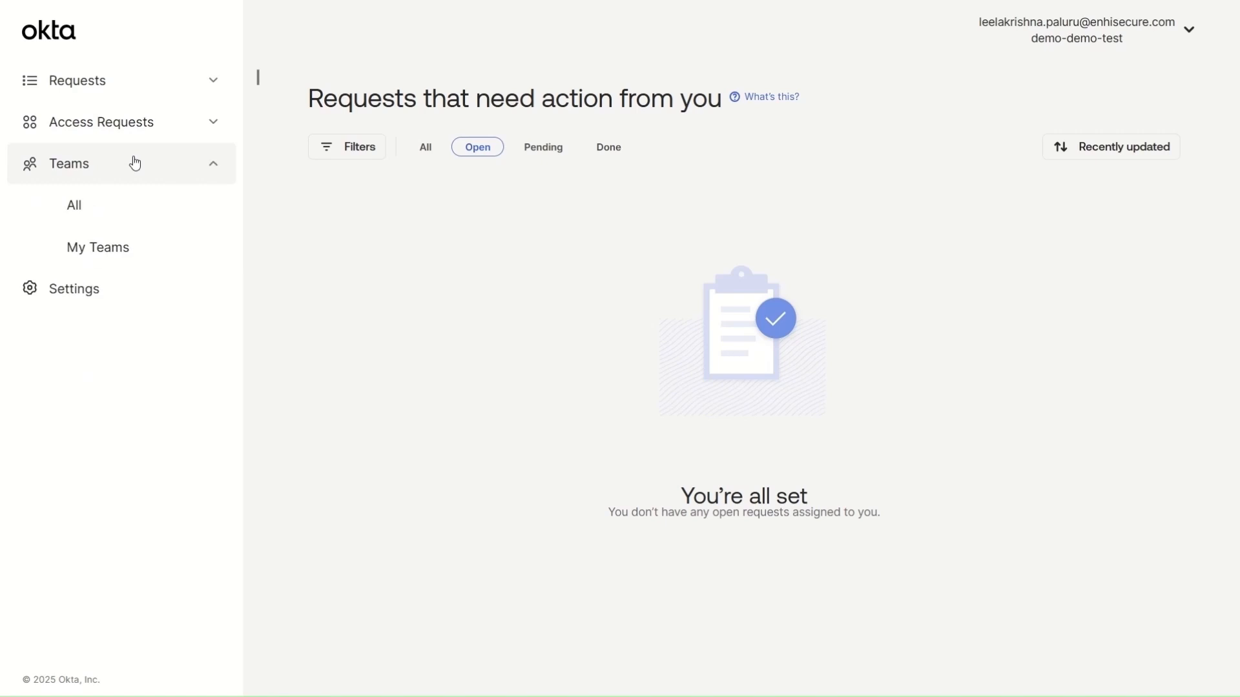
left_click(136, 163)
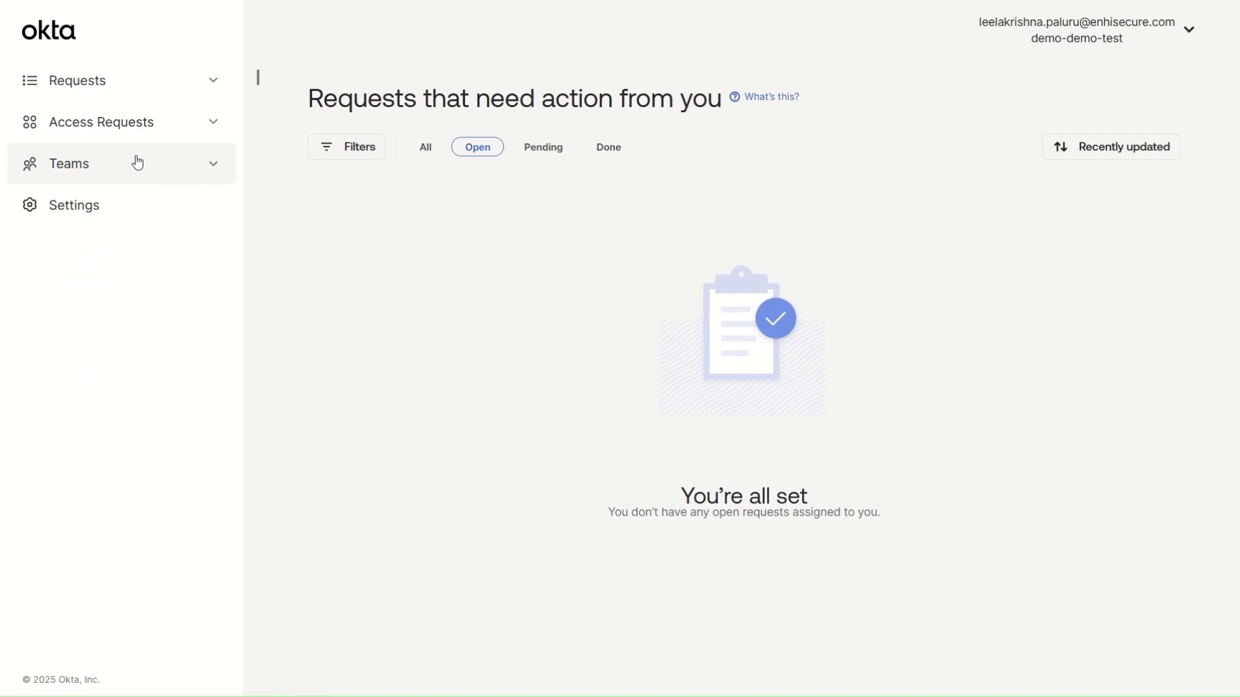
left_click(149, 202)
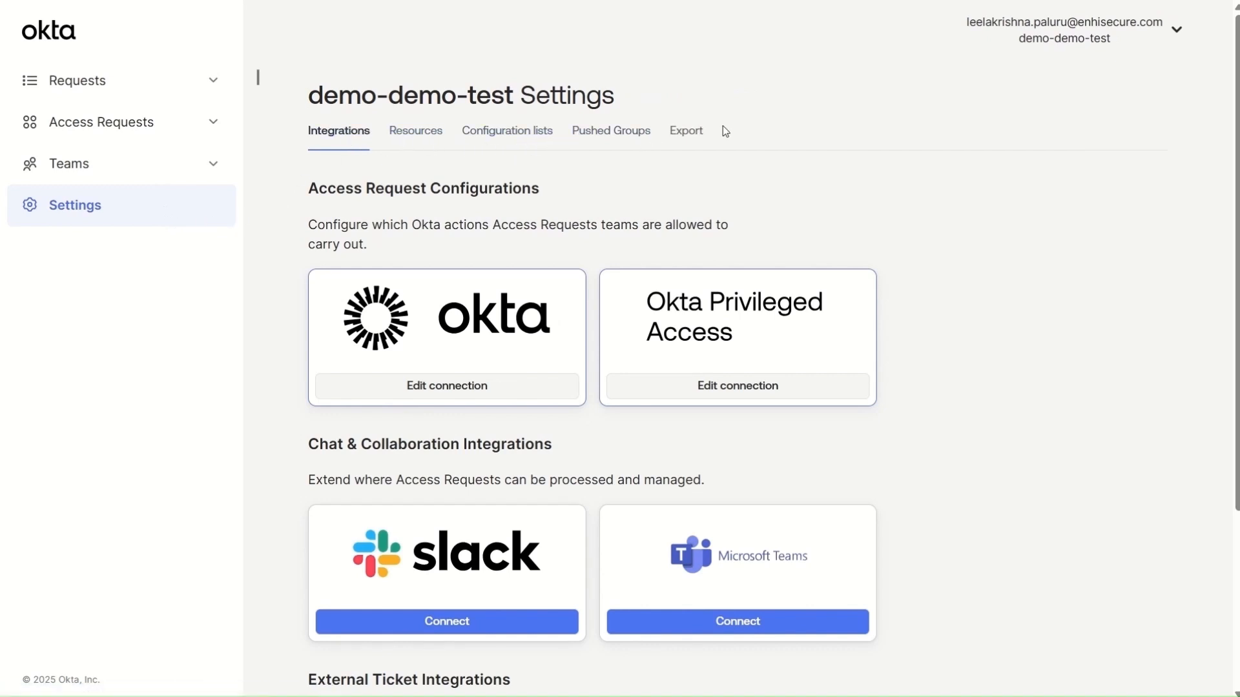
Step: Start connecting Microsoft Teams under Chat & Collaboration Integrations, enable it and choose the listed Microsoft account
scroll(550, 221, "down", 3)
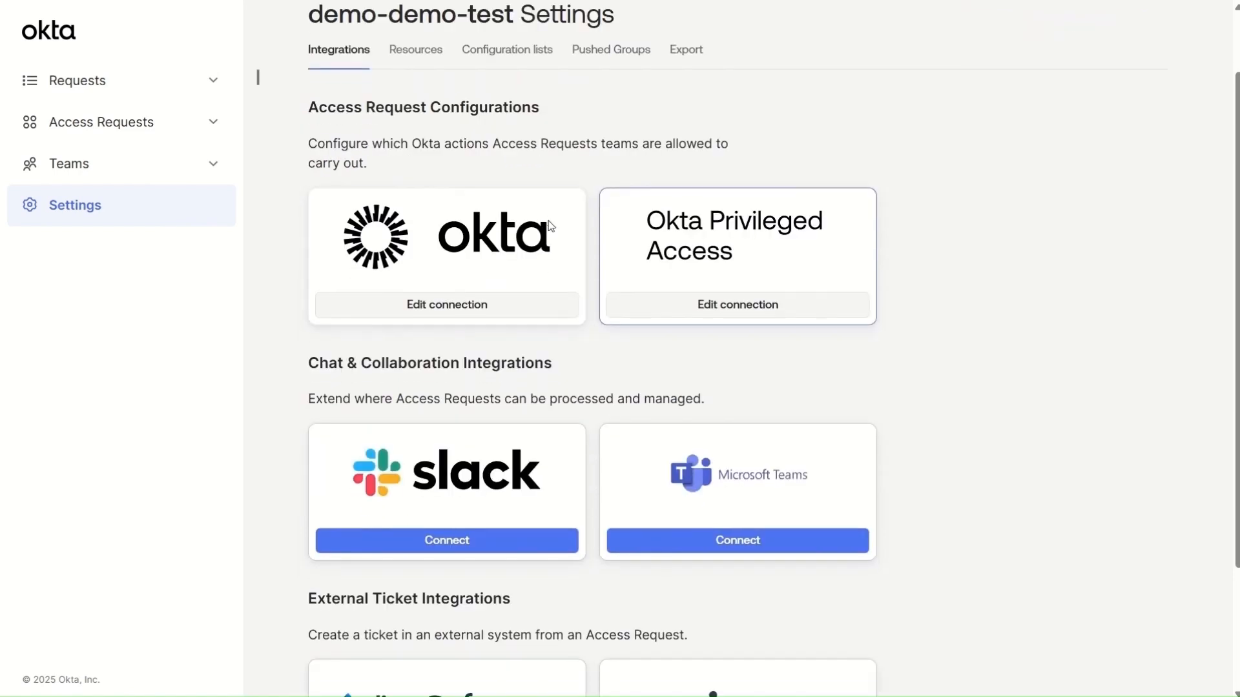
left_click_drag(305, 284, 552, 277)
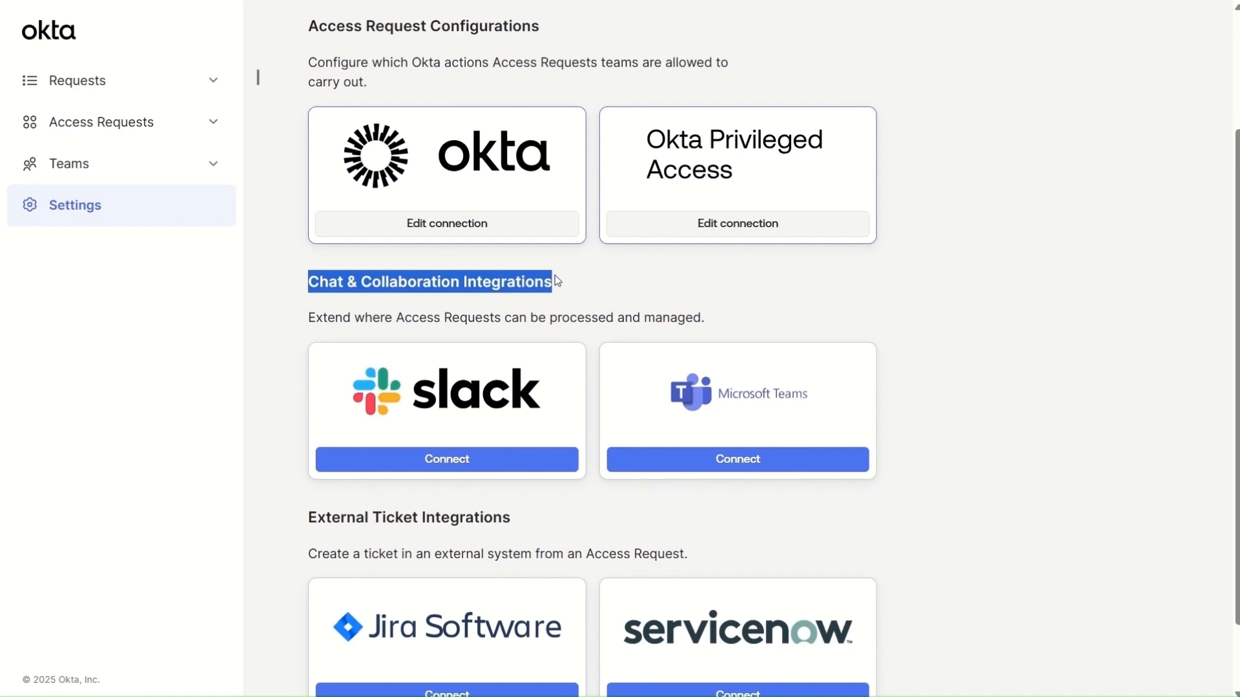
left_click(732, 465)
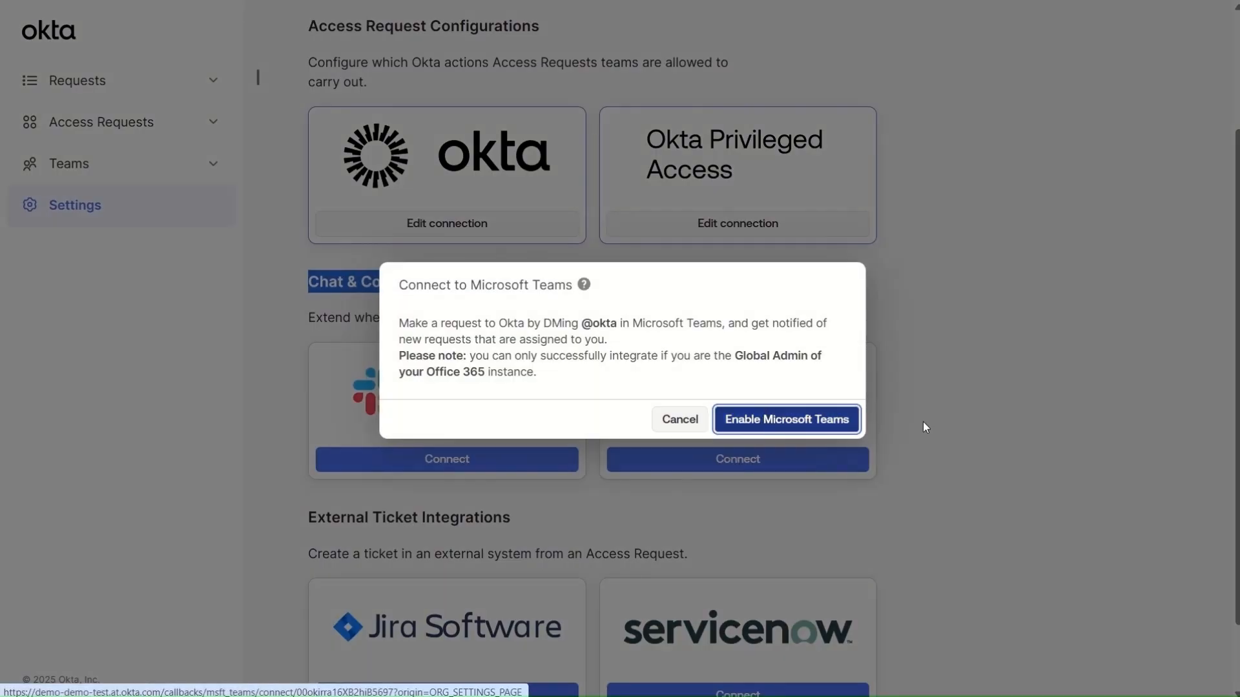
key("Return")
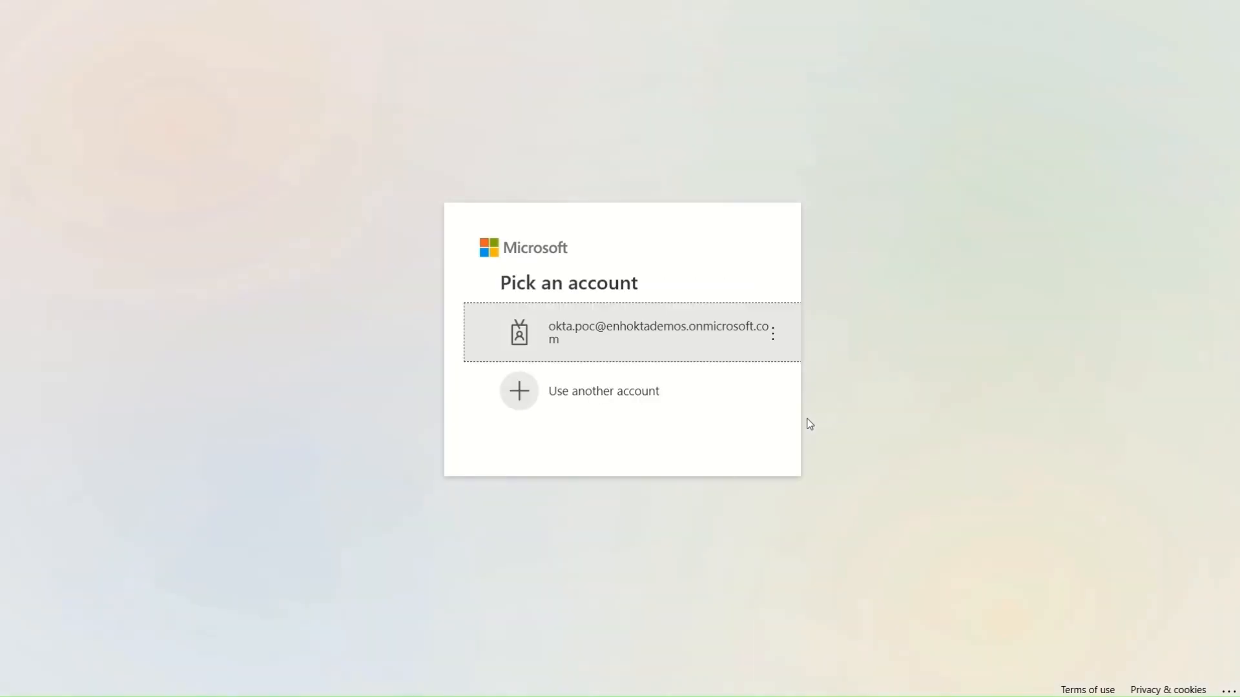
left_click(698, 355)
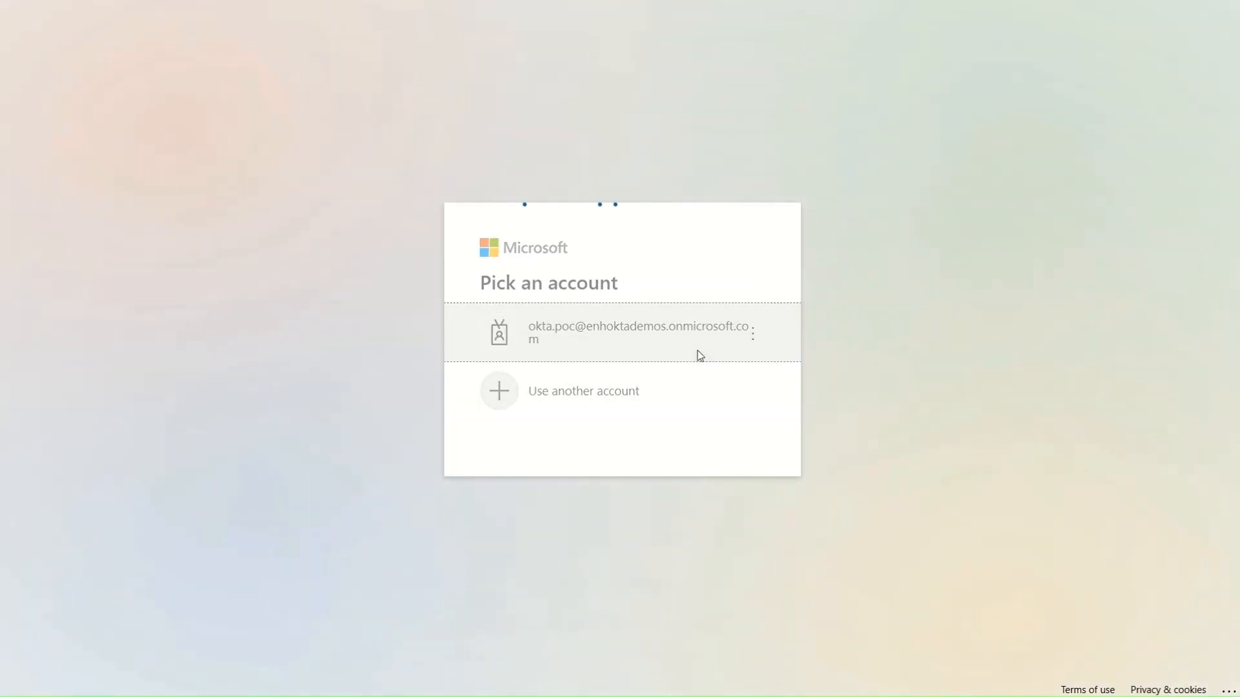
Step: Enter the Microsoft account password, stay signed in without being asked again, and dismiss the Microsoft Teams integration message
type("•")
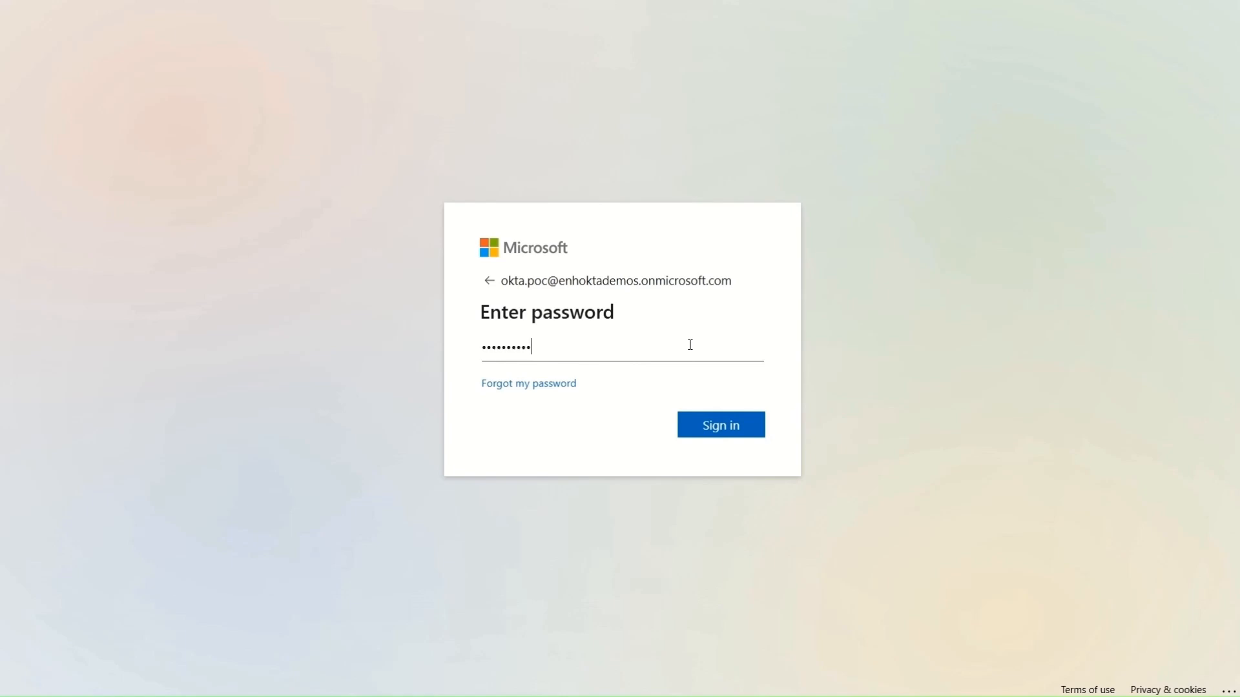
type("••")
key("BackSpace")
key("BackSpace")
key("BackSpace")
type("•")
key("Return")
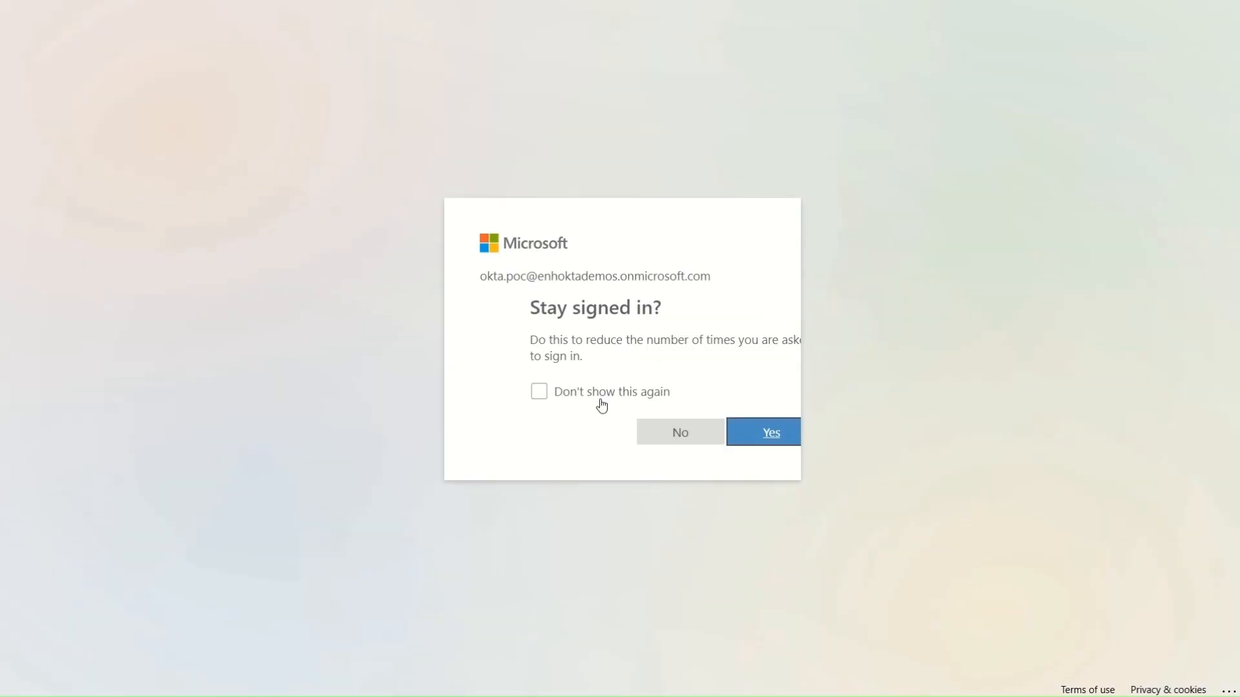
left_click(541, 396)
left_click(720, 434)
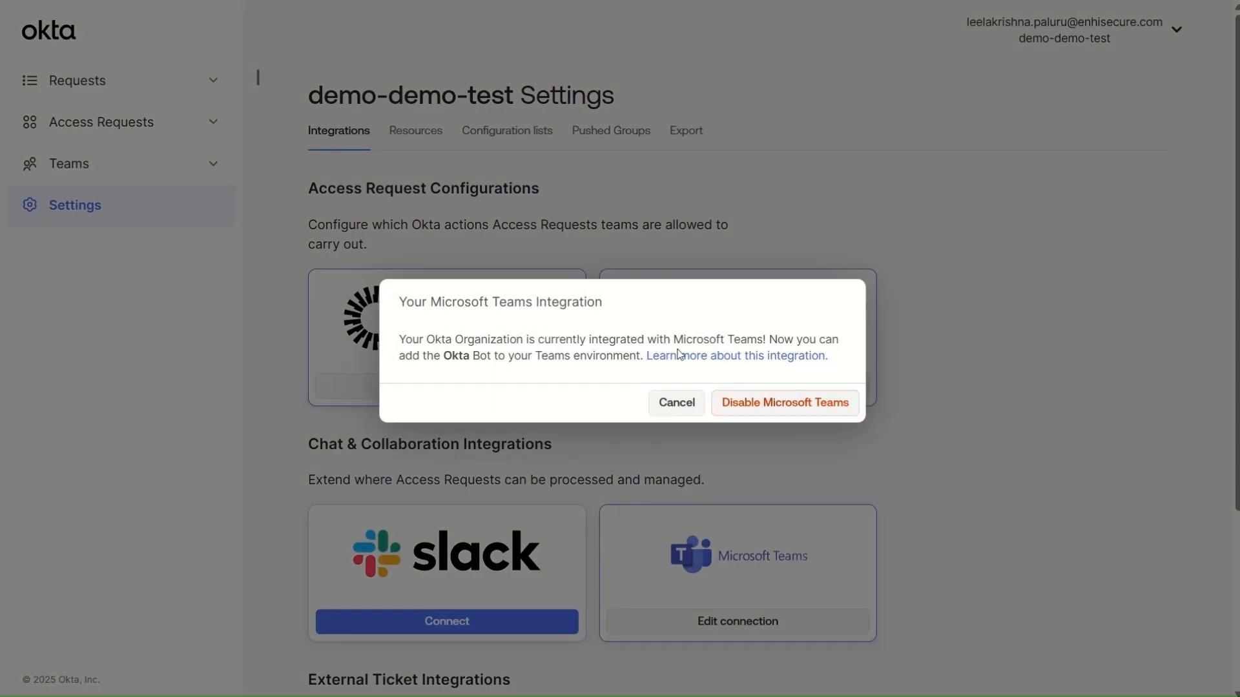
left_click_drag(401, 339, 835, 370)
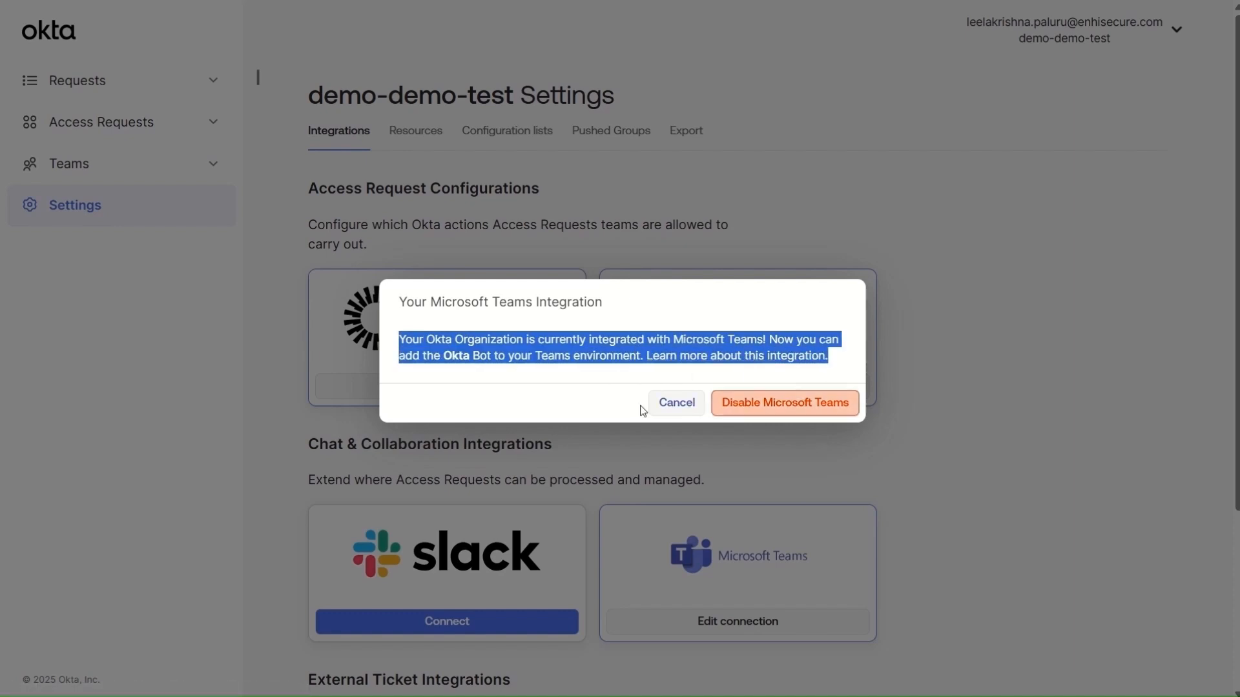
left_click(1144, 475)
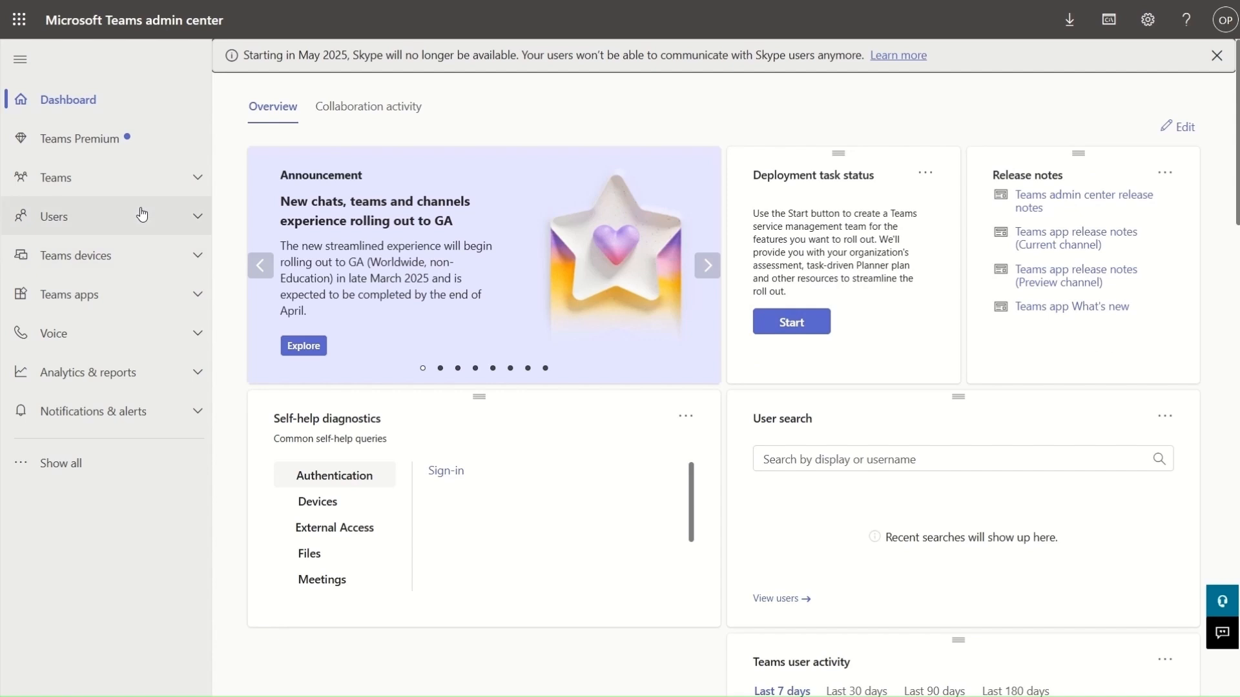
Step: In Microsoft Teams admin center, open the Okta Access Request team from the managed teams and review its members
left_click(182, 186)
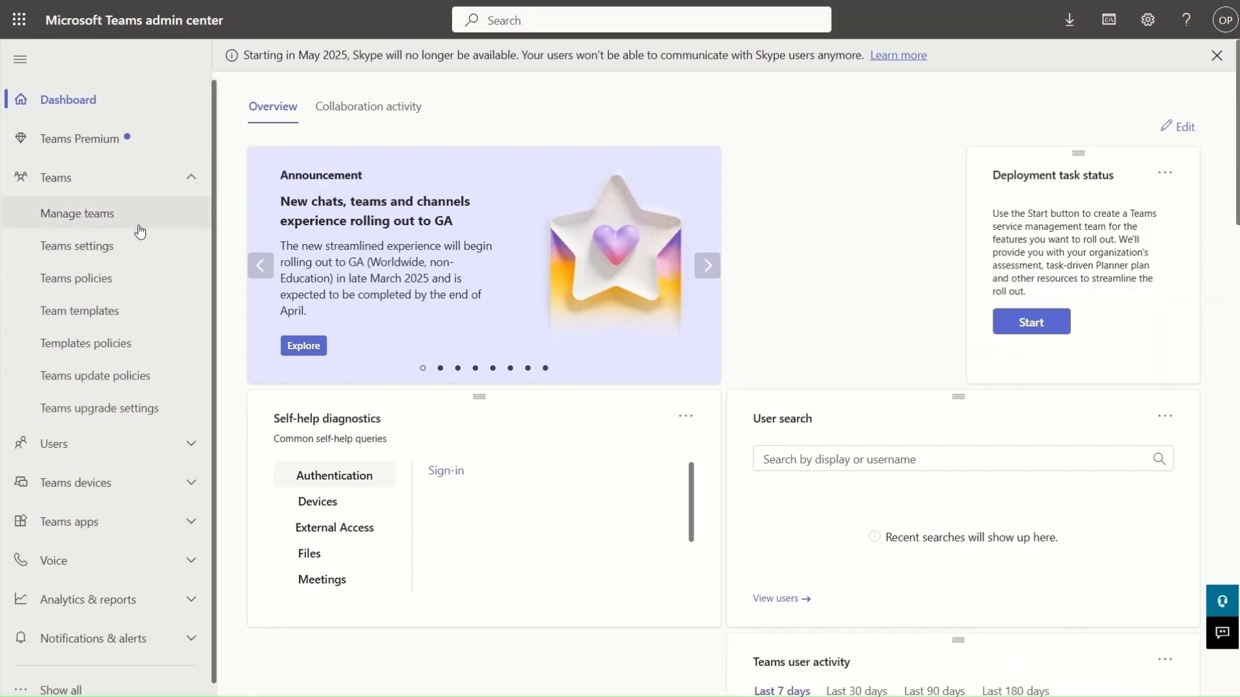
left_click(141, 227)
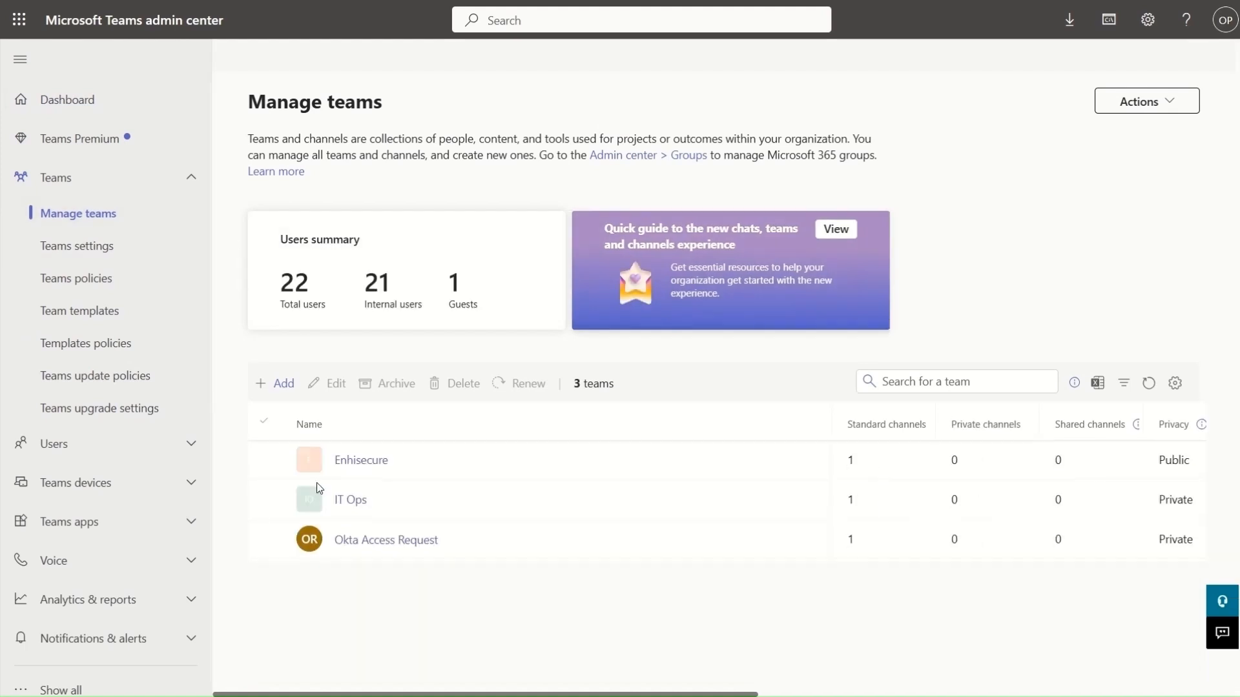
left_click(347, 542)
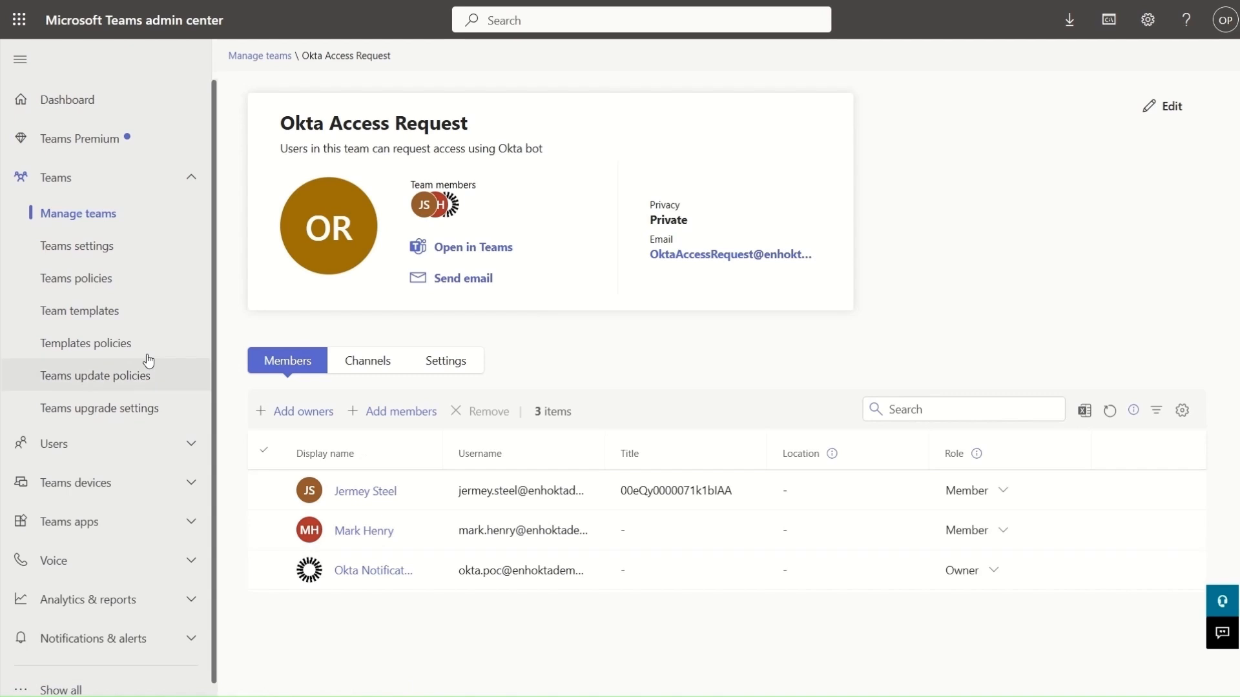
left_click(158, 185)
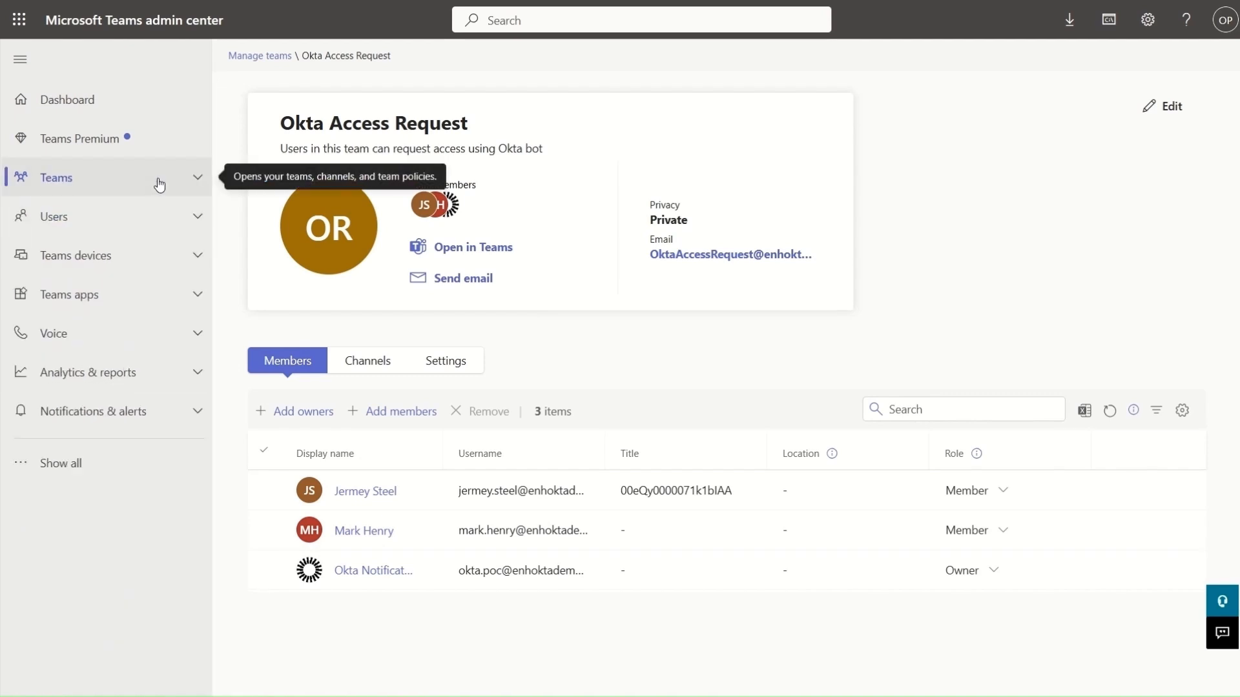
Step: Open the managed Teams apps and search the app list for "Okta"
left_click(182, 289)
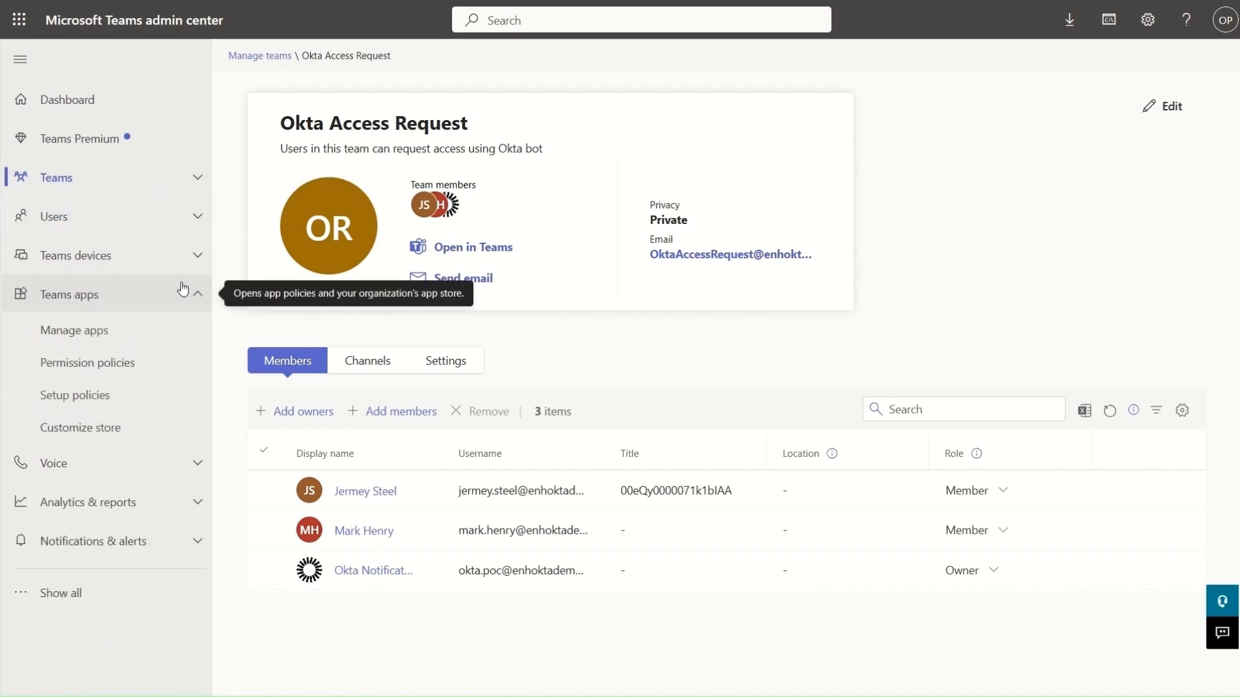
left_click(158, 339)
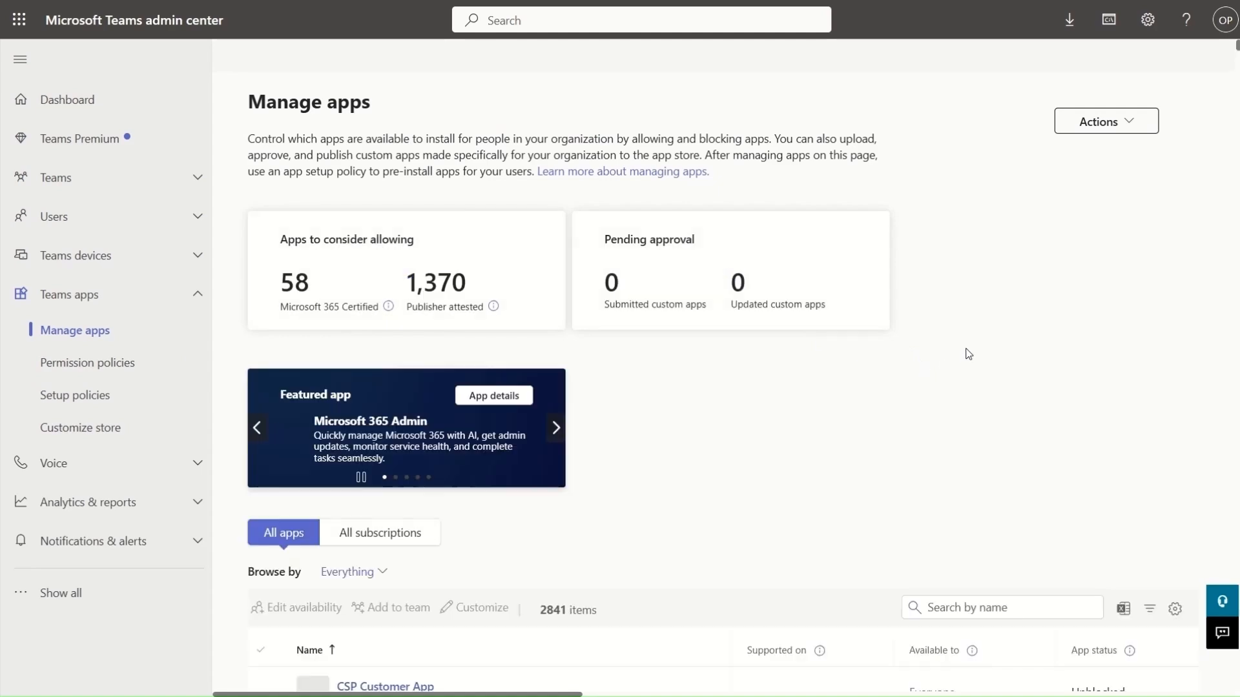
scroll(916, 428, "down", 3)
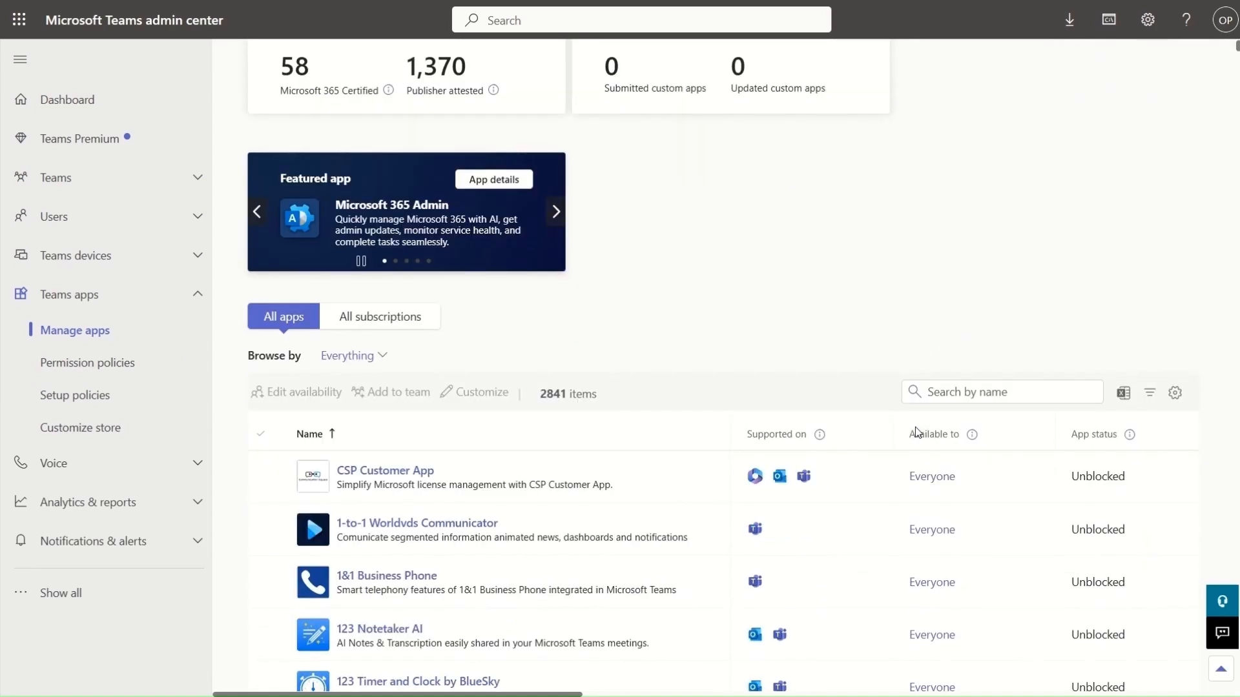
left_click(951, 366)
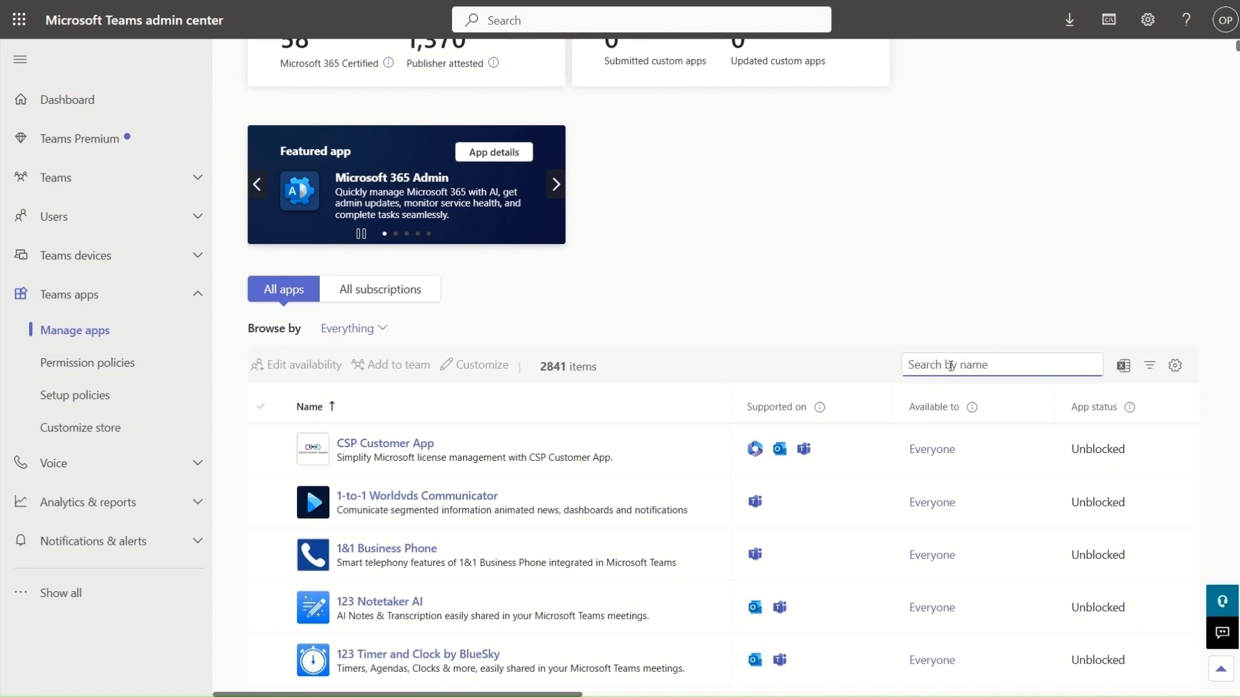
type("Okta")
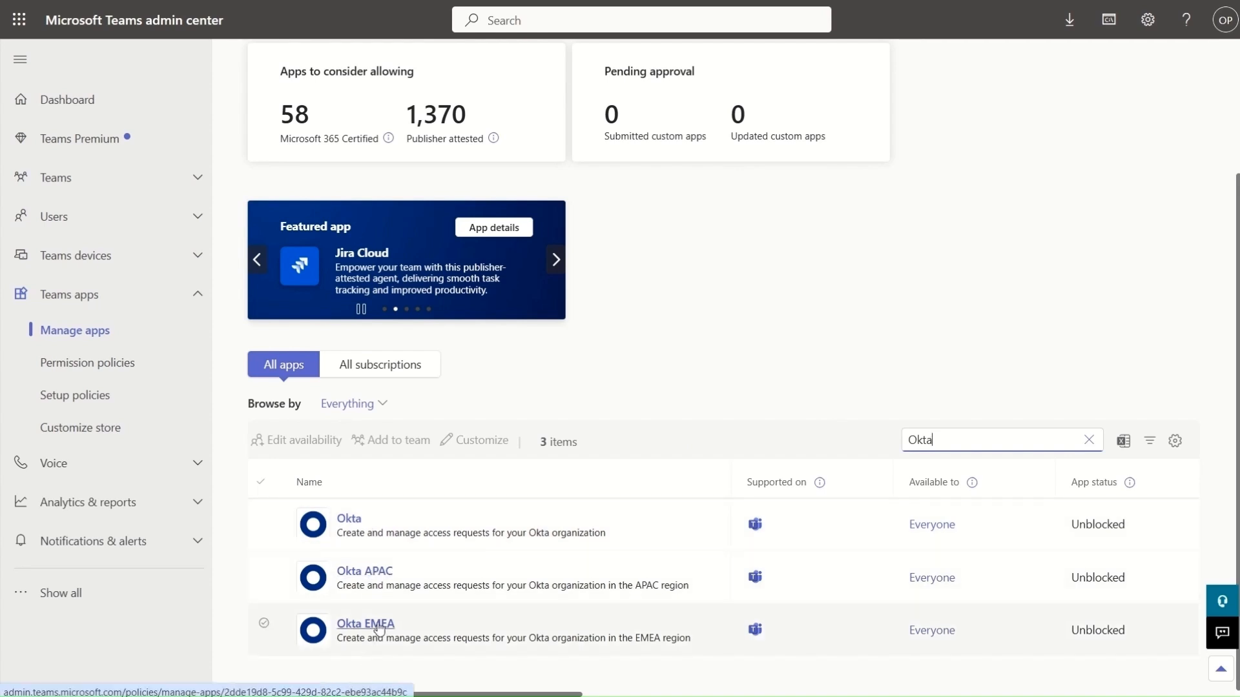
Step: Review the availability options for the Okta app without changing them
left_click(269, 529)
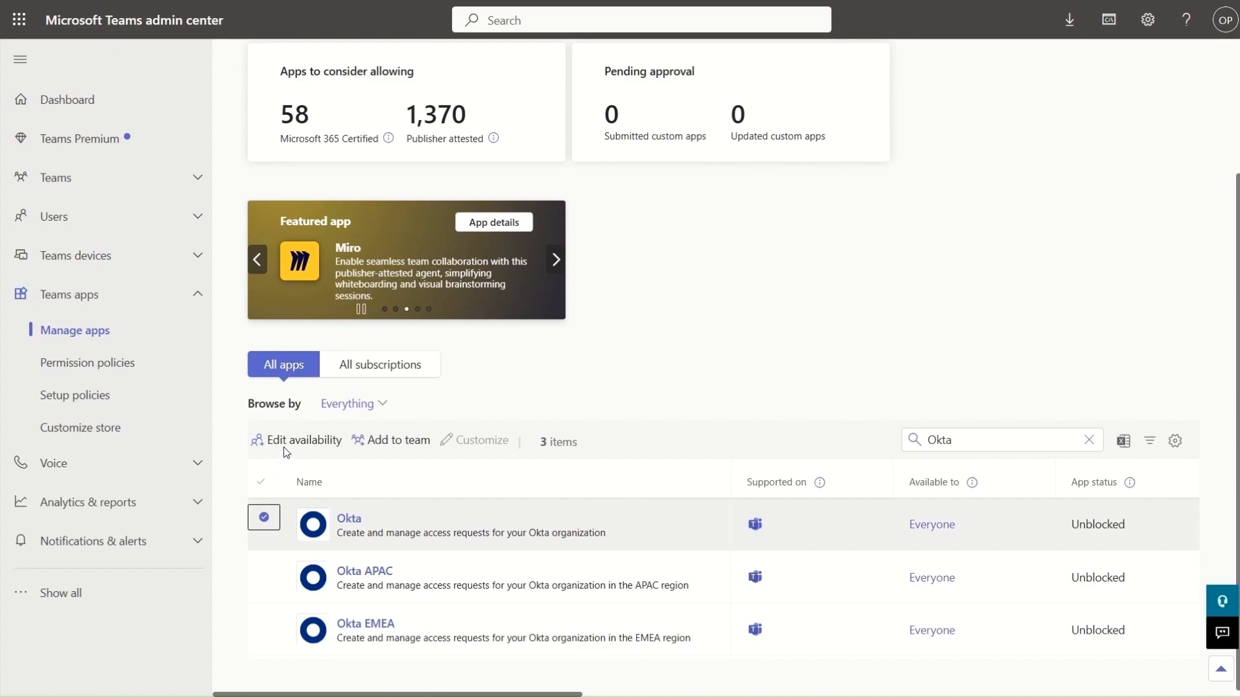
left_click(284, 447)
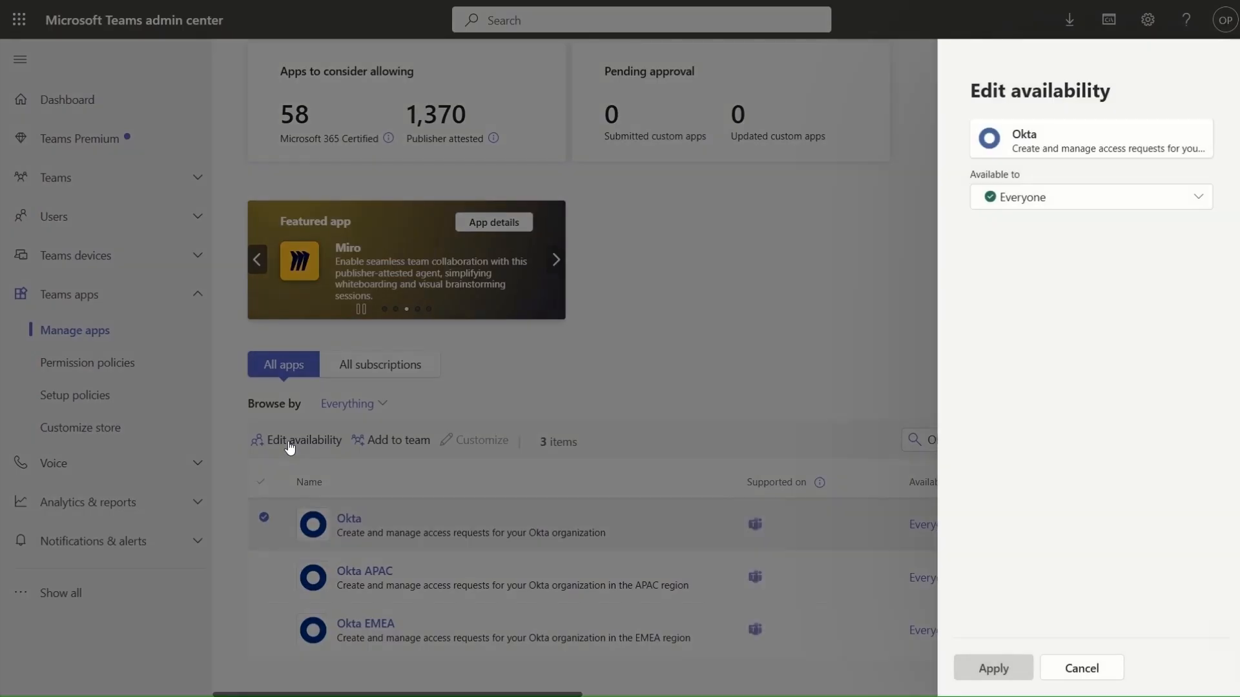
left_click(1036, 197)
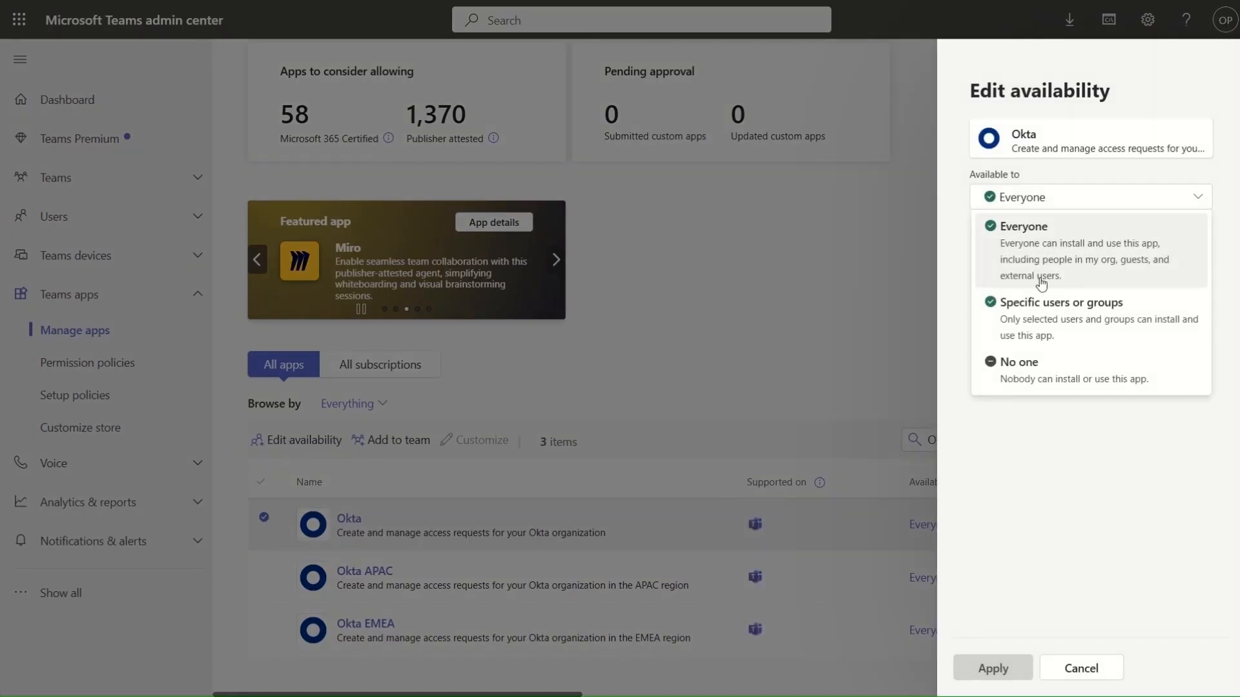
left_click(868, 338)
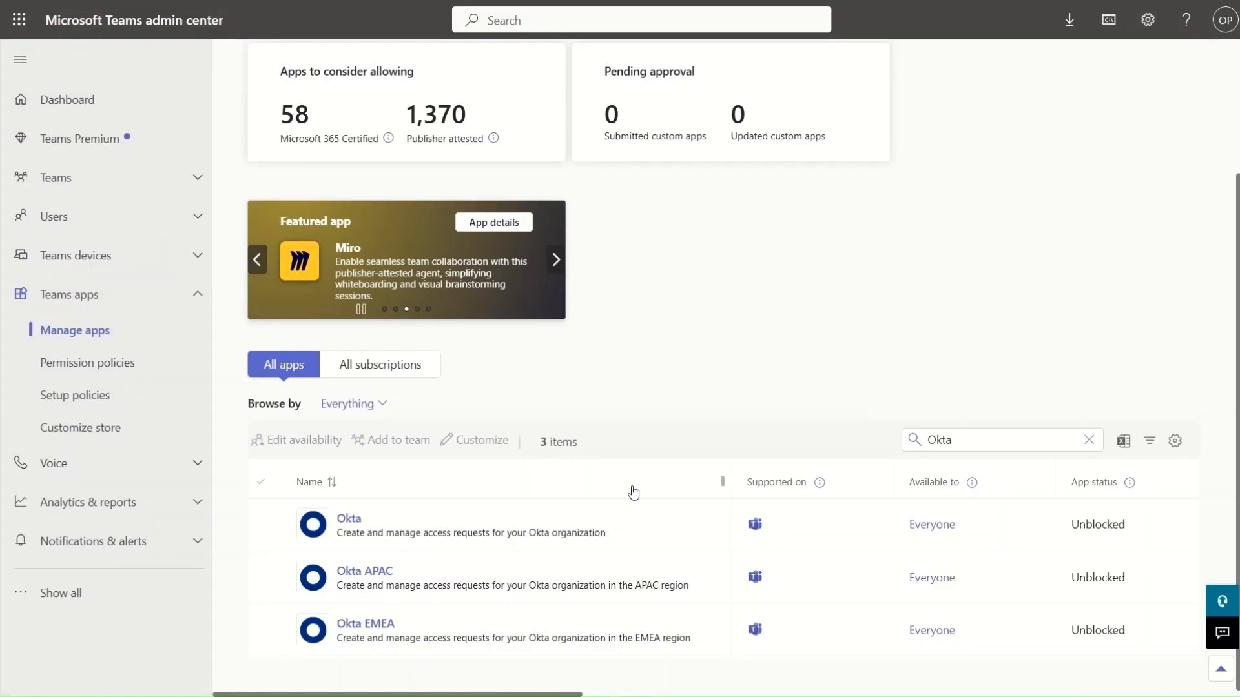
Step: Add the Okta app to the Okta Access Request team and apply the change
left_click(266, 519)
left_click(270, 520)
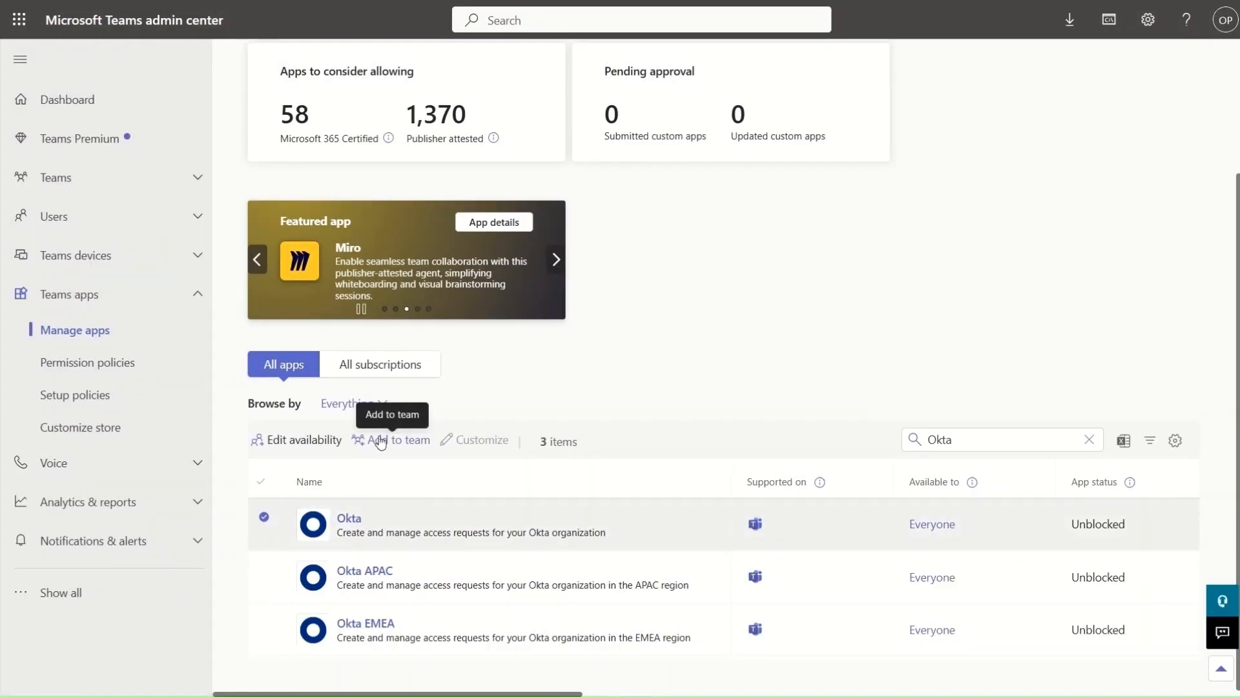
left_click(392, 439)
left_click(1147, 181)
type("Okta")
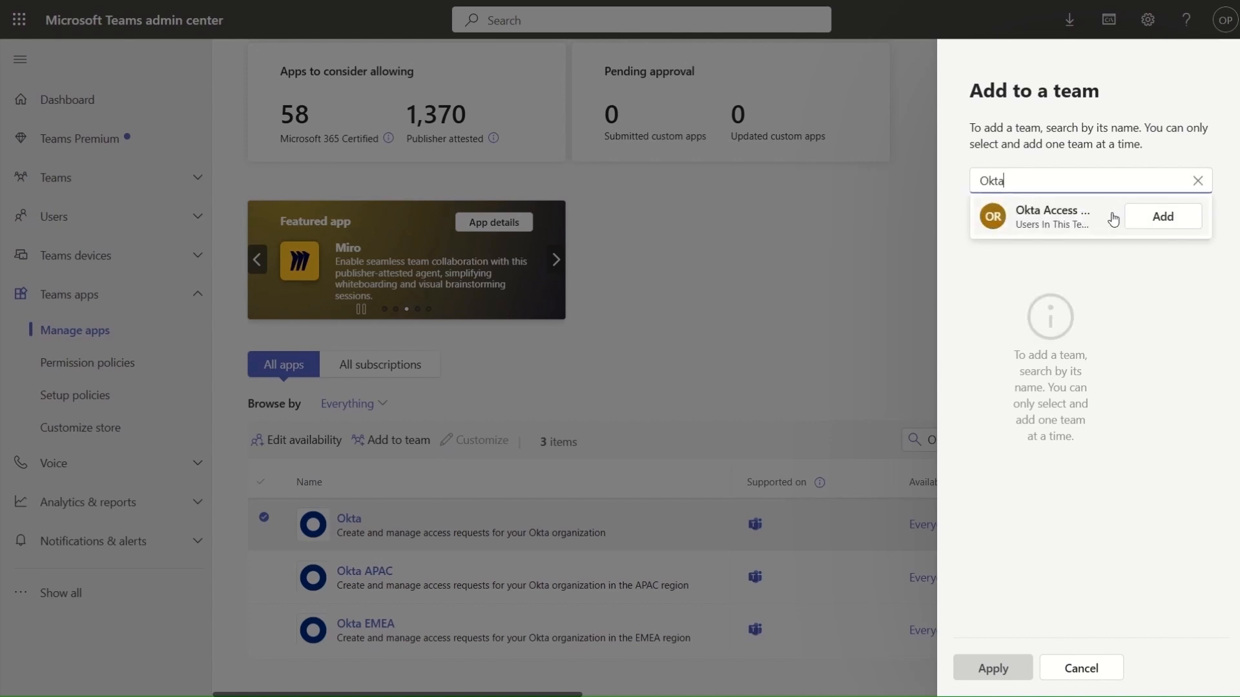
left_click(1163, 218)
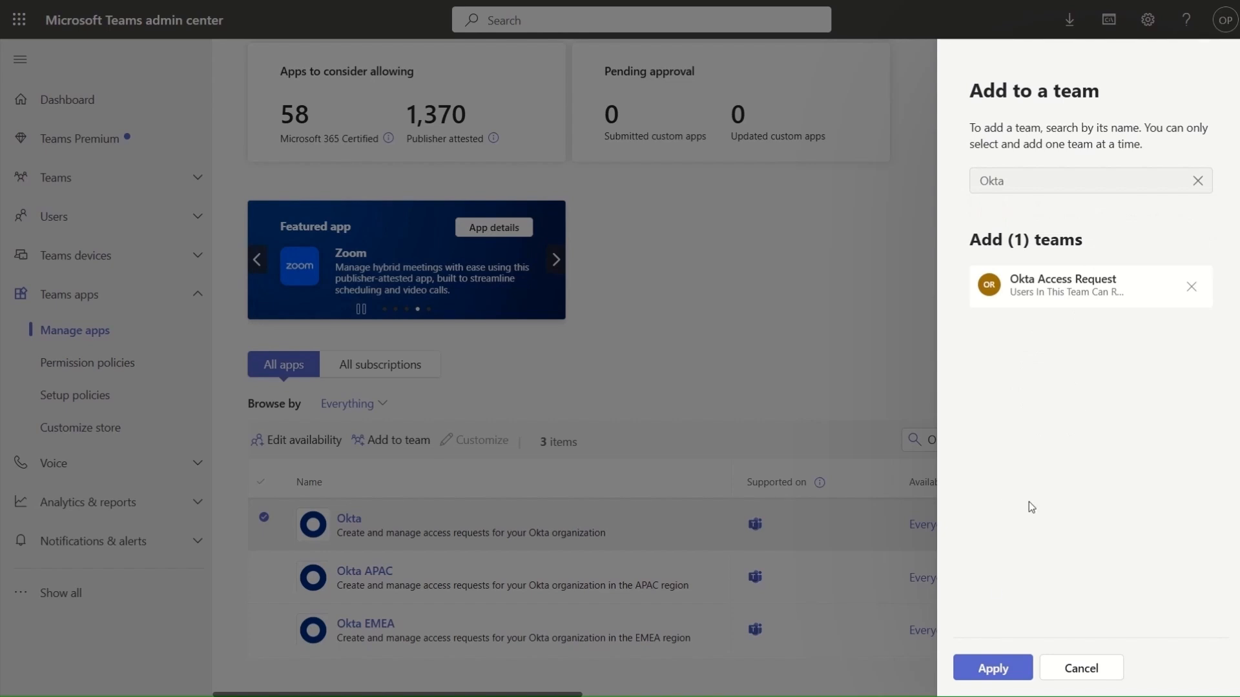
left_click(992, 669)
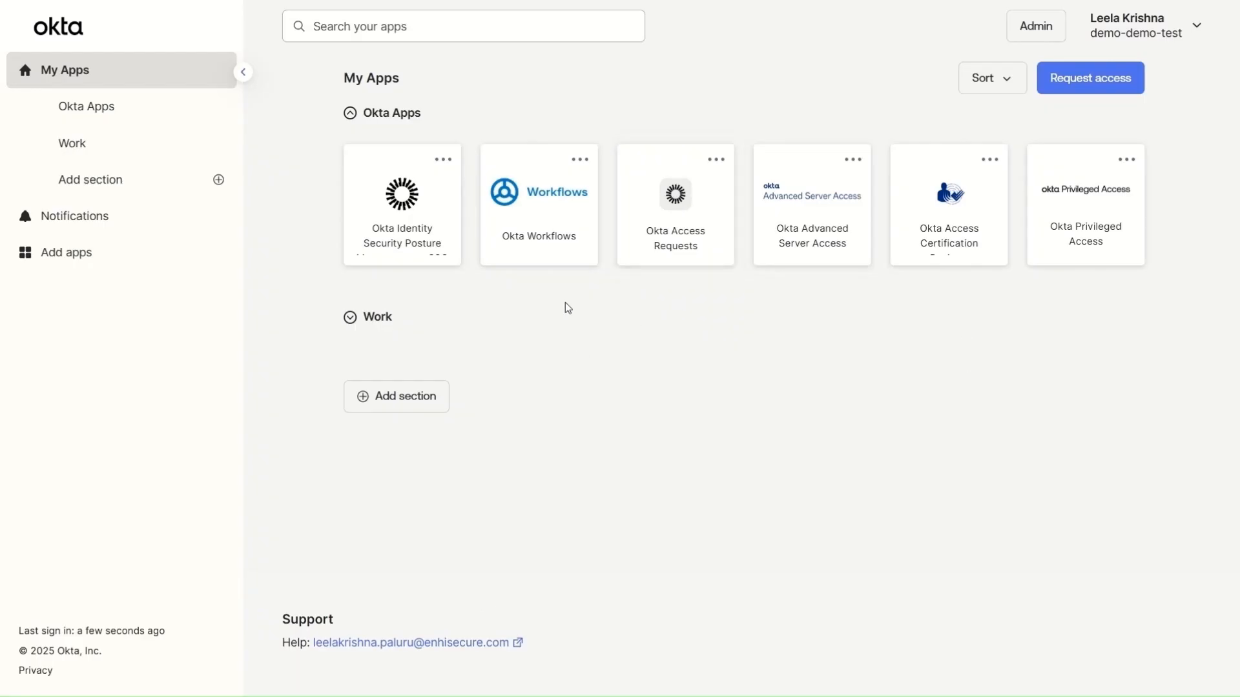
Step: Switch to Okta Workflows and show its existing connections
left_click(552, 260)
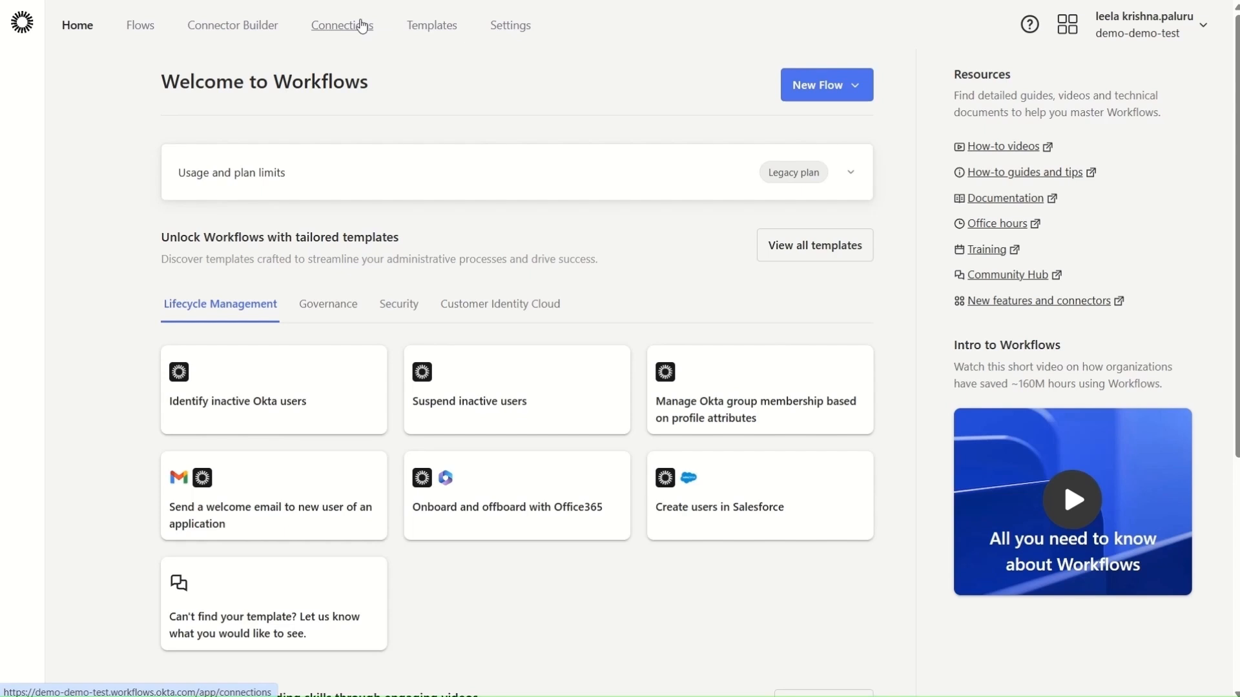
left_click(355, 25)
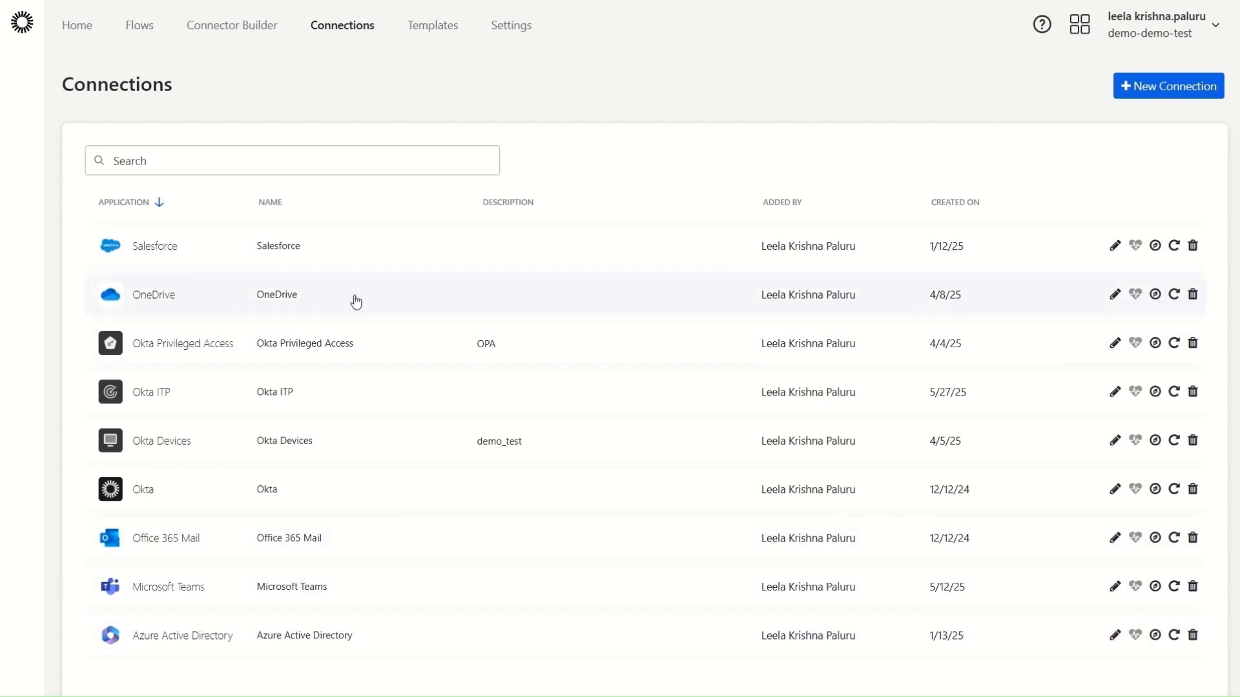
Step: Review the connectors available for a new connection and the Azure Active Directory connection form without creating anything
left_click(1169, 90)
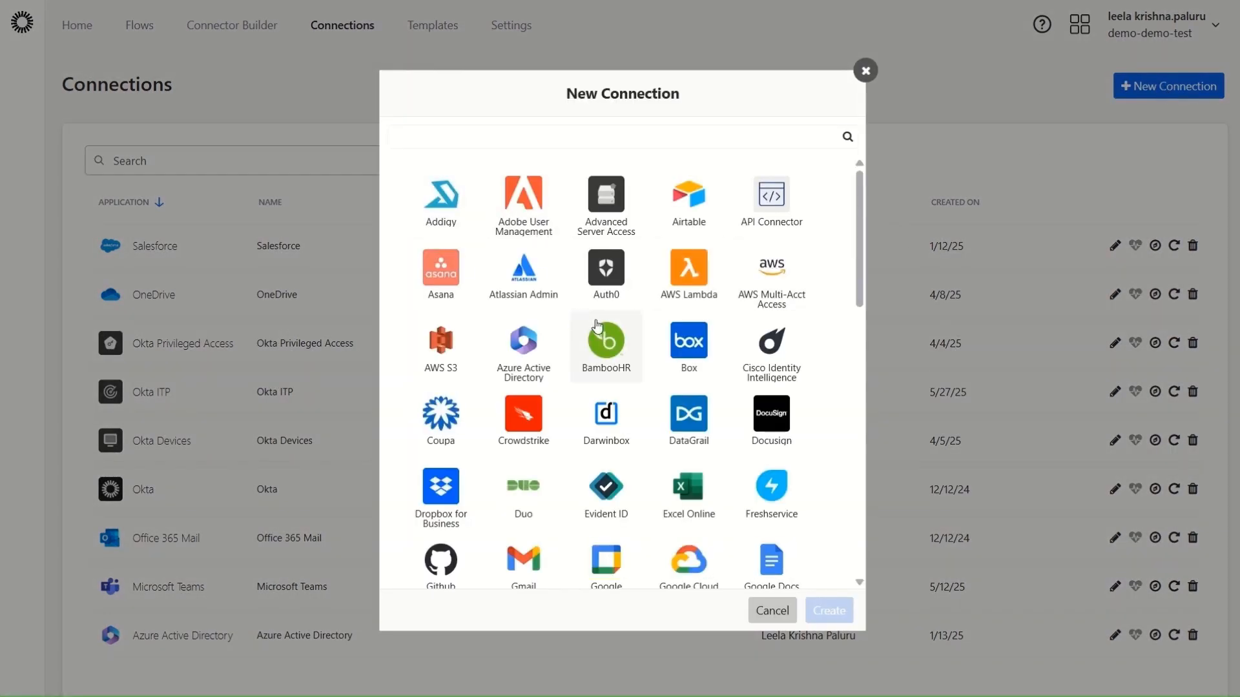
scroll(526, 284, "down", 1)
scroll(529, 283, "down", 3)
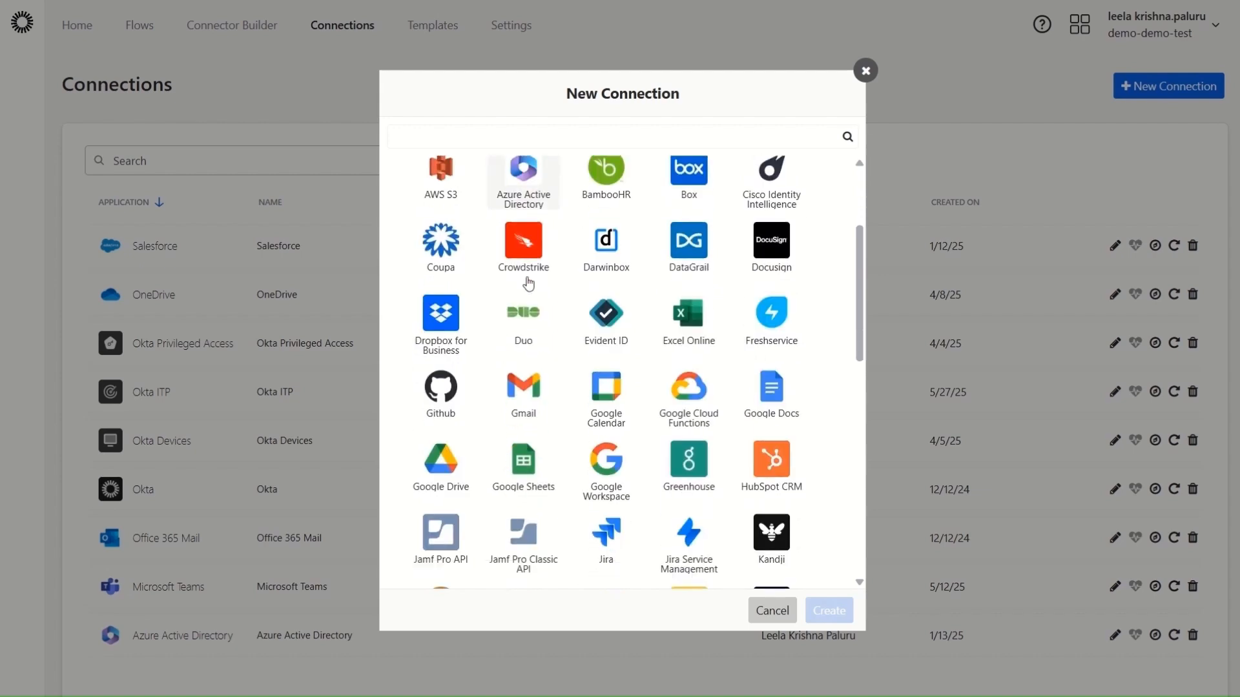
scroll(528, 283, "down", 1)
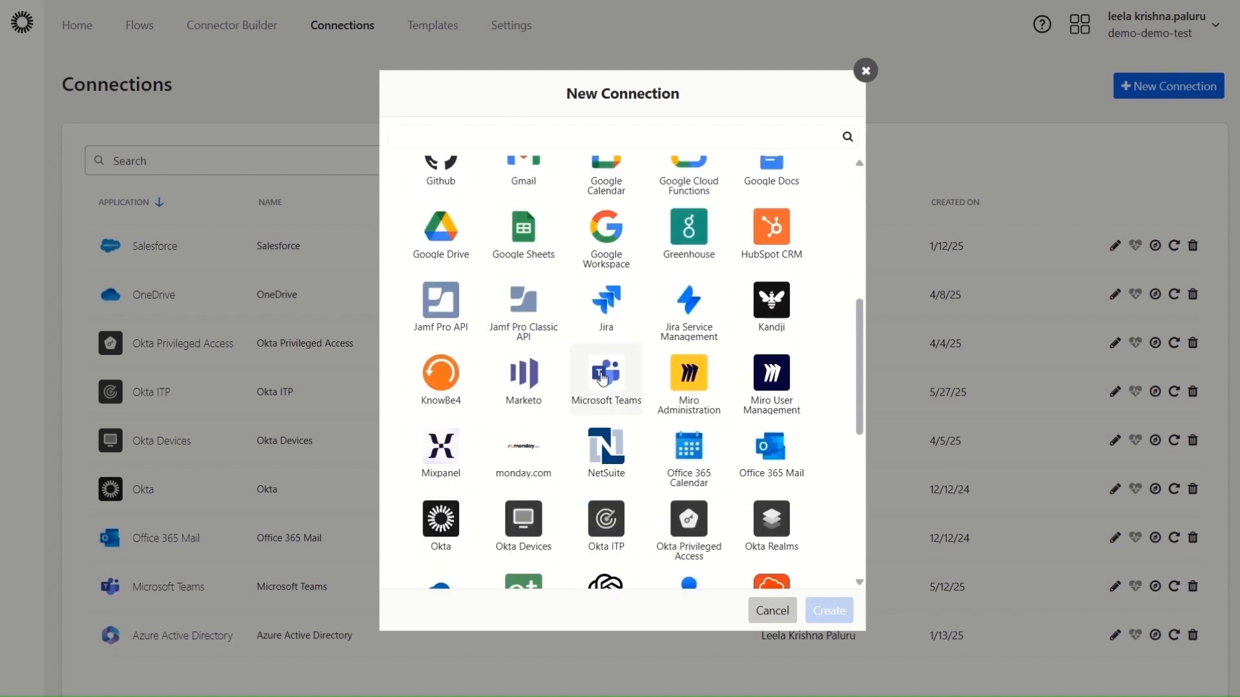
scroll(440, 491, "down", 1)
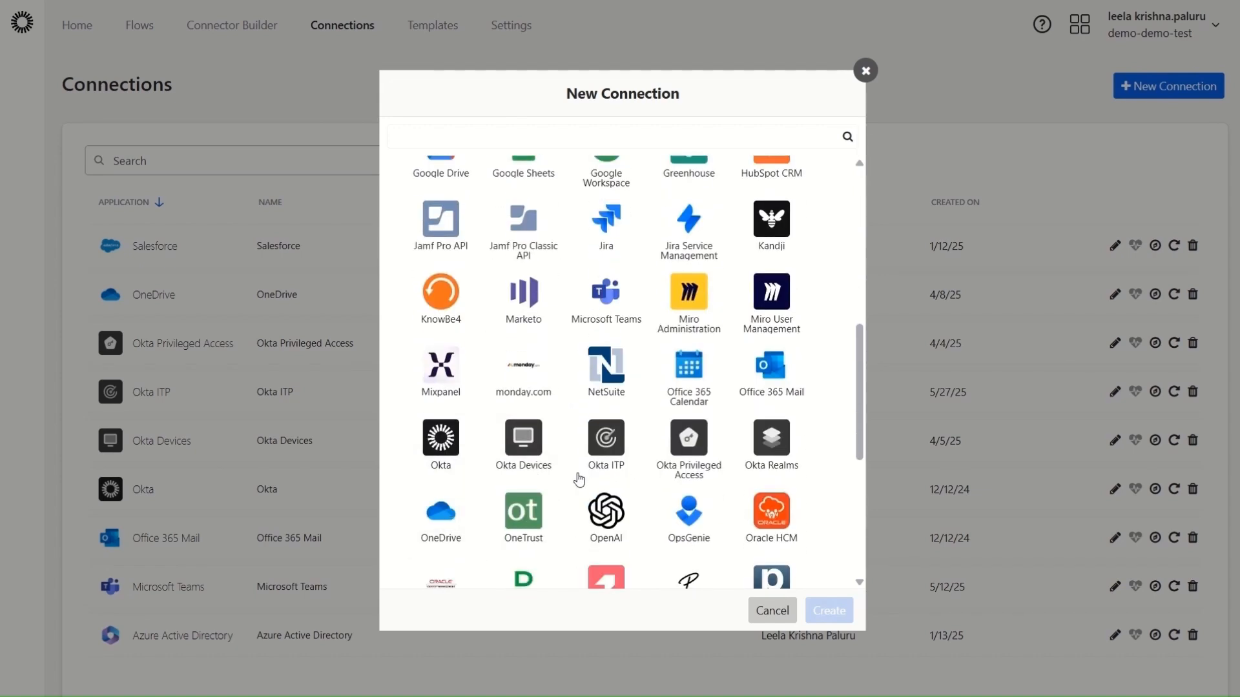
scroll(685, 504, "down", 2)
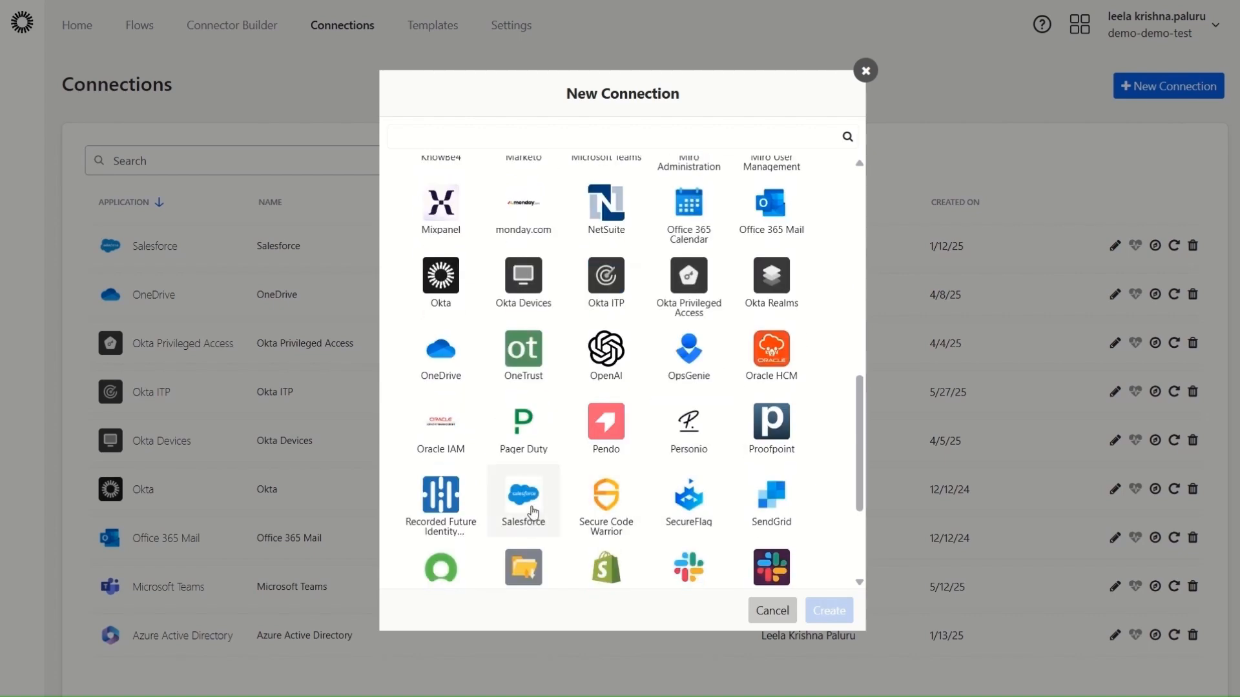
scroll(533, 511, "up", 9)
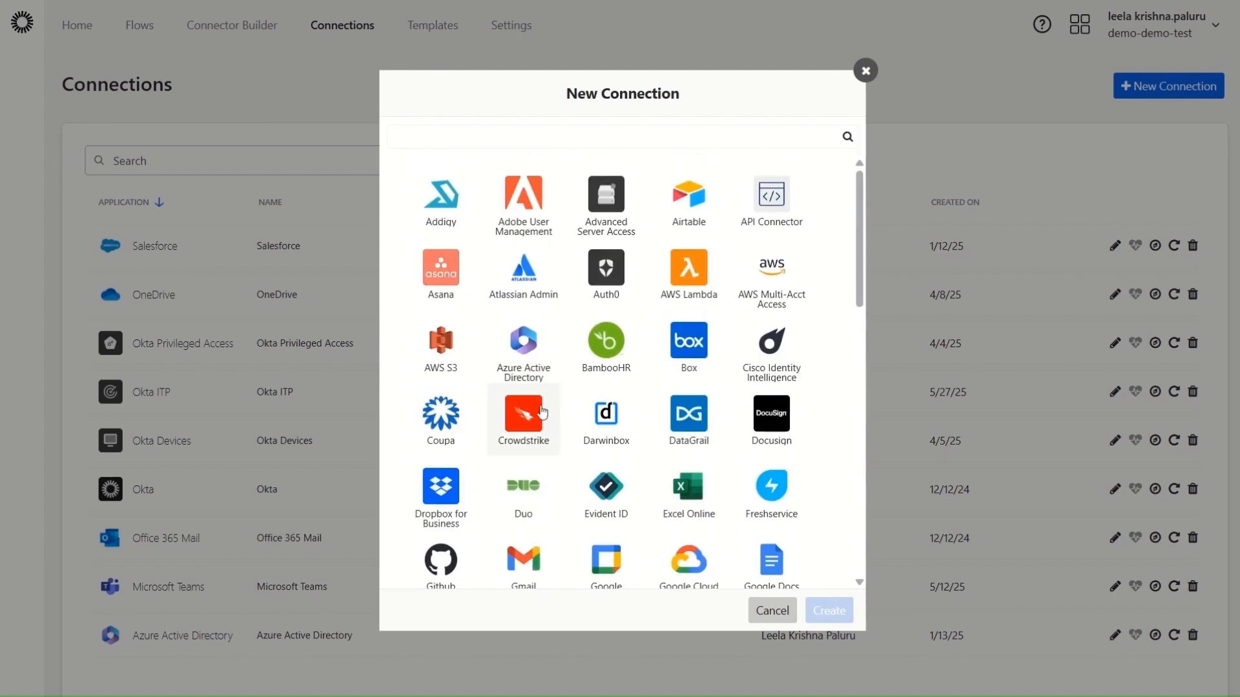
left_click(535, 362)
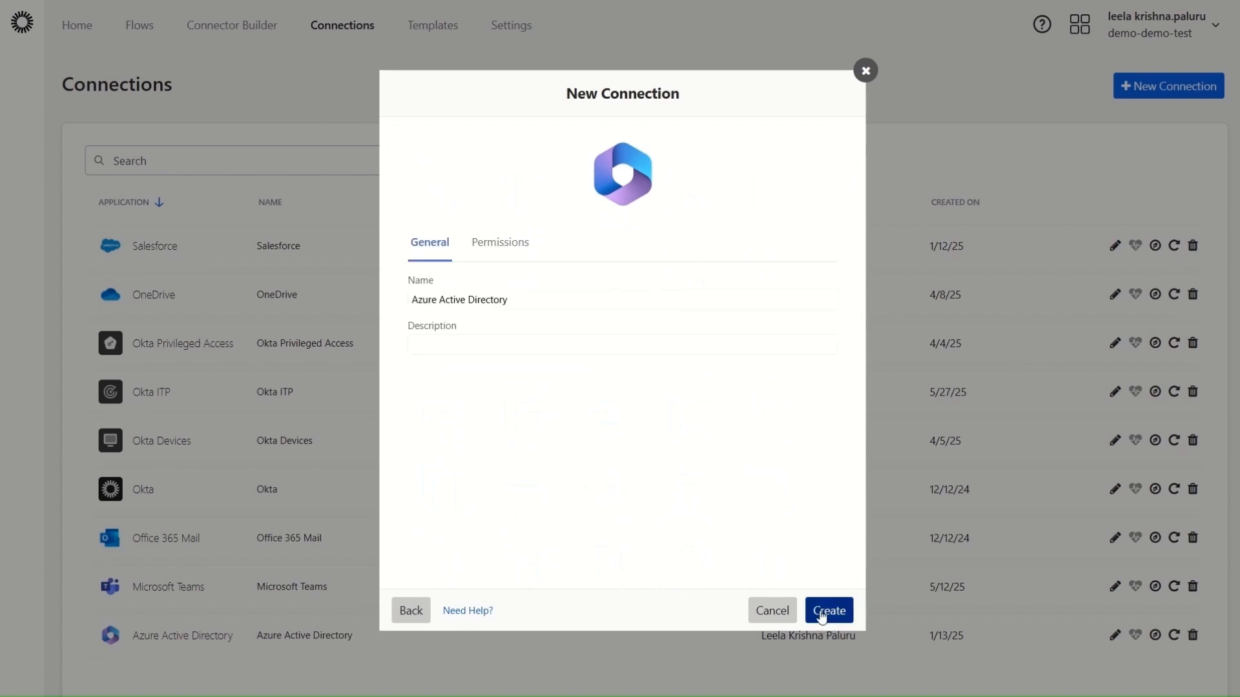
left_click(865, 71)
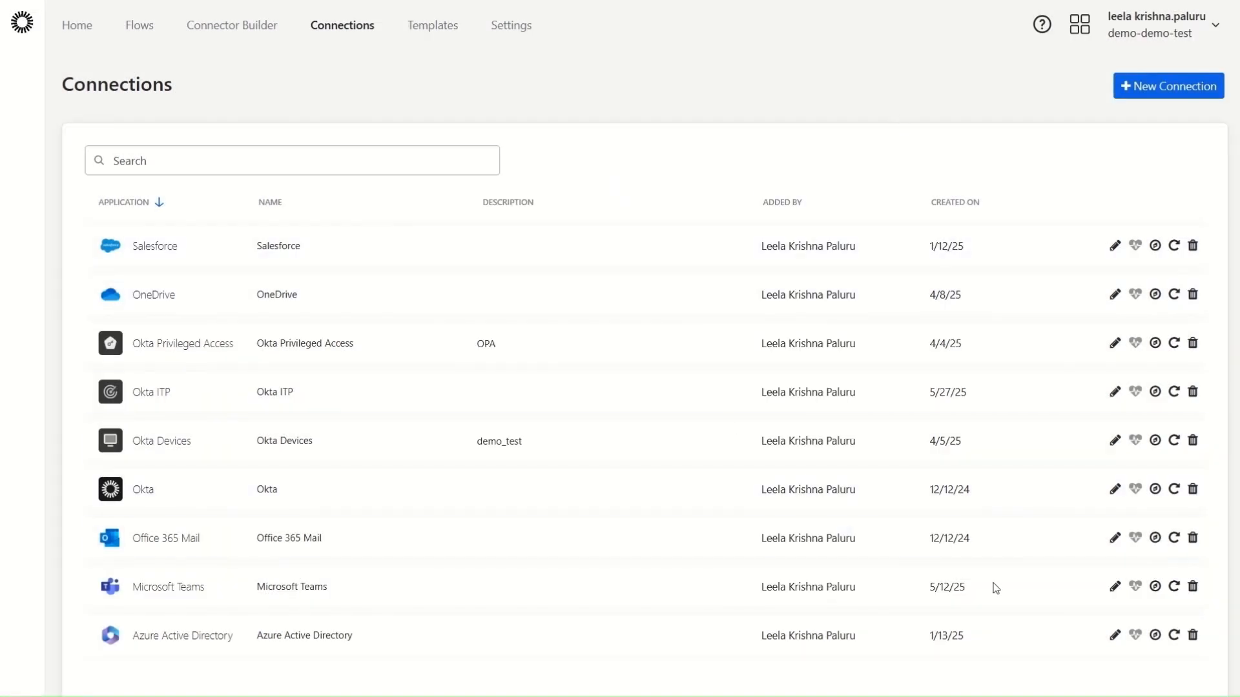
Step: Reauthorize the existing Azure Active Directory and Microsoft Teams connections
left_click(1174, 636)
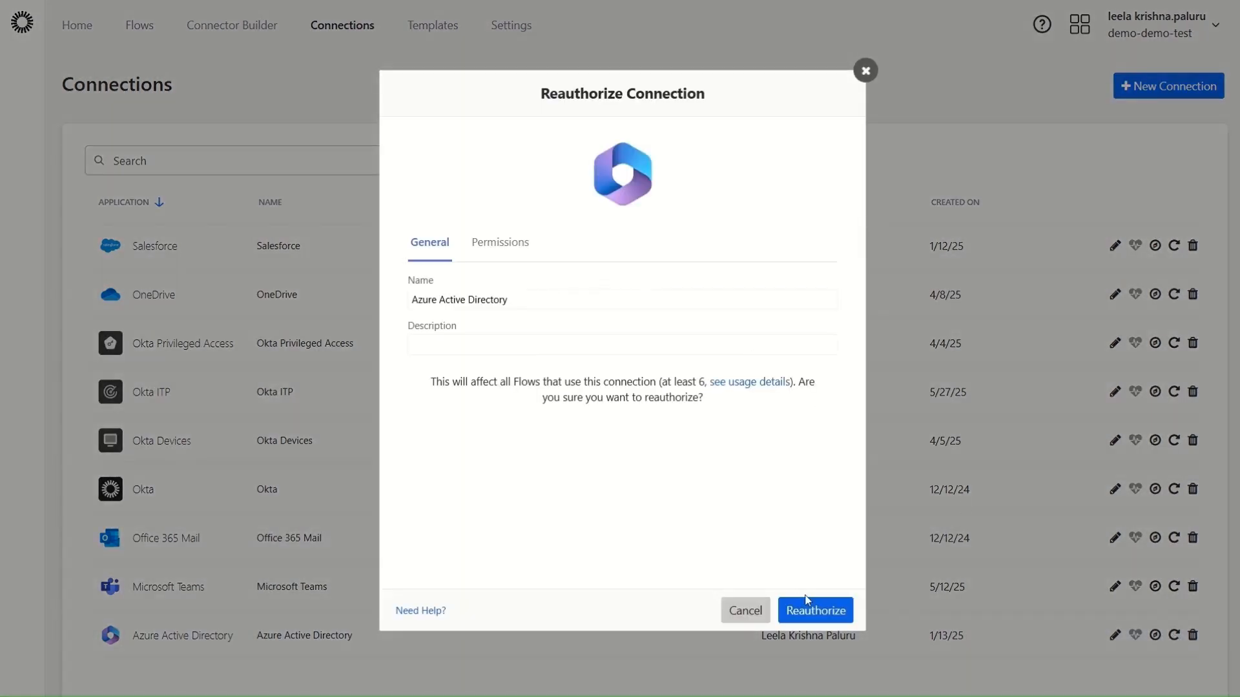
left_click(804, 608)
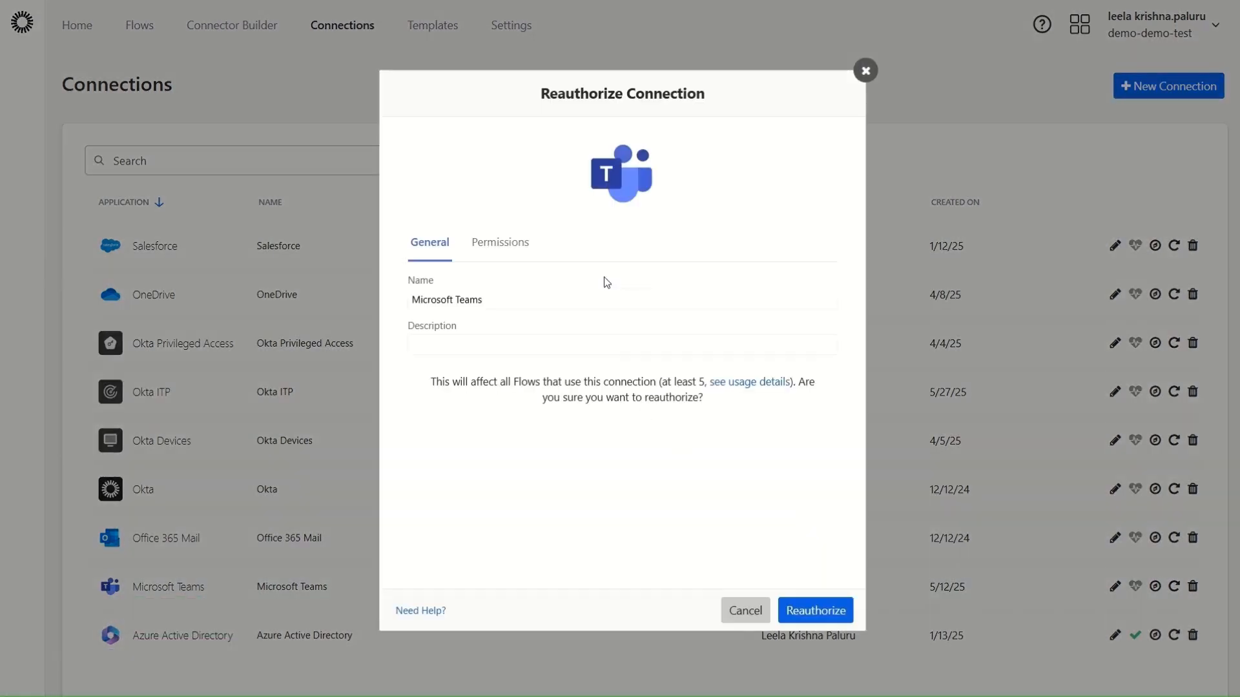
left_click(825, 613)
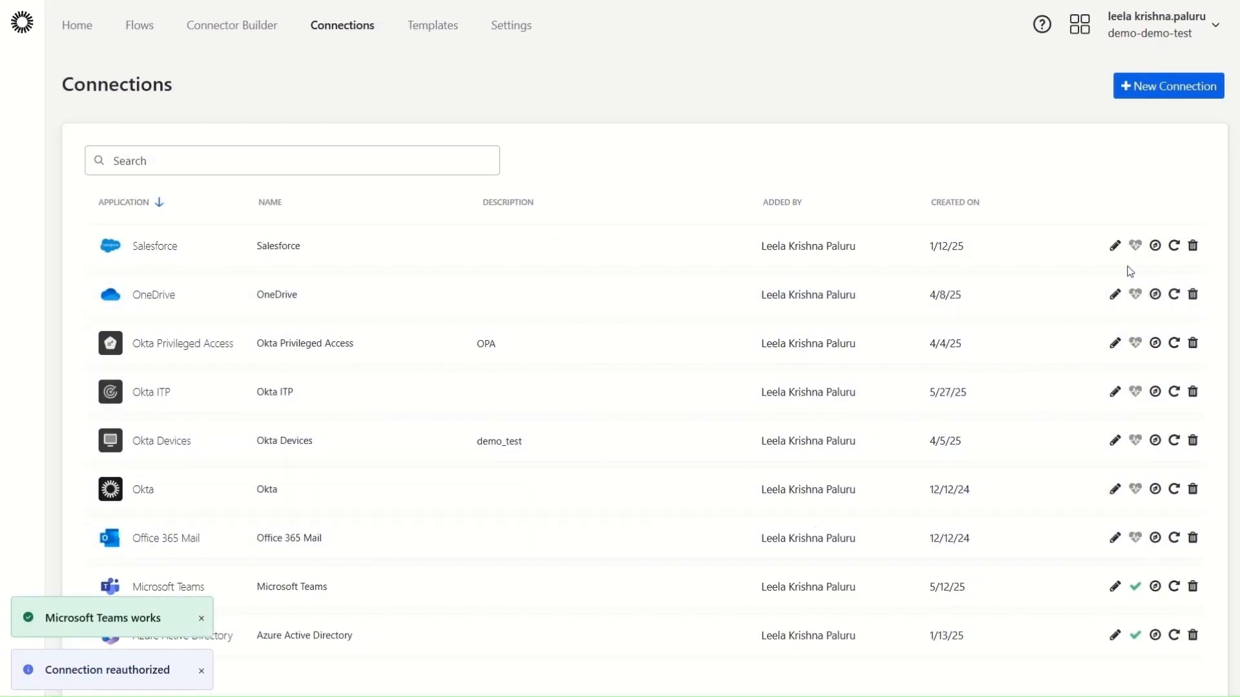
Step: Reauthorize the Salesforce connection for the Production environment, signing in with the saved Salesforce username and the account password
left_click(1174, 252)
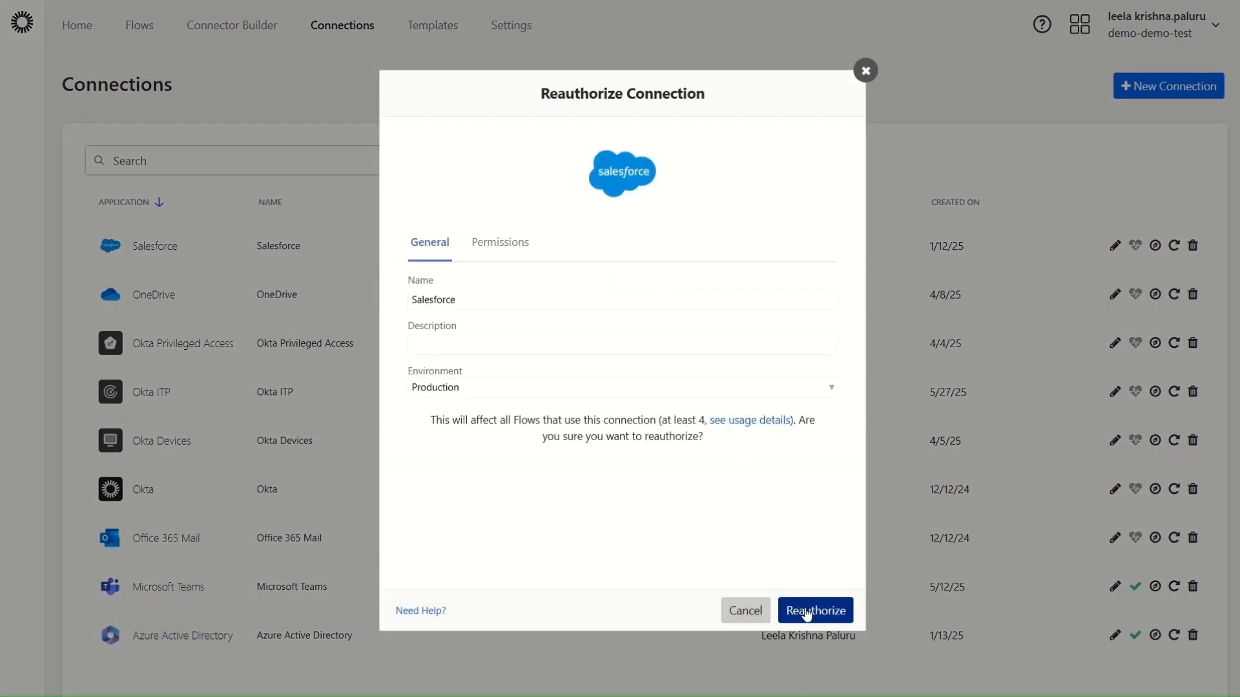
left_click(806, 611)
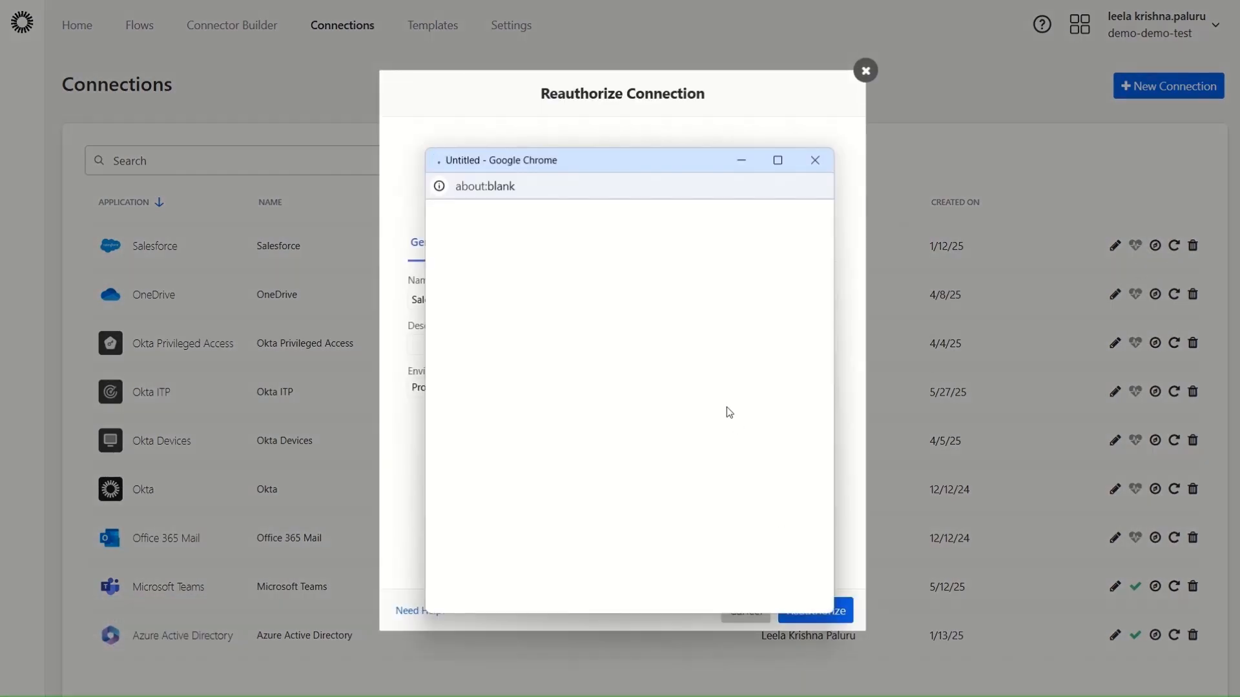
left_click(689, 390)
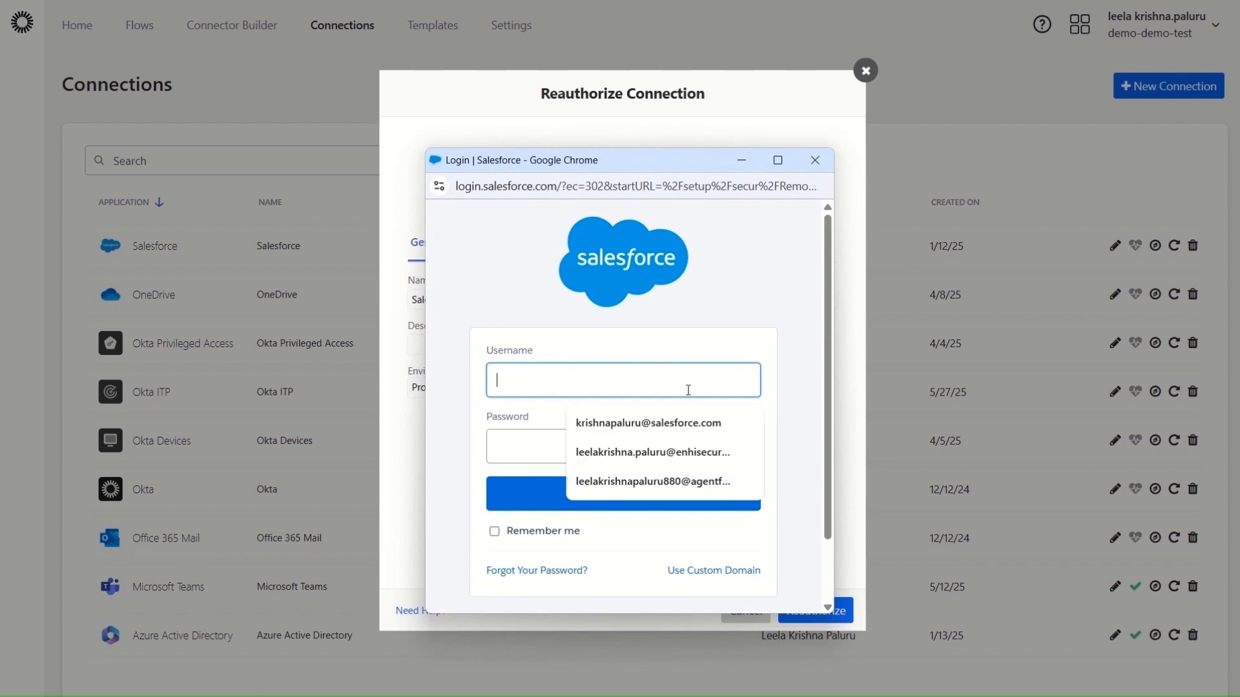
left_click(750, 446)
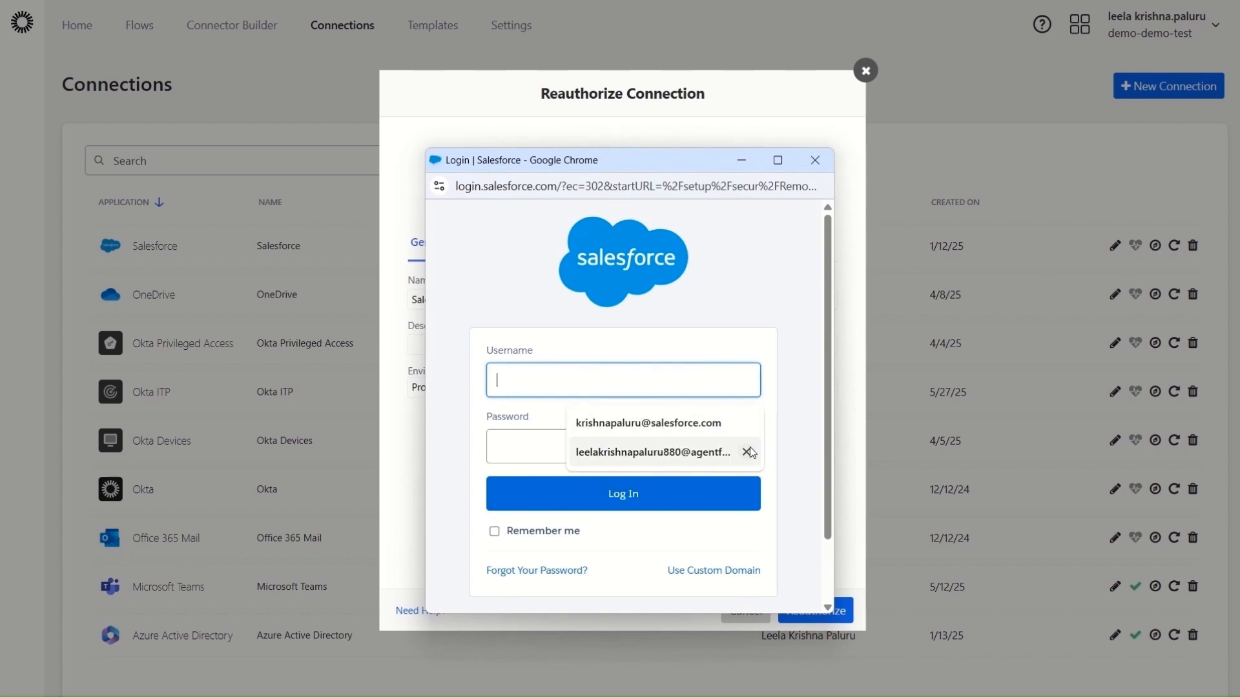
left_click(750, 447)
left_click(684, 418)
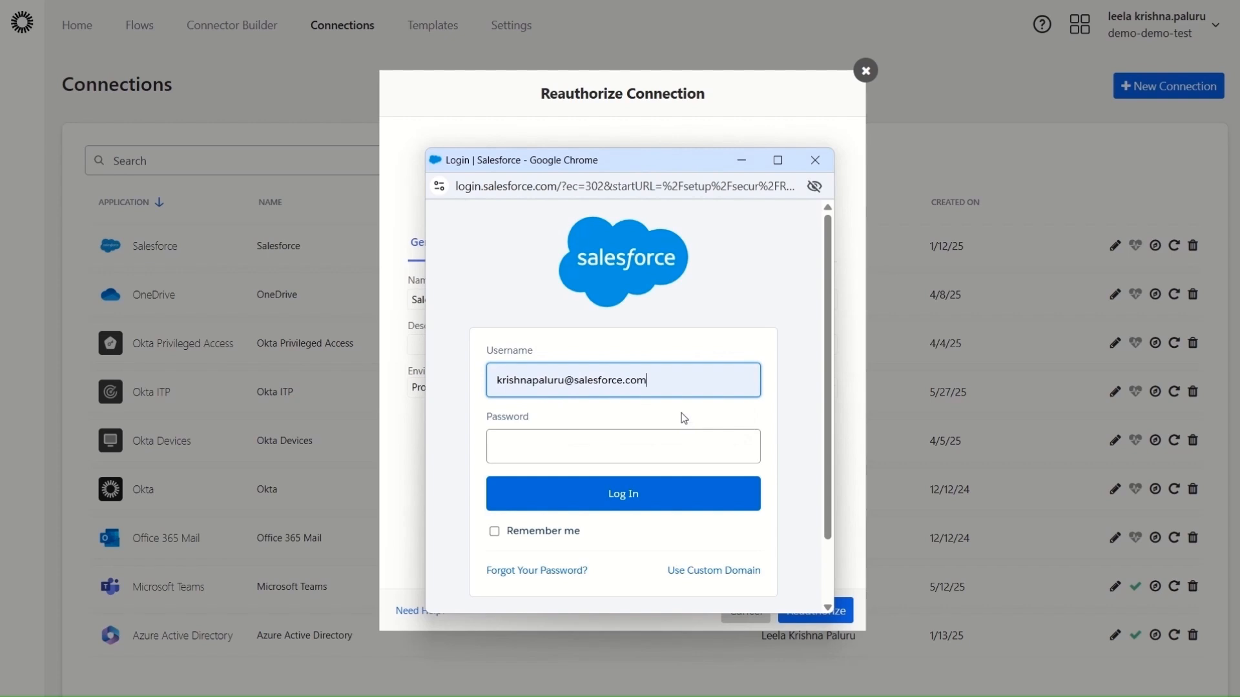
left_click(693, 442)
type("••")
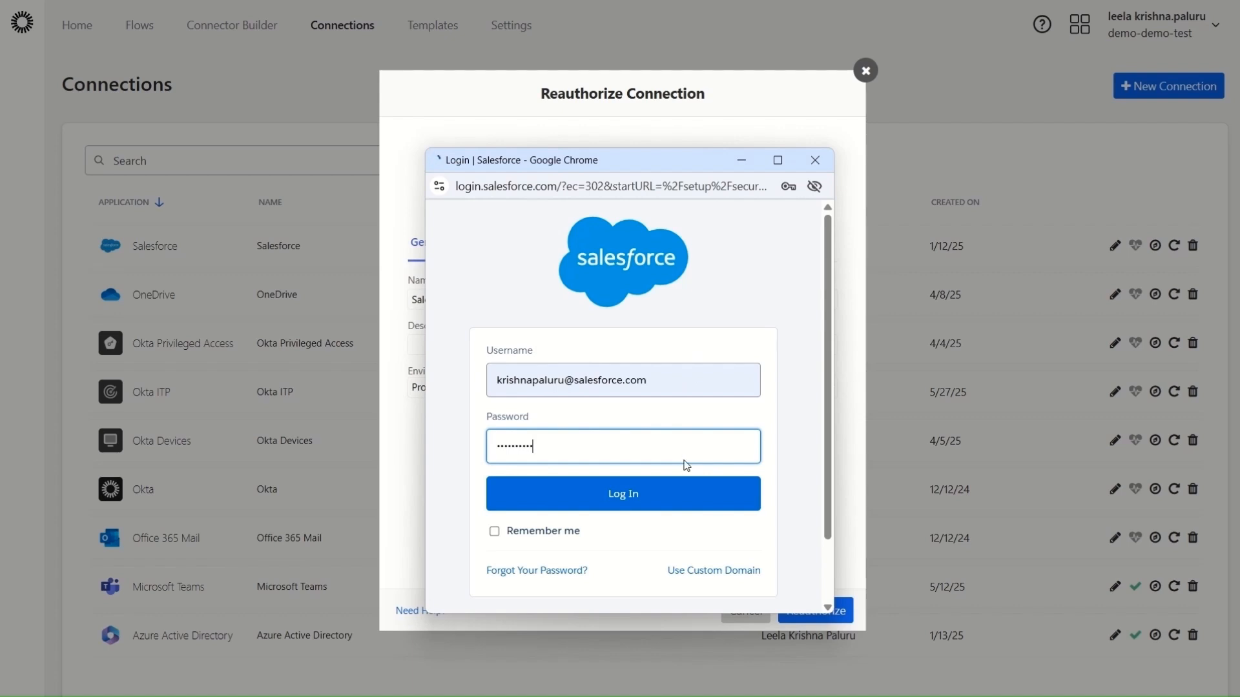
key("Return")
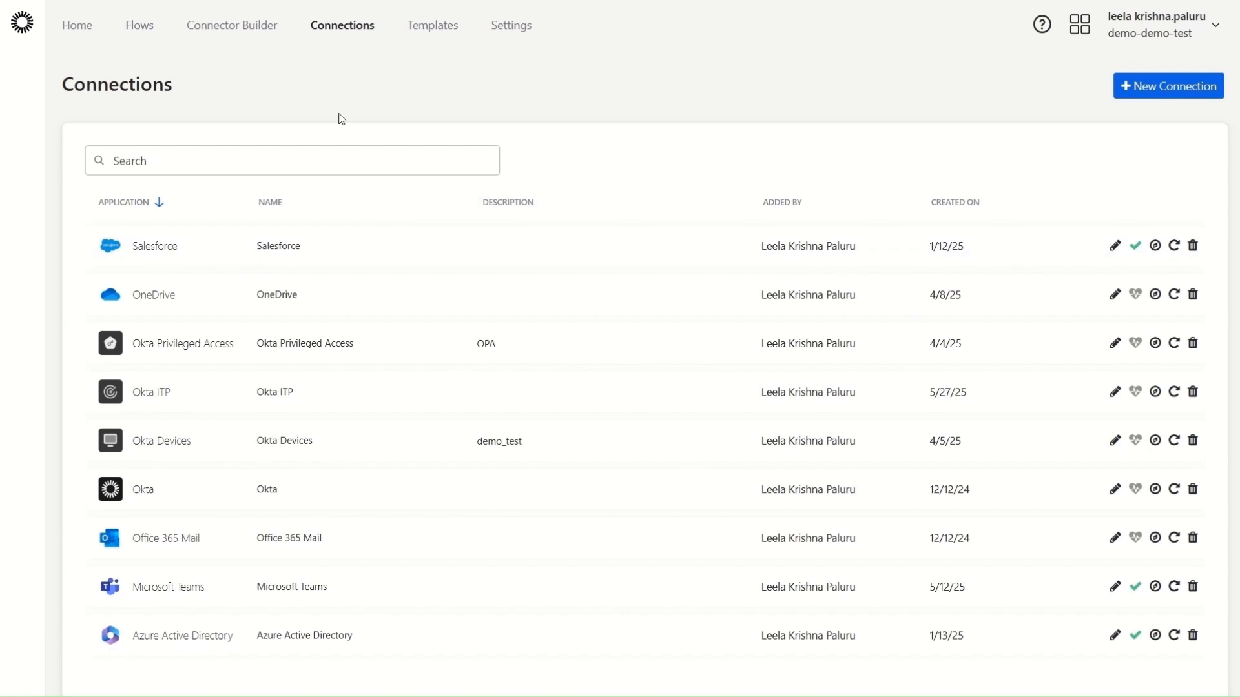
Step: Open the Notify the Approver flow in the Salesforce folder and review its cards from Delegated Flow through Send Message in Chat
left_click(142, 35)
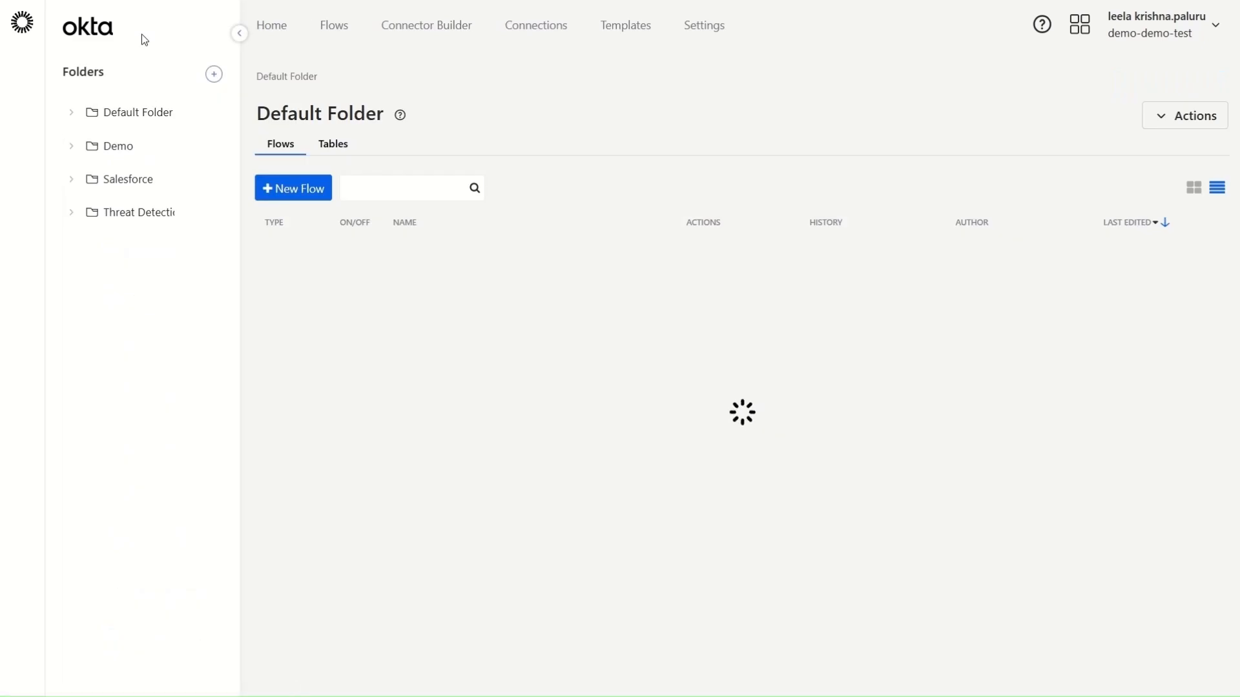
left_click(131, 181)
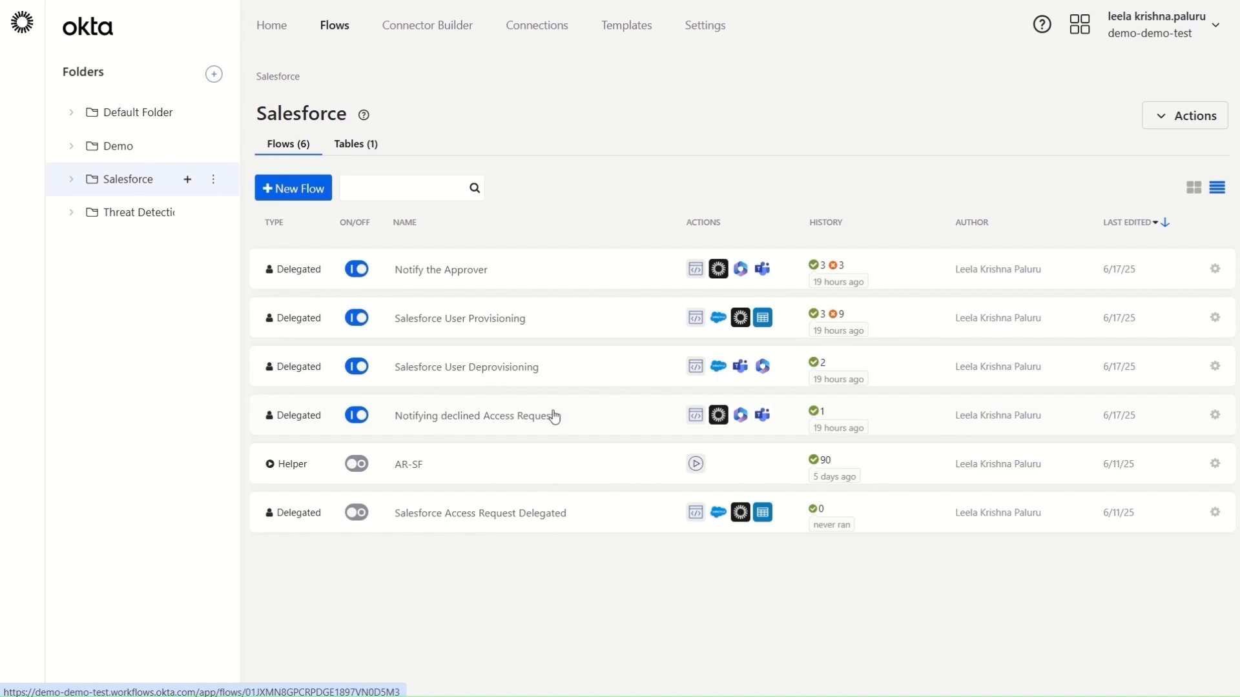
left_click(472, 278)
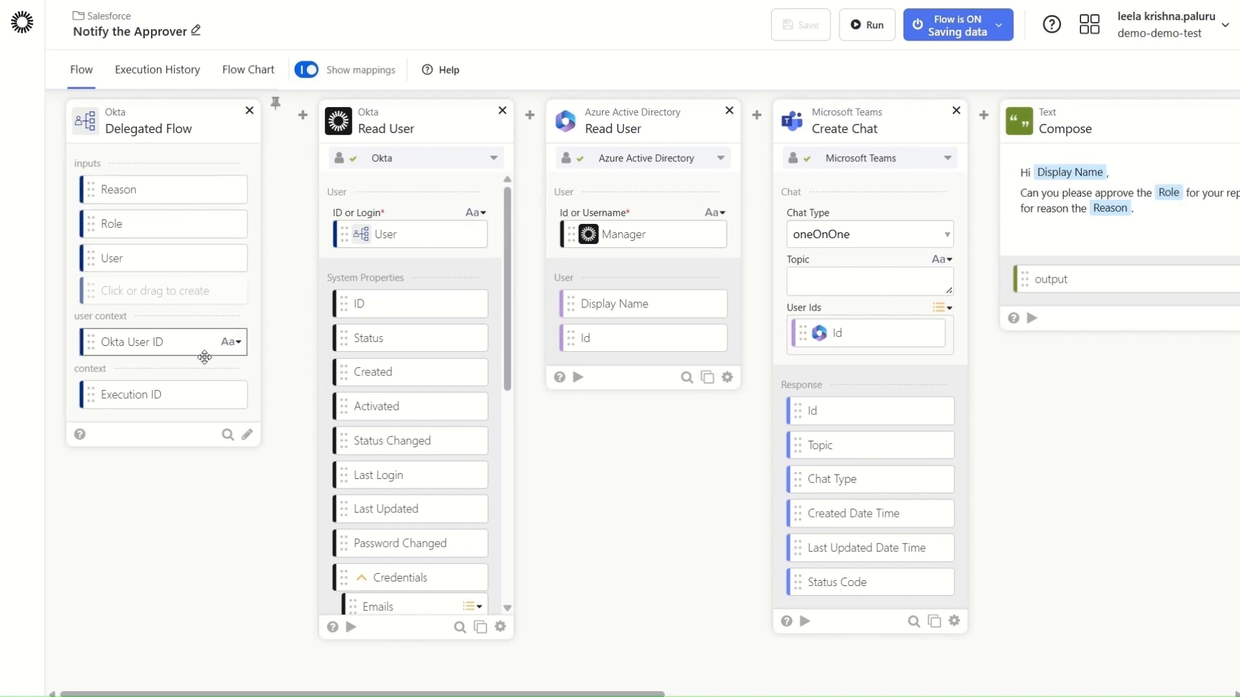
left_click_drag(238, 695, 336, 693)
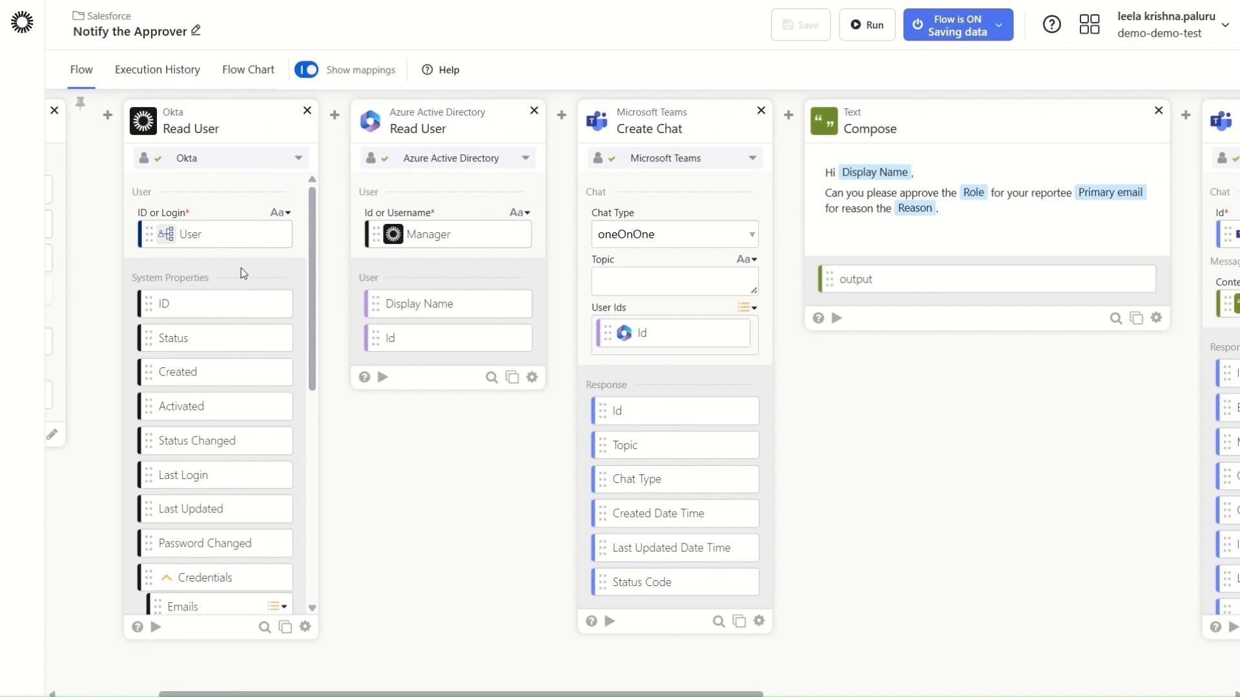
scroll(241, 269, "down", 6)
scroll(241, 272, "down", 2)
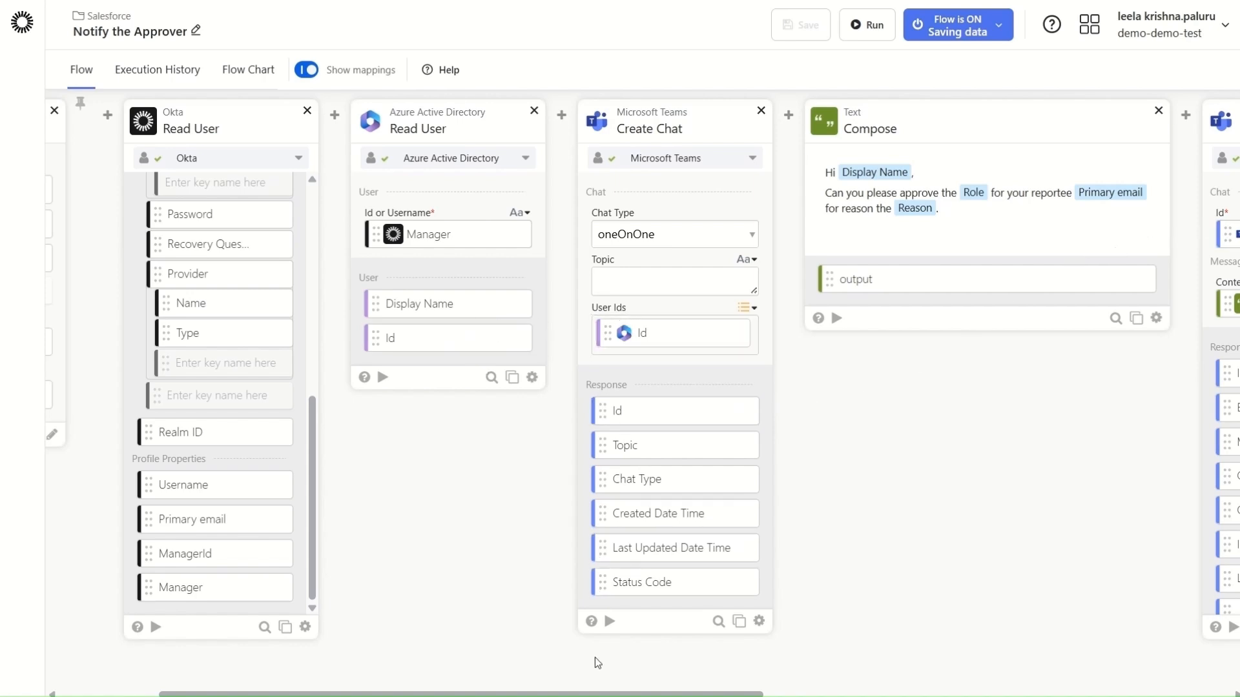
left_click_drag(602, 692, 793, 691)
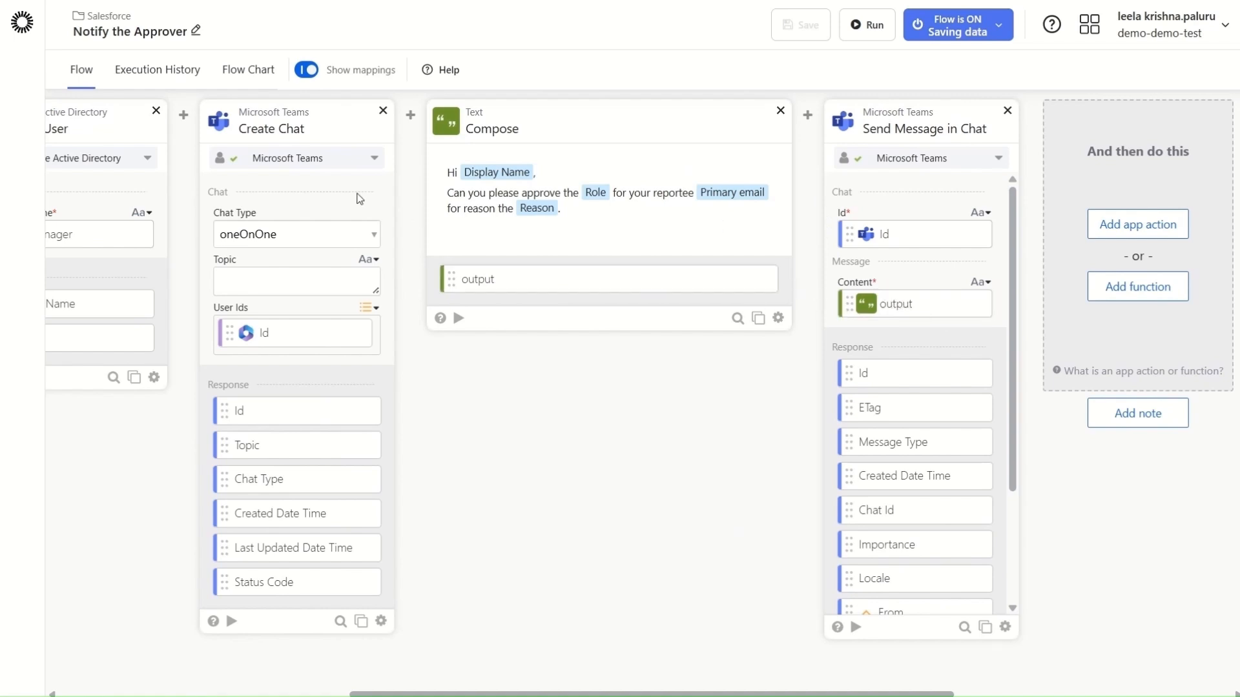
Step: Open the Salesforce User Provisioning flow and review its cards from Delegated Flow up to the If/Else branch
left_click(118, 26)
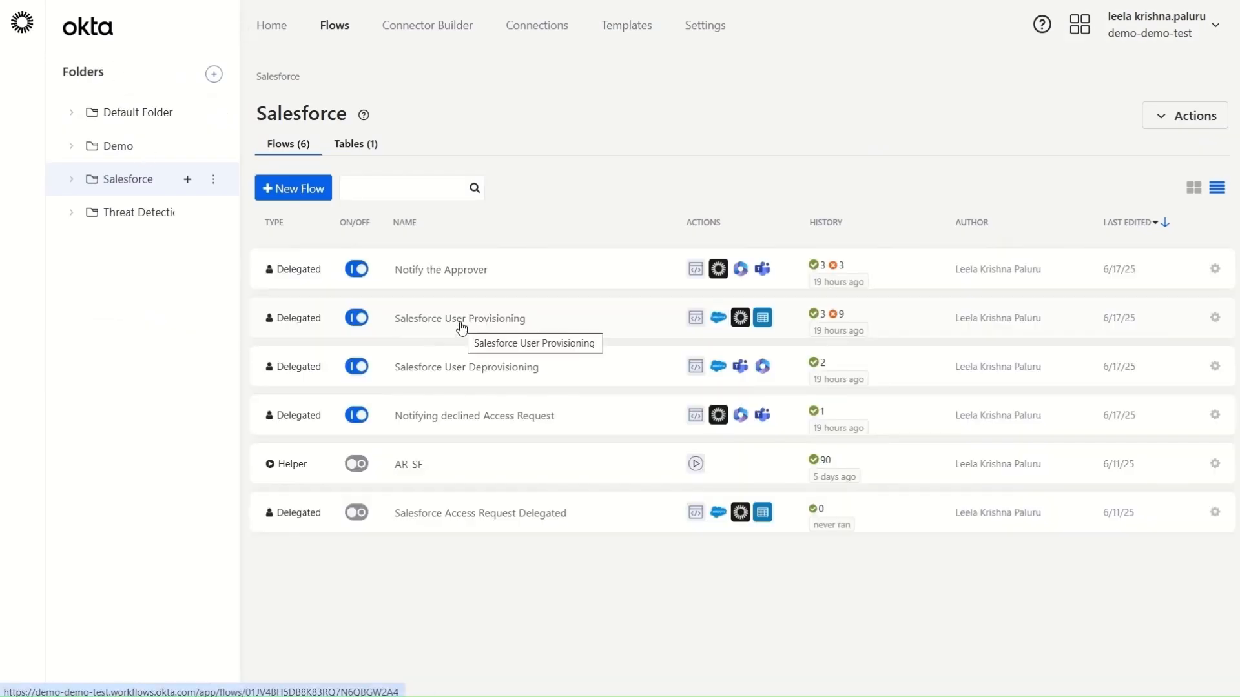
left_click(461, 323)
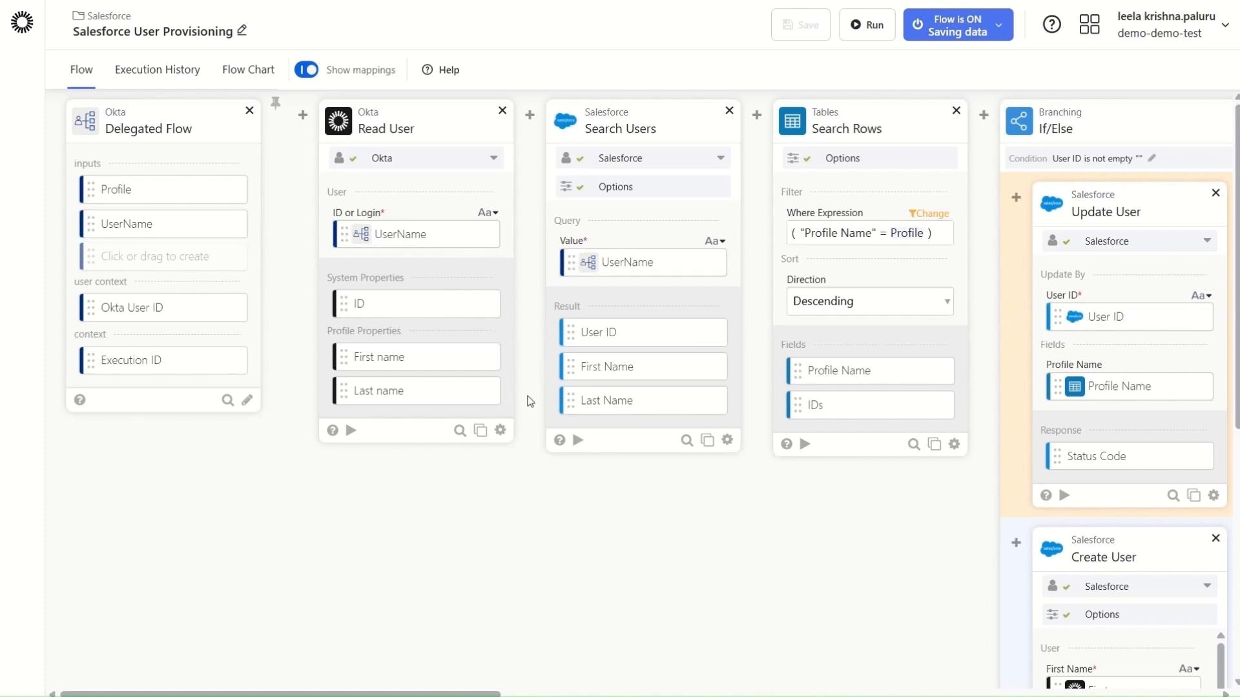
left_click_drag(464, 695, 567, 695)
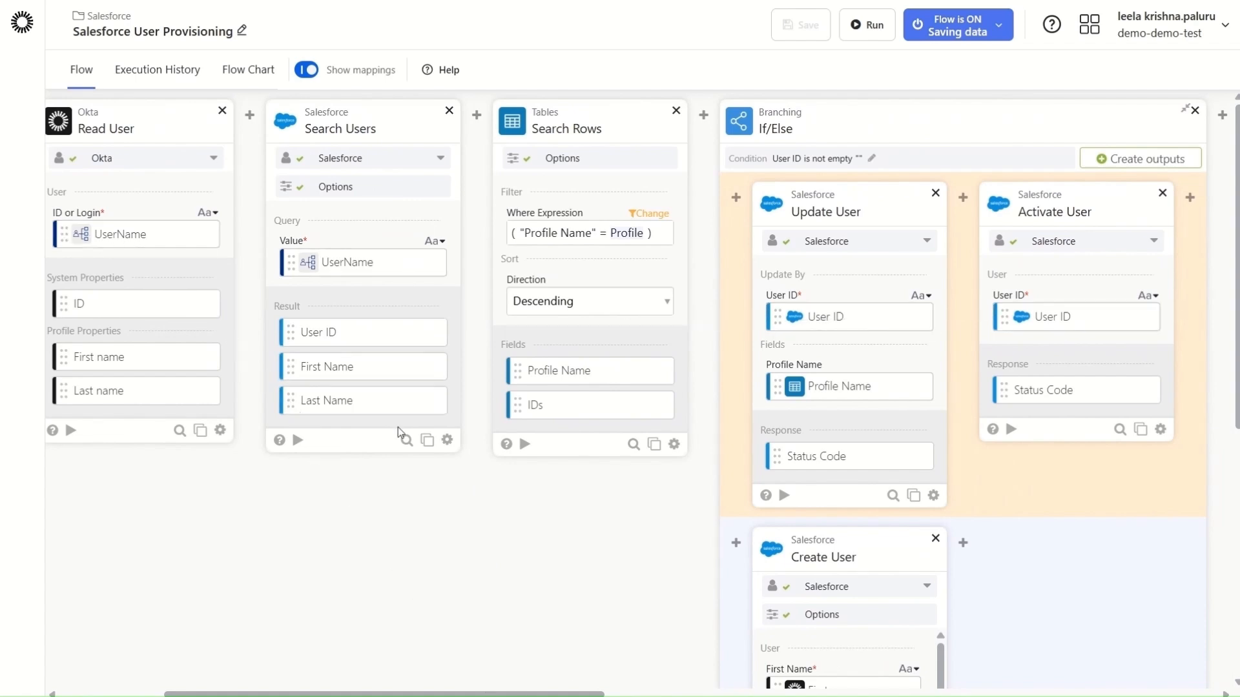
left_click_drag(486, 694, 520, 694)
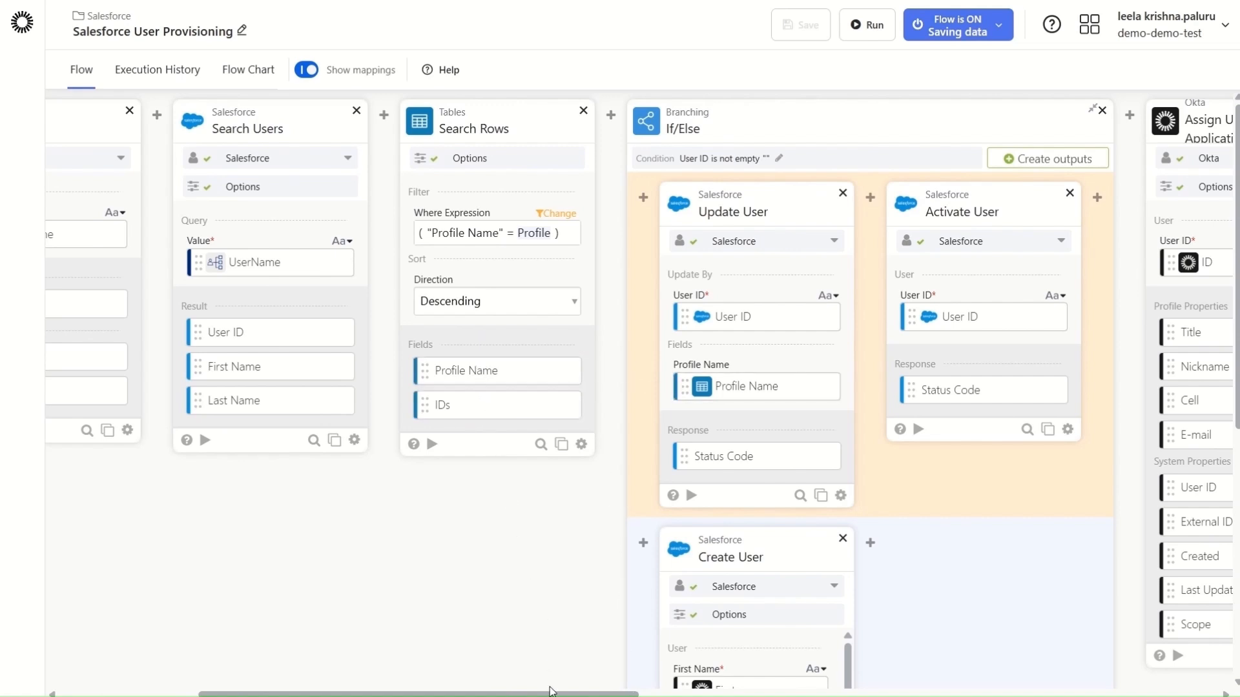
left_click_drag(552, 695, 635, 695)
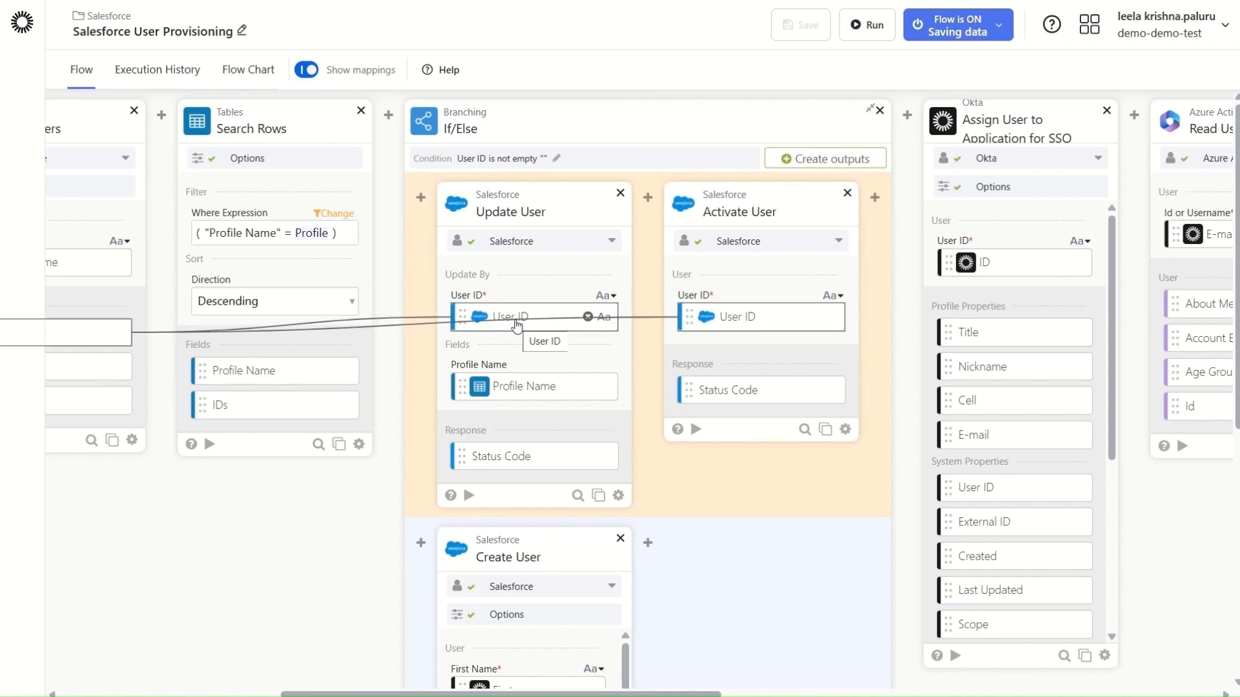
Step: Examine the If/Else condition of the provisioning flow, keep it as is, and review the Update, Activate and Create User cards
left_click(599, 167)
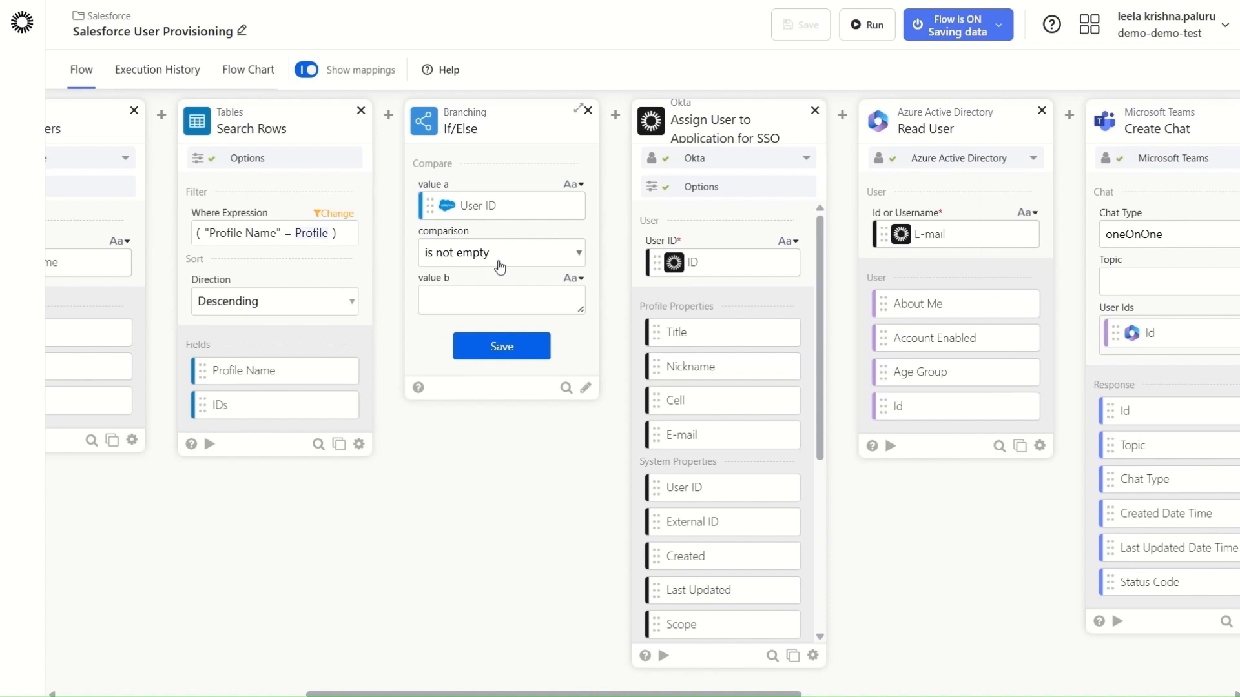
left_click(507, 346)
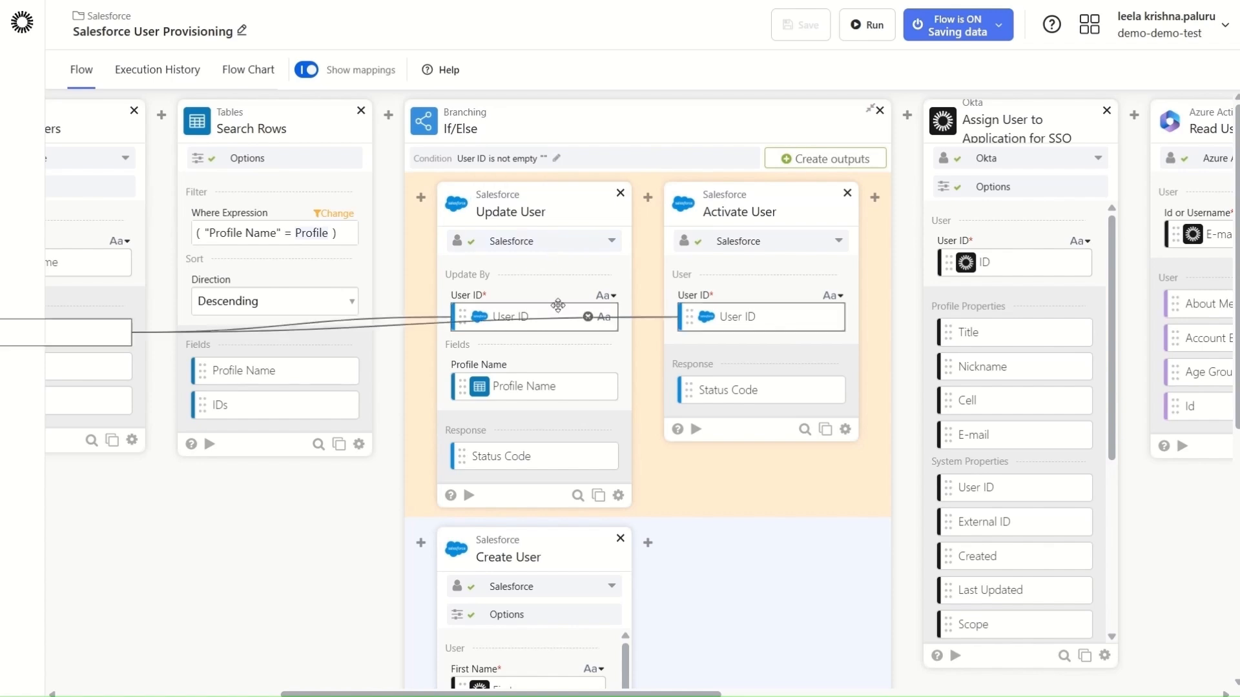
scroll(558, 310, "down", 1)
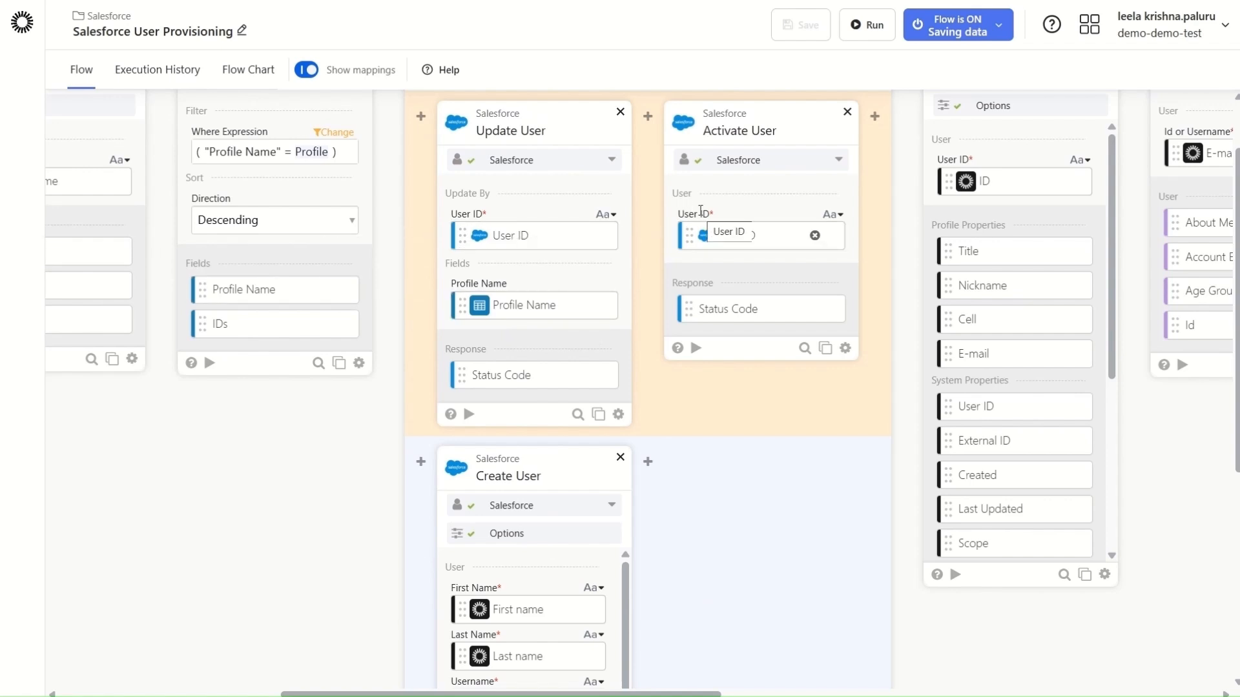
scroll(701, 210, "down", 4)
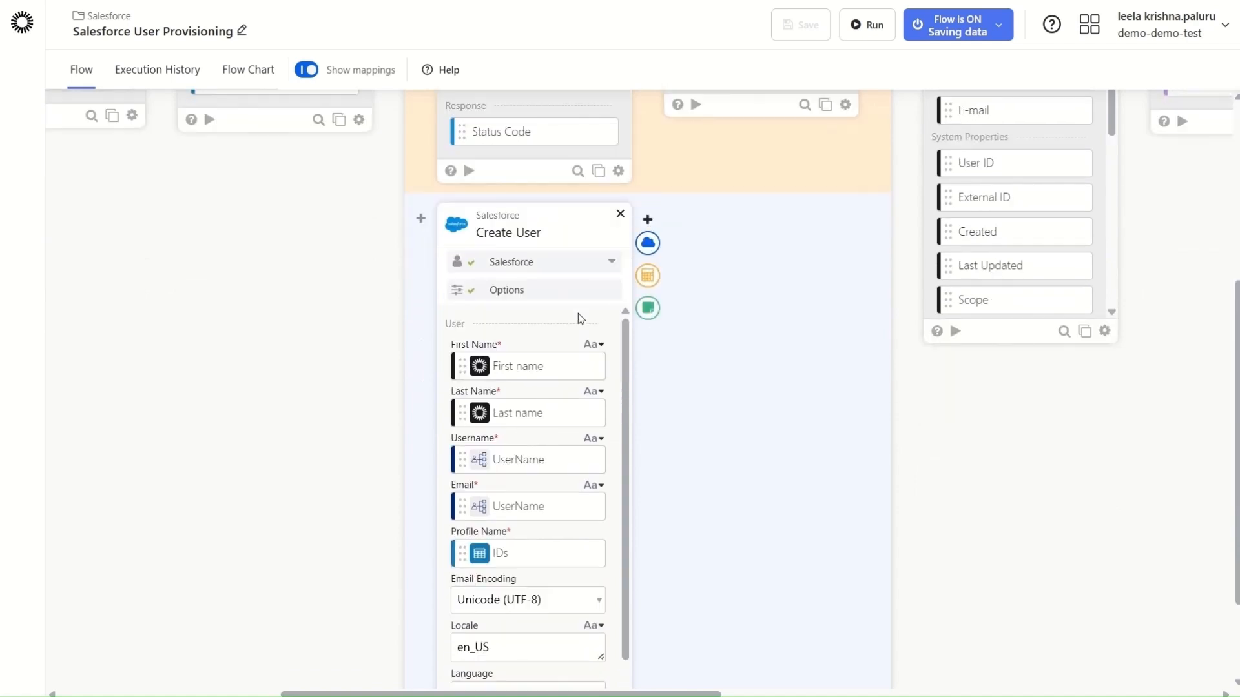
Step: Review the remaining cards of the provisioning flow, from the Create User fields through Assign User to Application to Send Message in Chat
scroll(580, 318, "down", 2)
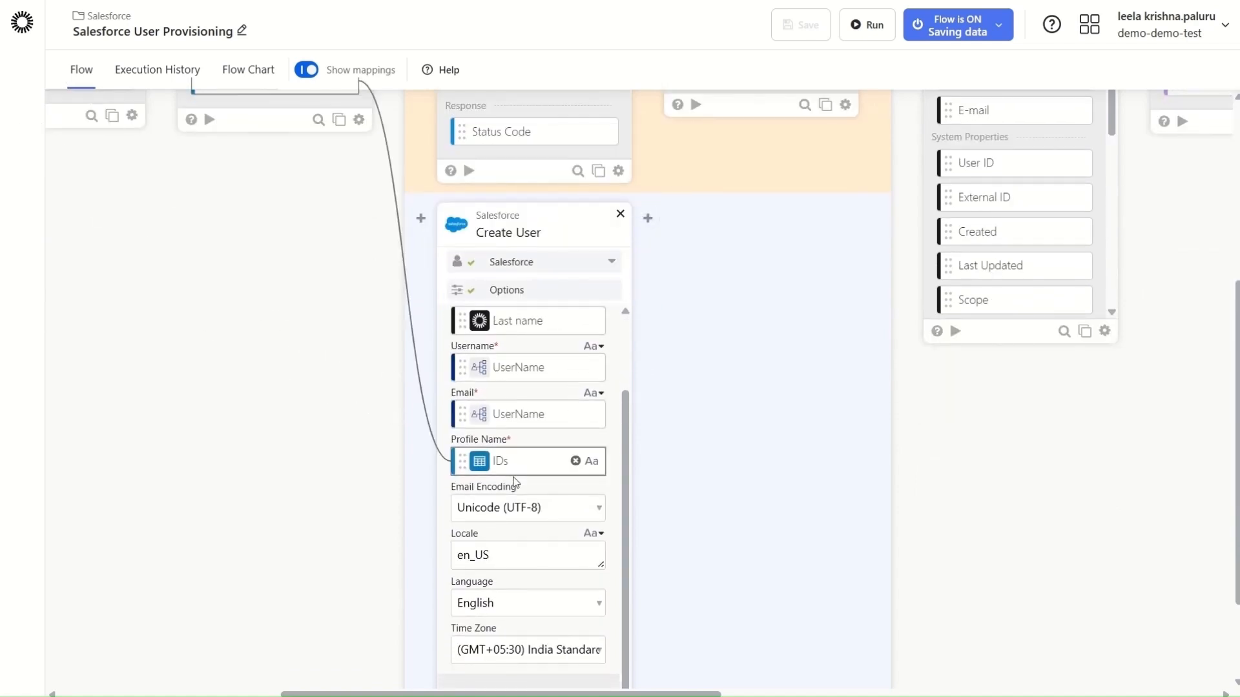
scroll(804, 400, "up", 5)
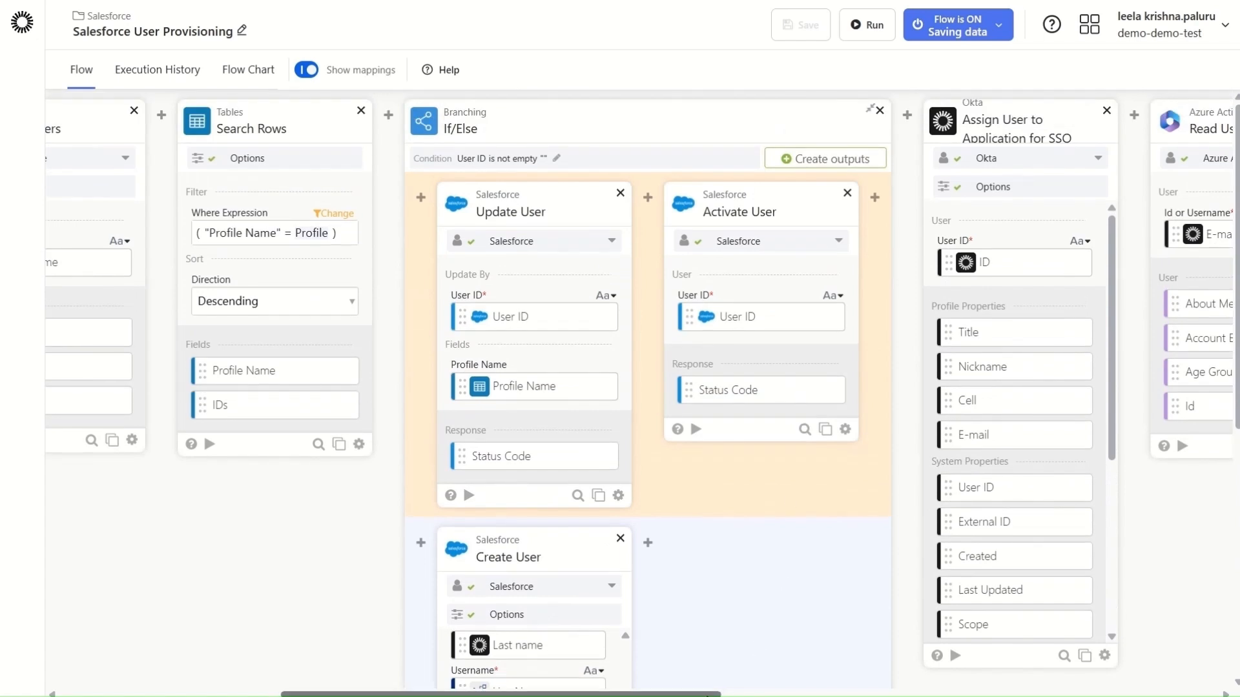
scroll(789, 598, "right", 5)
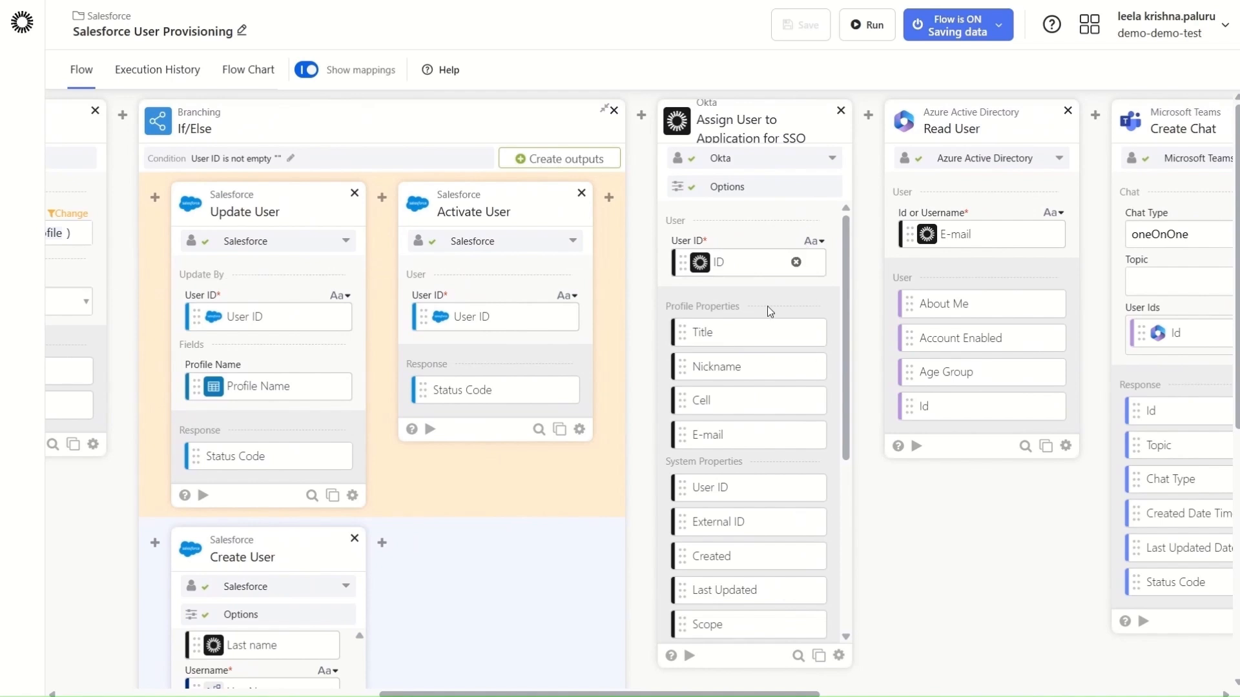
left_click_drag(765, 695, 946, 686)
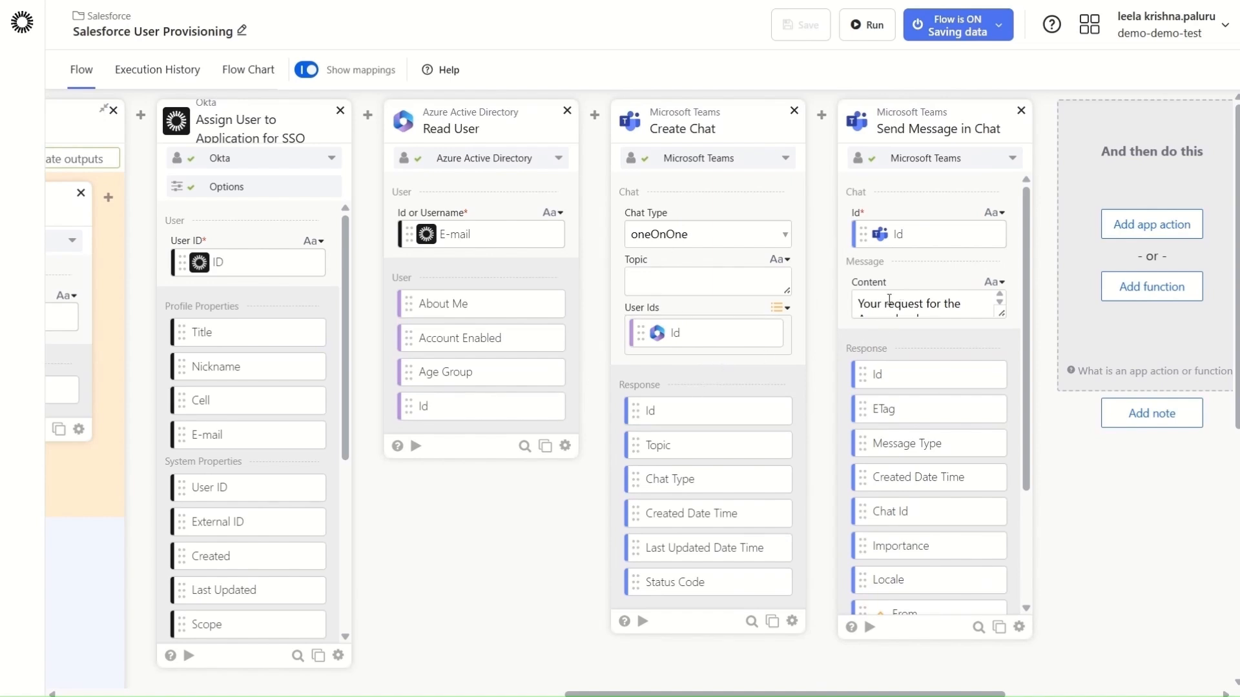
scroll(889, 300, "down", 2)
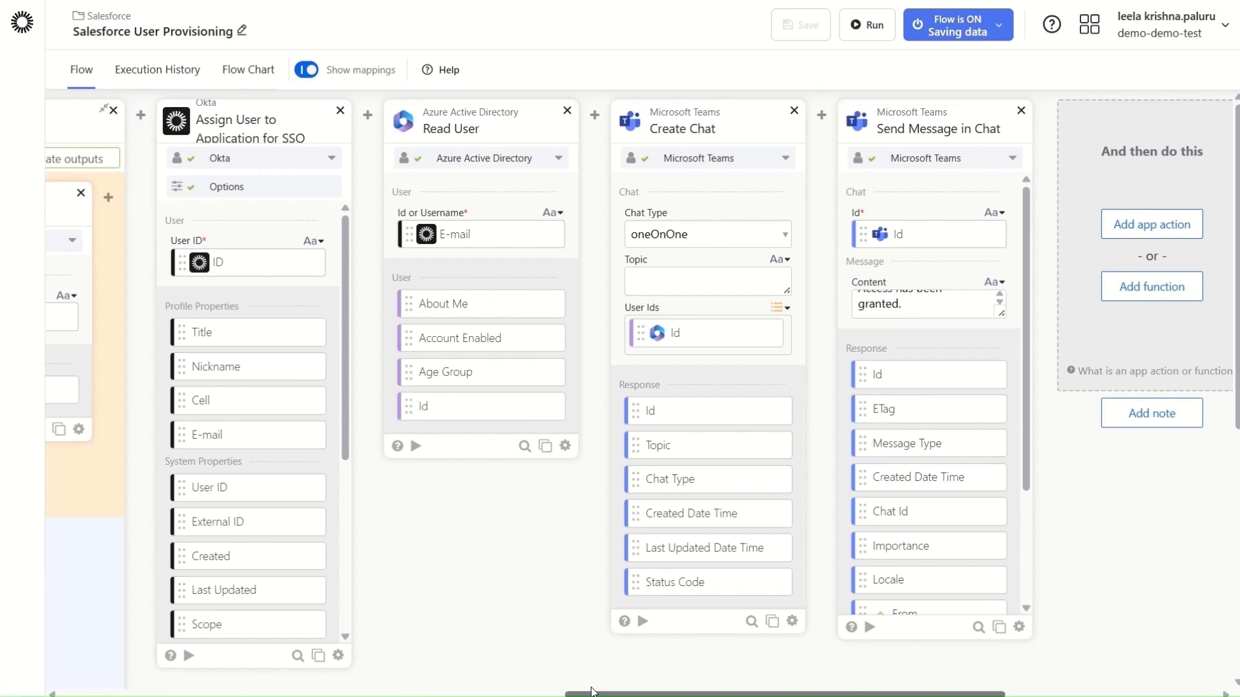
left_click_drag(592, 694, 411, 694)
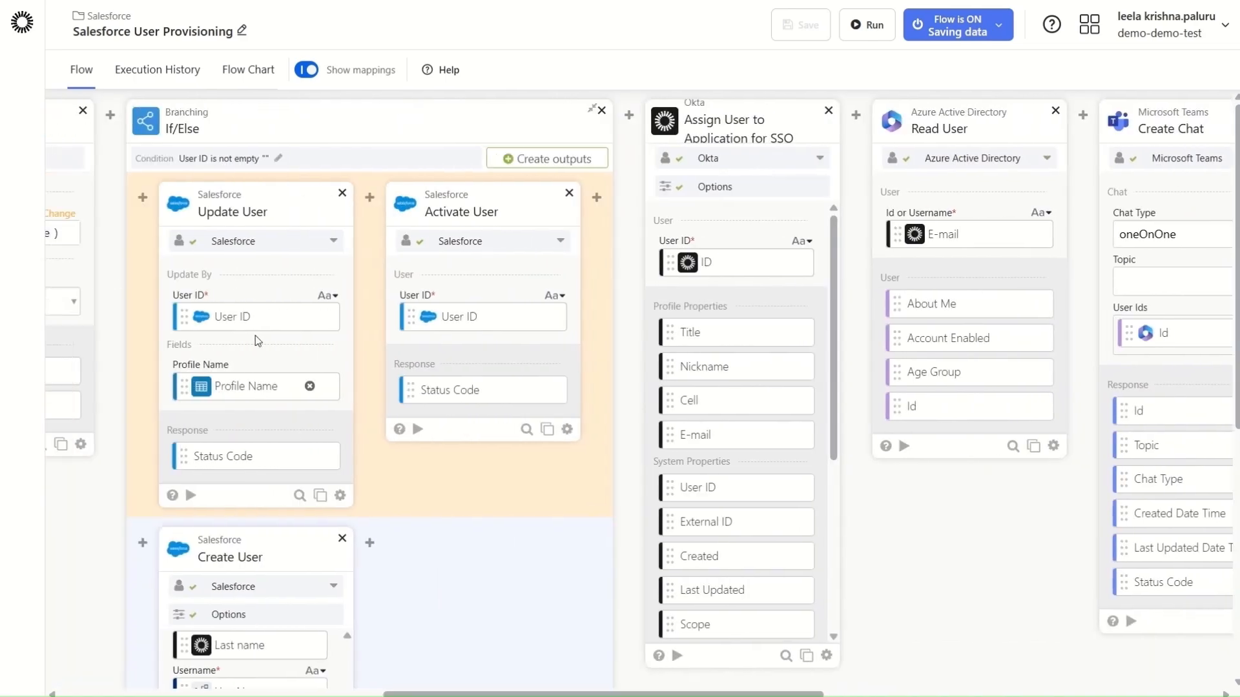
Step: Open the Salesforce User Deprovisioning flow and review its cards from Delegated Flow through the manager's revocation message
left_click(107, 17)
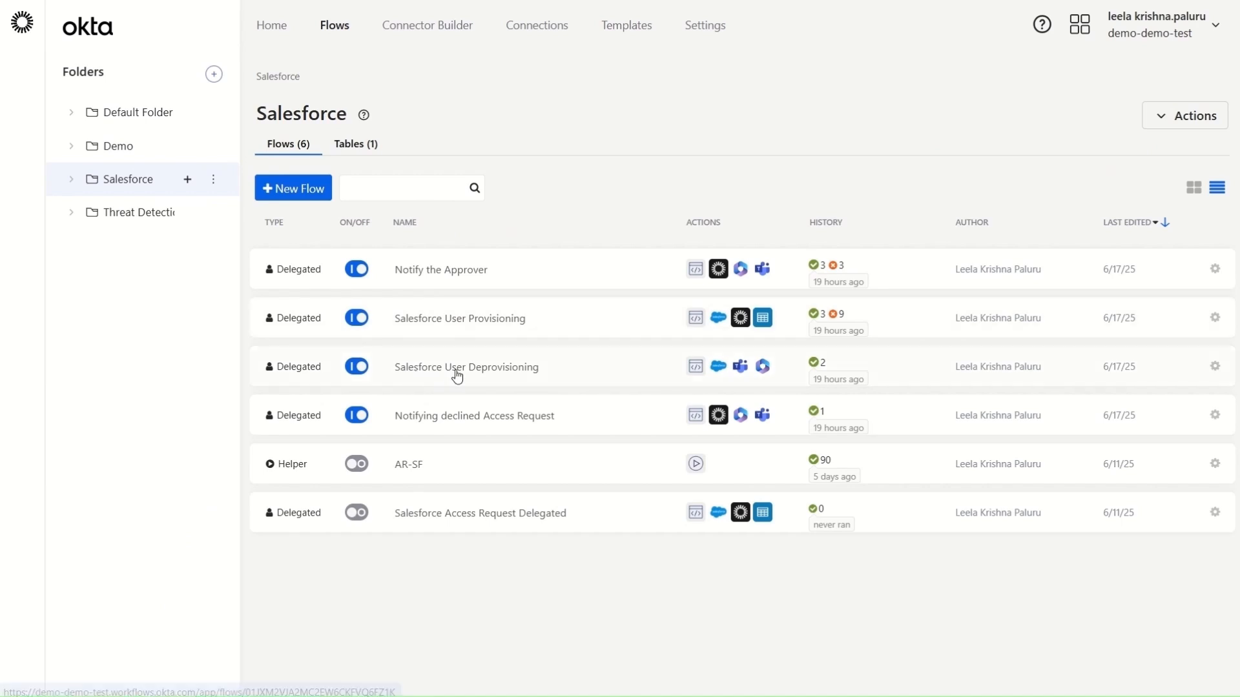
left_click(458, 373)
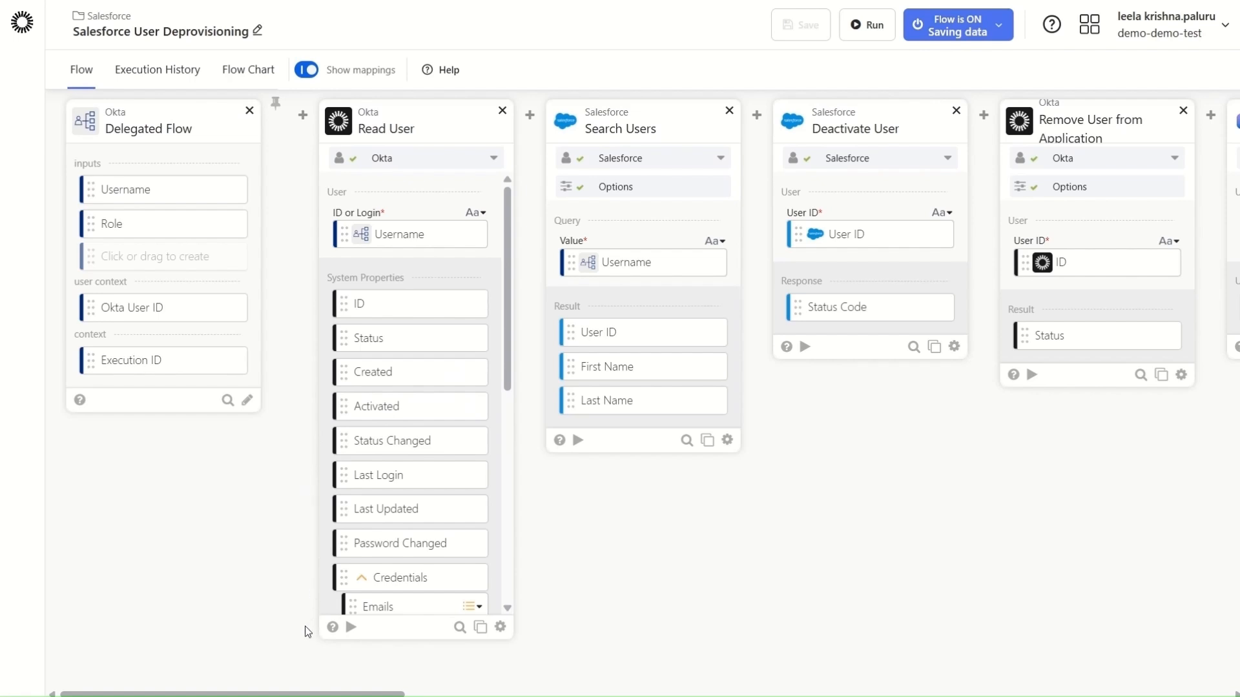
left_click_drag(288, 695, 399, 685)
mouse_move(683, 128)
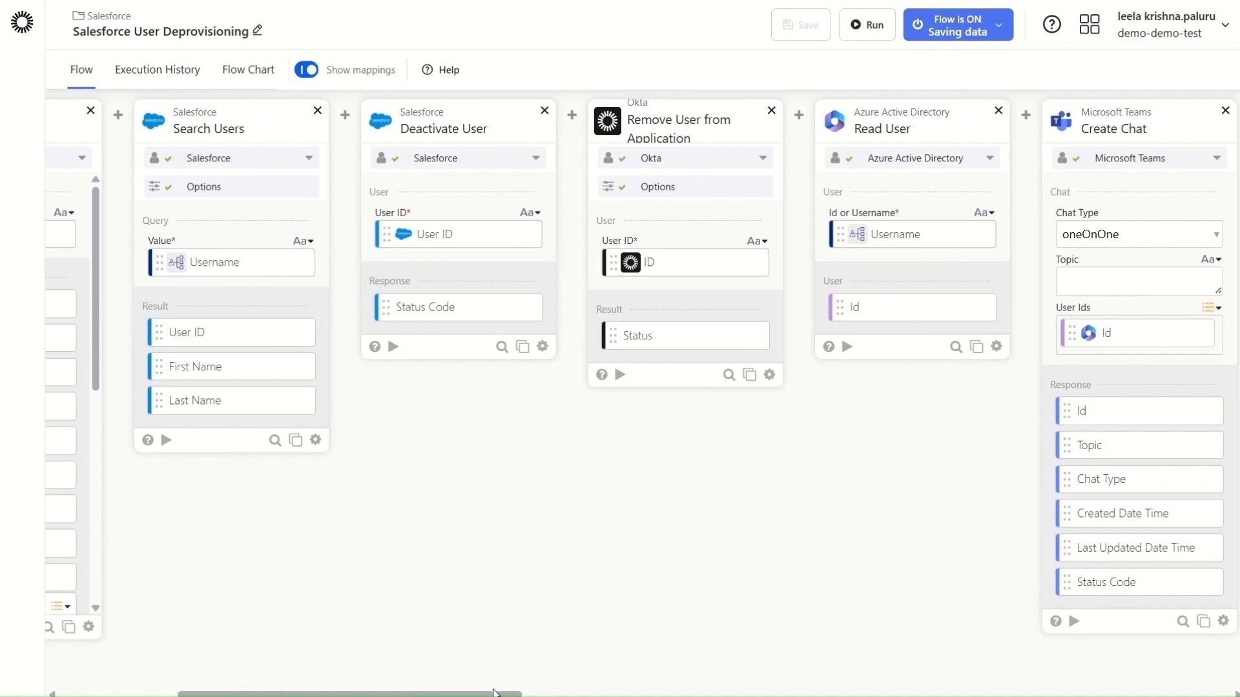
left_click_drag(492, 692, 681, 692)
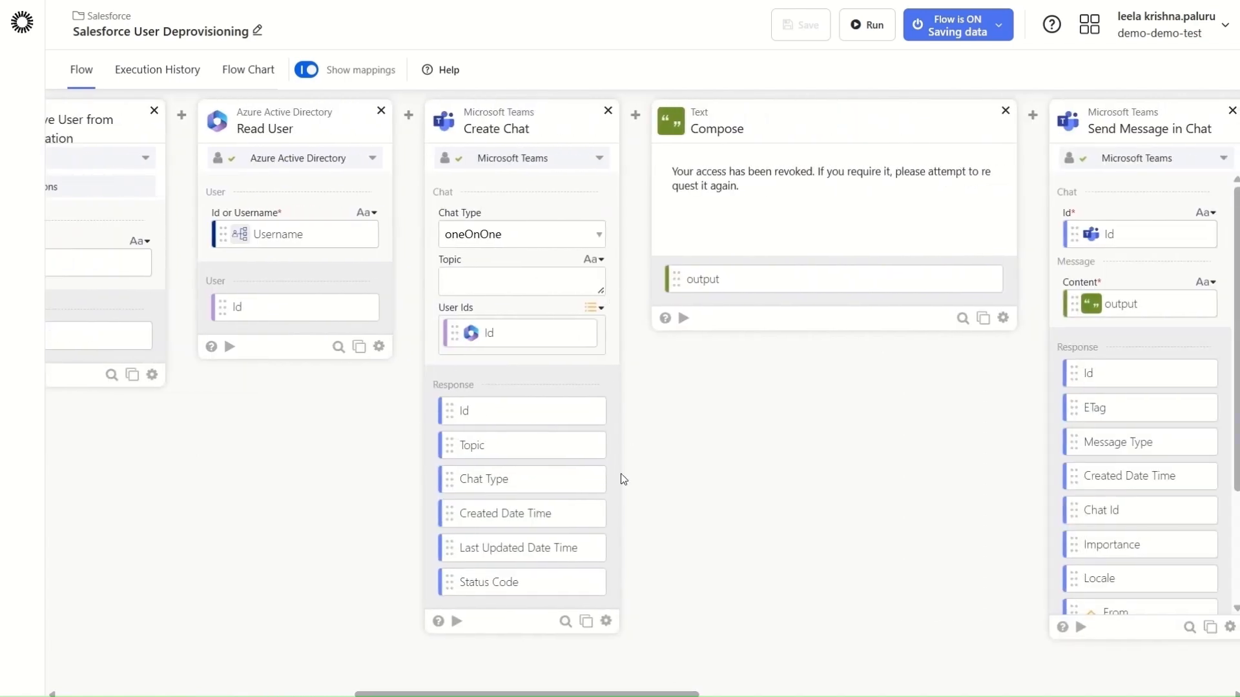
left_click_drag(660, 693, 915, 694)
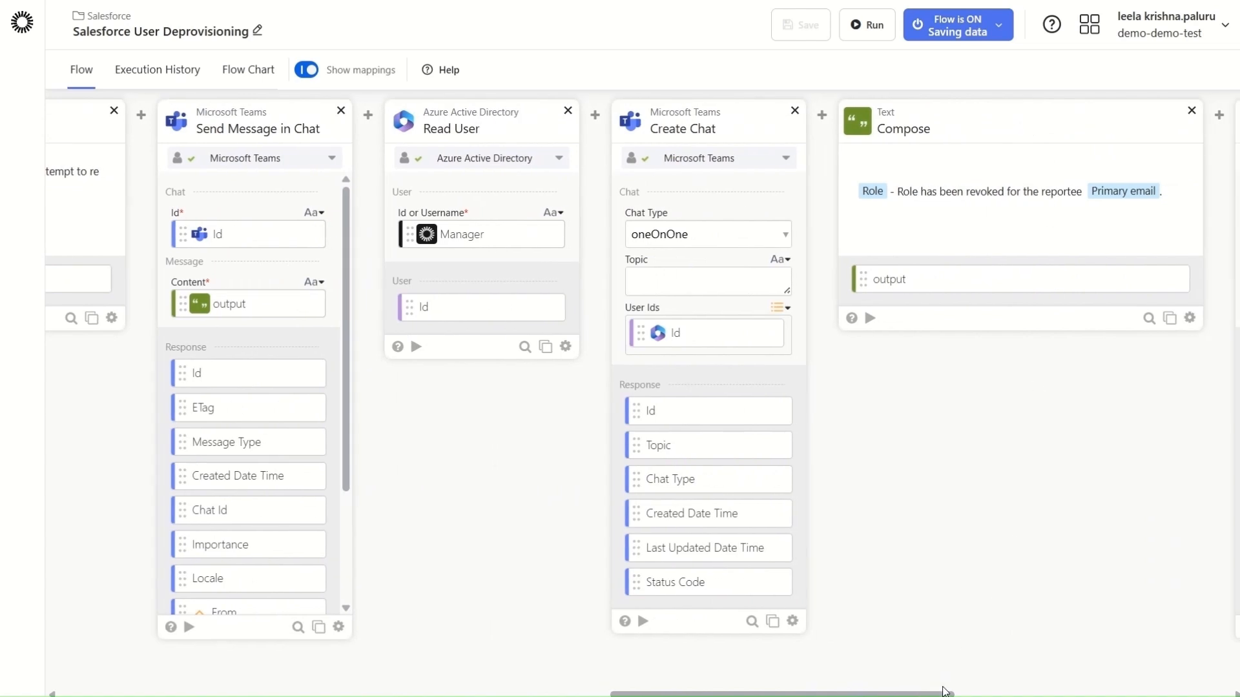
left_click_drag(945, 691, 393, 694)
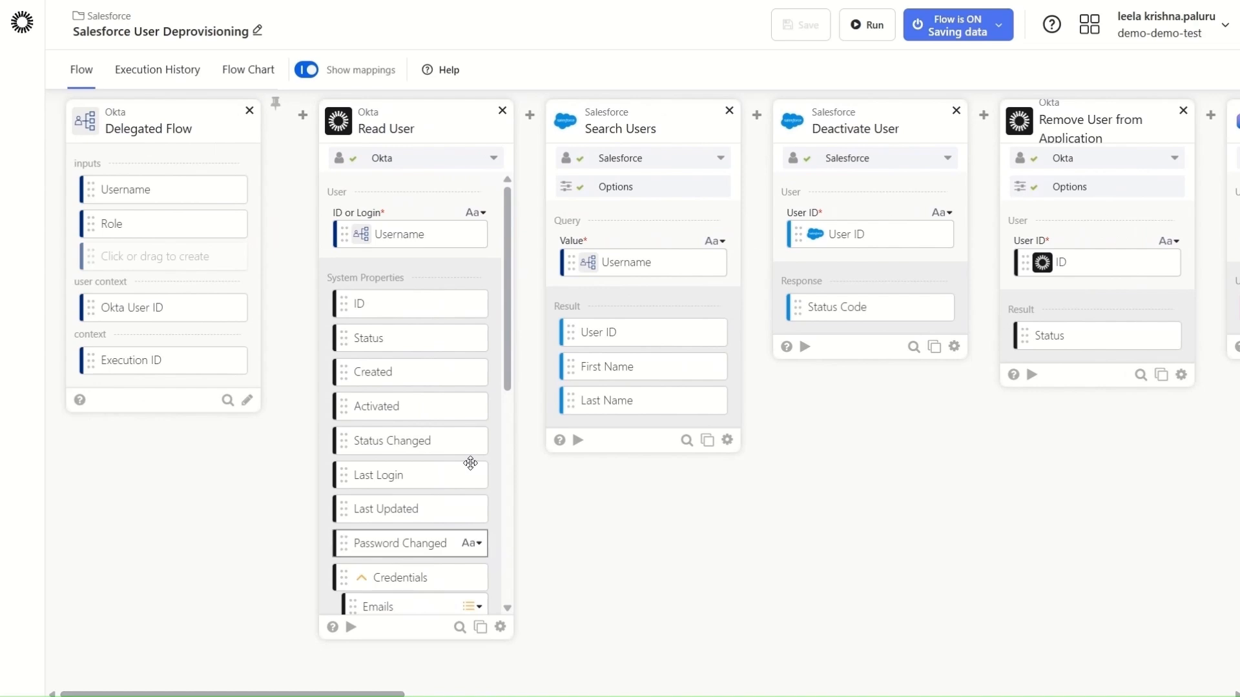
Step: Open the Notifying declined Access Request flow, review its cards through Send Message in Chat, and return to the Salesforce folder
left_click(100, 16)
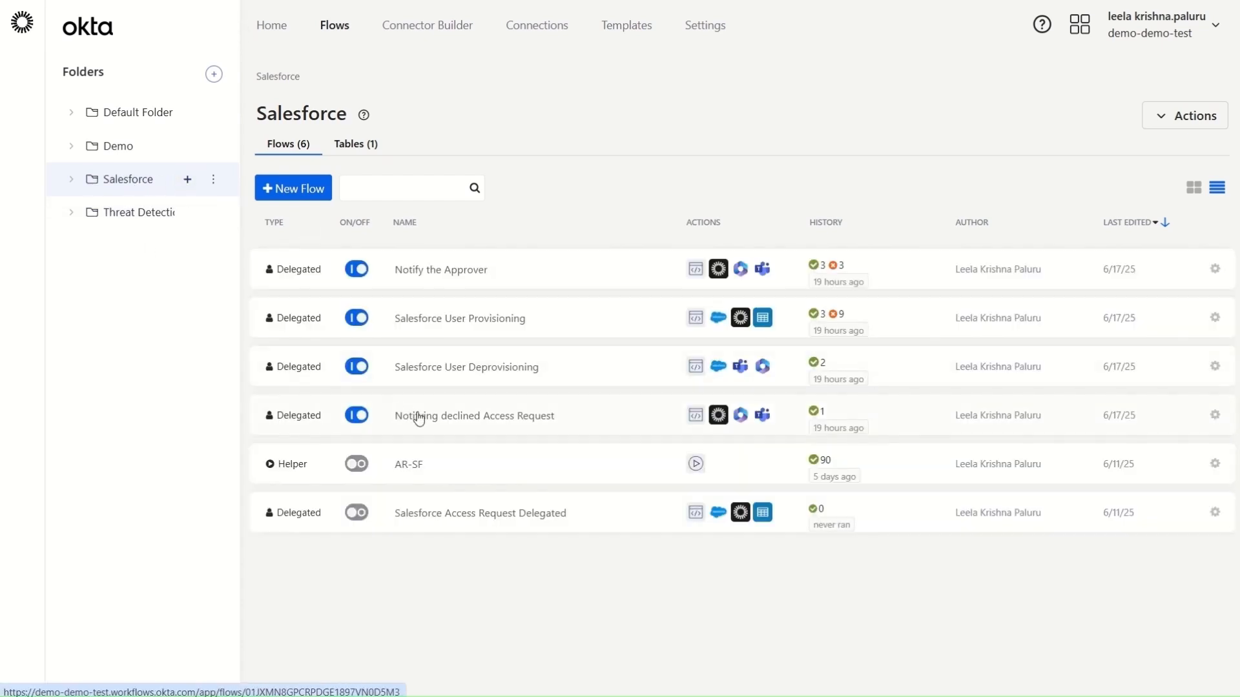
left_click(419, 416)
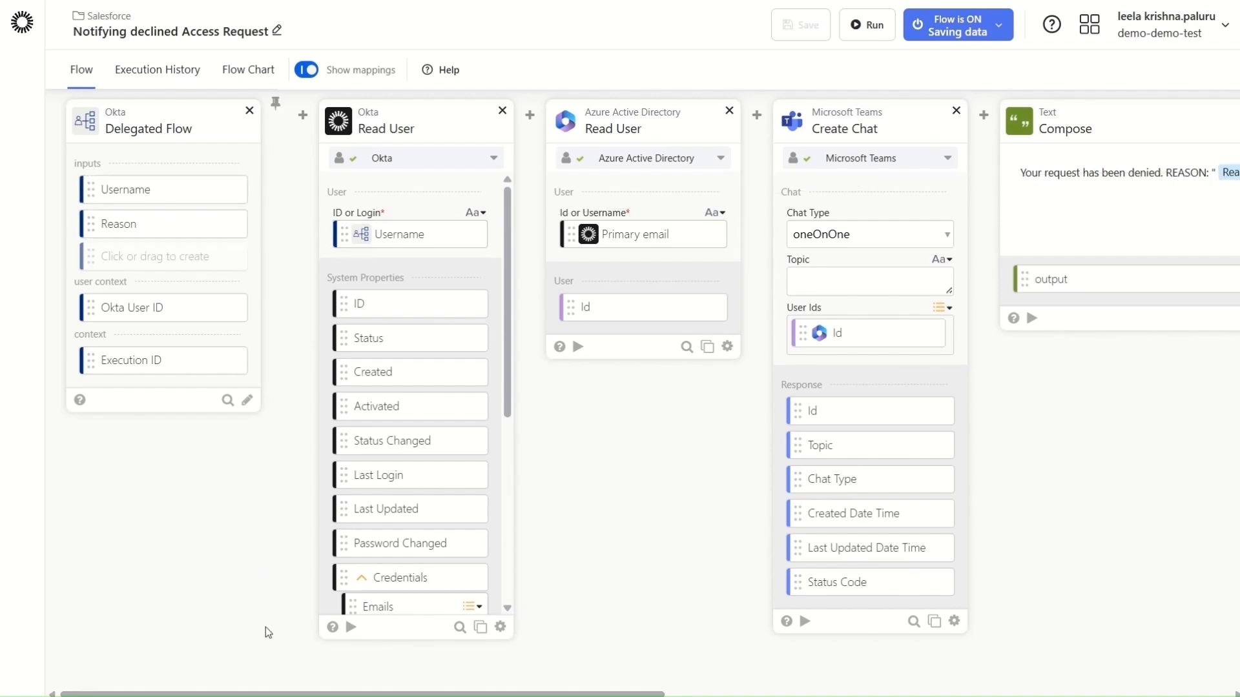
left_click_drag(276, 696, 526, 695)
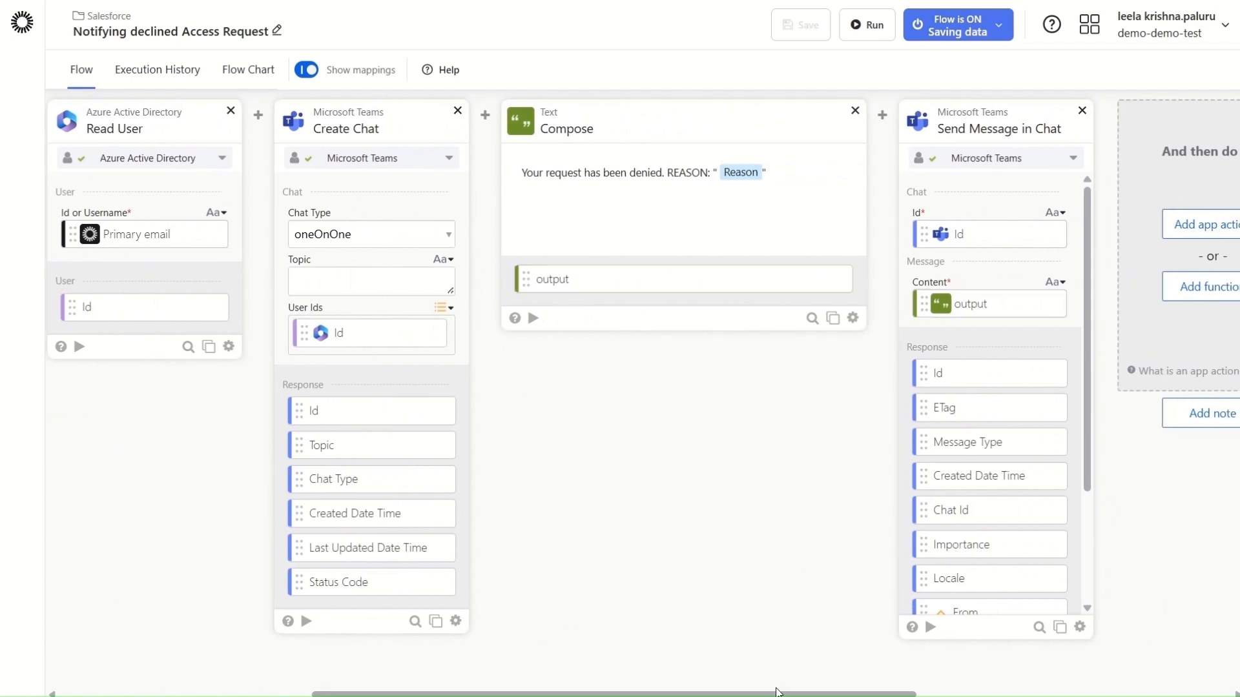
left_click_drag(777, 692, 839, 692)
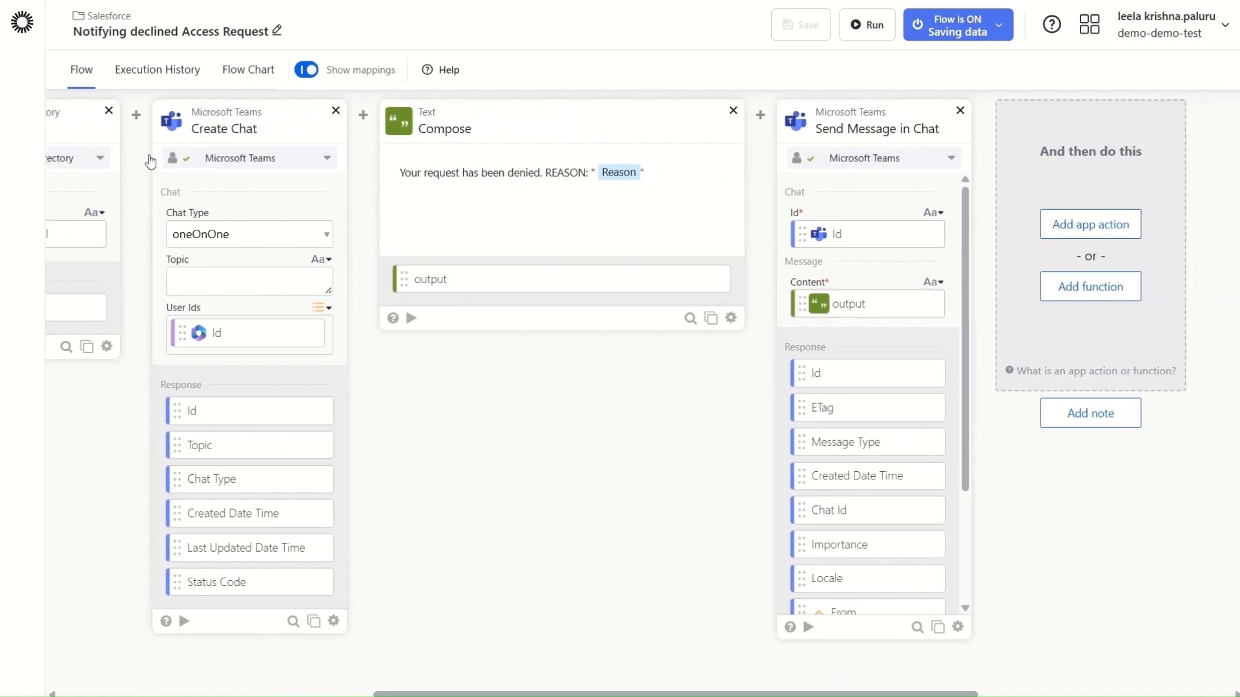
left_click(109, 17)
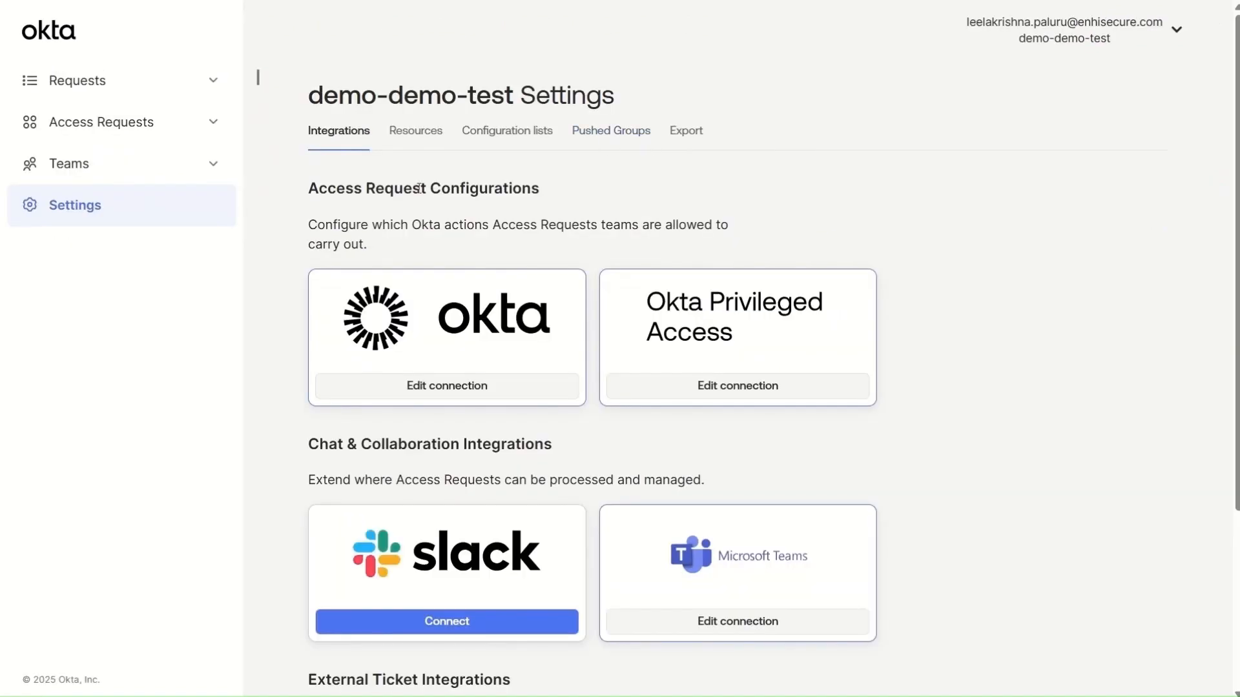
Step: Show the Resources settings in Okta Access Requests, and open the Features settings in the Okta Admin Console
left_click(428, 137)
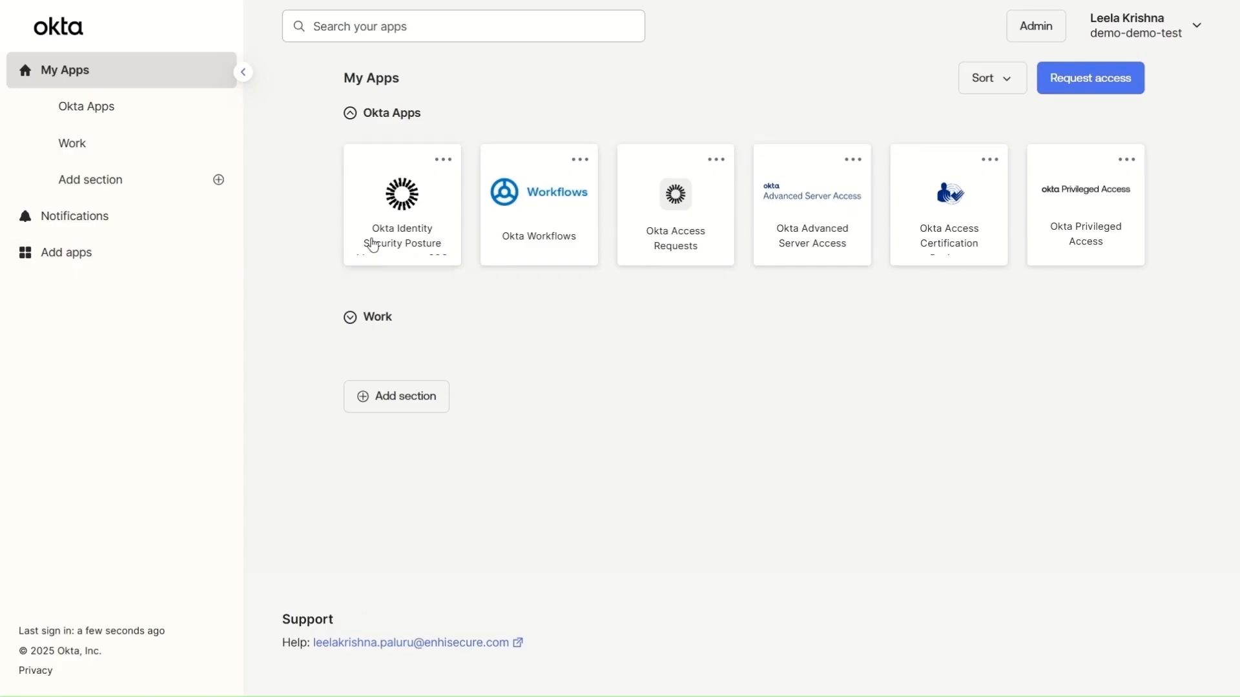
left_click(1048, 35)
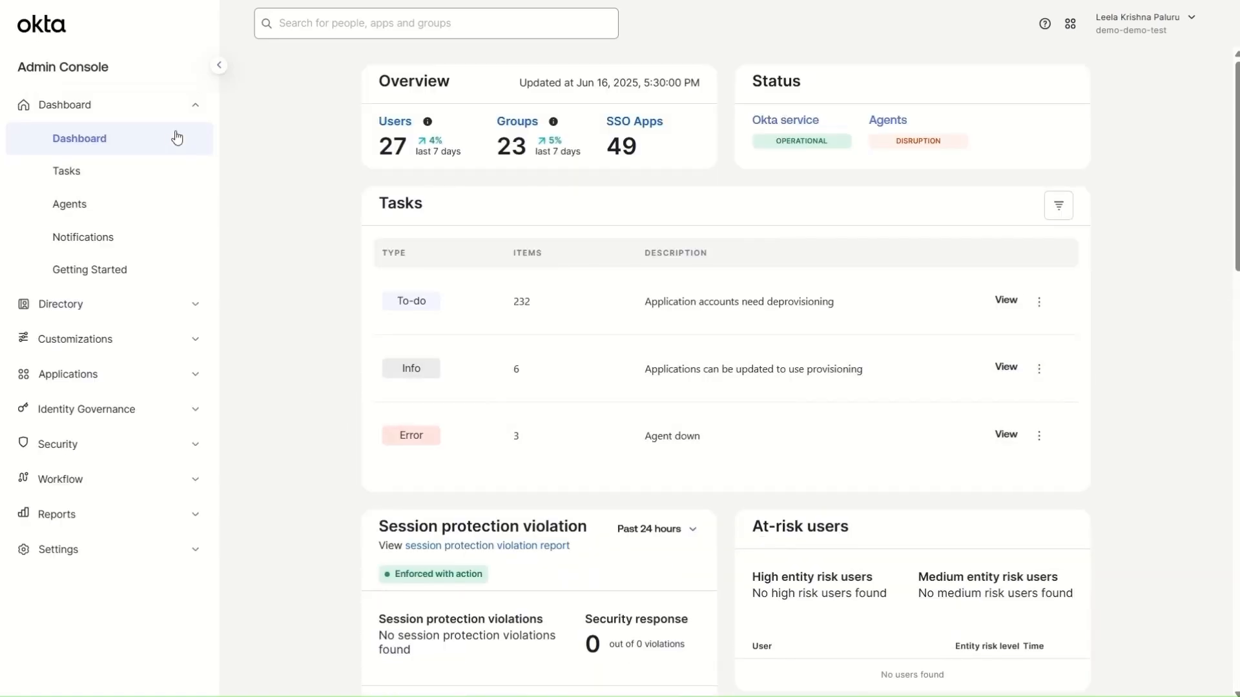
left_click(178, 107)
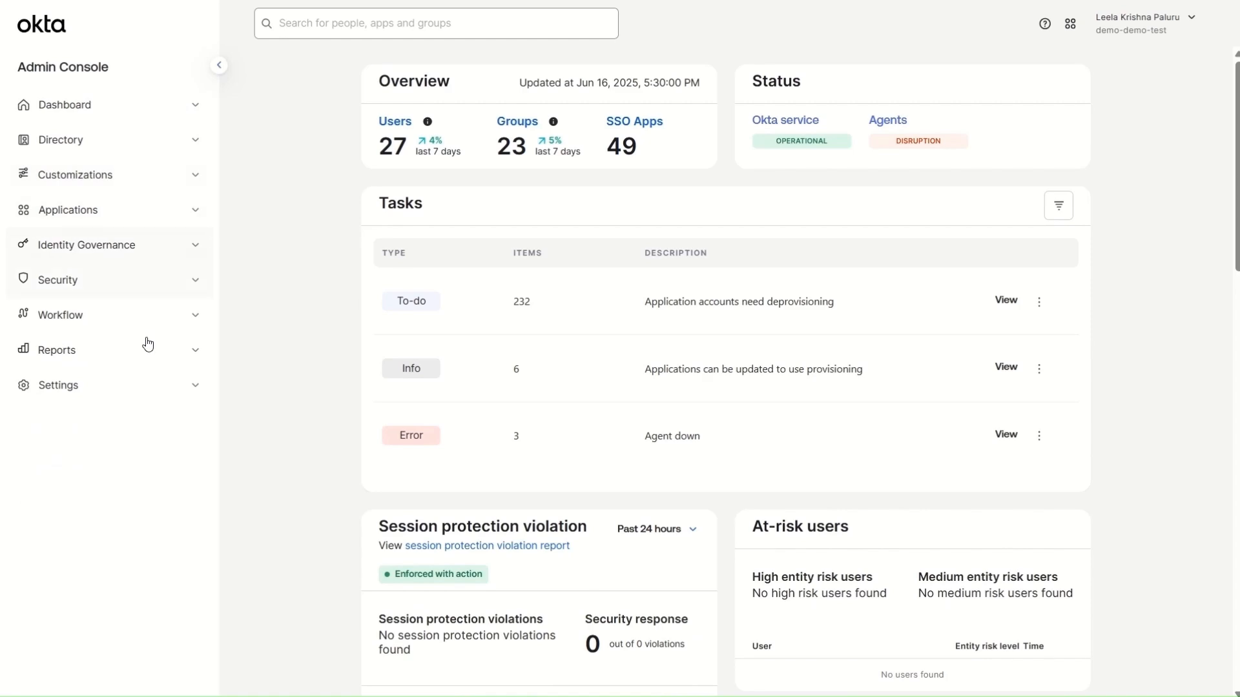
left_click(148, 379)
left_click(144, 444)
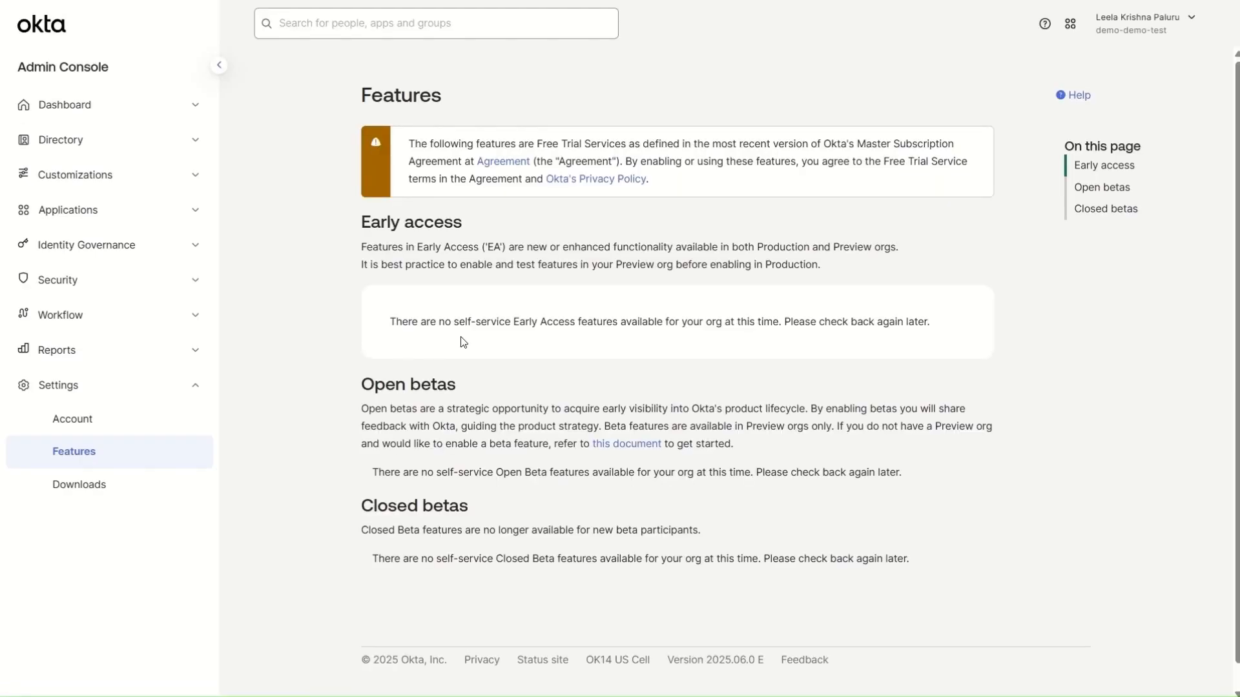
Step: Enable the early access feature "Okta Workflows actions in Access Requests"
scroll(464, 343, "down", 14)
scroll(462, 337, "down", 20)
scroll(463, 343, "down", 12)
scroll(463, 342, "down", 3)
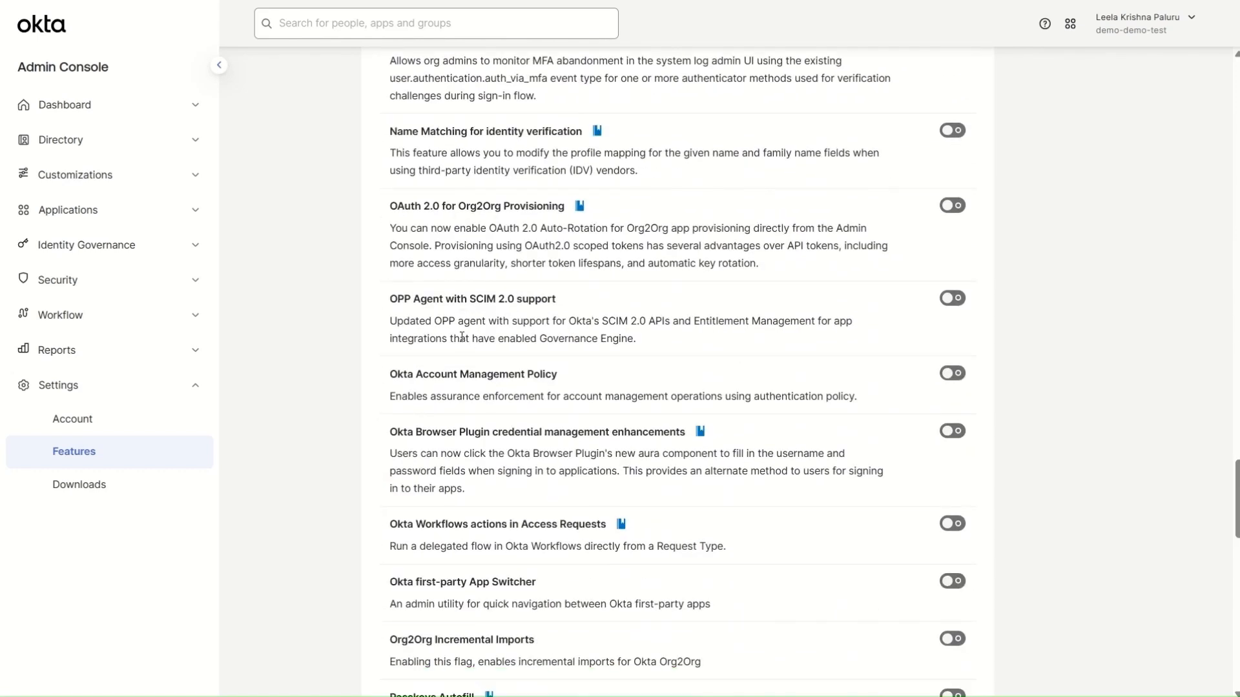
scroll(461, 337, "down", 1)
left_click_drag(391, 452, 609, 439)
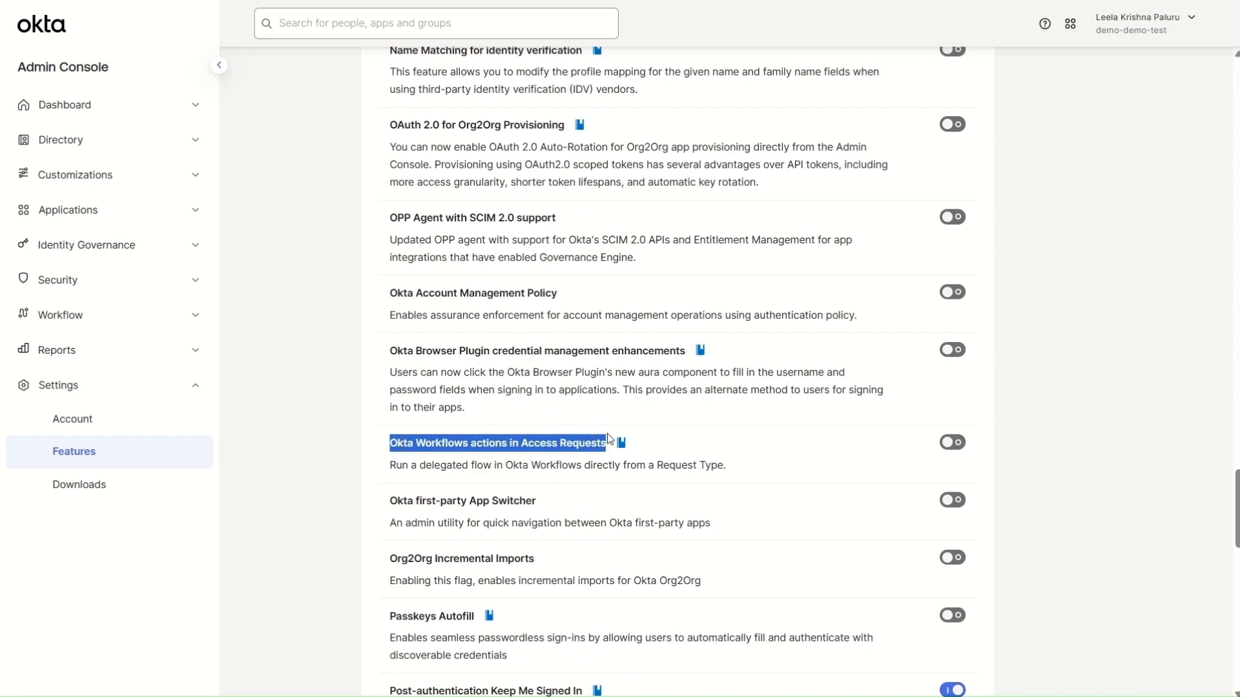
left_click(948, 446)
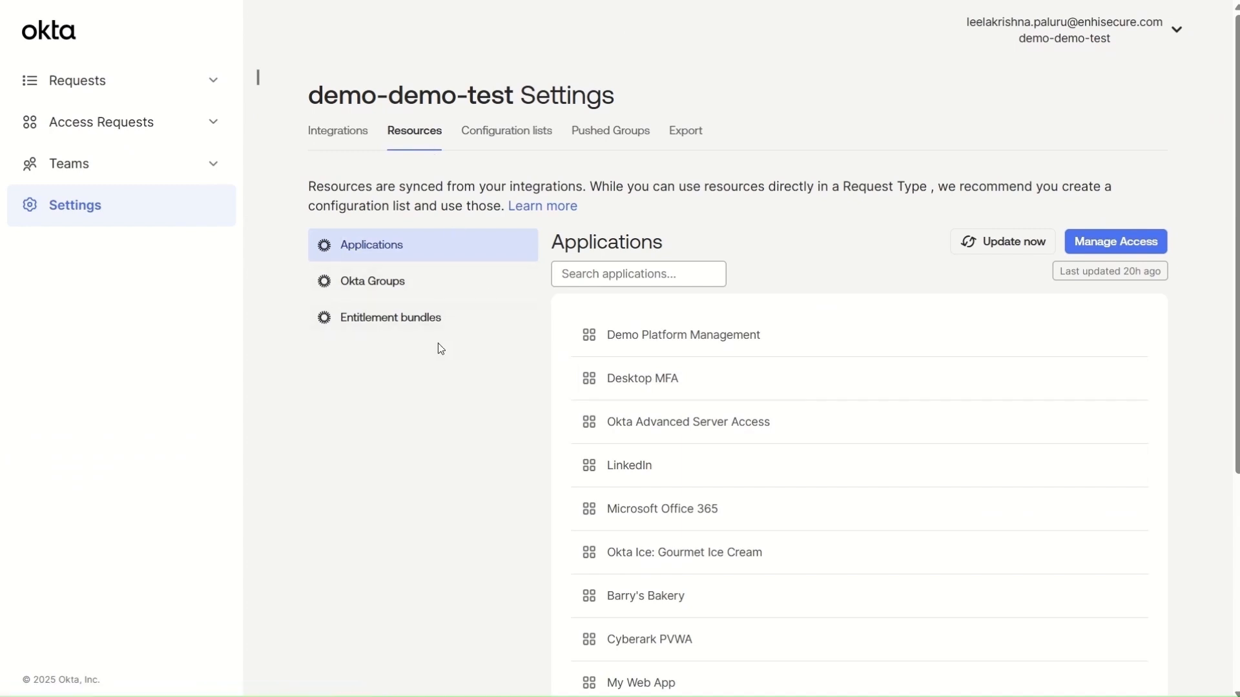
Step: Reload the Resources settings in Okta Access Requests and review the delegated flows listed under Workflows
key("F5")
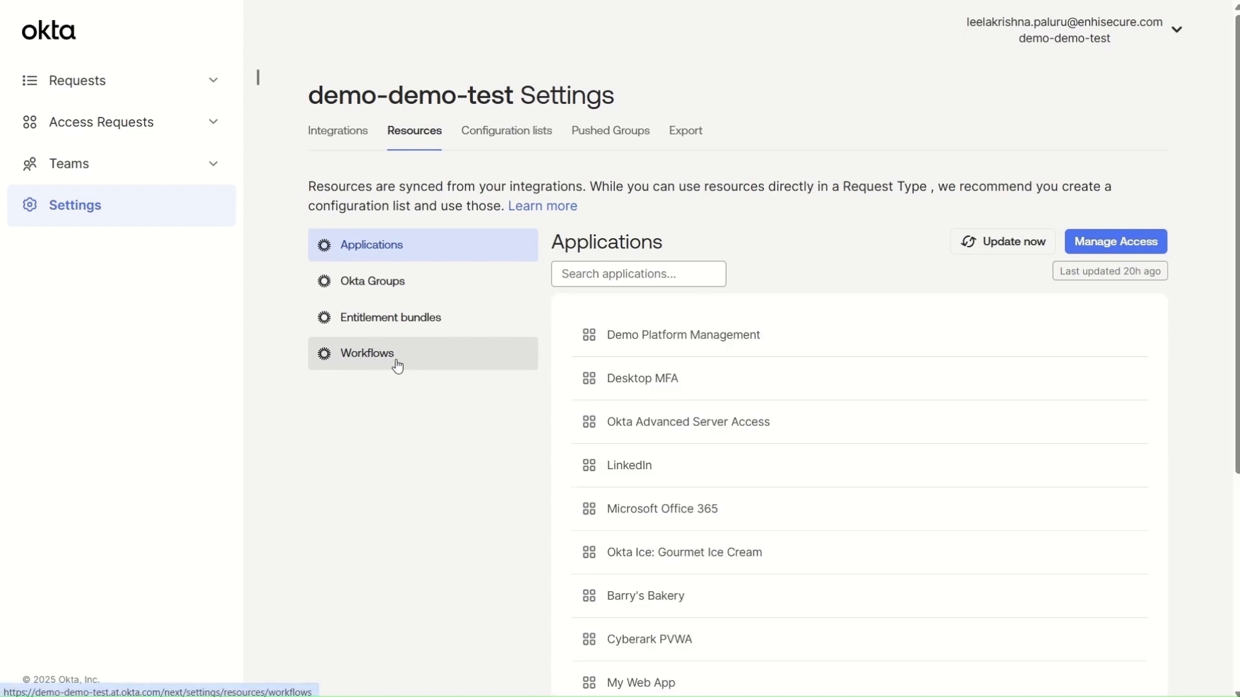
left_click(397, 366)
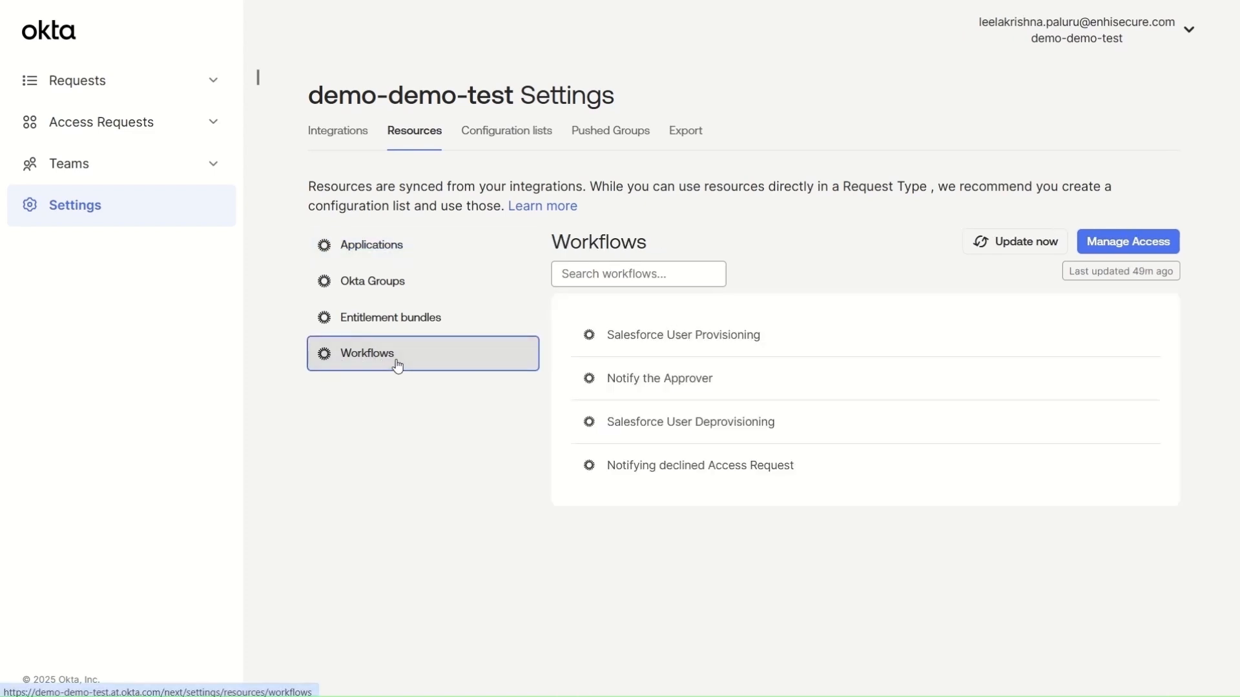
left_click_drag(608, 466, 793, 463)
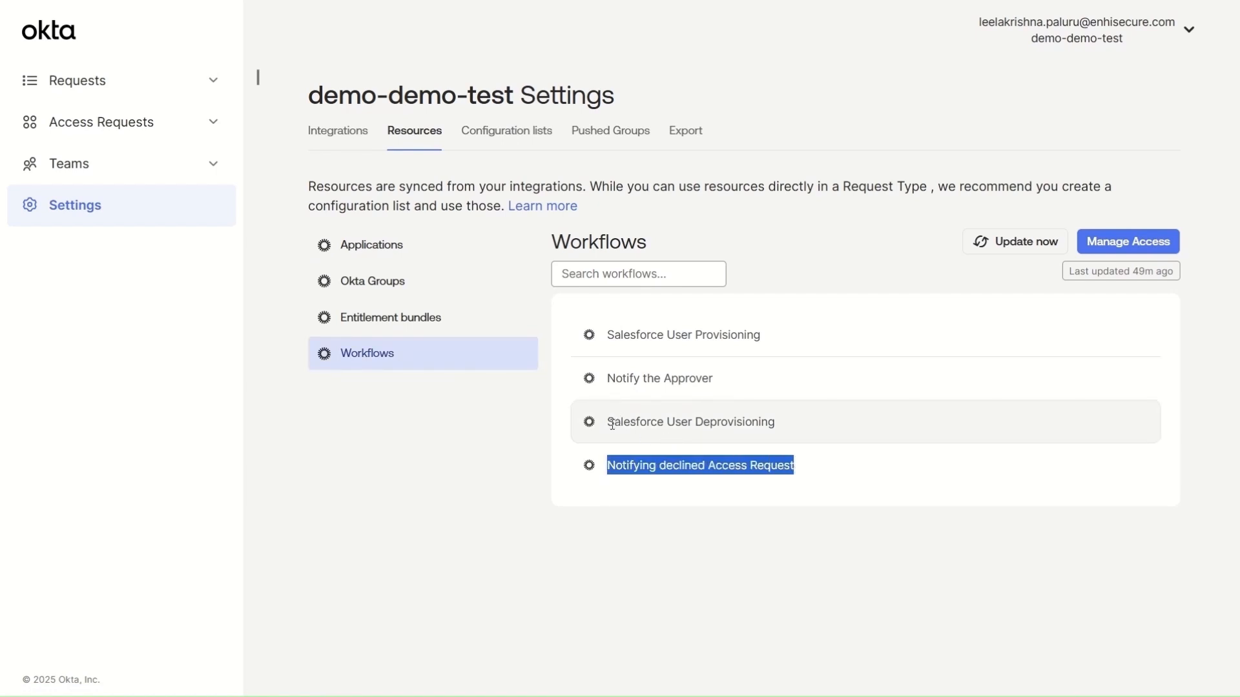
left_click_drag(611, 425, 791, 423)
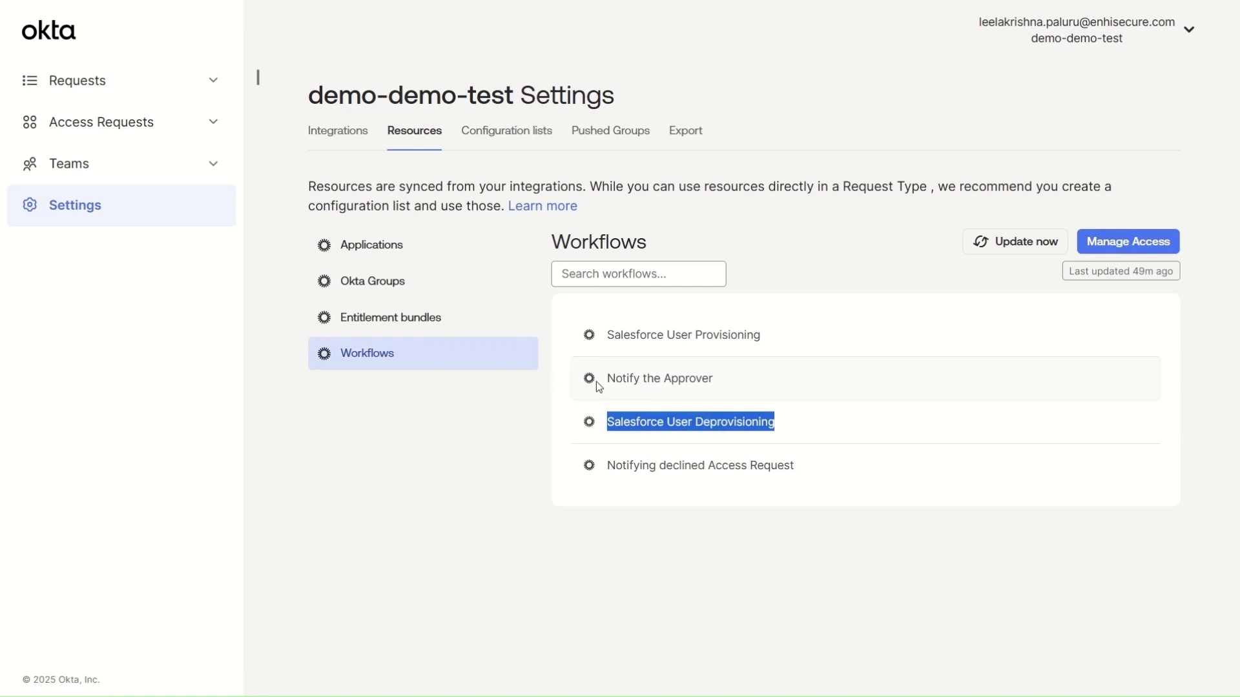
left_click_drag(607, 378, 717, 374)
left_click_drag(607, 336, 765, 340)
left_click(414, 496)
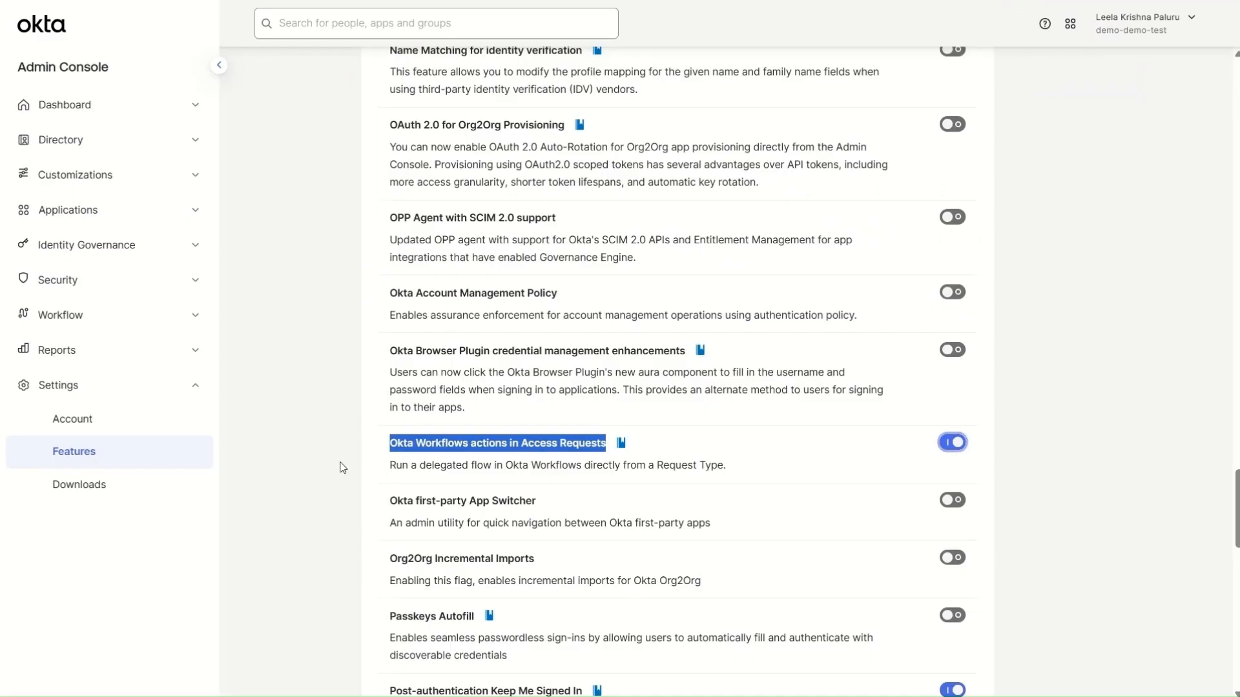
Step: Return to the Okta Admin Console and show the Roles of the Administrators under Security
scroll(304, 434, "up", 2)
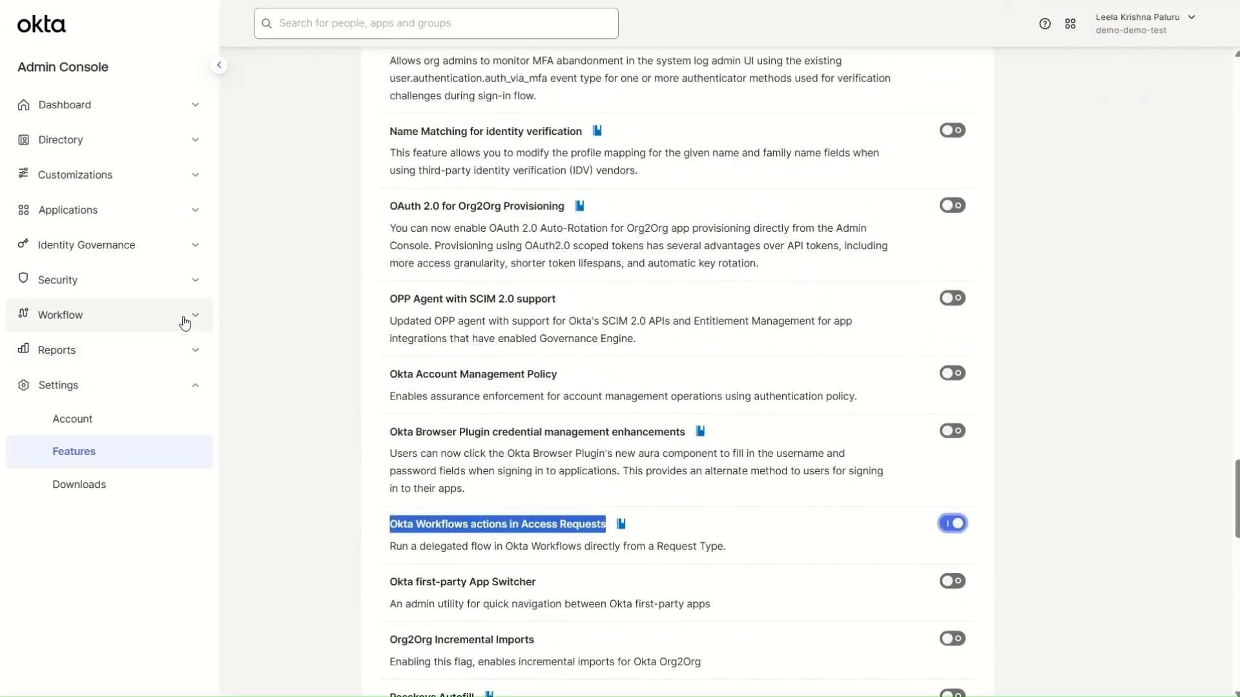
left_click(188, 288)
scroll(130, 501, "down", 5)
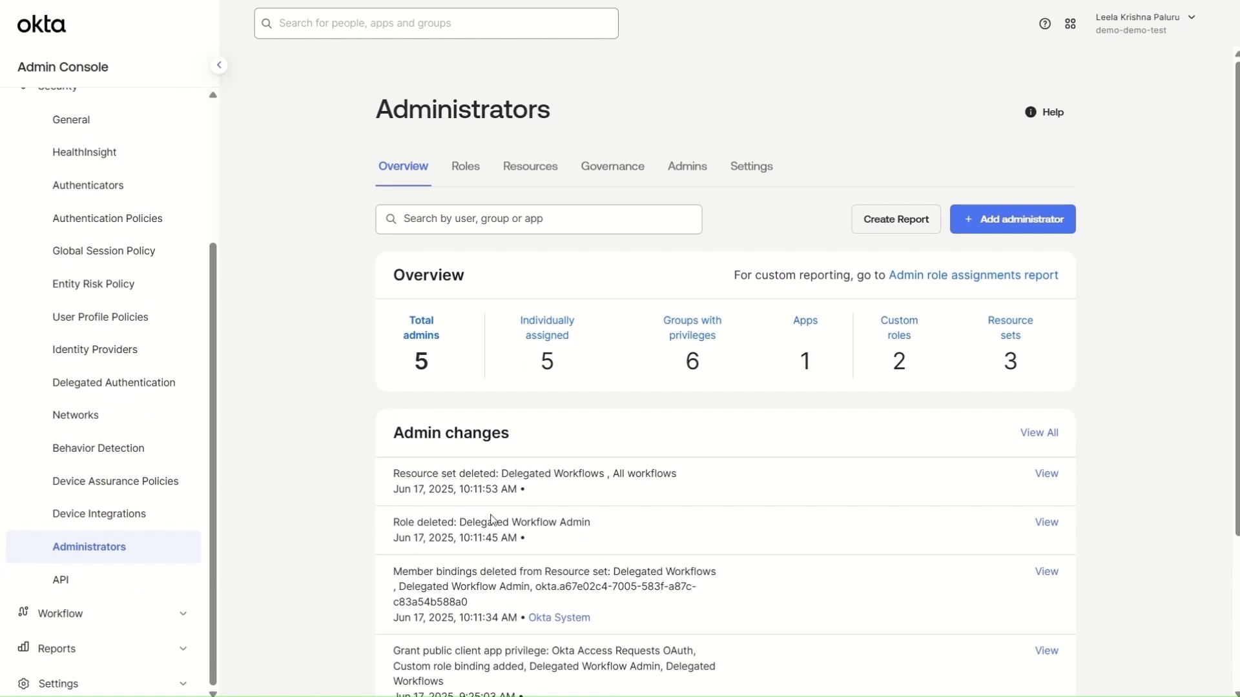
left_click(463, 174)
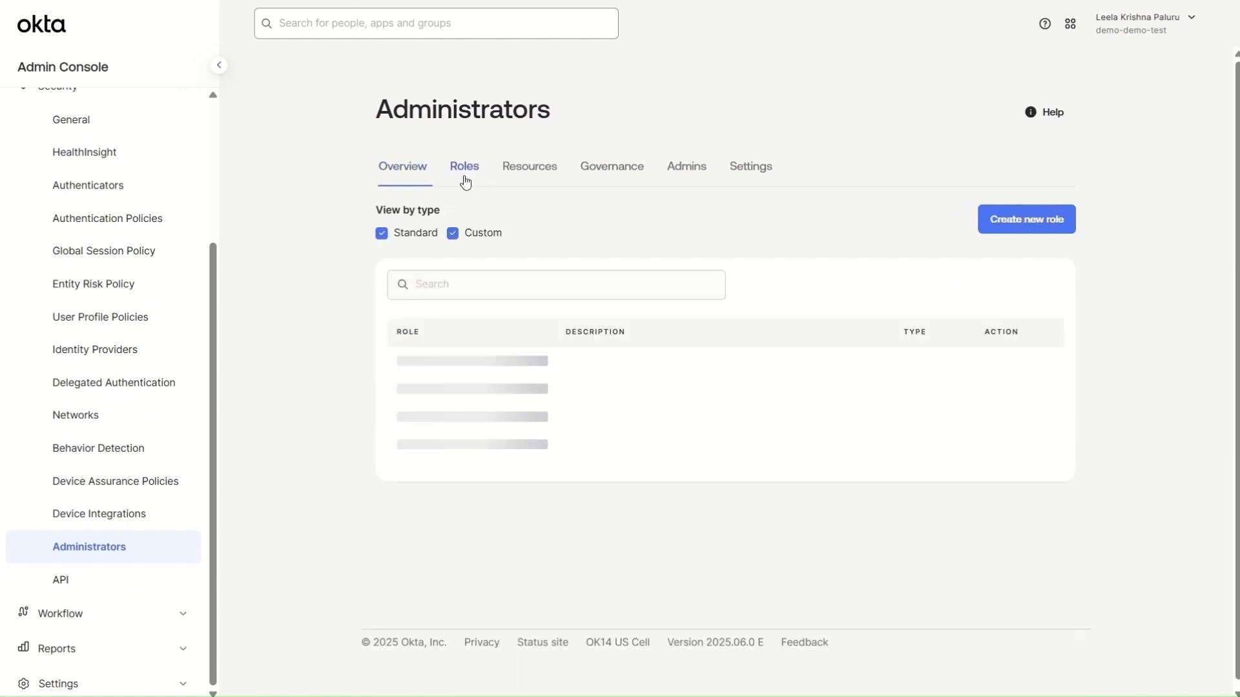
Step: Start a new administrator role and name it "Delegated Workflows Admin"
left_click(980, 220)
left_click(570, 270)
type("Delegated W")
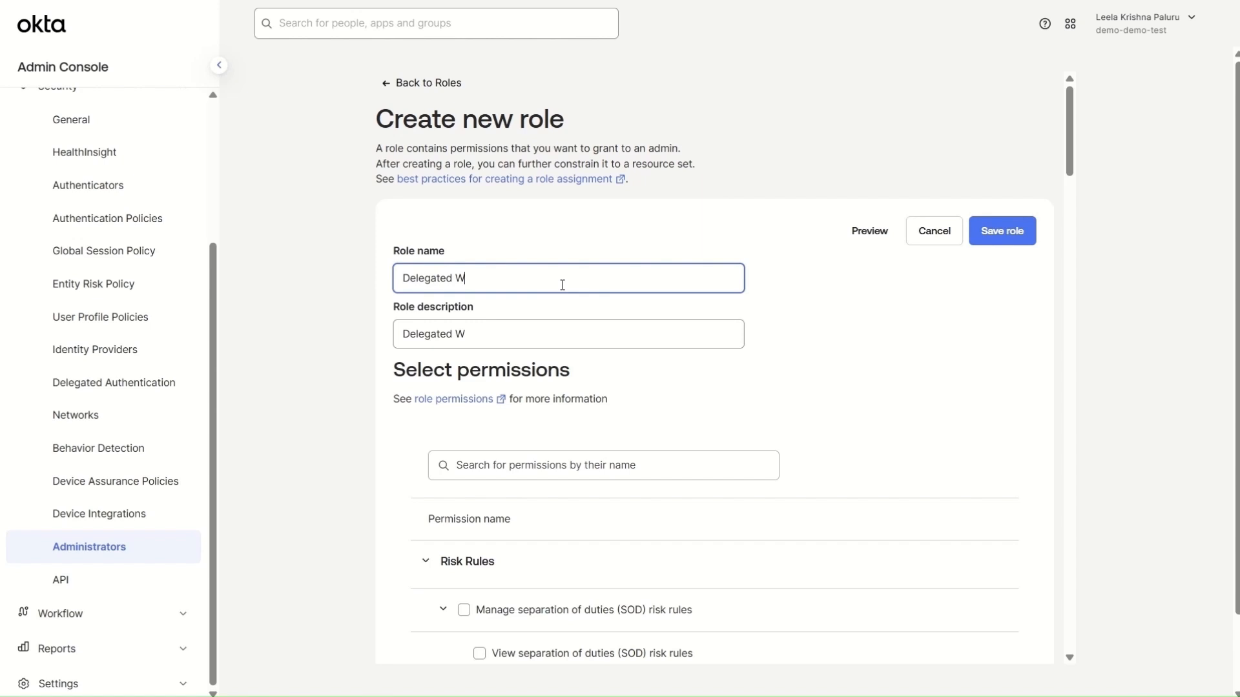
type("orkflo")
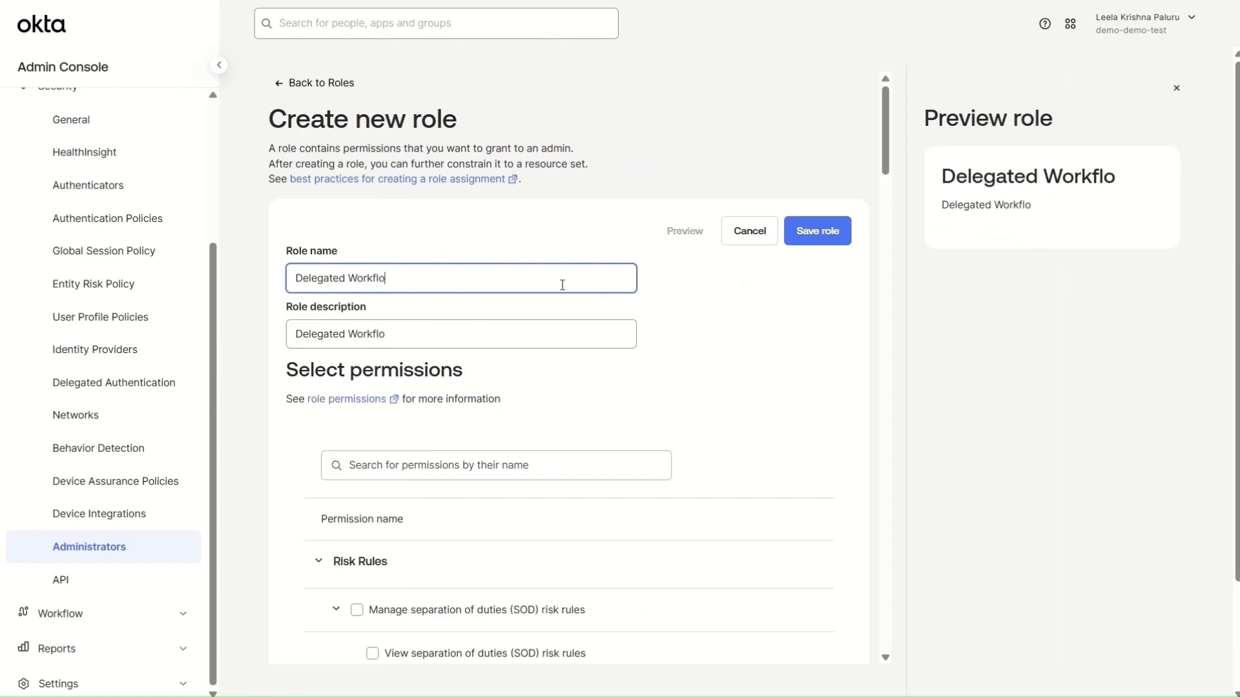
type("ws Admin")
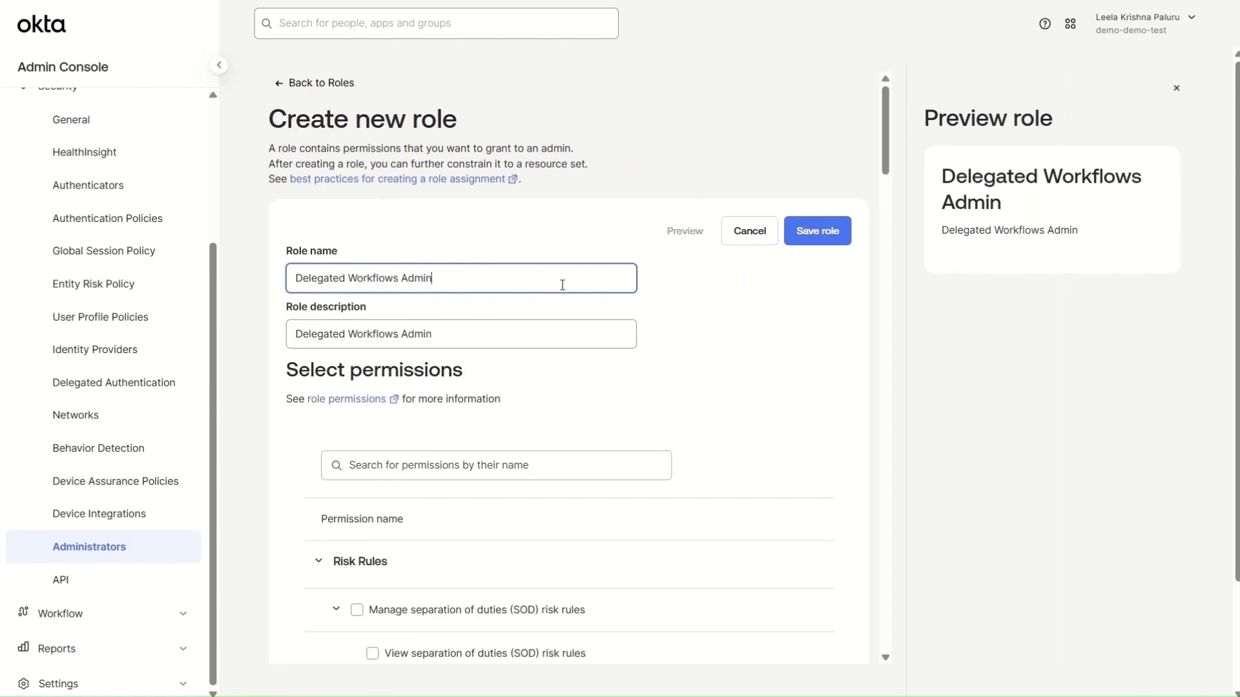
Step: Grant the Delegated Workflows Admin role the "Run delegated flow" permission under Workflow and save the role
scroll(551, 392, "down", 3)
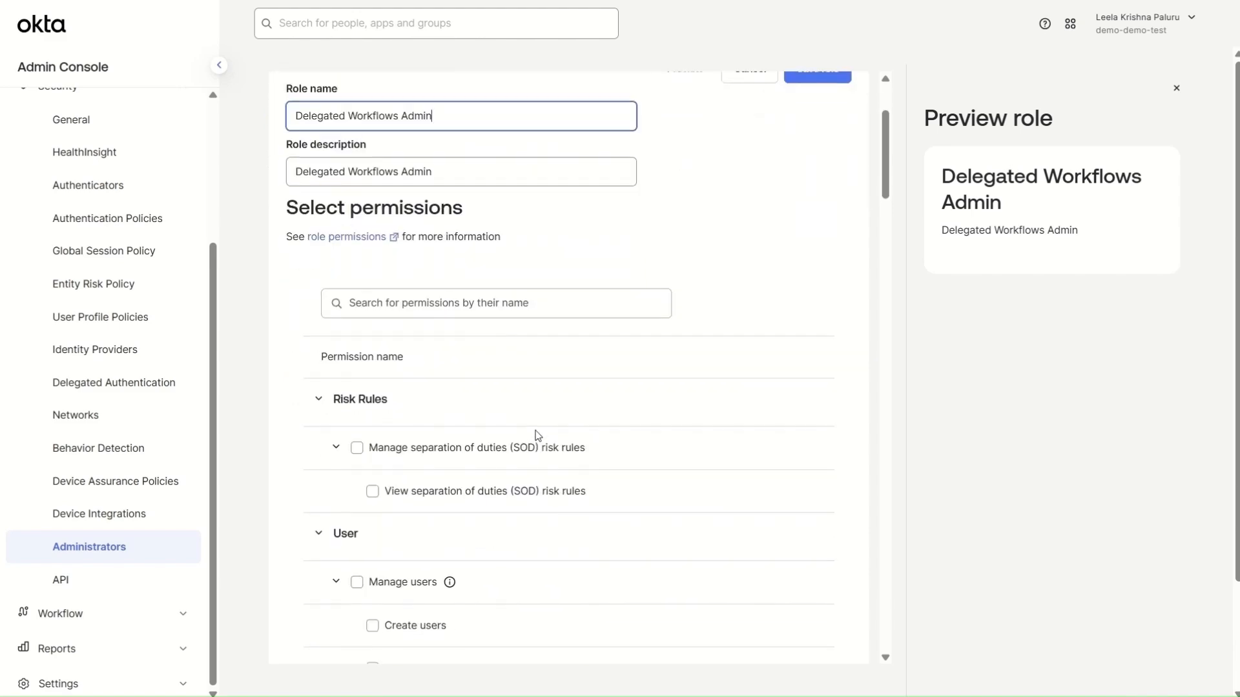
scroll(536, 434, "down", 9)
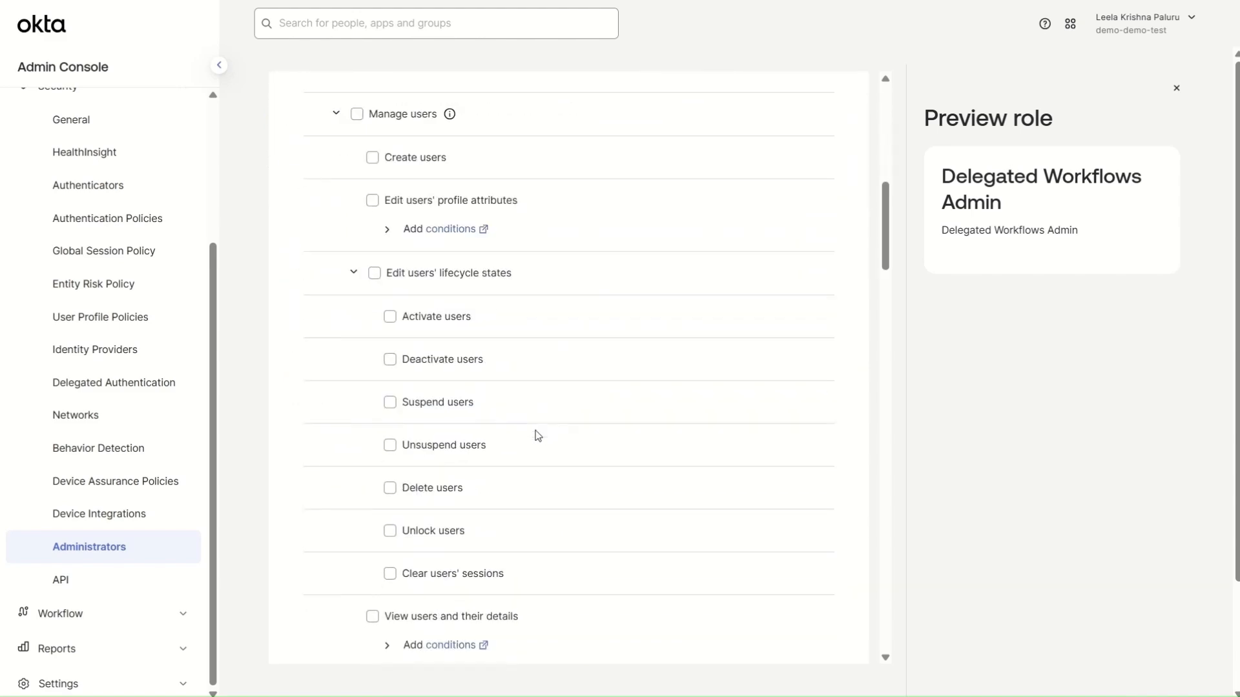
scroll(536, 435, "down", 18)
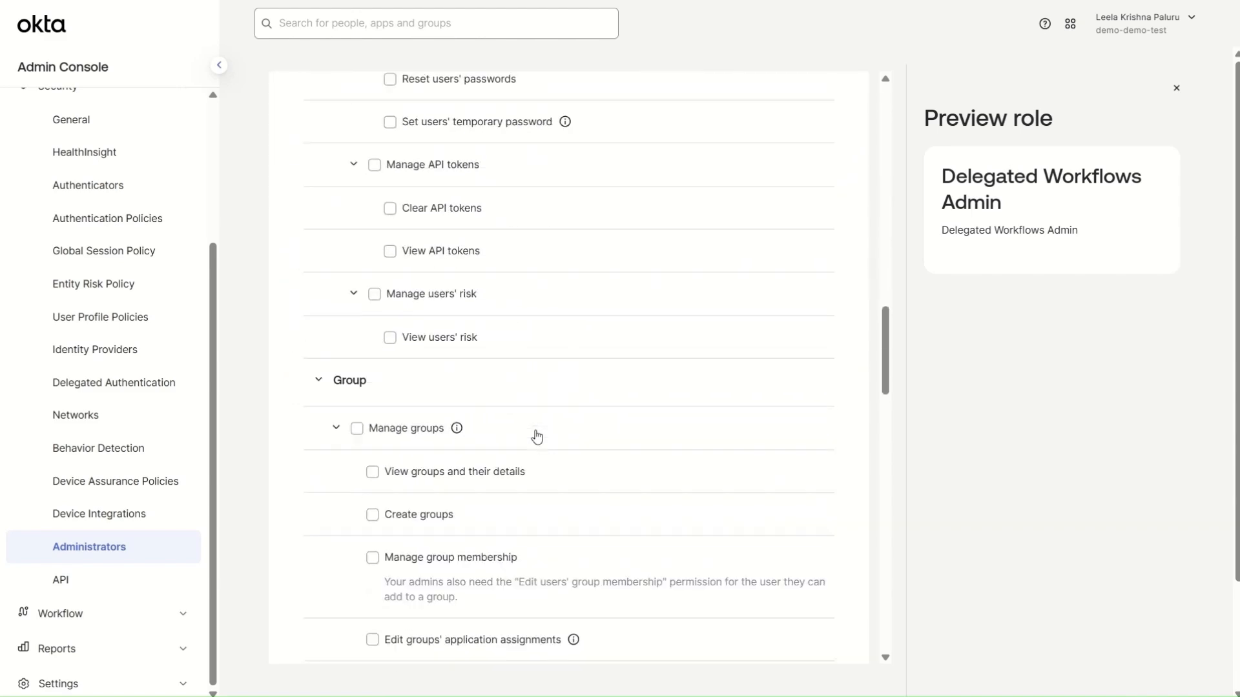
scroll(535, 435, "down", 14)
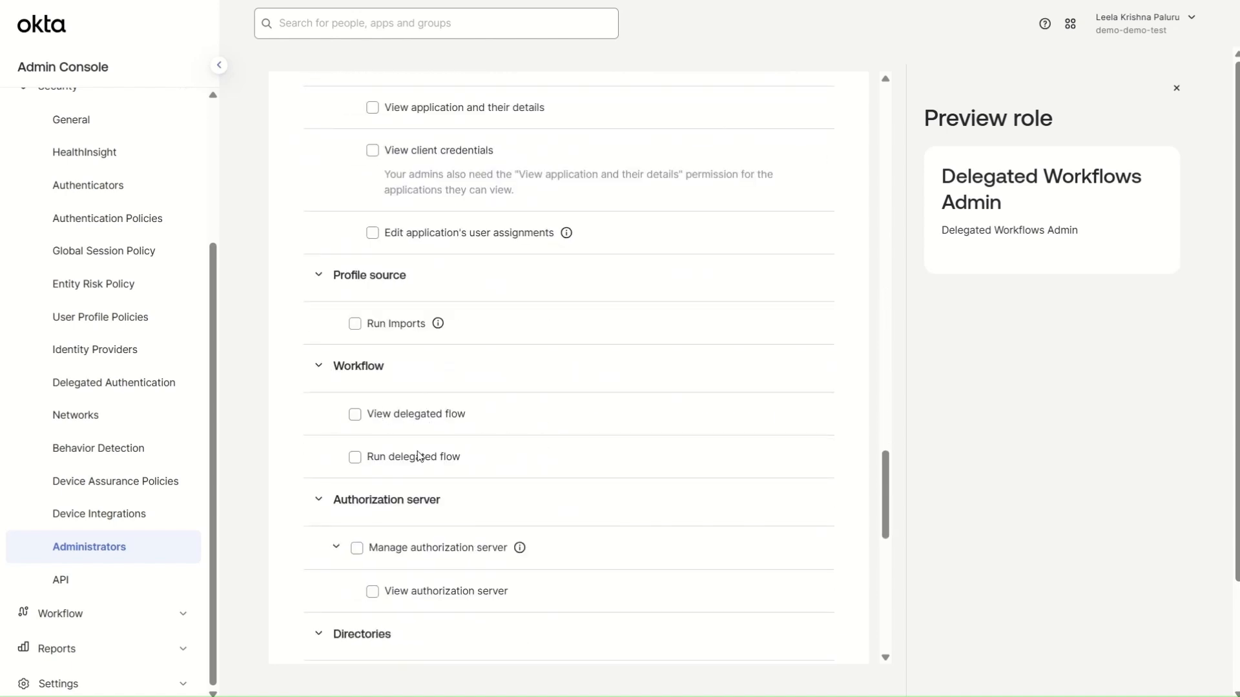
left_click(355, 457)
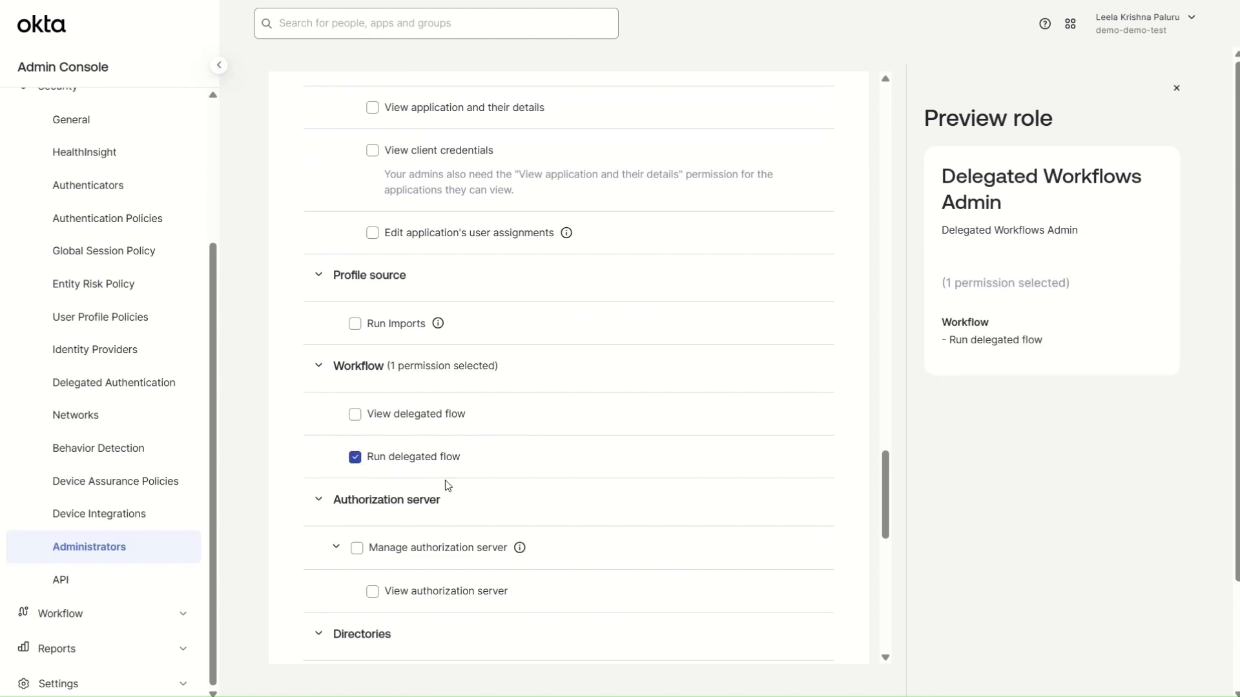
scroll(662, 481, "up", 20)
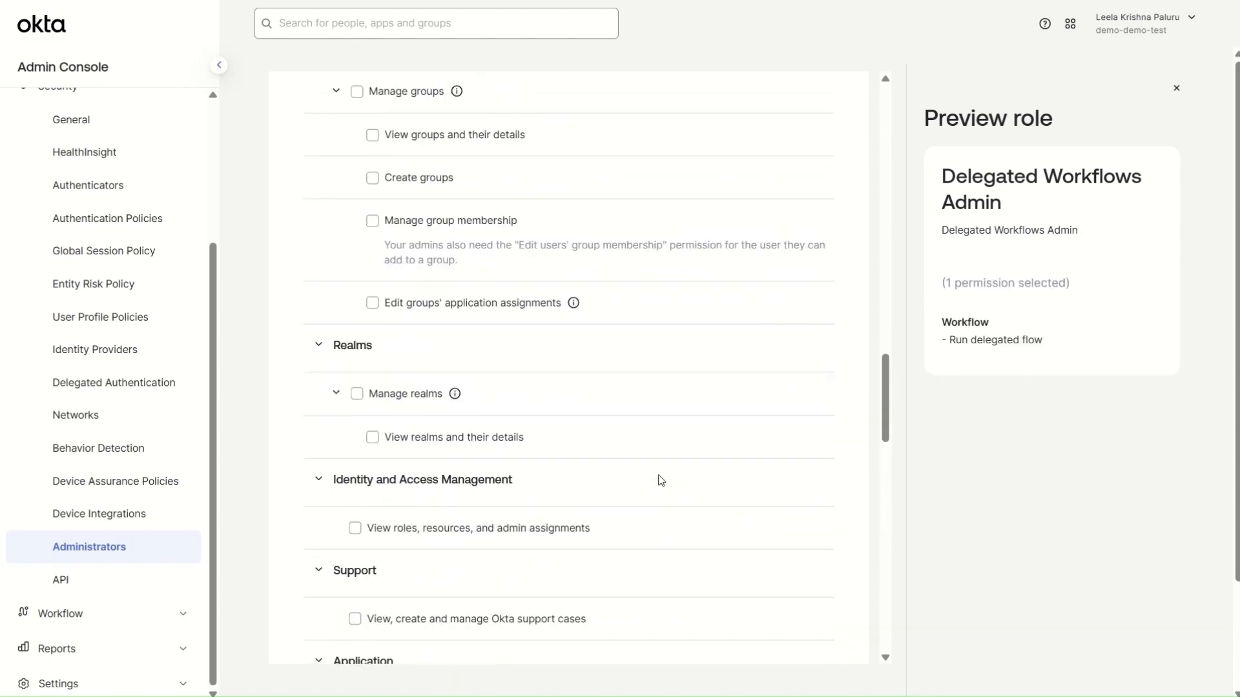
scroll(662, 480, "up", 10)
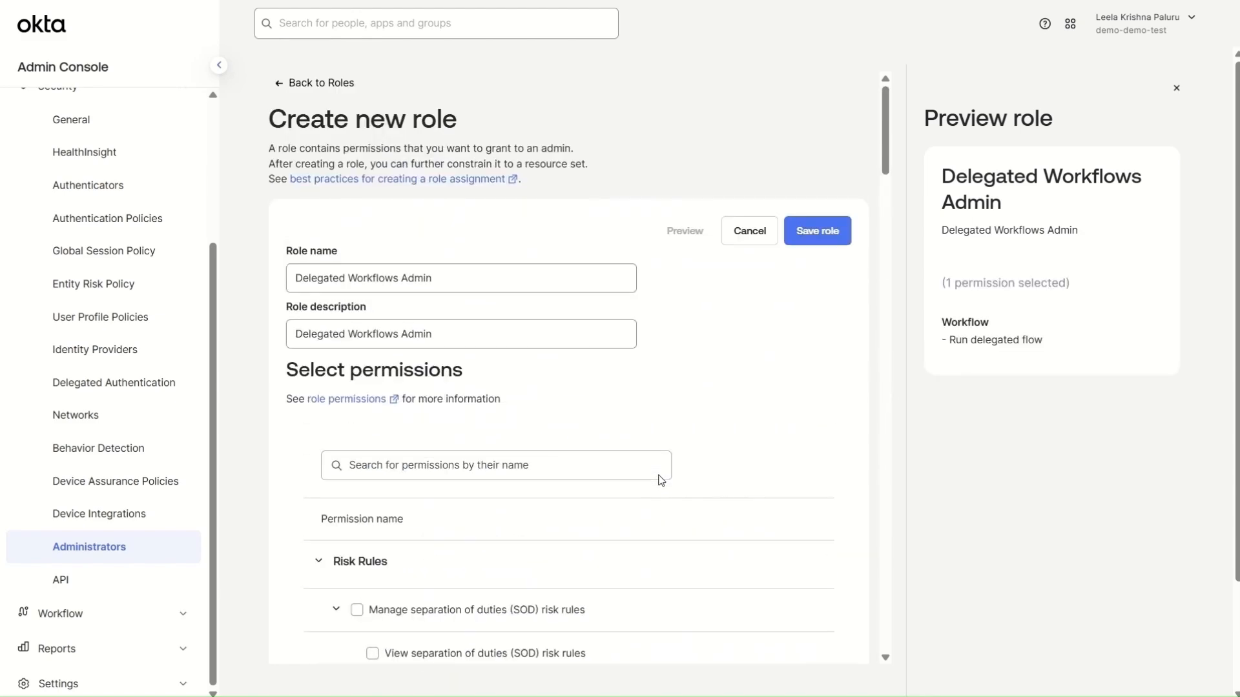
left_click(791, 244)
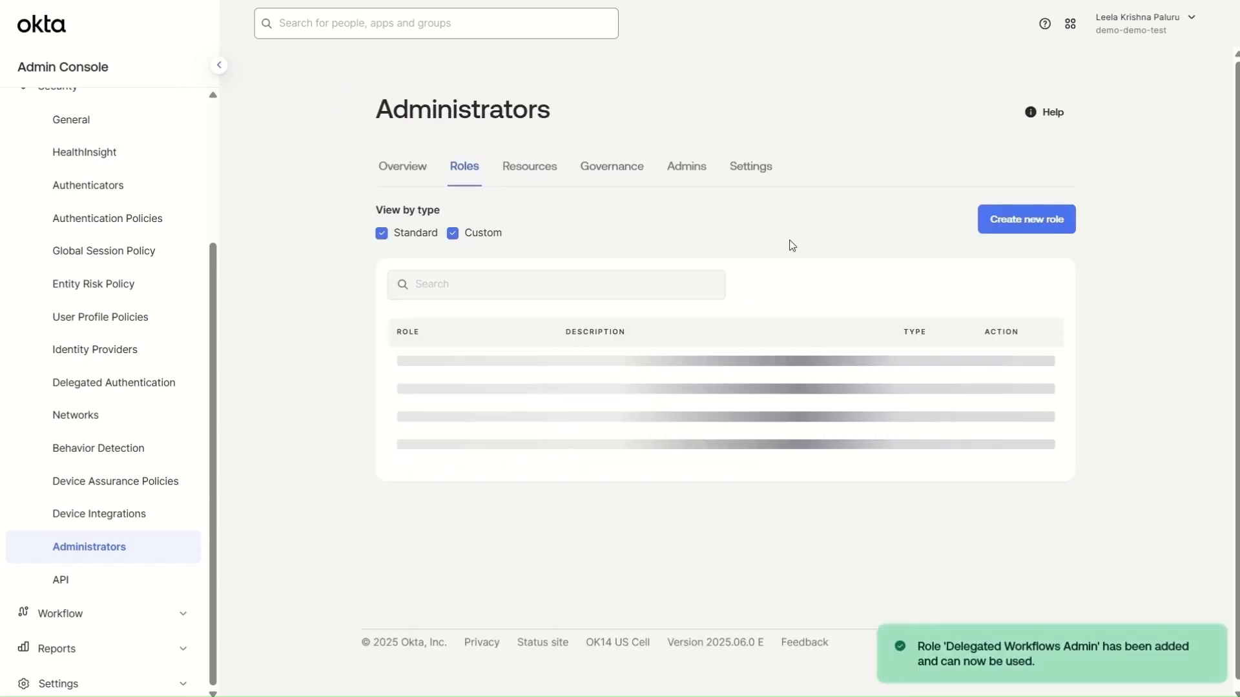
Step: Start a new administrator resource set with the name and description "Delegated Workflows"
left_click(546, 186)
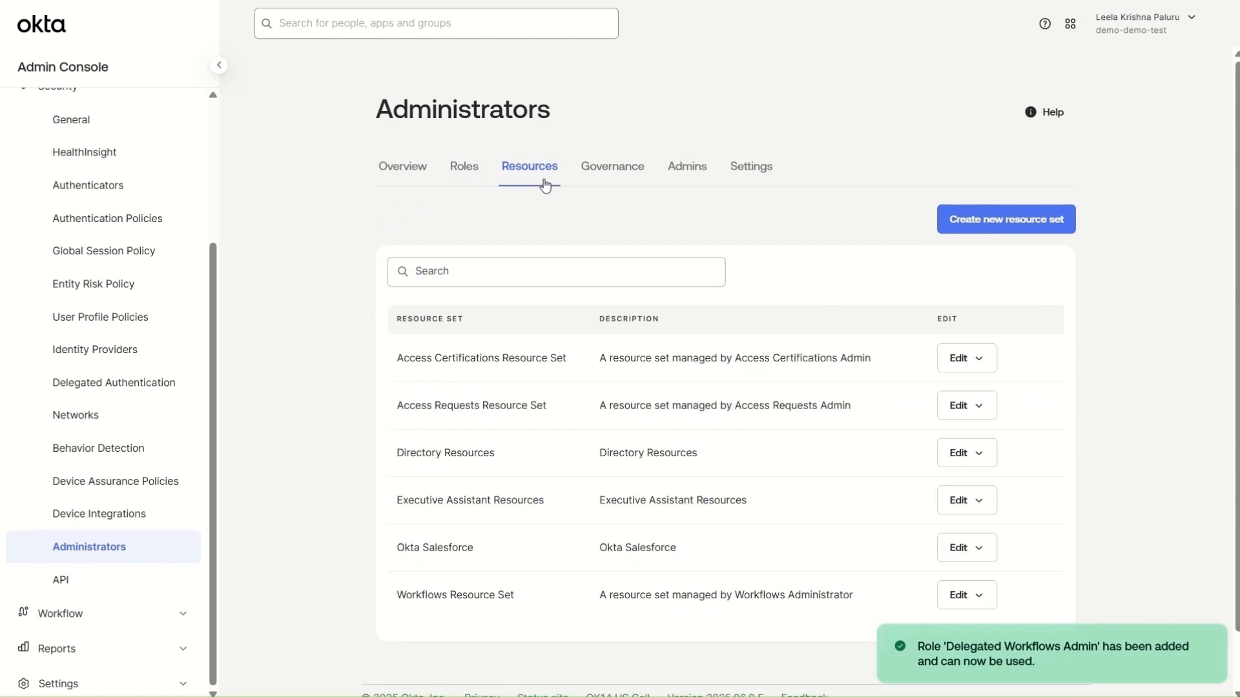
left_click(1004, 219)
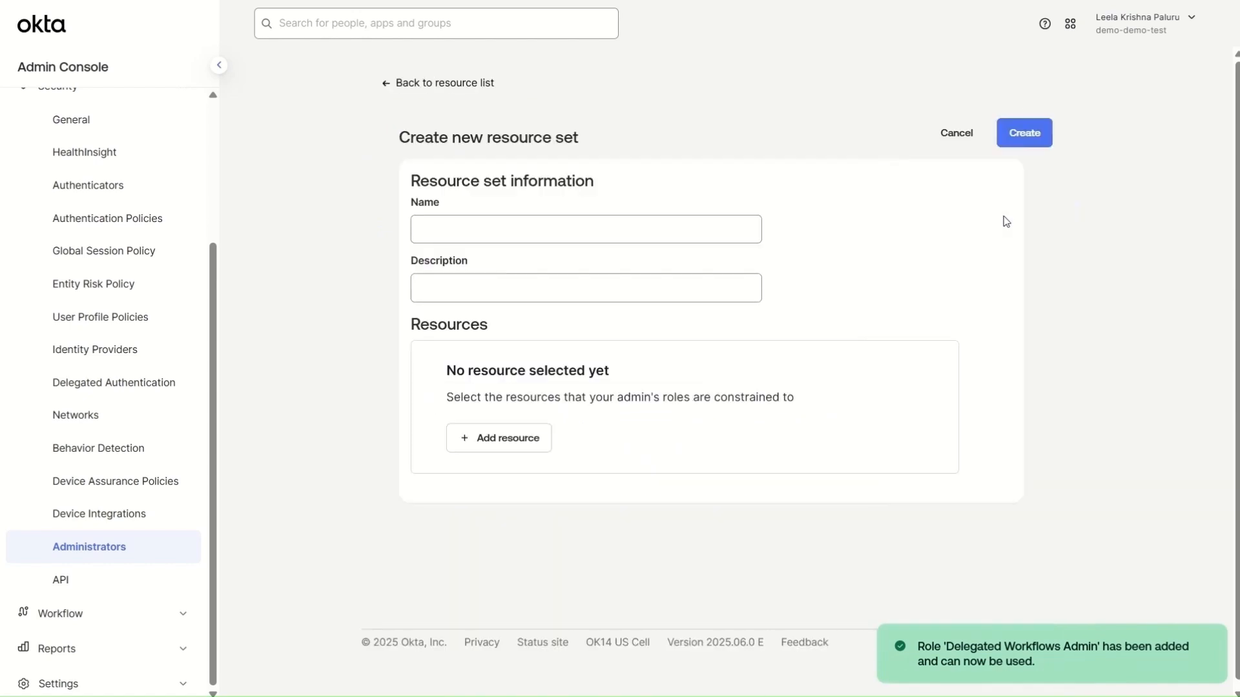
left_click(673, 236)
type("Delegated Workflows")
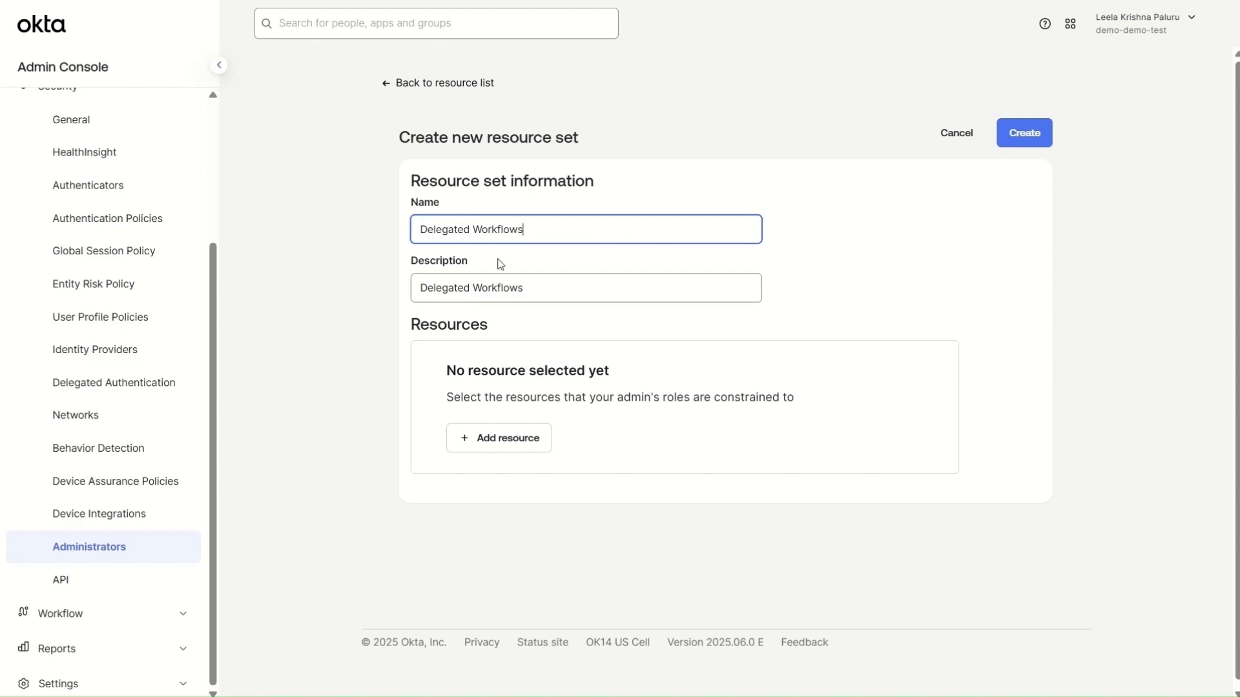
Step: Add the Workflows resource type with all flows to the Delegated Workflows set and create the resource set
left_click(517, 452)
left_click(571, 166)
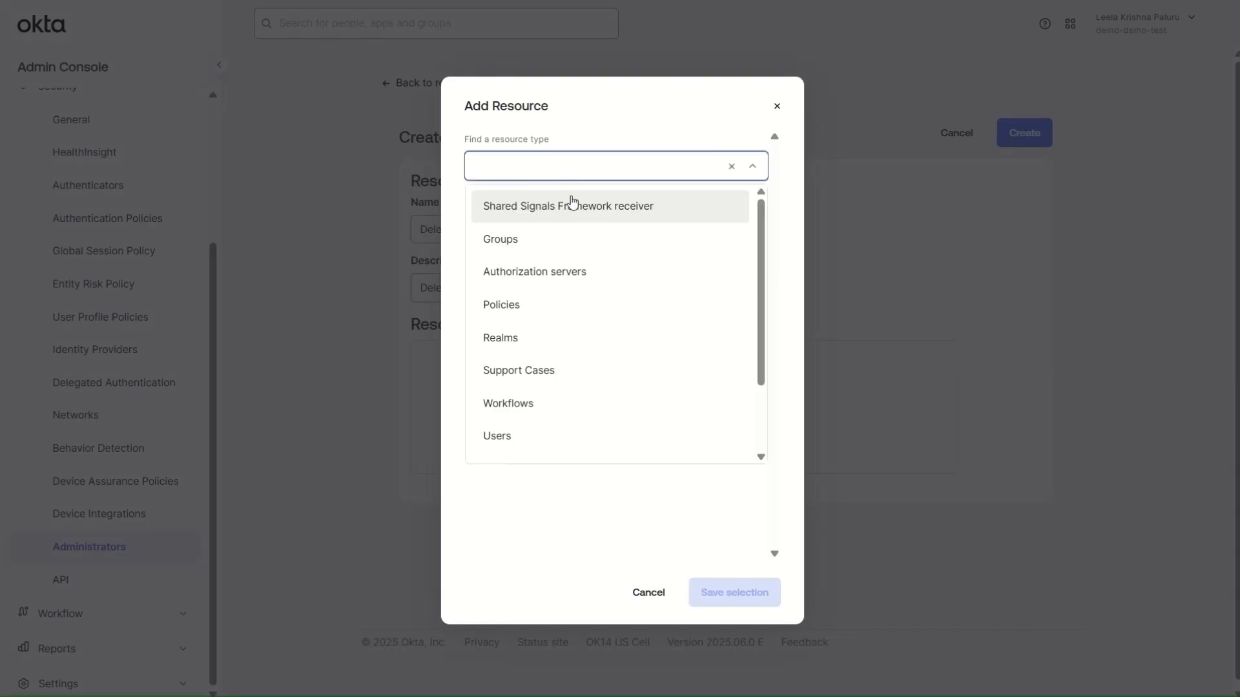
scroll(550, 337, "down", 1)
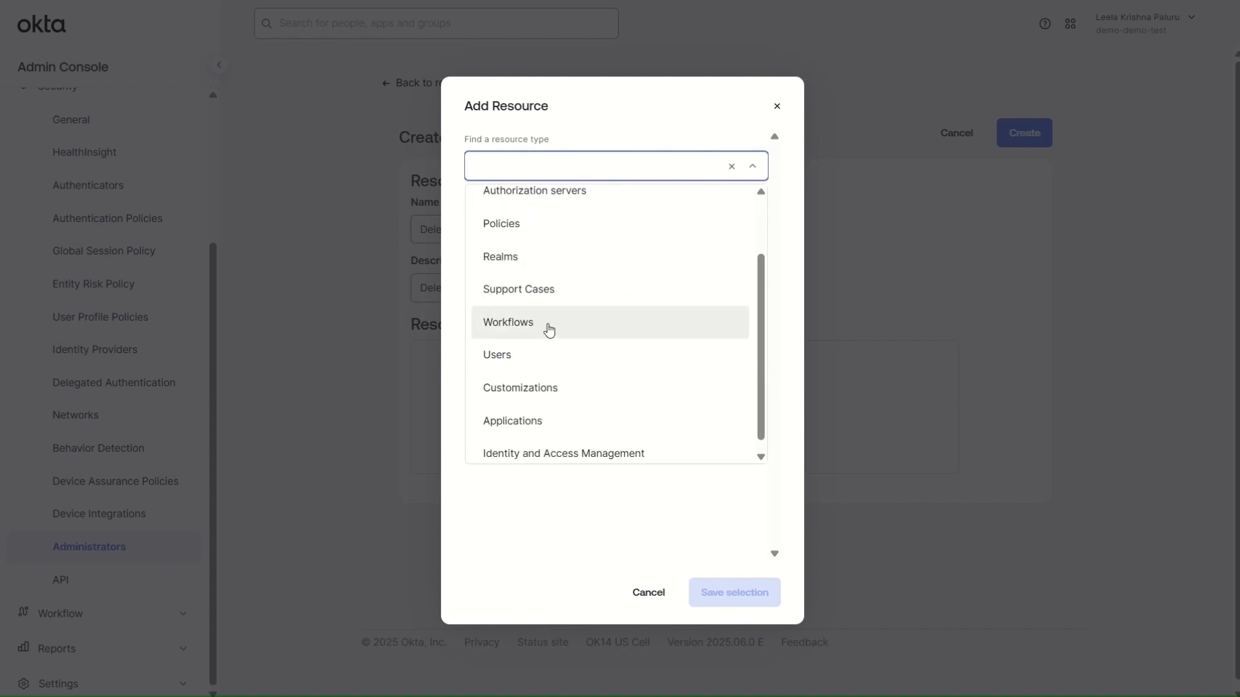
left_click(549, 327)
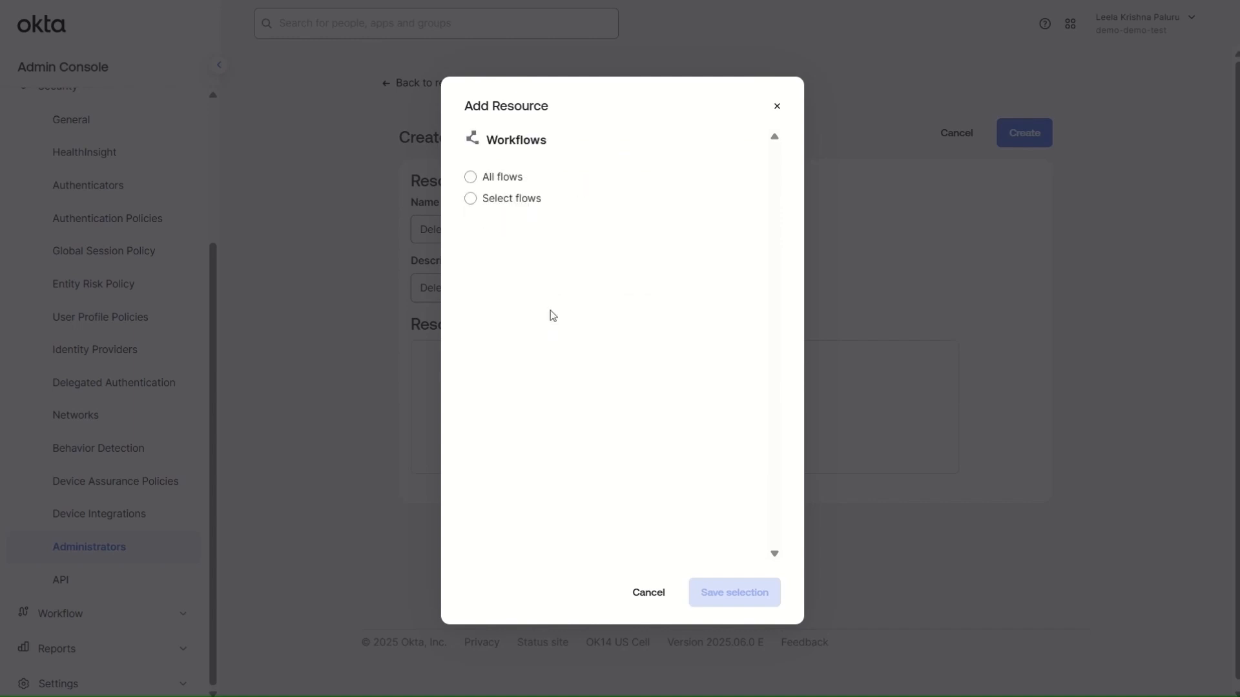
left_click(492, 200)
left_click(505, 253)
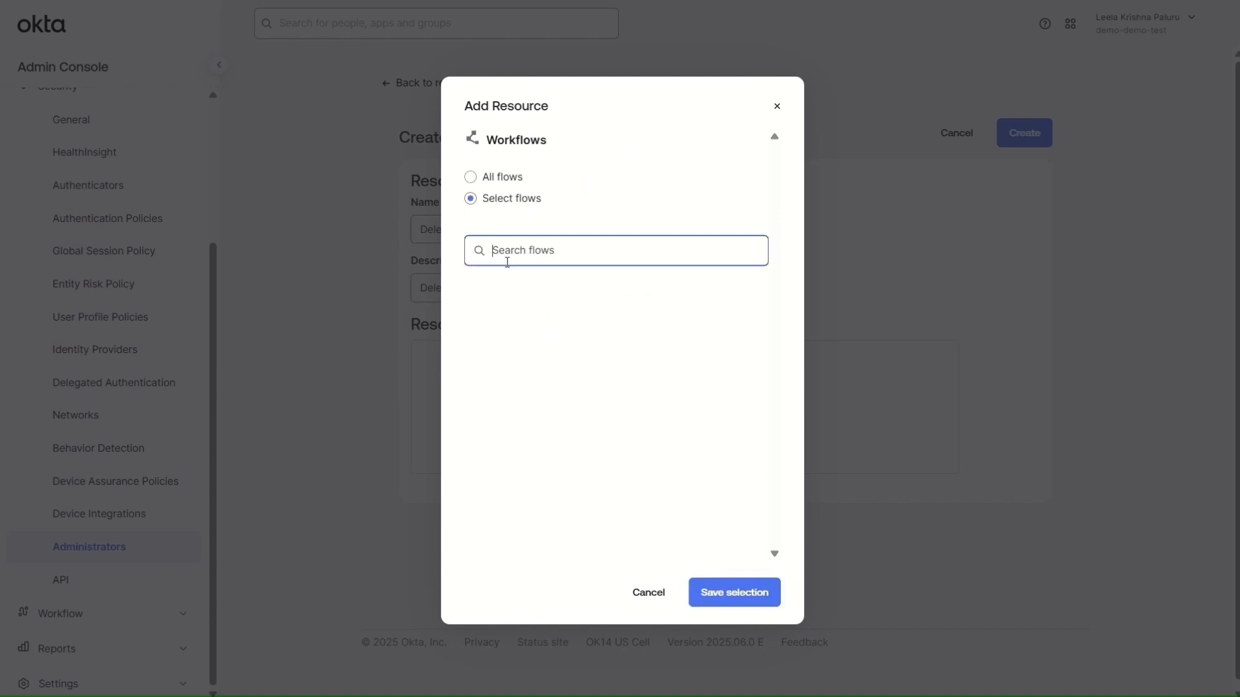
left_click(470, 177)
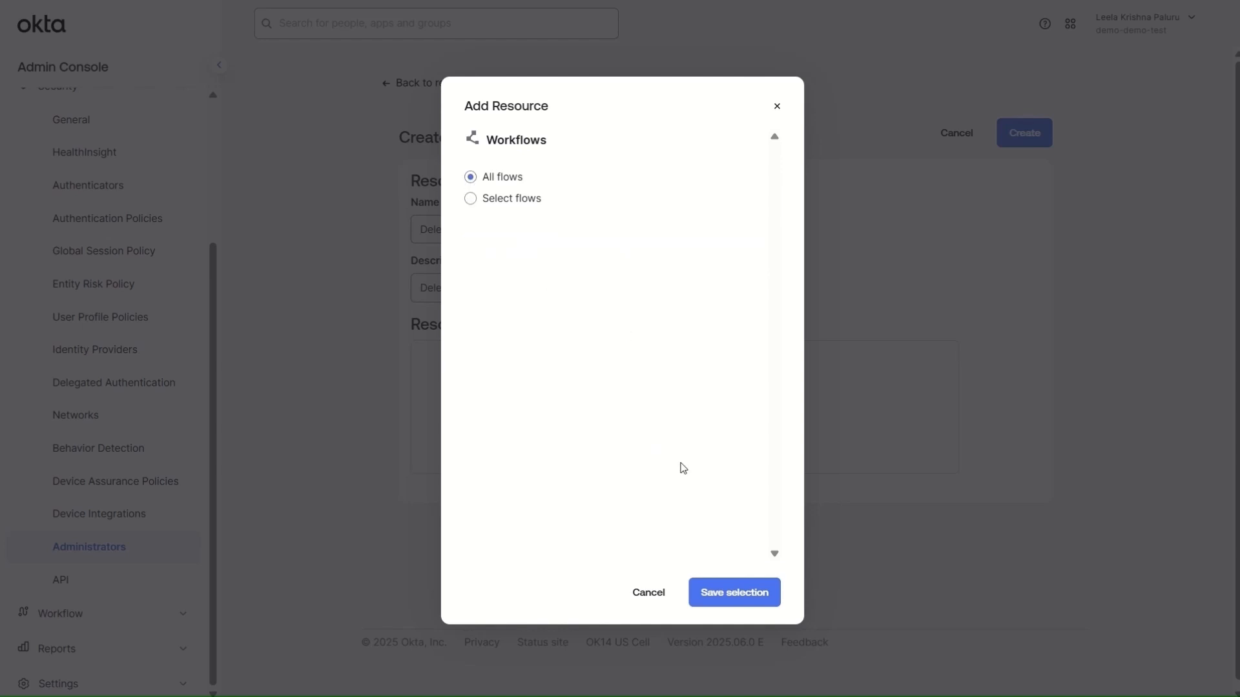
left_click(740, 586)
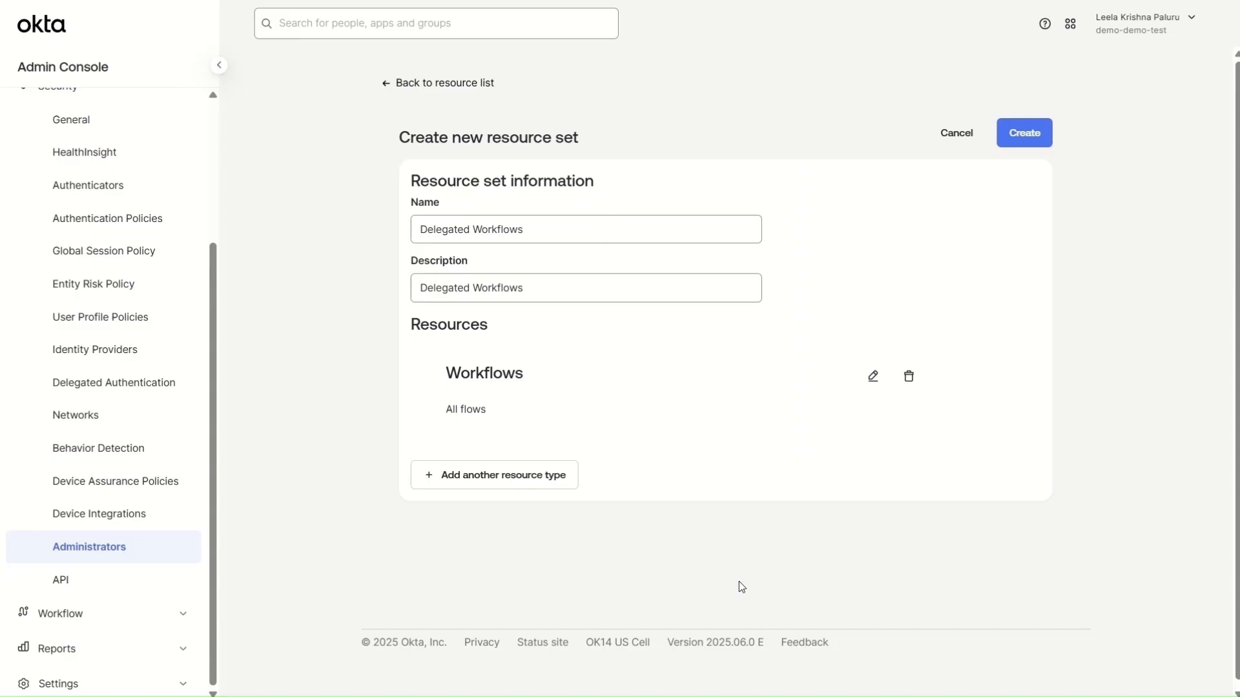
left_click(1014, 133)
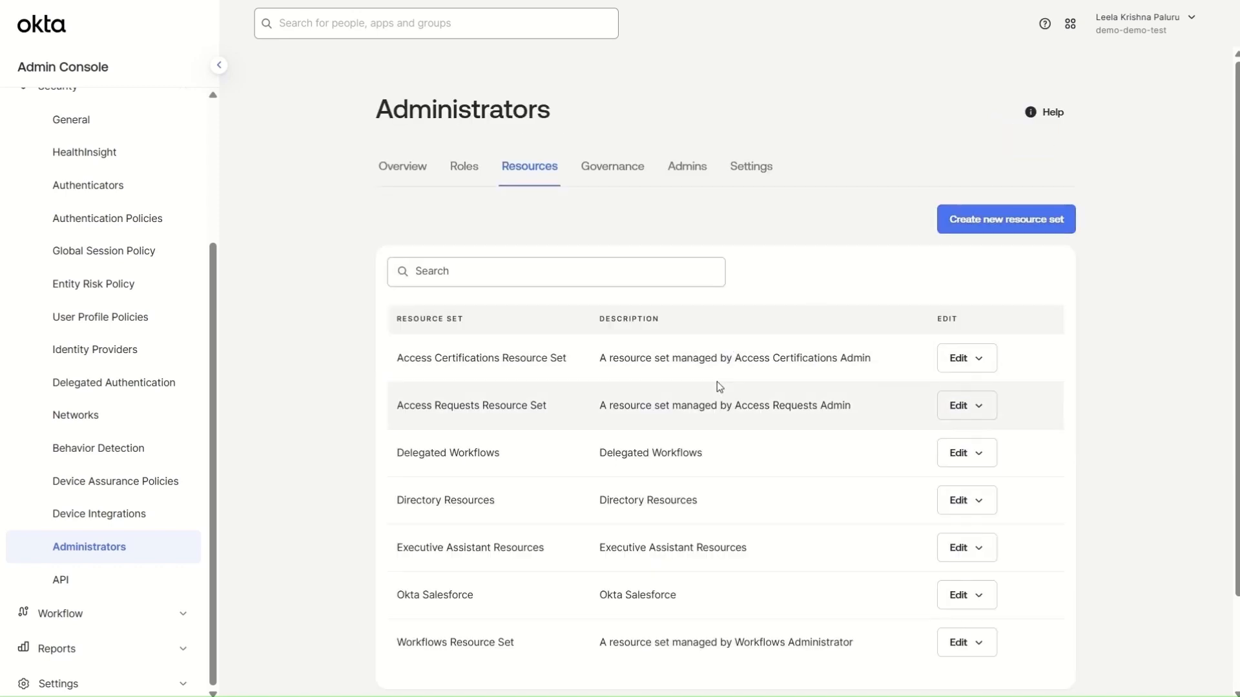
Step: Assign Okta Access Requests OAuth the Delegated Workflows Admin role on the Delegated Workflows resource set and save the assignment
scroll(638, 544, "down", 2)
scroll(638, 545, "up", 2)
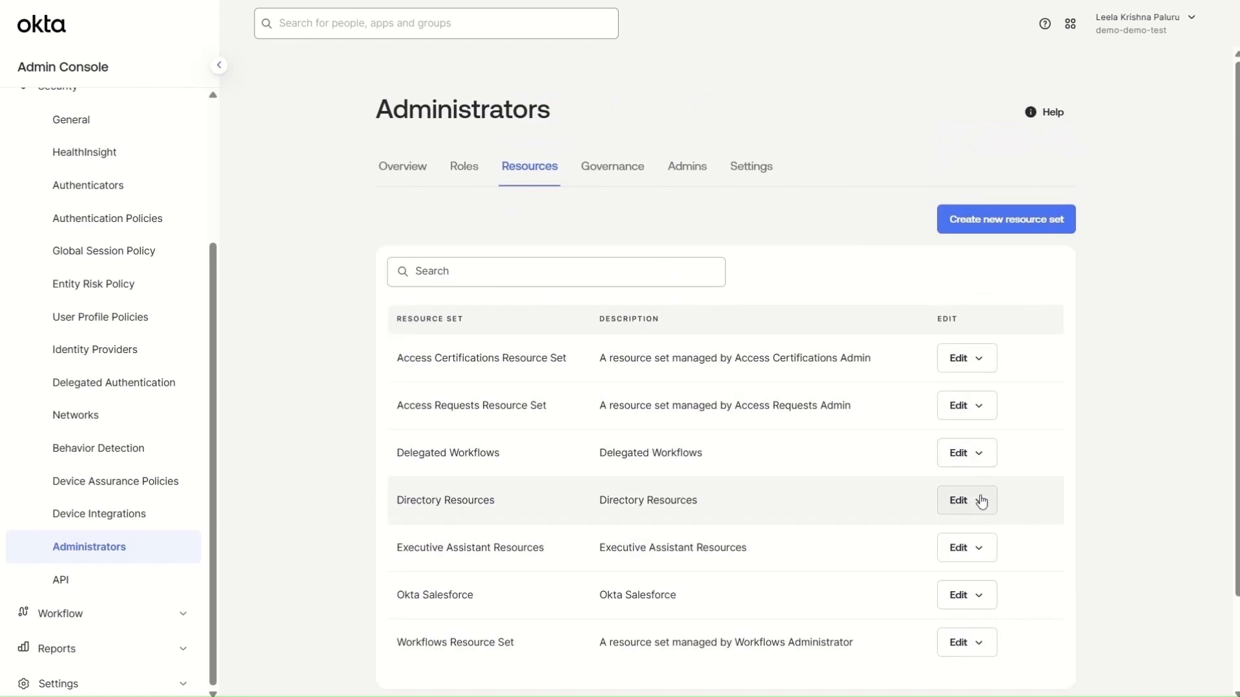
left_click(982, 462)
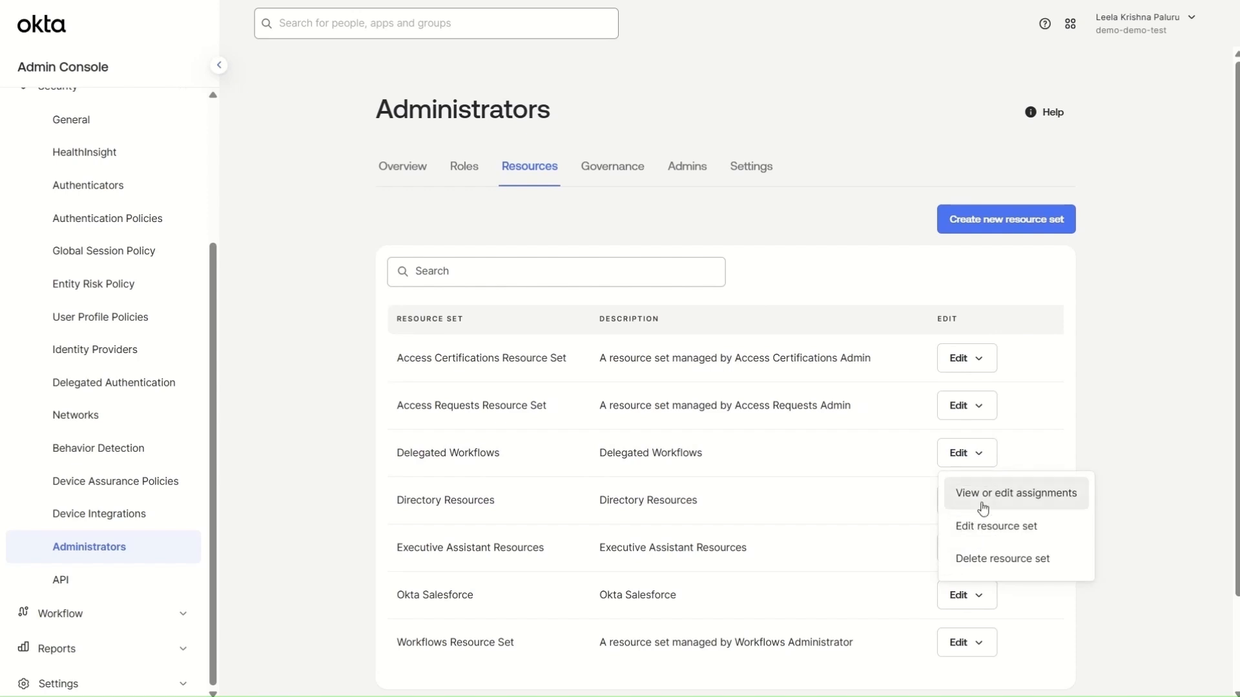
left_click(982, 506)
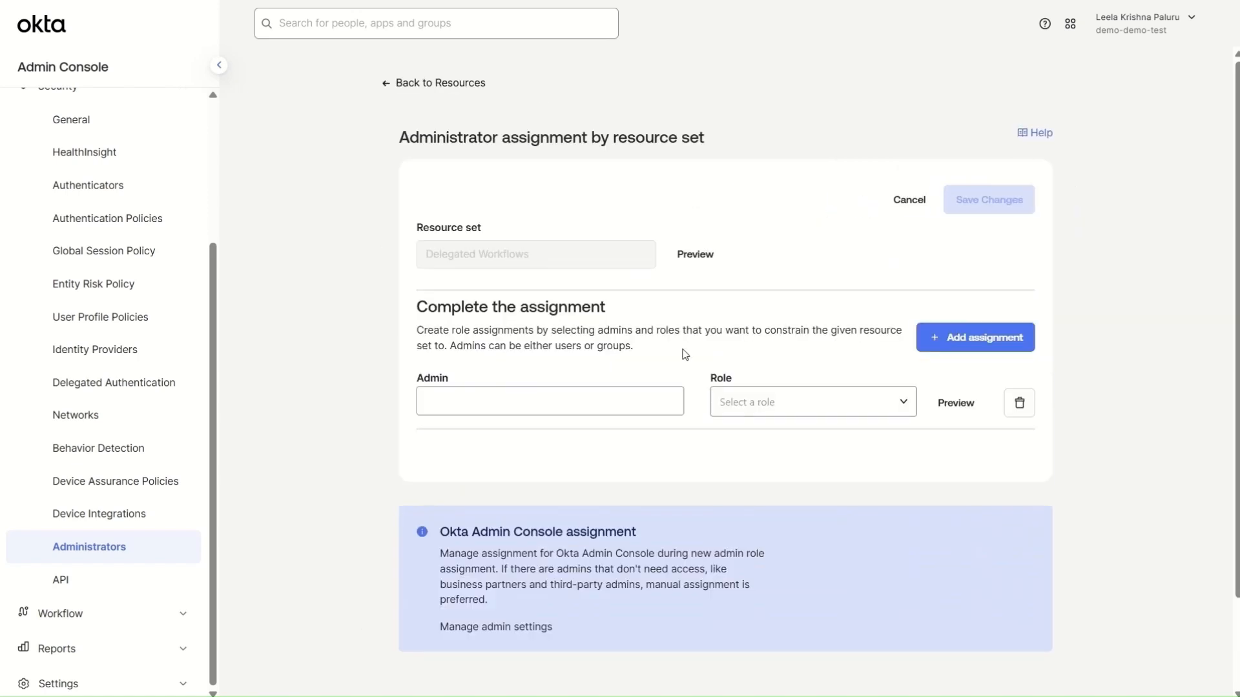
left_click(577, 396)
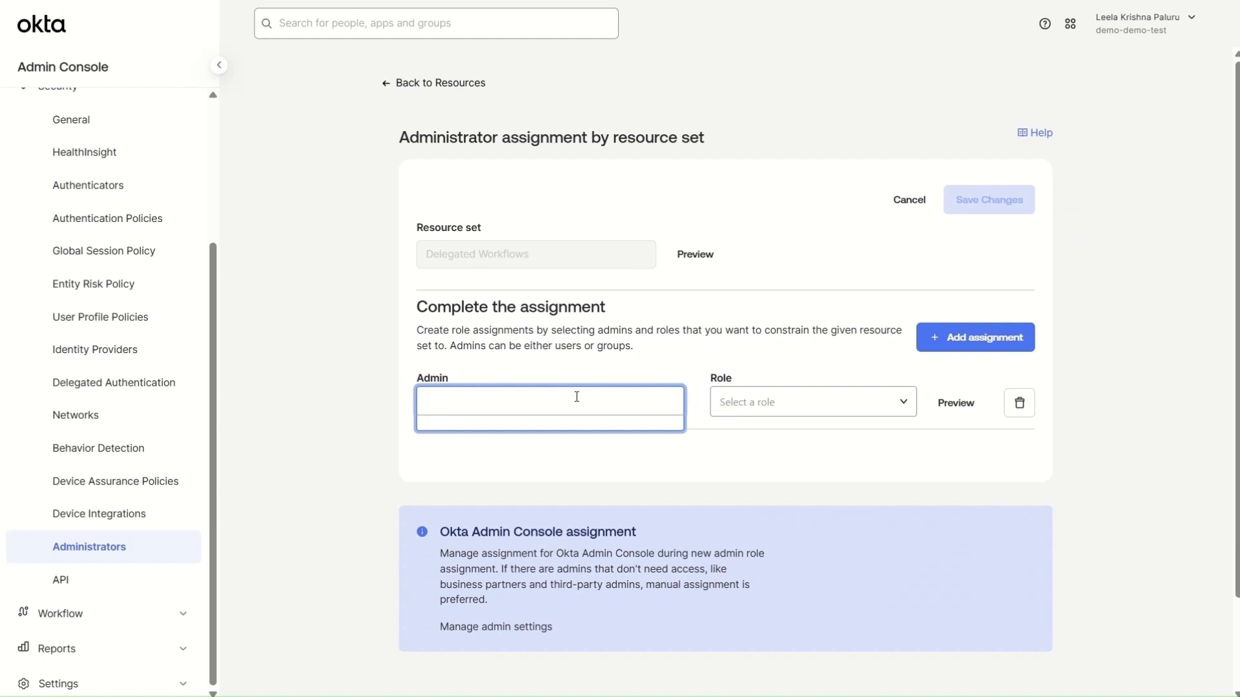
type("okta")
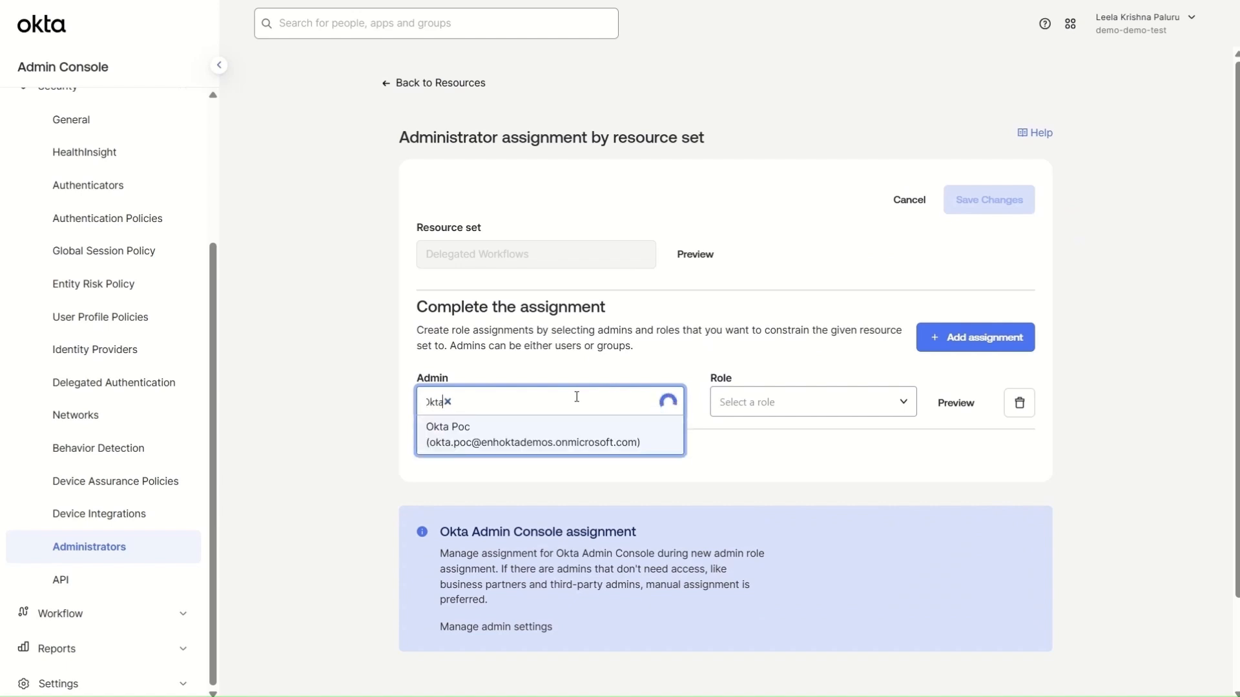
type(" acc")
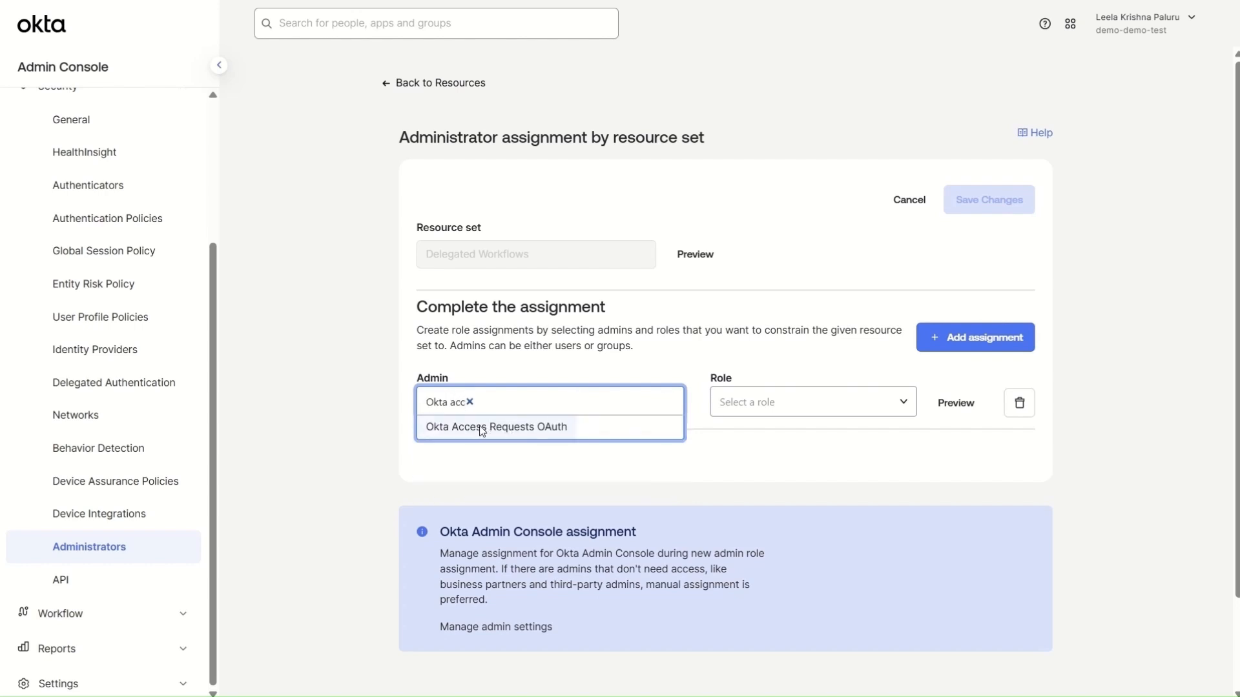
left_click(481, 429)
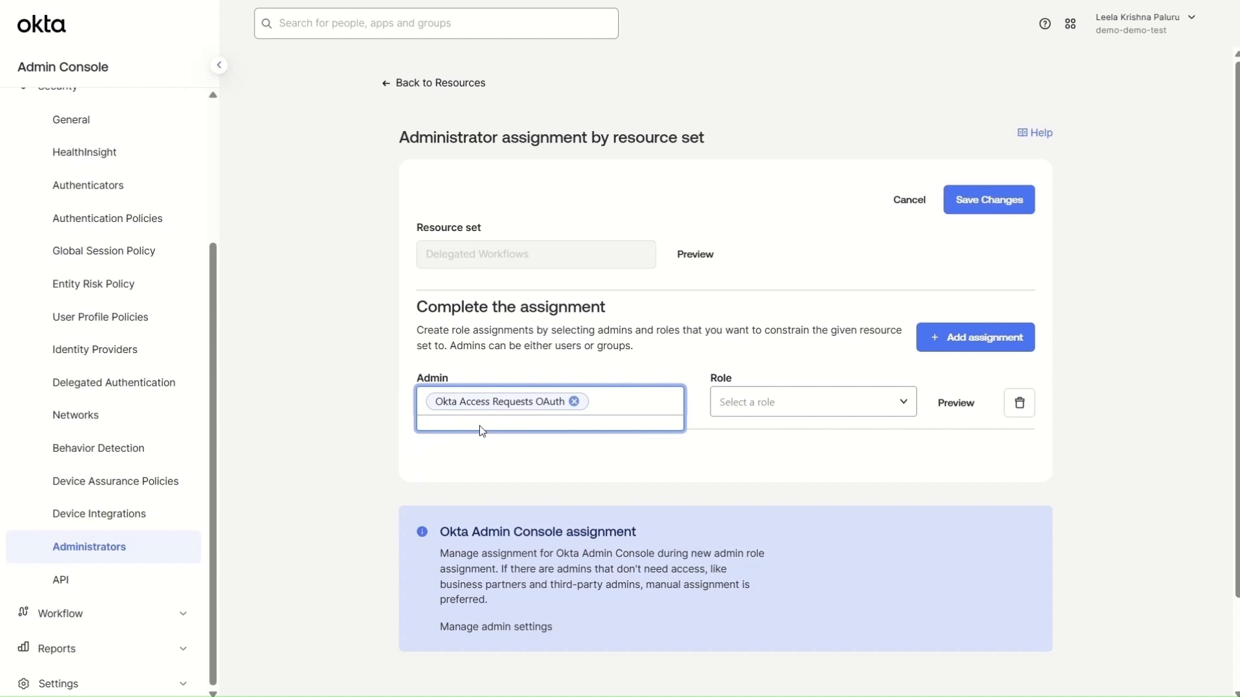
left_click(850, 404)
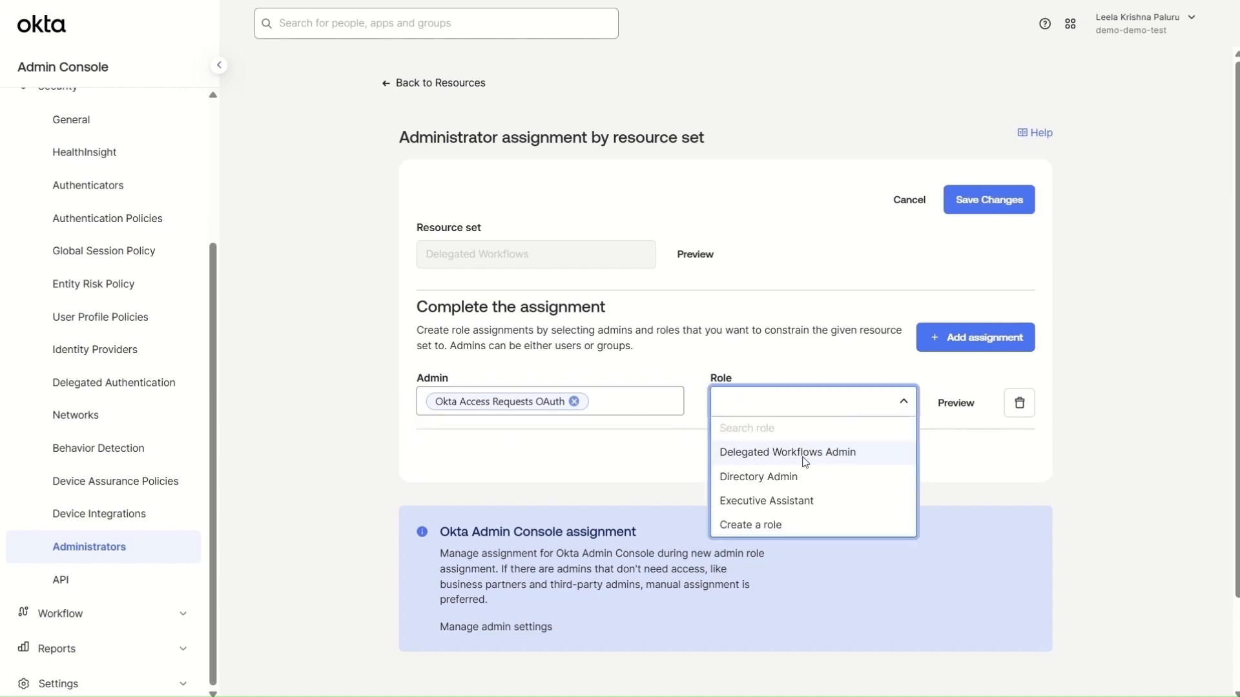
left_click(842, 458)
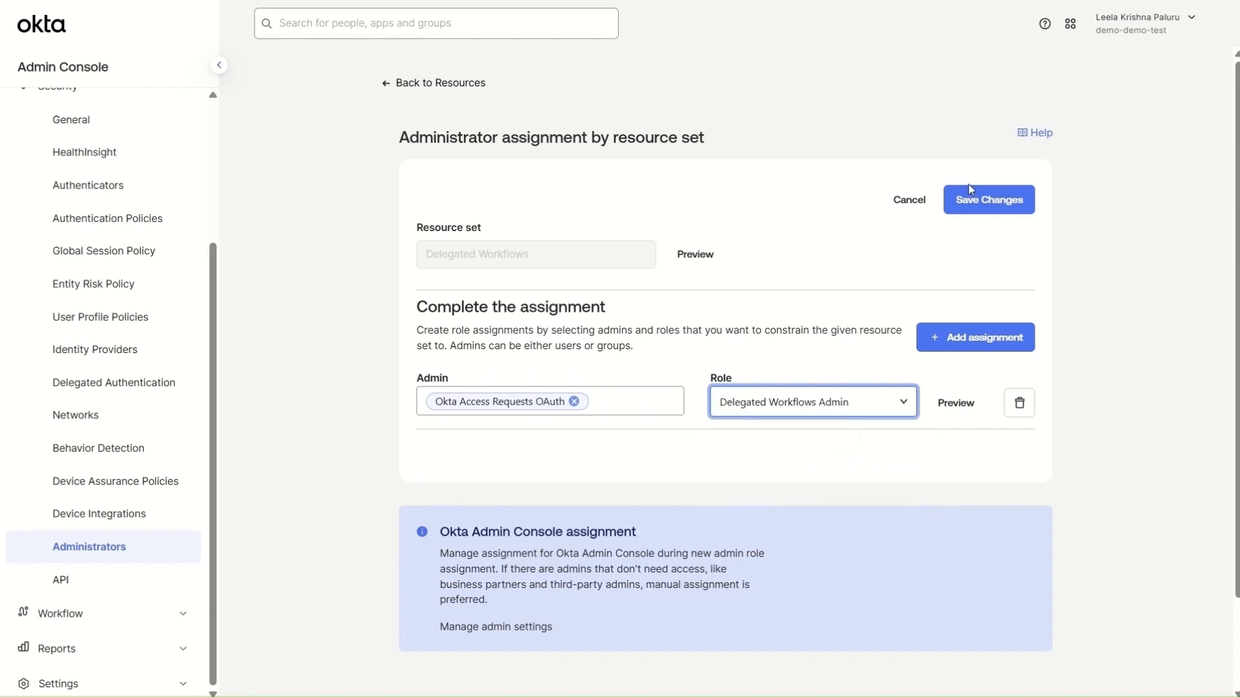
left_click(974, 203)
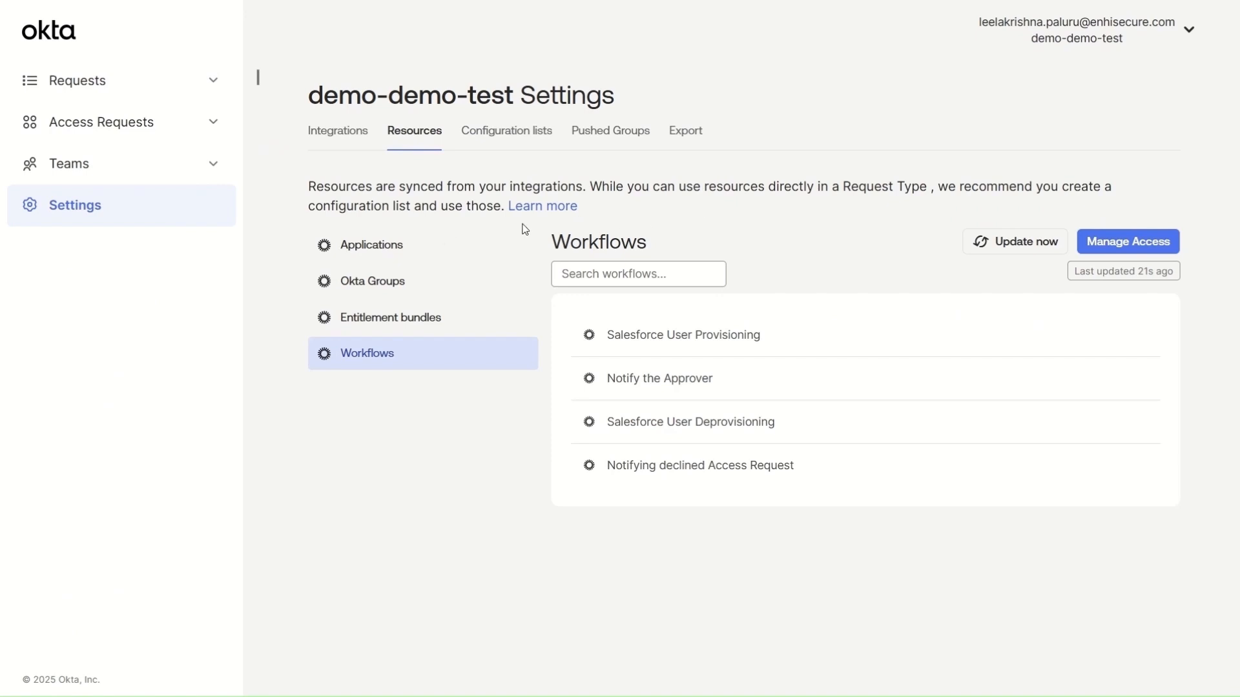
Step: Start a new team from the list of all teams and check the available team icons and colors
left_click(208, 164)
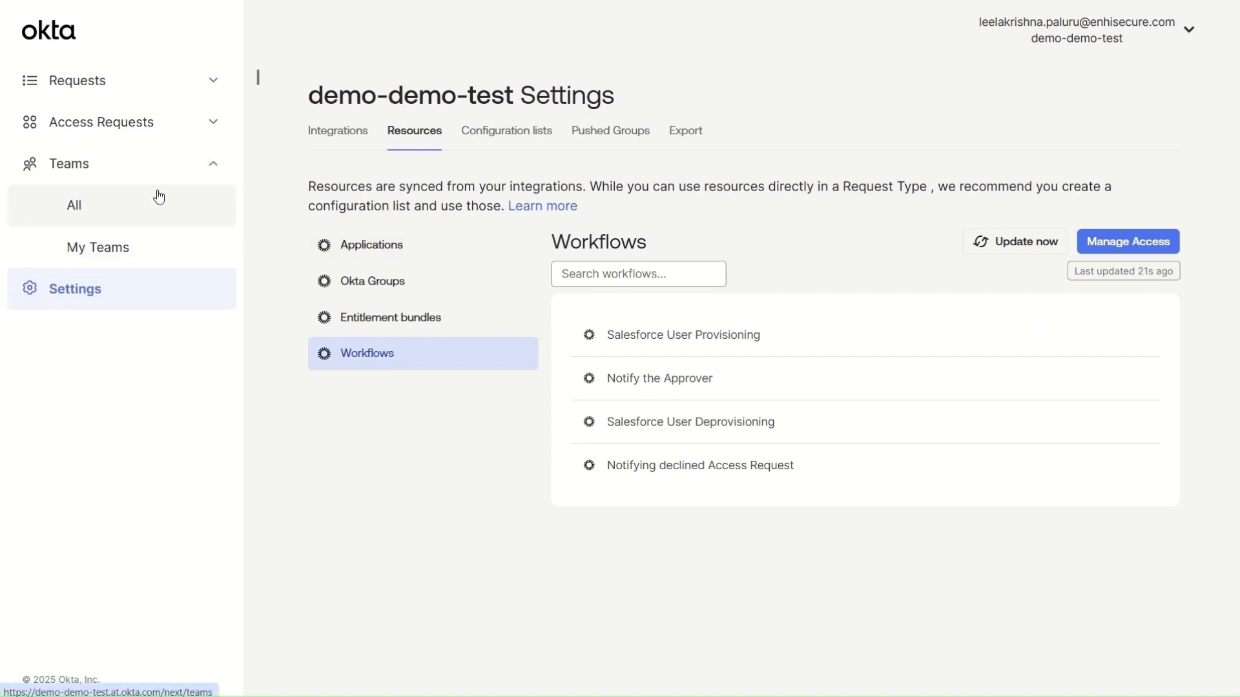
left_click(159, 197)
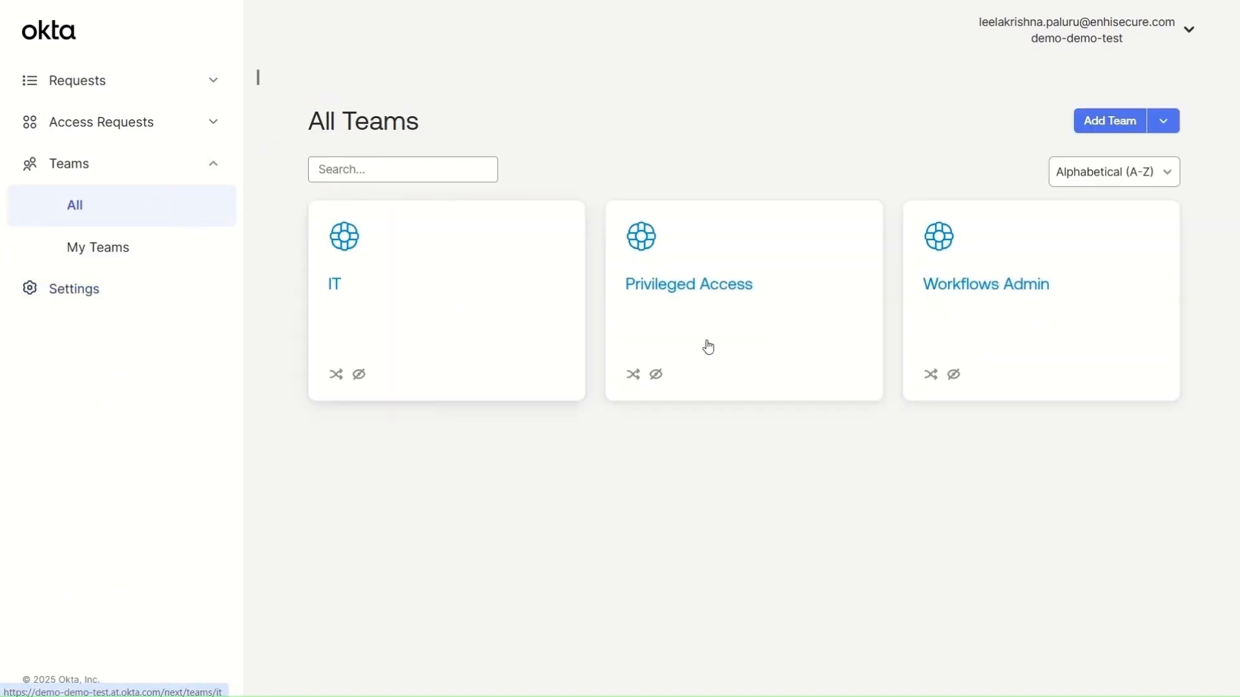
left_click(1087, 132)
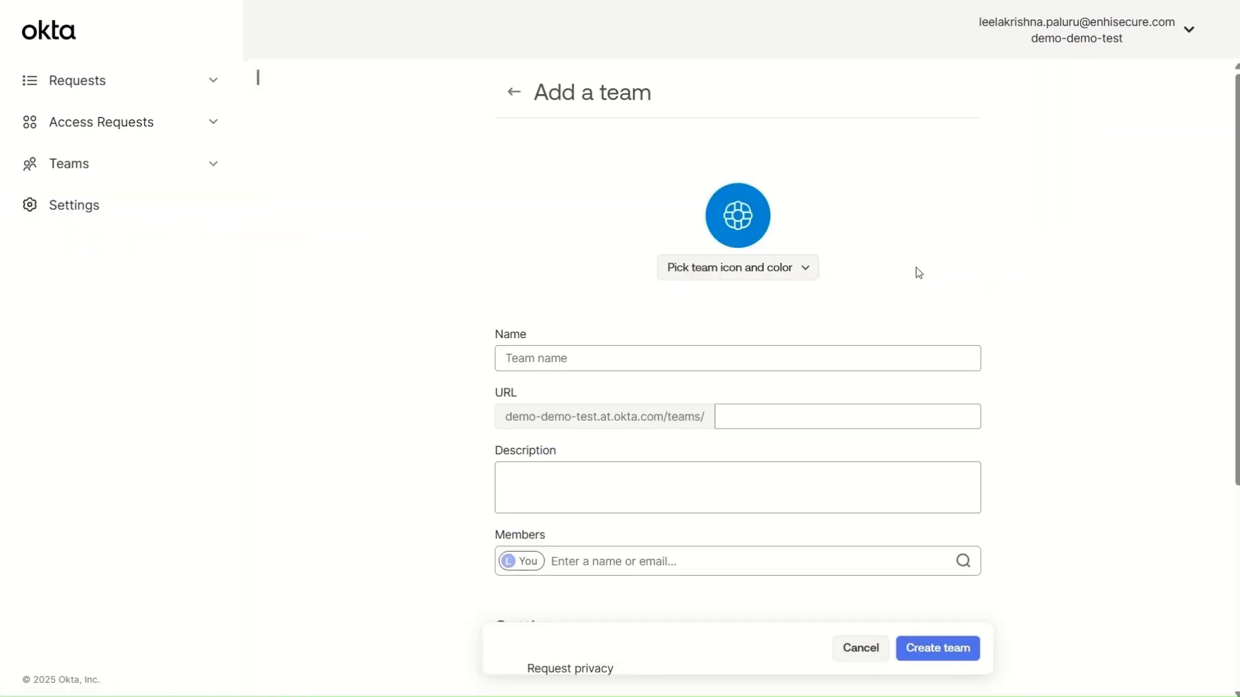
scroll(804, 312, "down", 3)
scroll(803, 310, "up", 1)
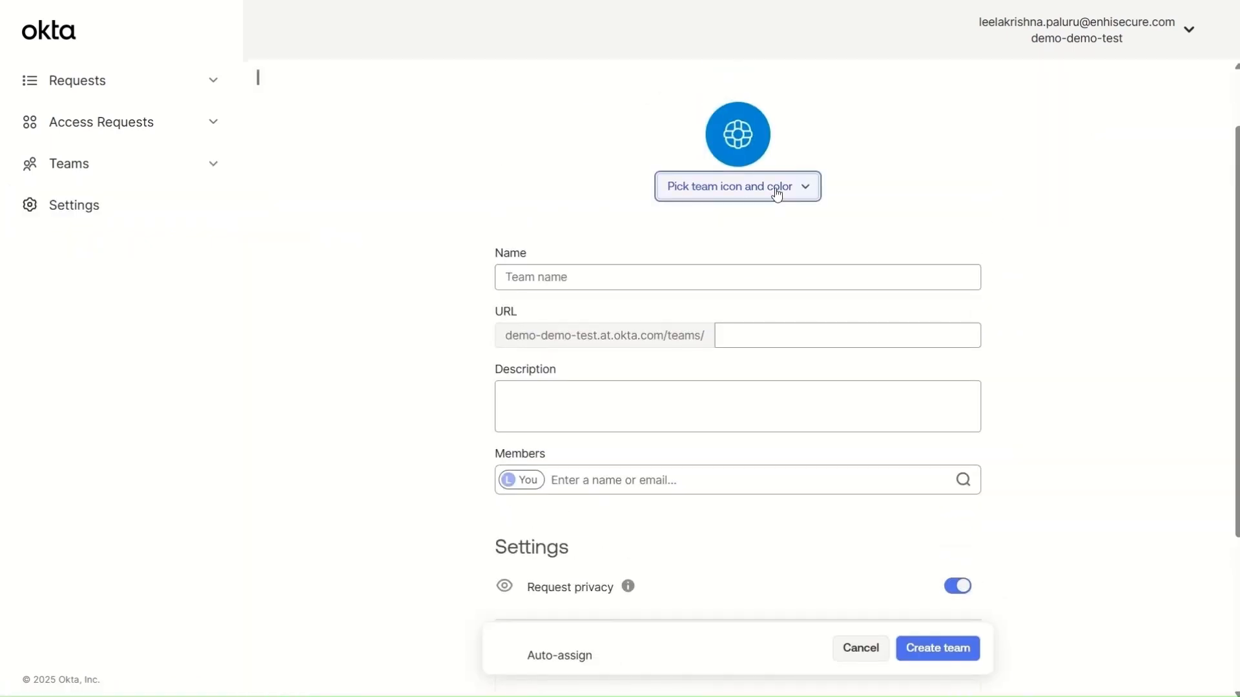
left_click(710, 187)
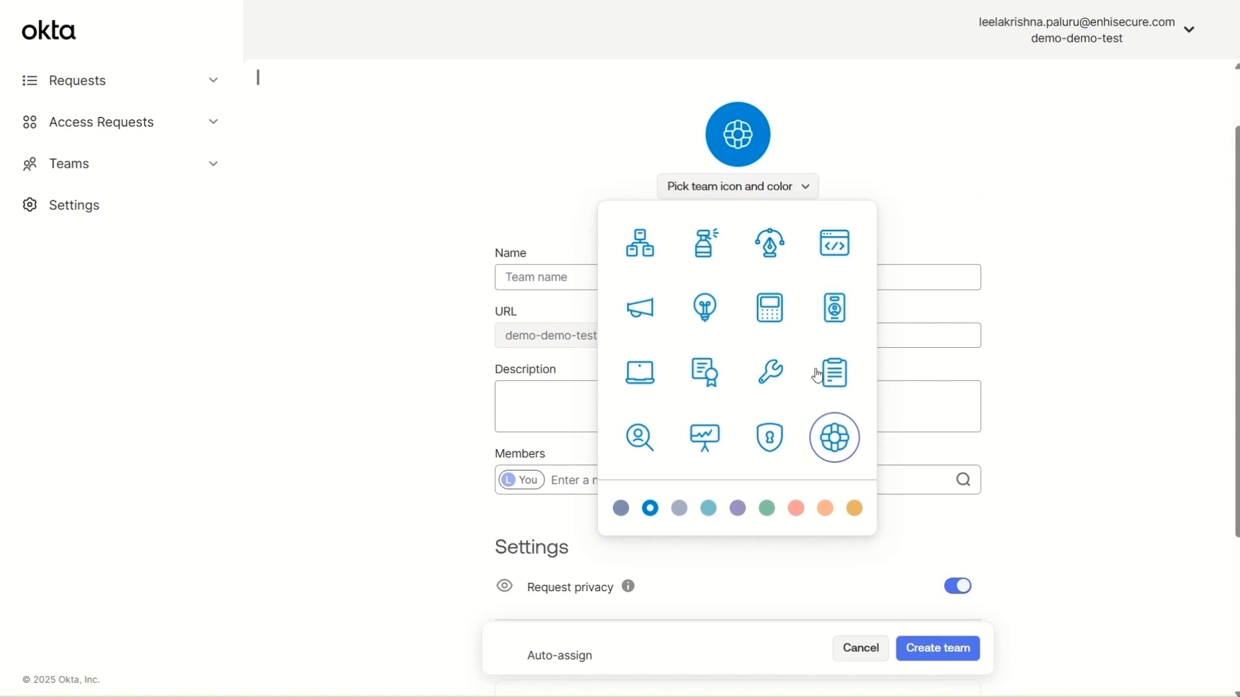
key("Escape")
Step: Name the new team "Salesforce Team"
left_click(719, 277)
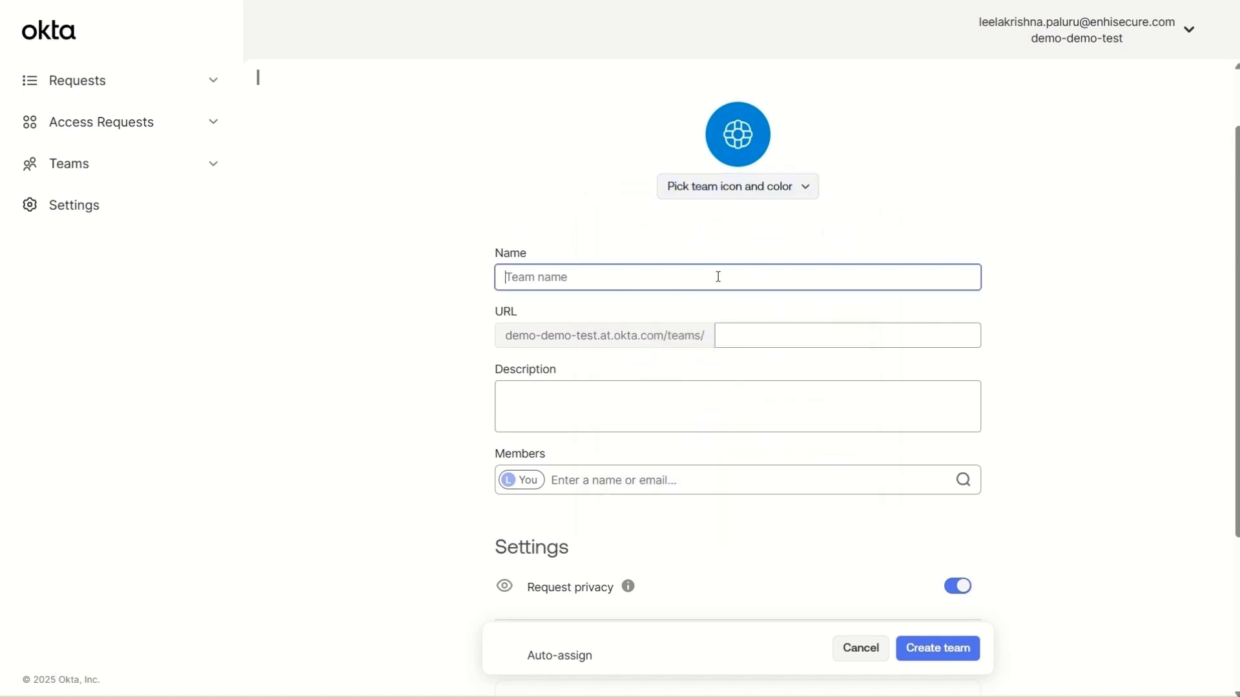
type("Salesforce Access")
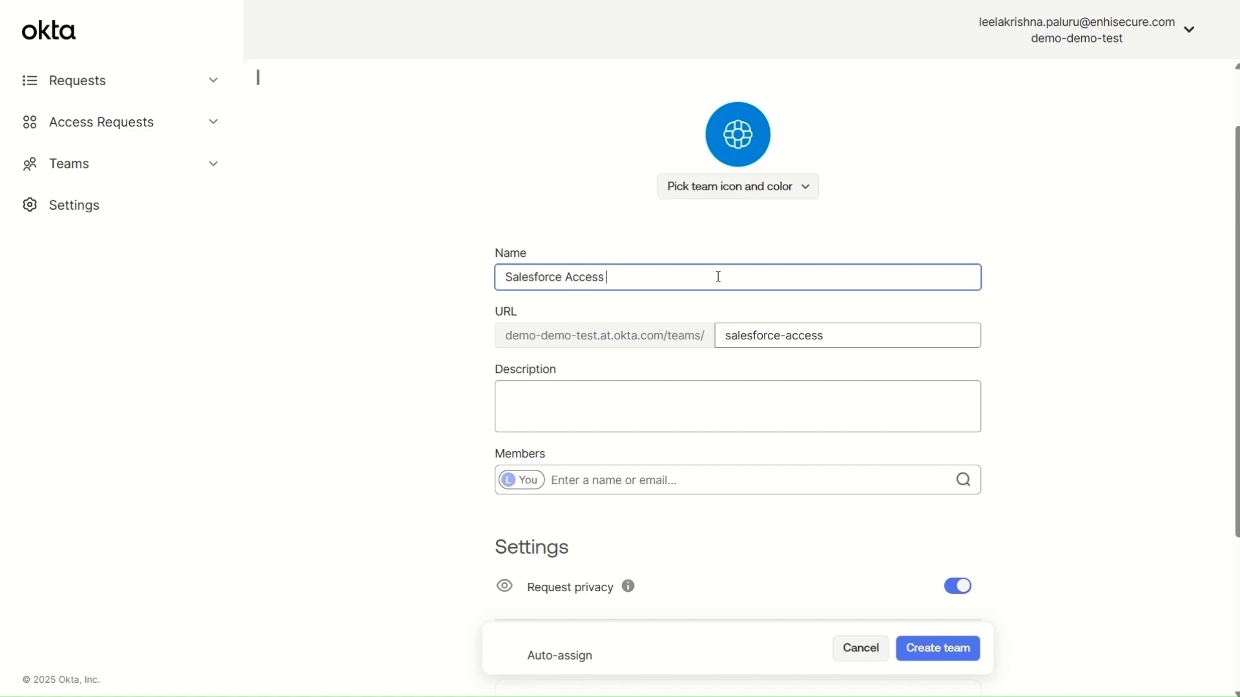
type(" Team")
key("BackSpace")
key("BackSpace")
key("BackSpace")
key("BackSpace")
key("BackSpace")
key("BackSpace")
key("BackSpace")
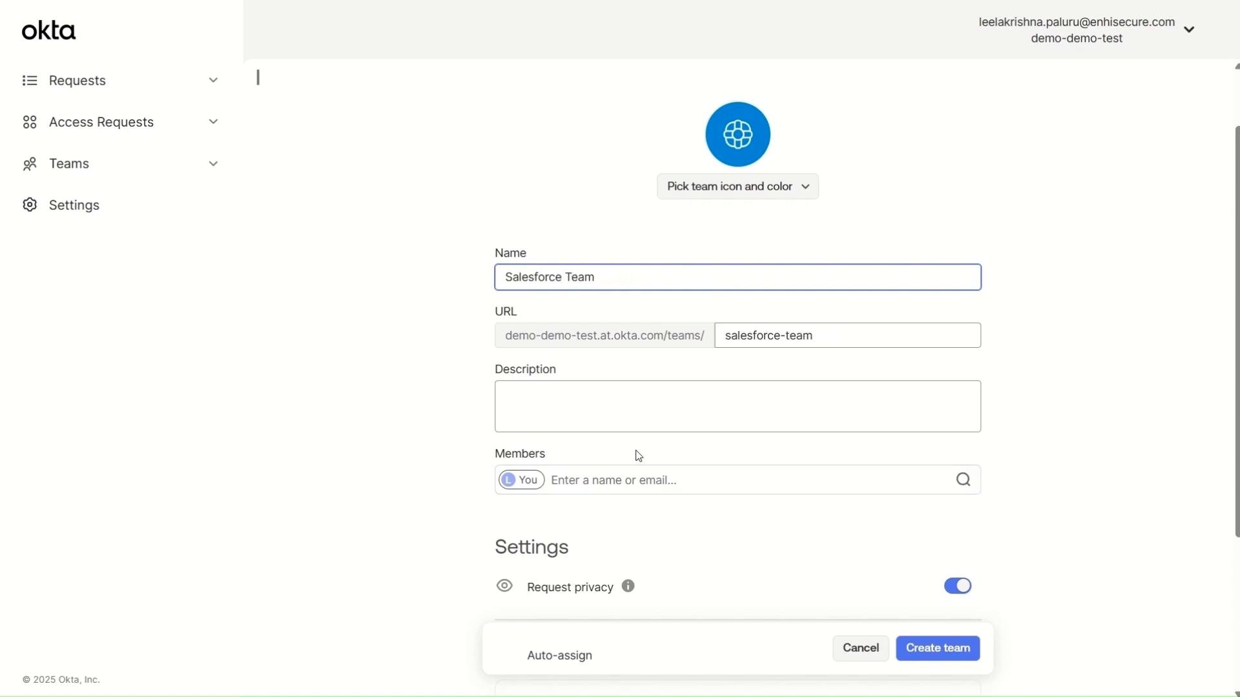
Step: Keep auto-assignment rotating through team members and create Salesforce Team
scroll(710, 410, "down", 1)
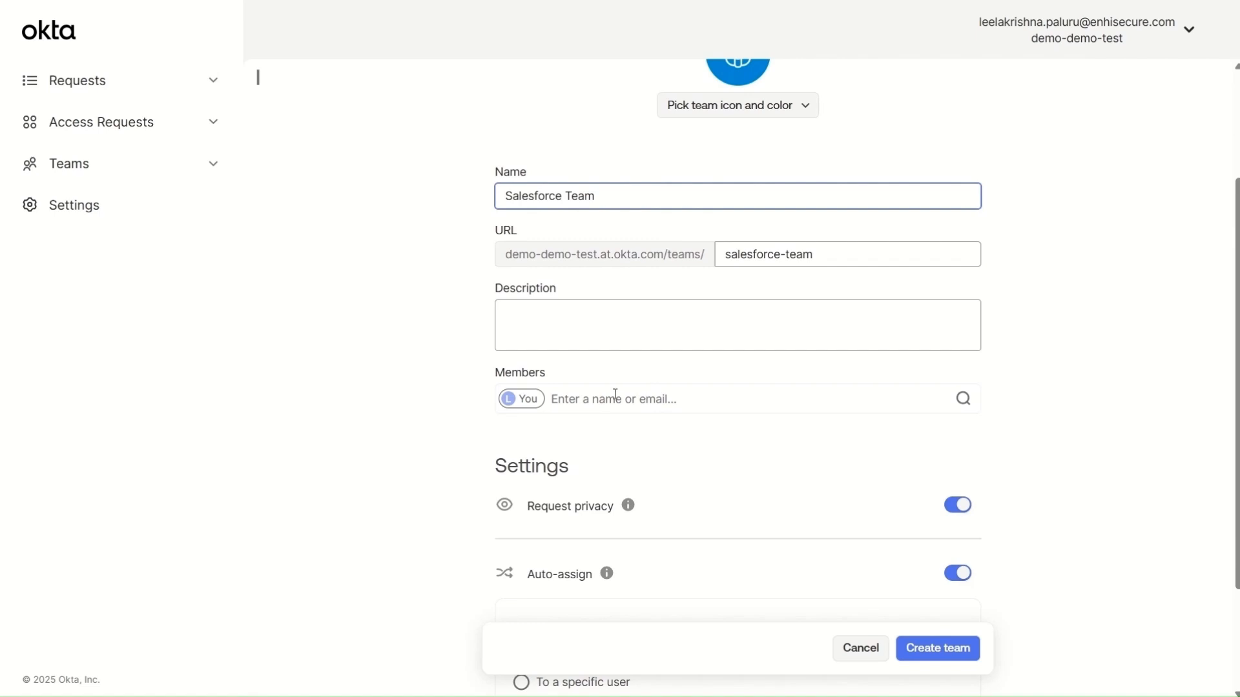
left_click(636, 399)
left_click(1024, 372)
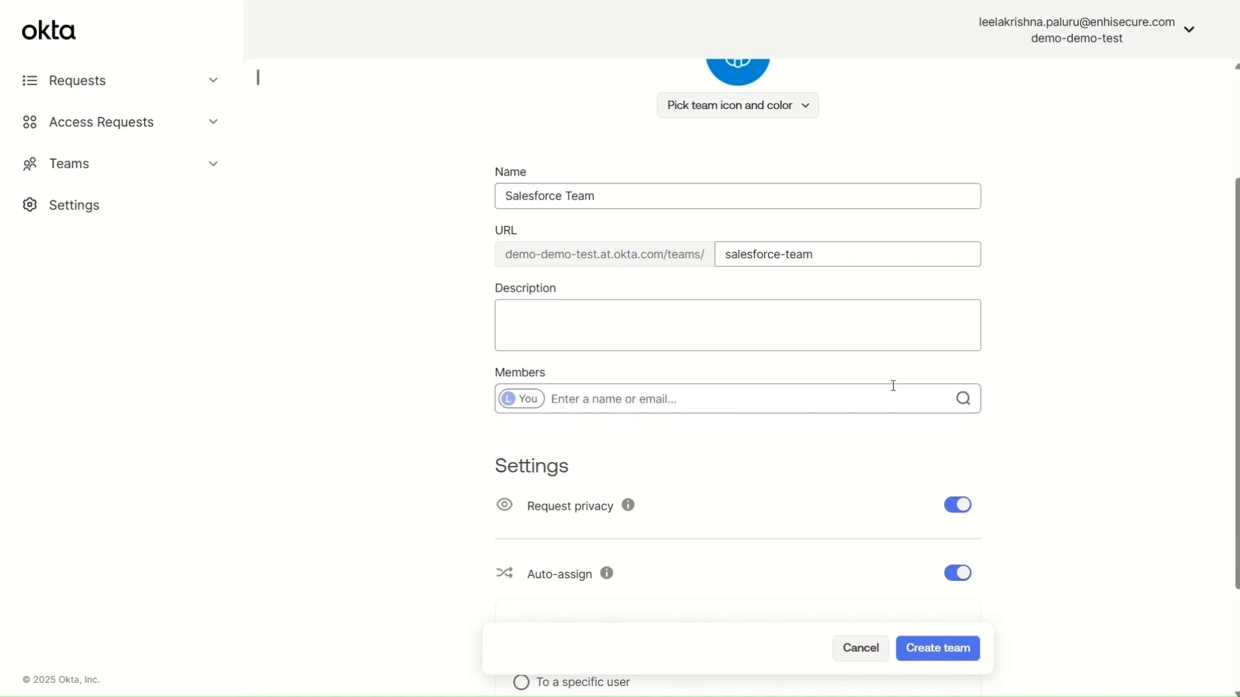
scroll(814, 397, "down", 2)
left_click(587, 543)
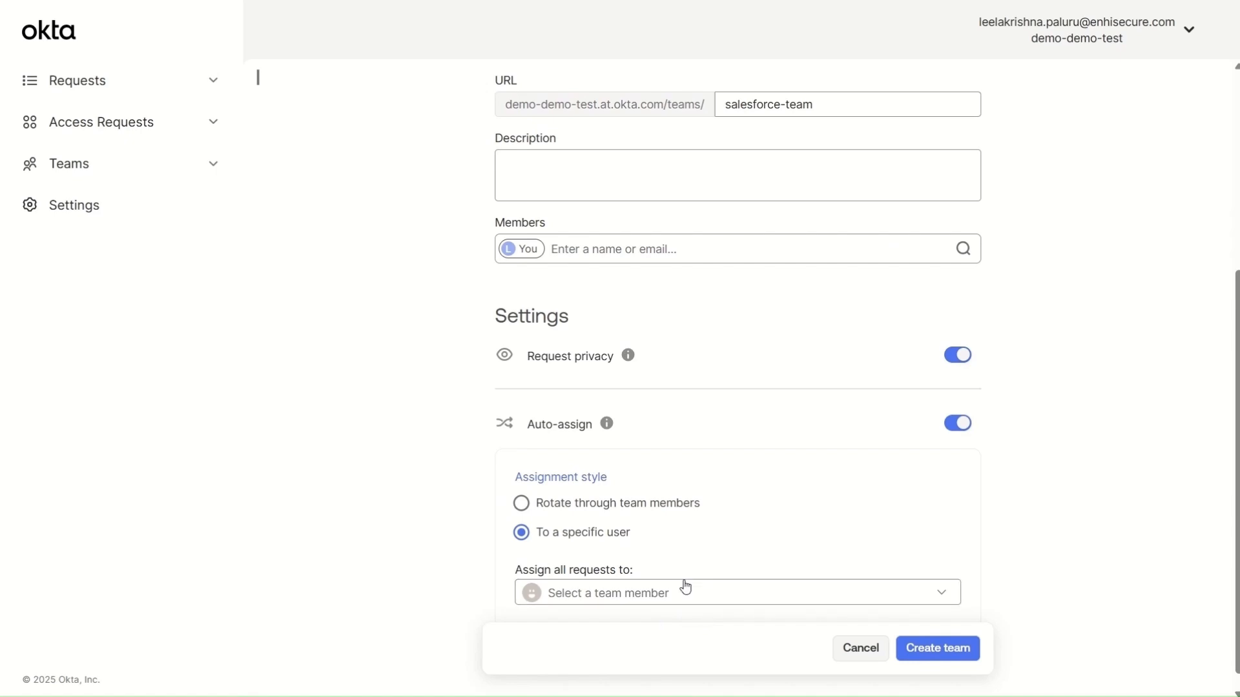
left_click(647, 512)
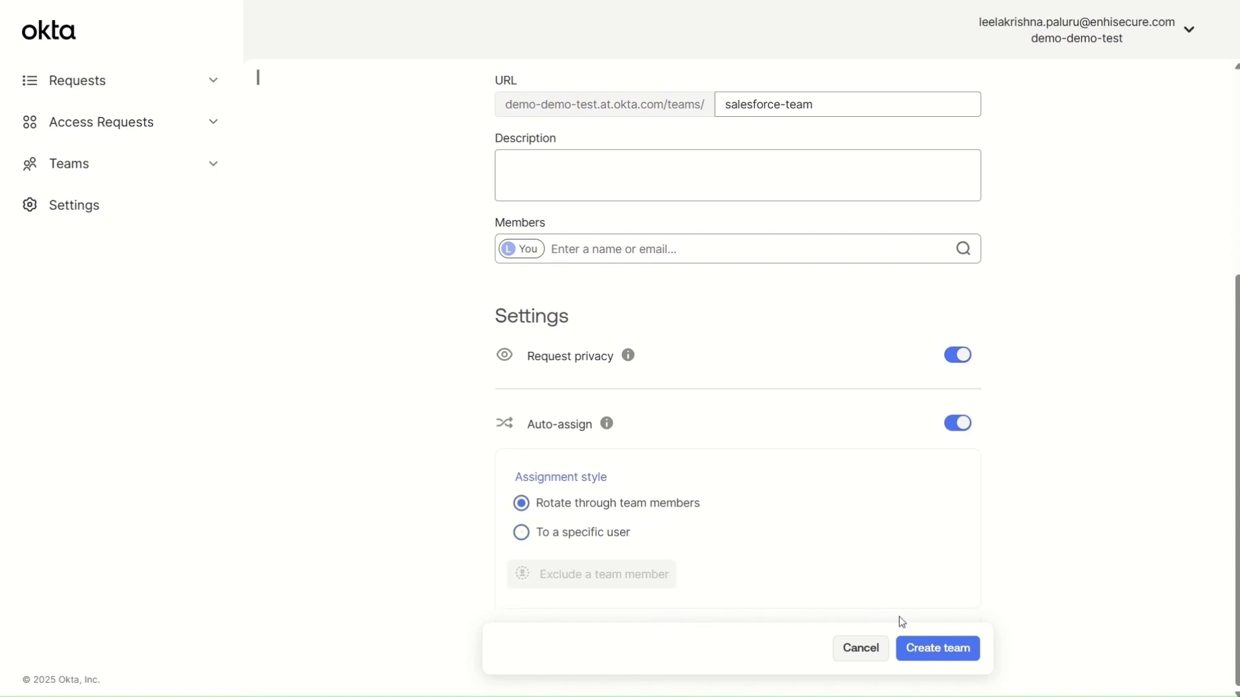
left_click(950, 654)
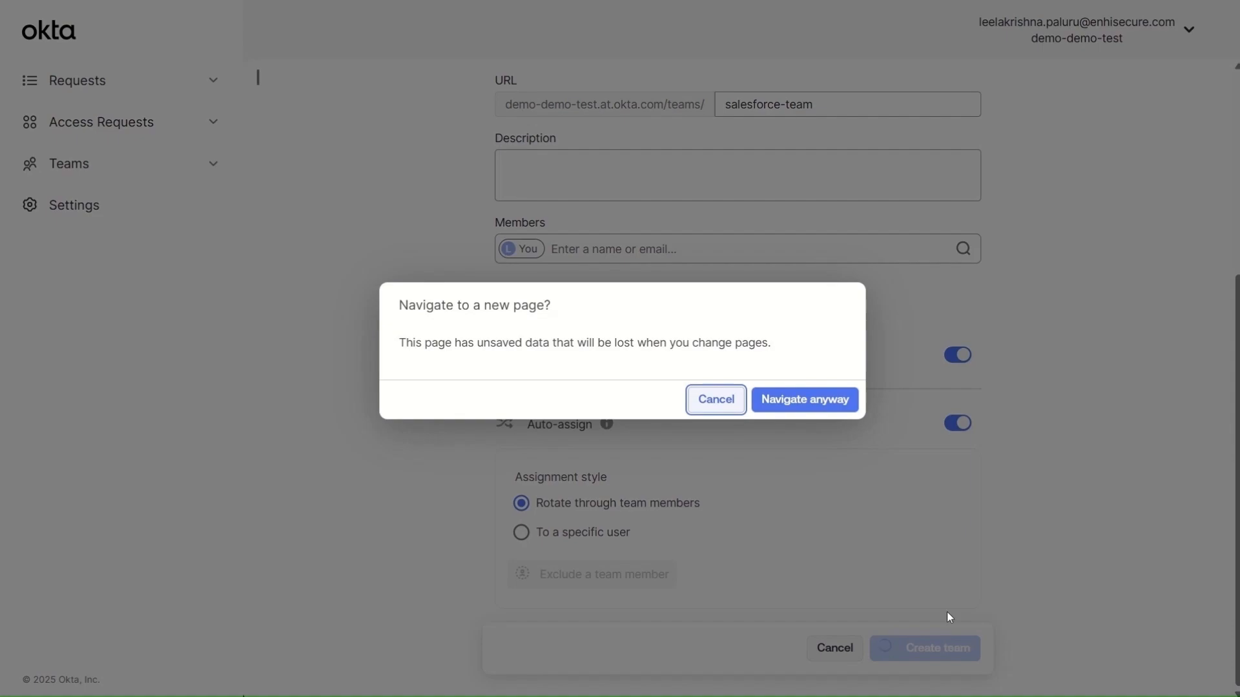
left_click(829, 412)
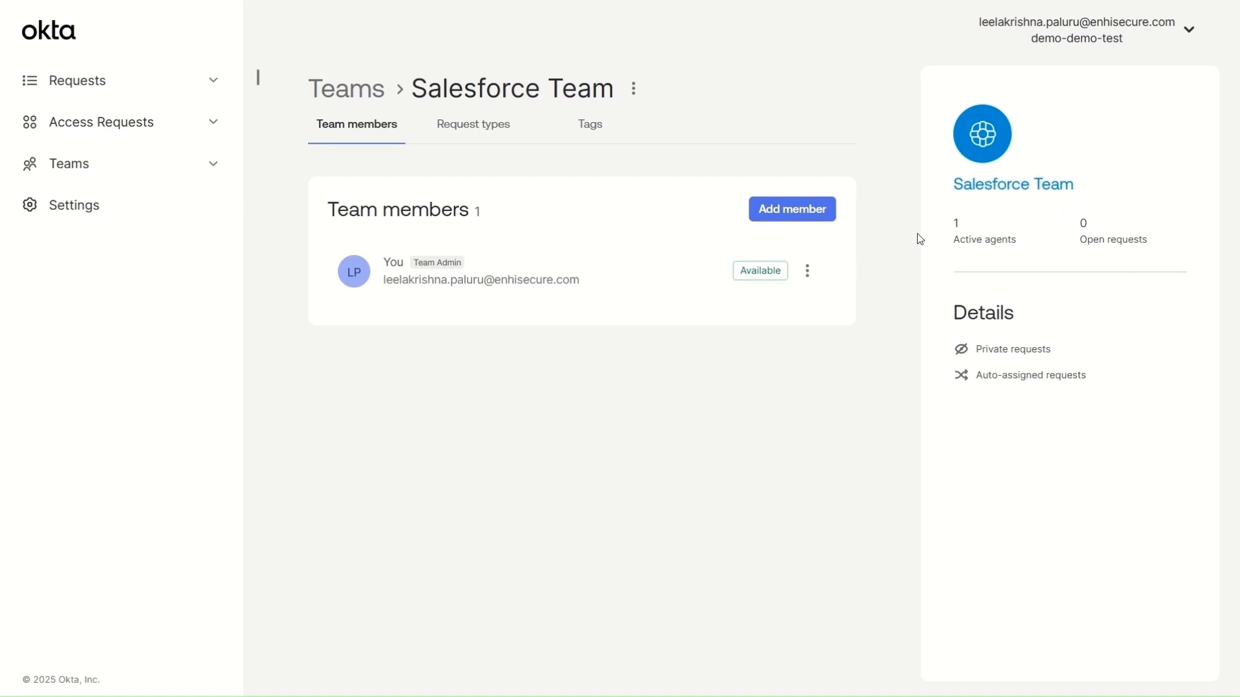
Step: Start a new request type, set its team to Salesforce Team, and open the Okta group choices for its audience
left_click(487, 129)
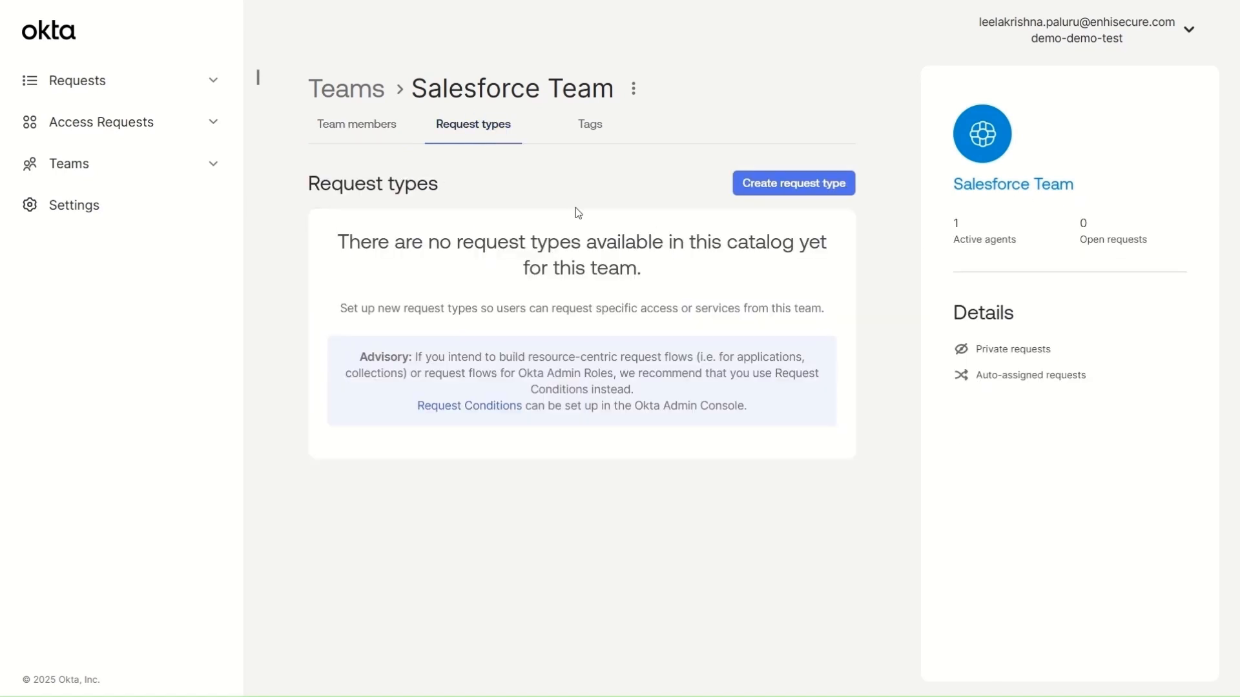
left_click(835, 187)
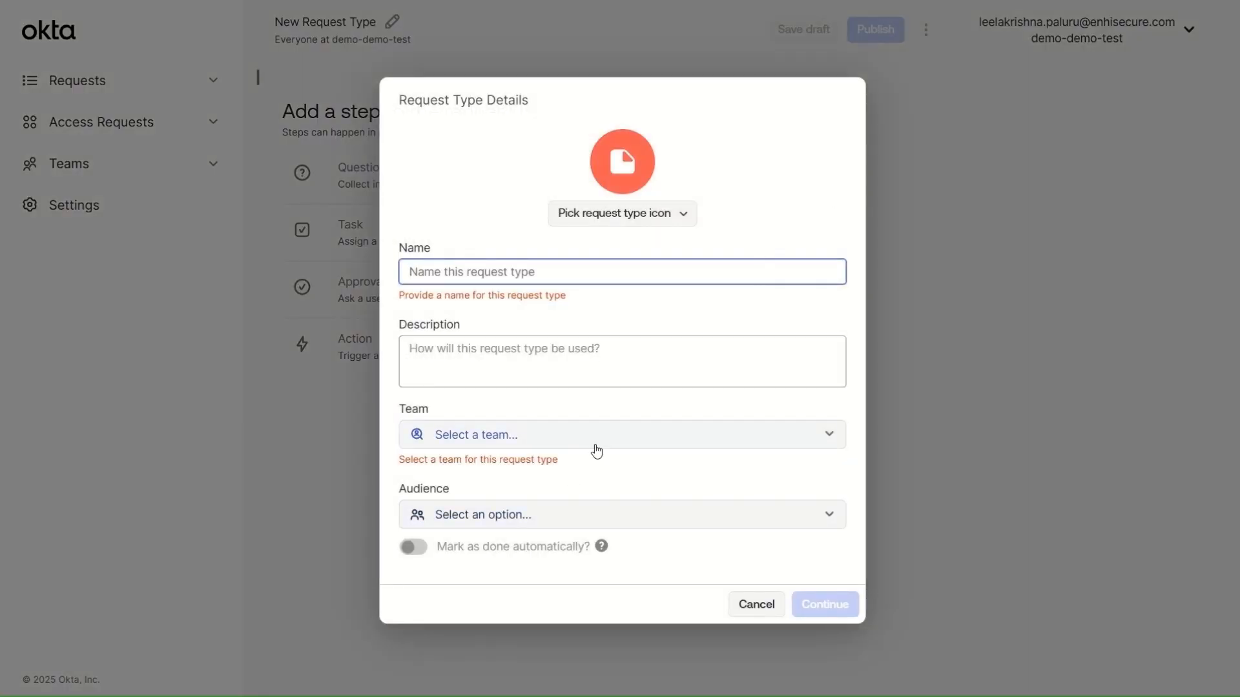
left_click(443, 434)
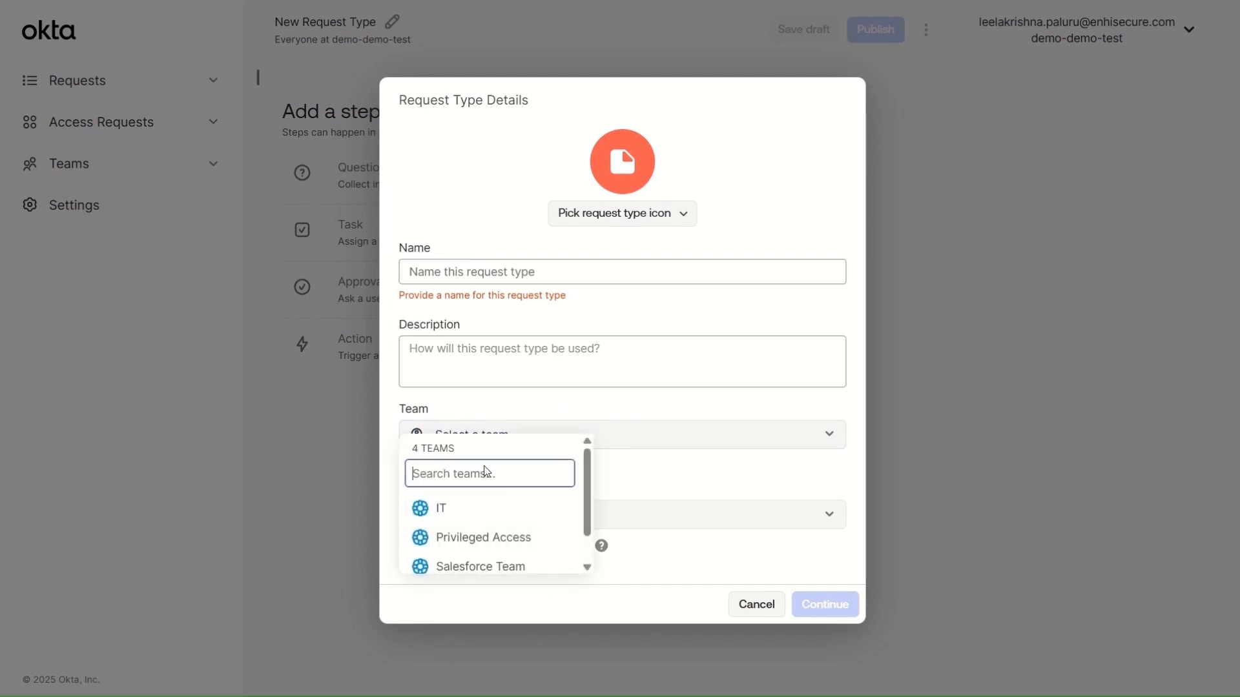
scroll(510, 524, "down", 2)
left_click(507, 532)
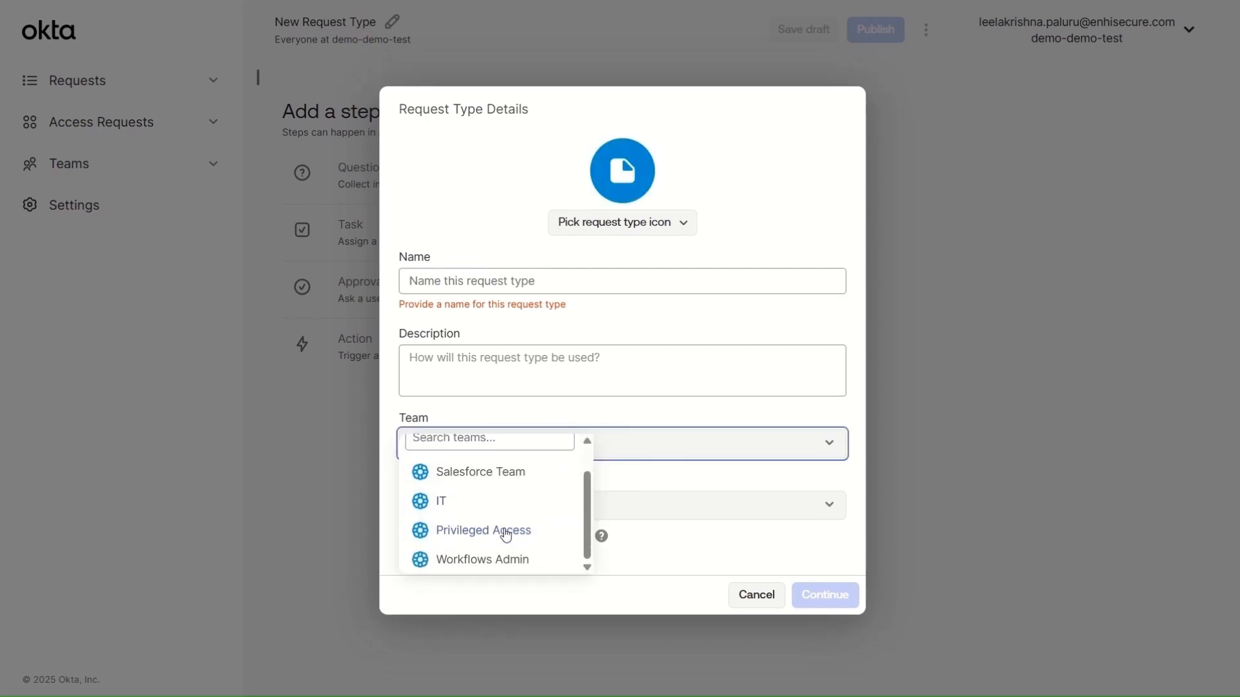
left_click(566, 512)
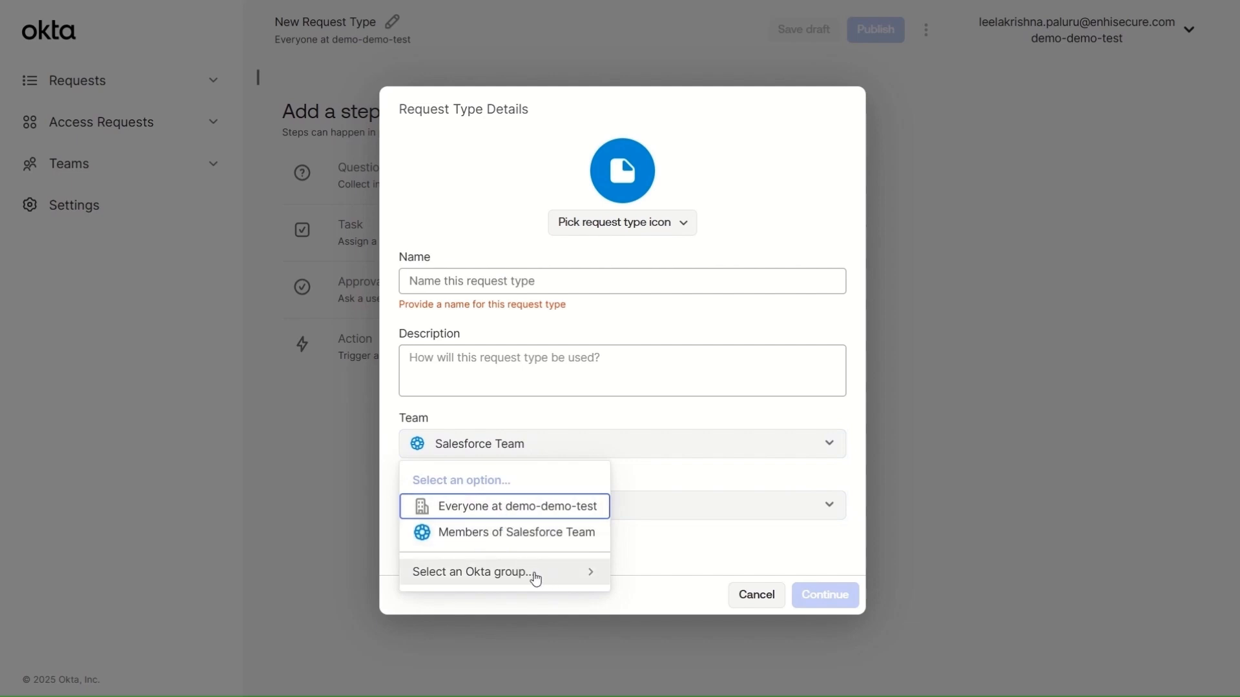
left_click(557, 582)
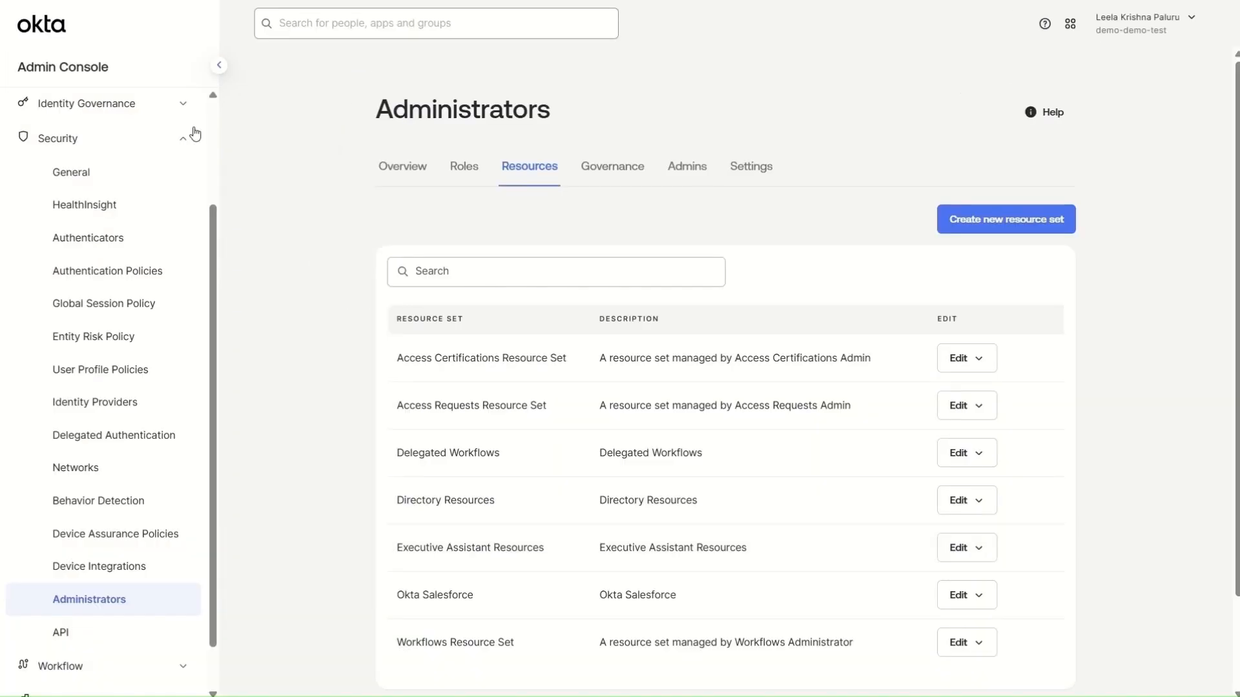
Step: Switch to the Okta Admin Console and examine the members of the directory group "Salesforce Group for Access Request"
scroll(126, 213, "up", 3)
left_click(114, 274)
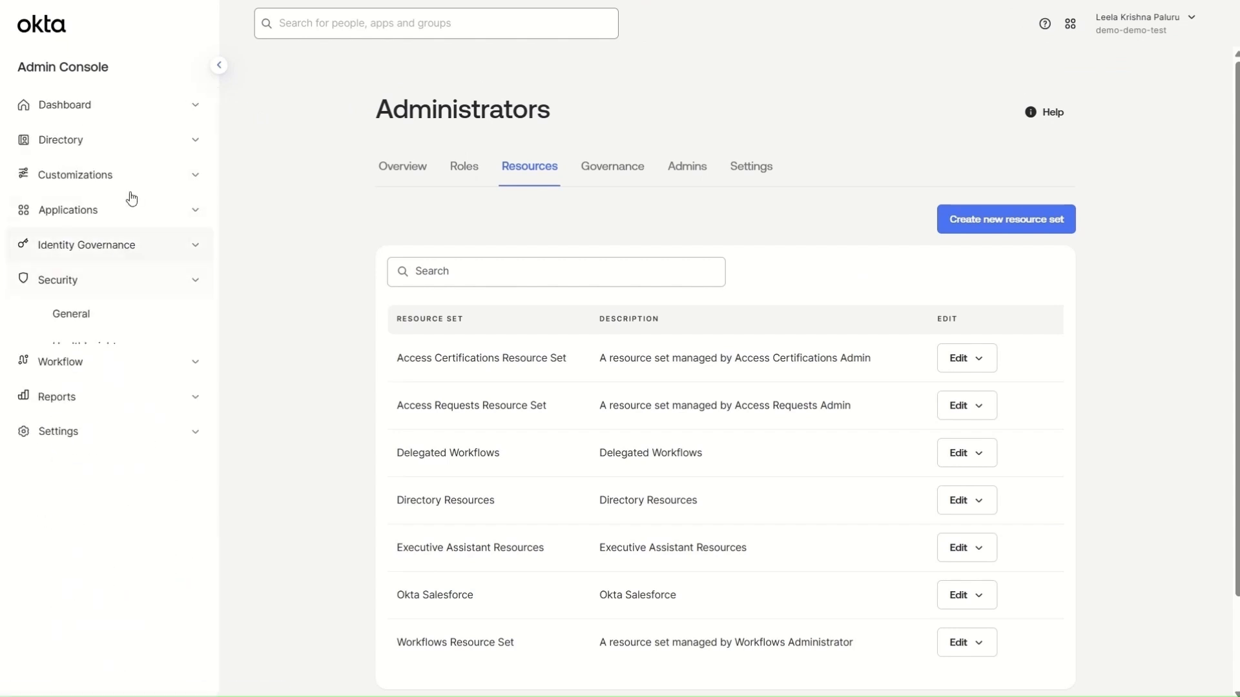
left_click(129, 143)
left_click(116, 198)
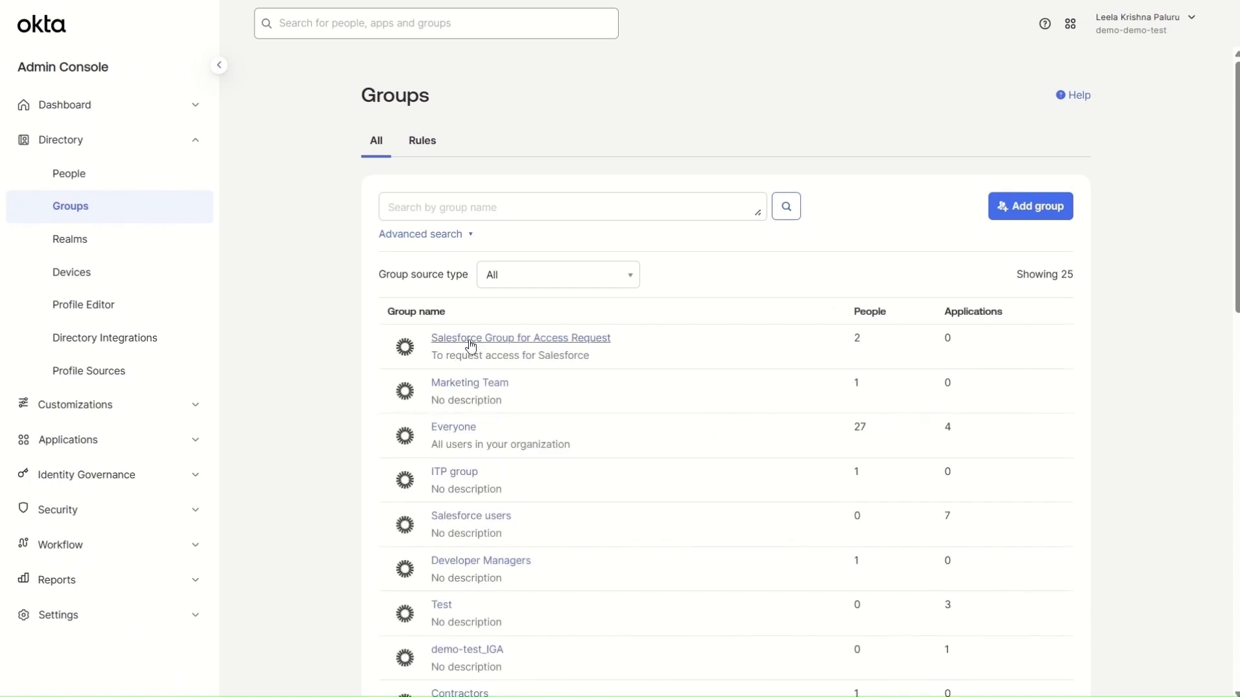
left_click(446, 344)
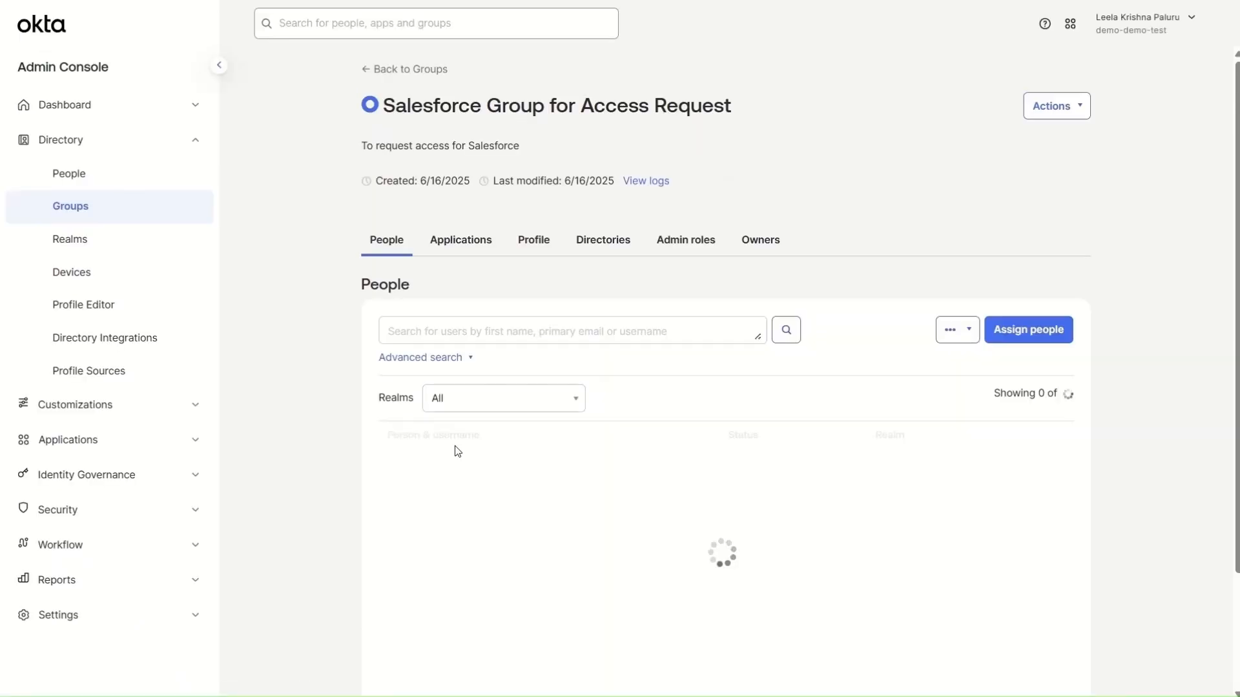
scroll(605, 487, "down", 2)
scroll(395, 355, "up", 2)
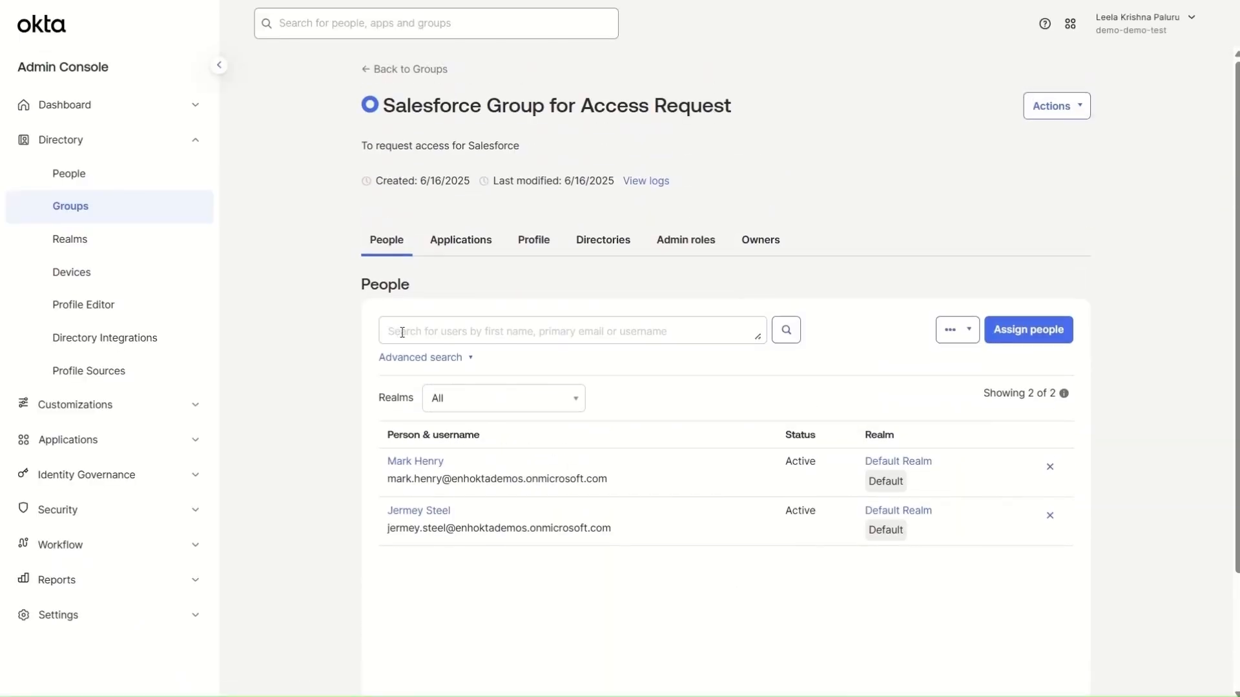
Step: Find the Okta Access Requests application and start pushing a group to it by name
left_click(456, 30)
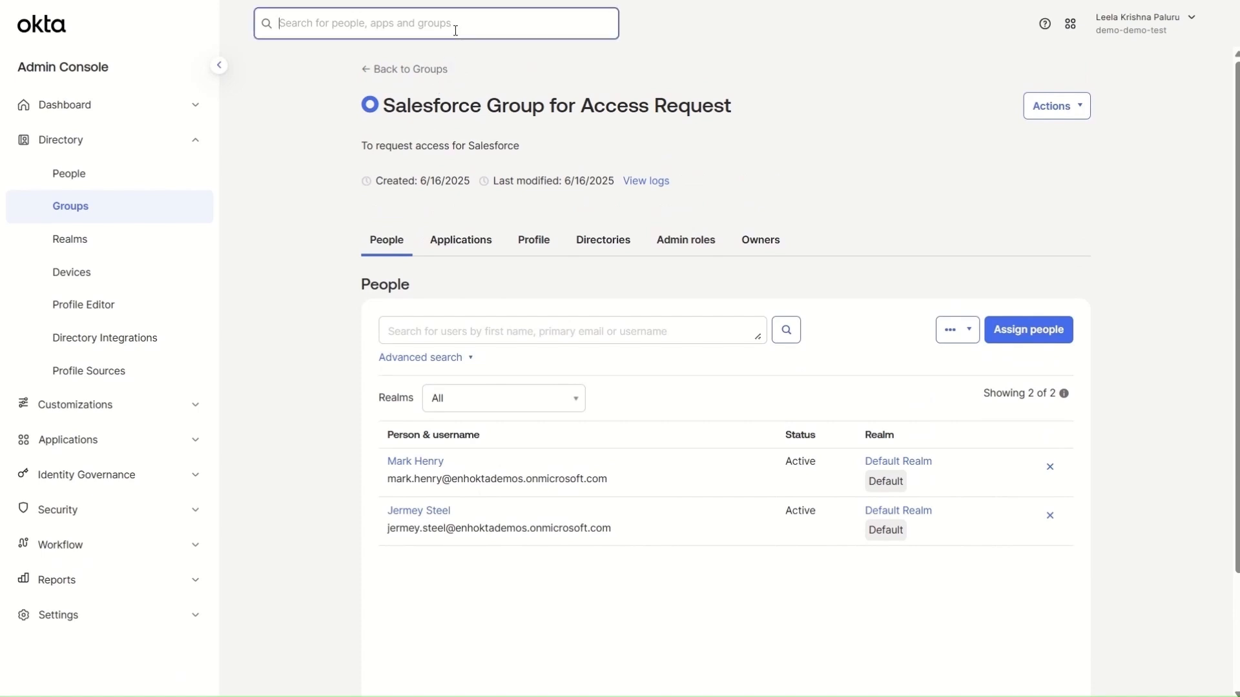
type("Okta Access Re")
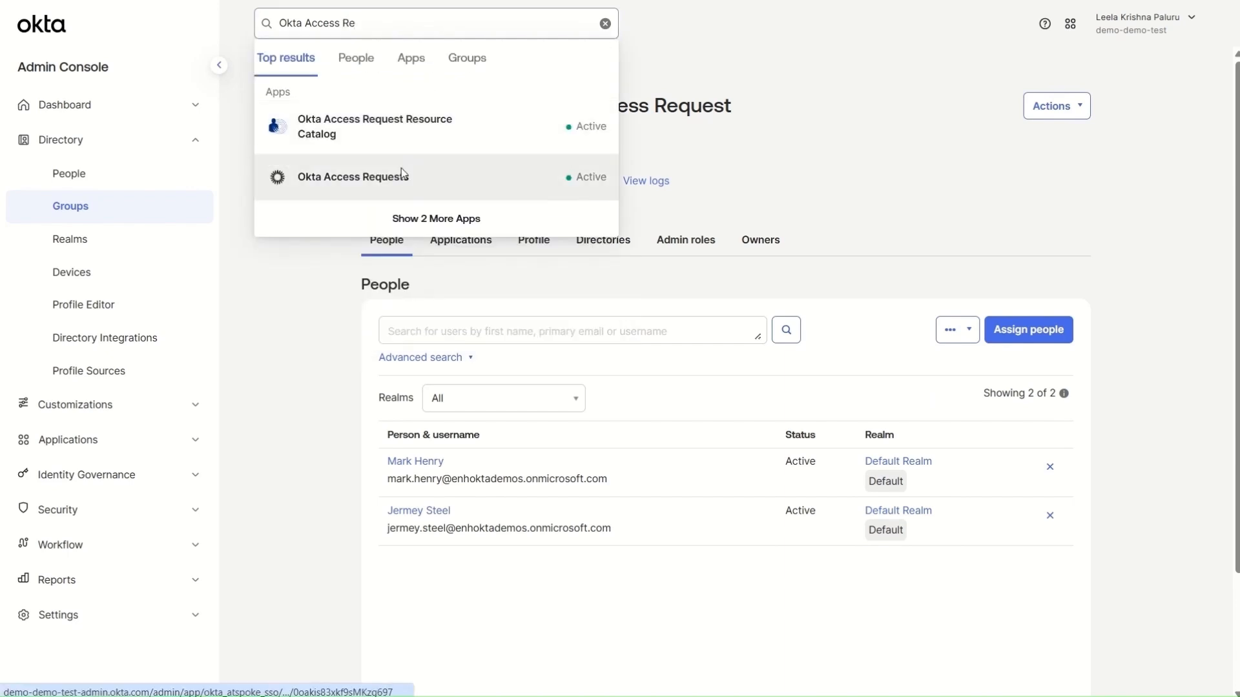
left_click(401, 175)
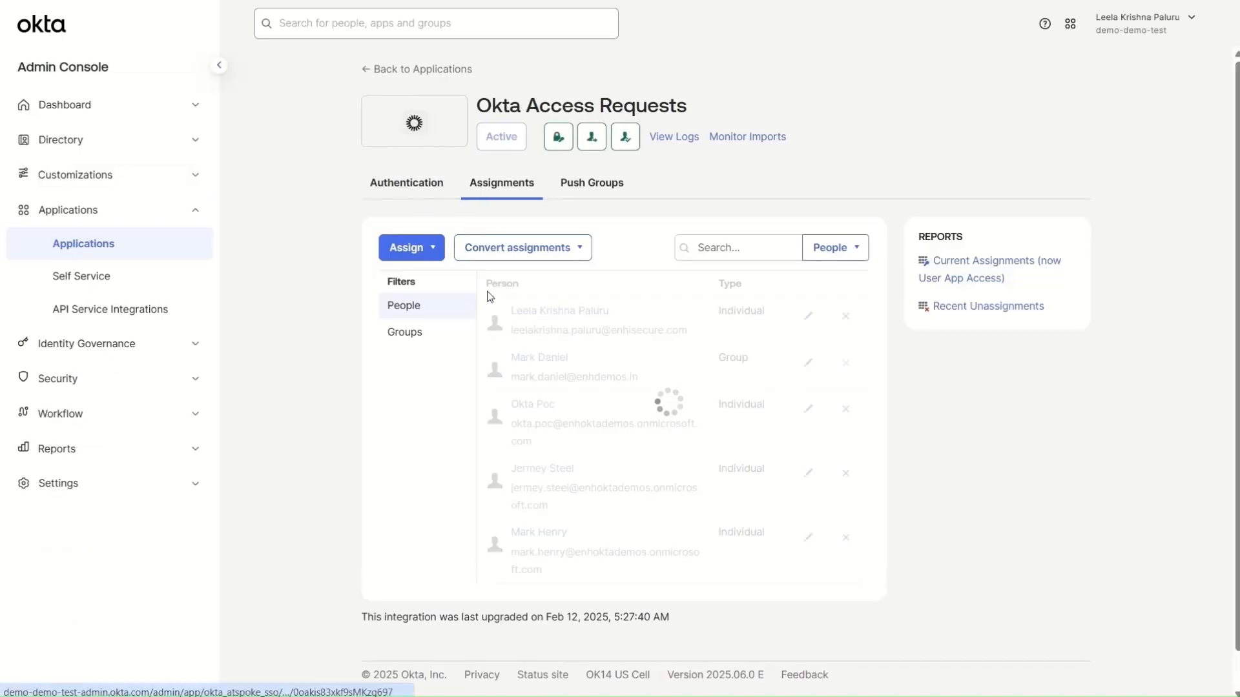
left_click(579, 188)
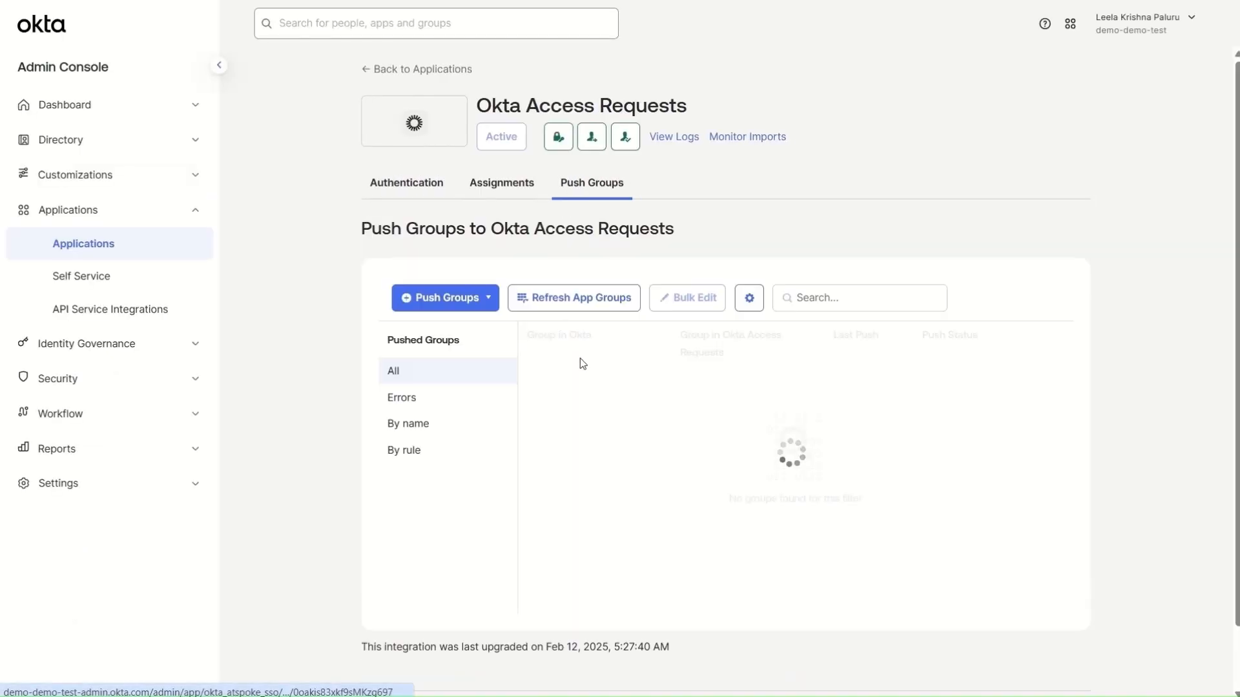
left_click(430, 298)
left_click(430, 324)
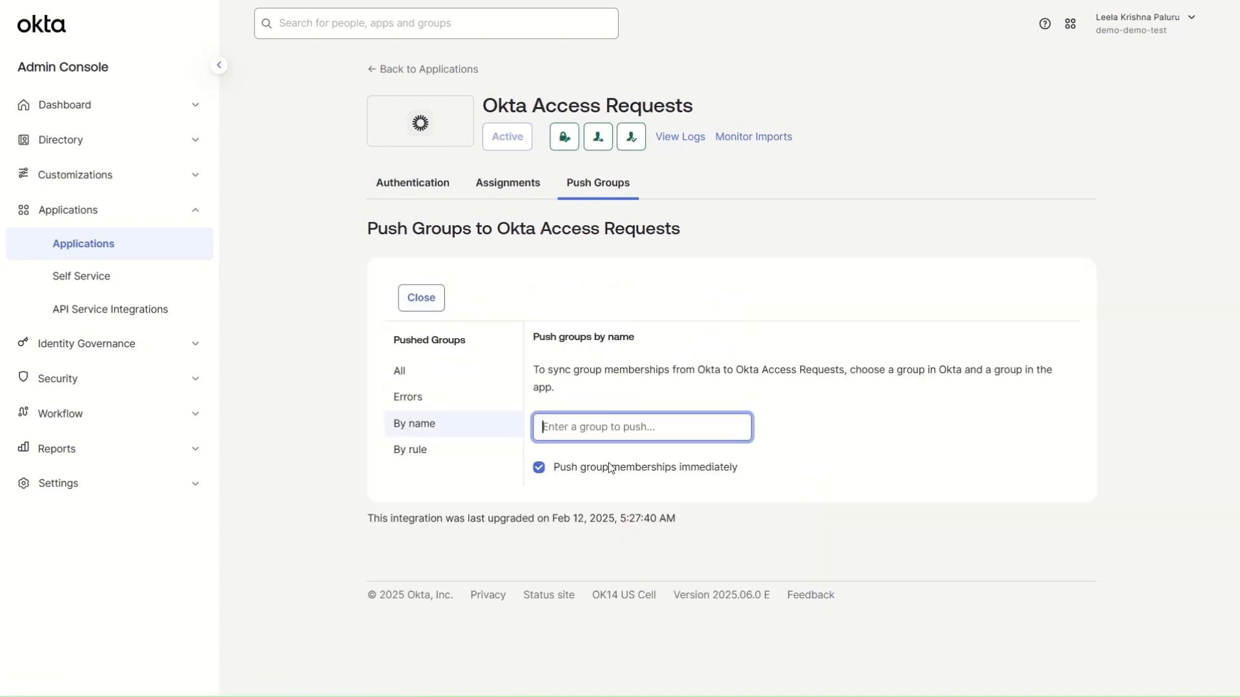
Step: Push "Salesforce Group for Access Request" as a newly created group with immediate membership push, and save it
type("Sales")
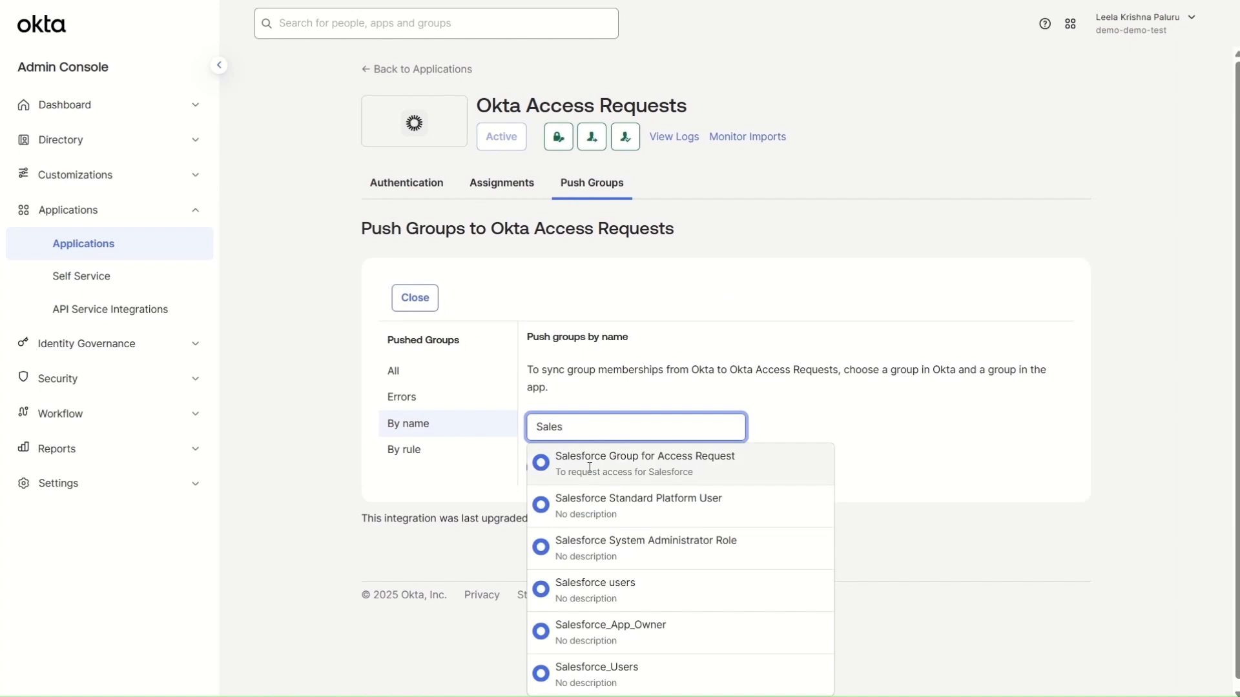
left_click(564, 456)
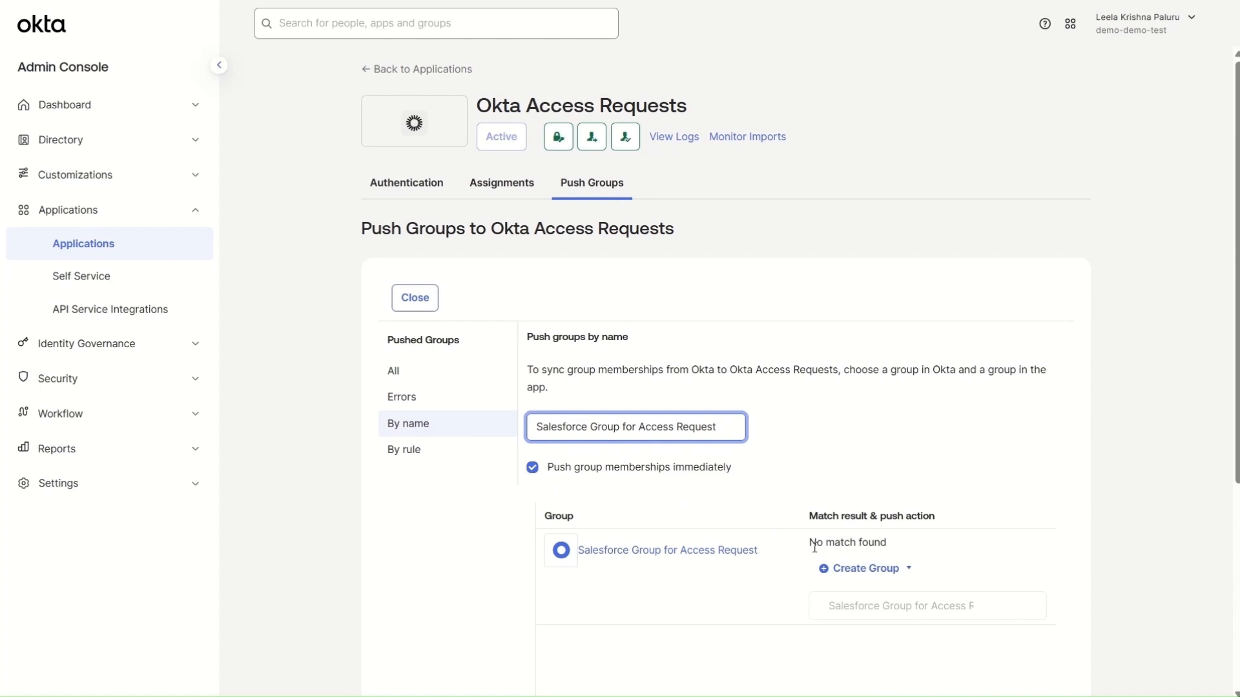
scroll(822, 555, "down", 3)
left_click_drag(807, 382, 895, 387)
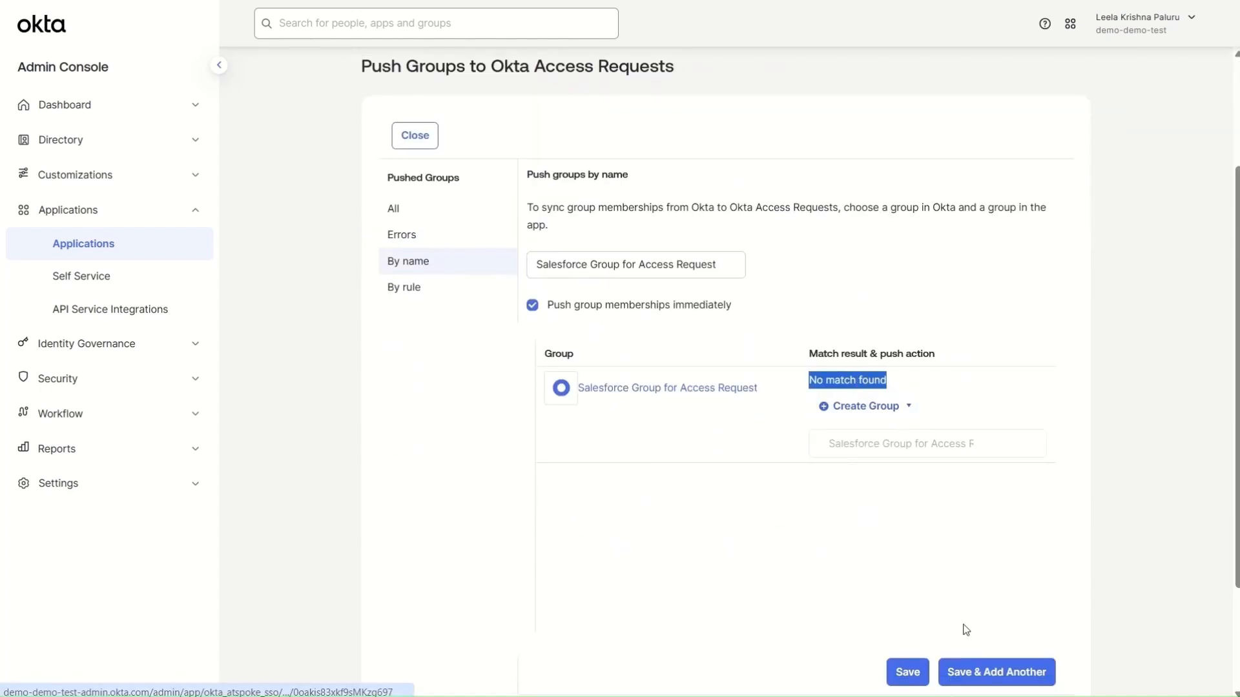
left_click(907, 673)
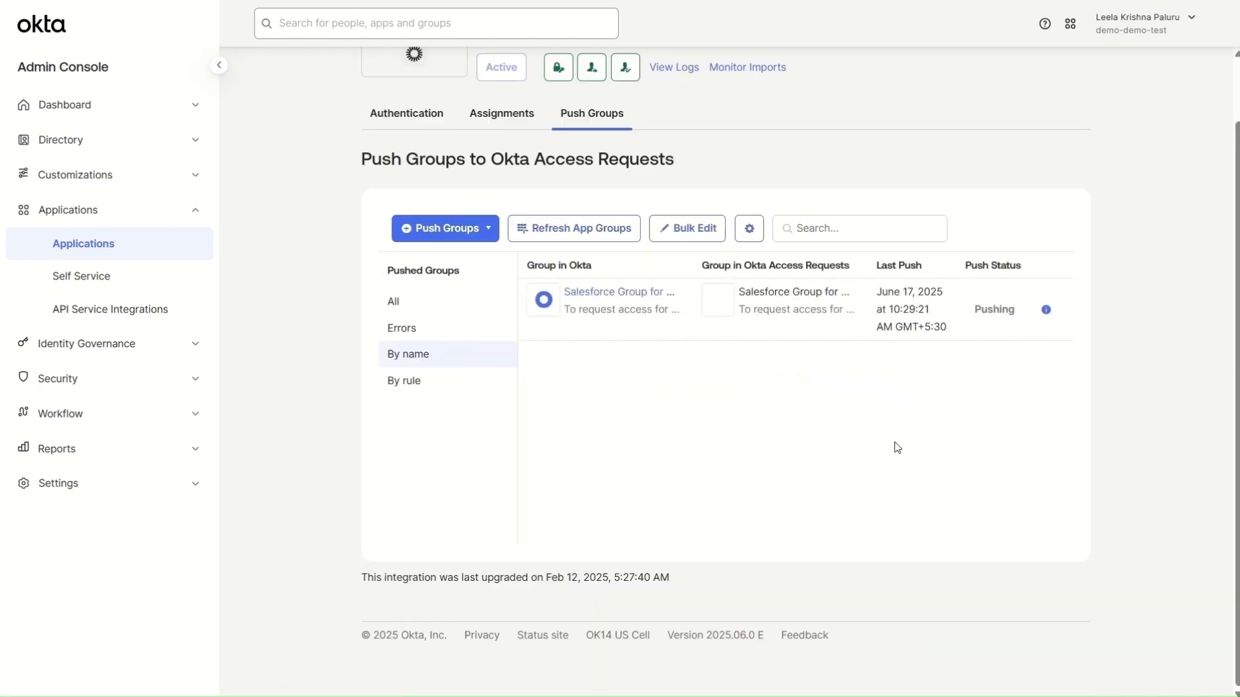
scroll(1009, 323, "up", 1)
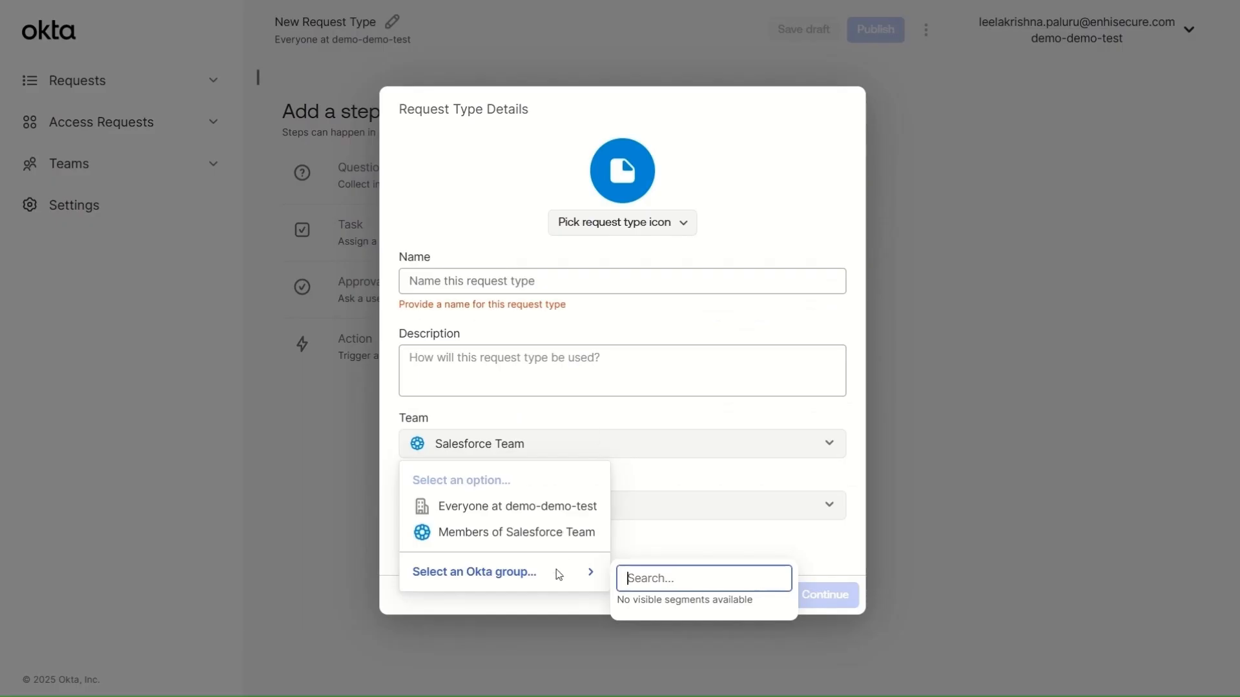
Step: Check the audience's Okta group choices for "Salesforce Group for Access Request" and discard the unfinished request type
left_click(556, 573)
left_click(574, 507)
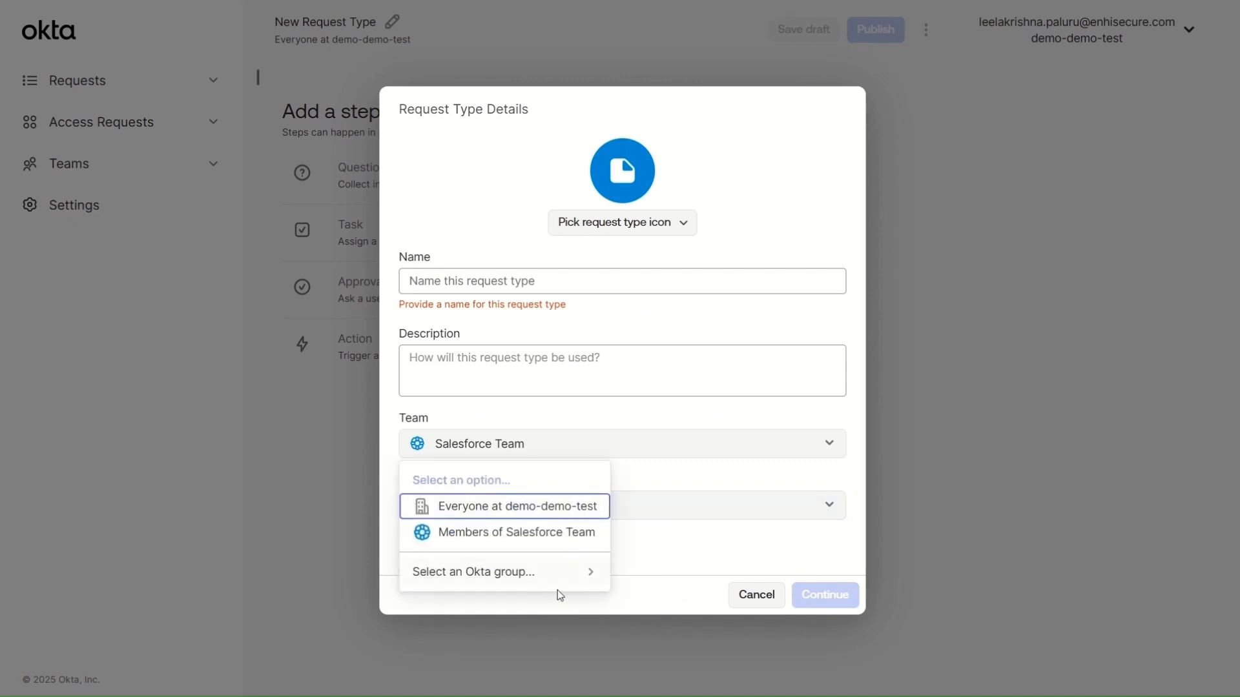
left_click(556, 576)
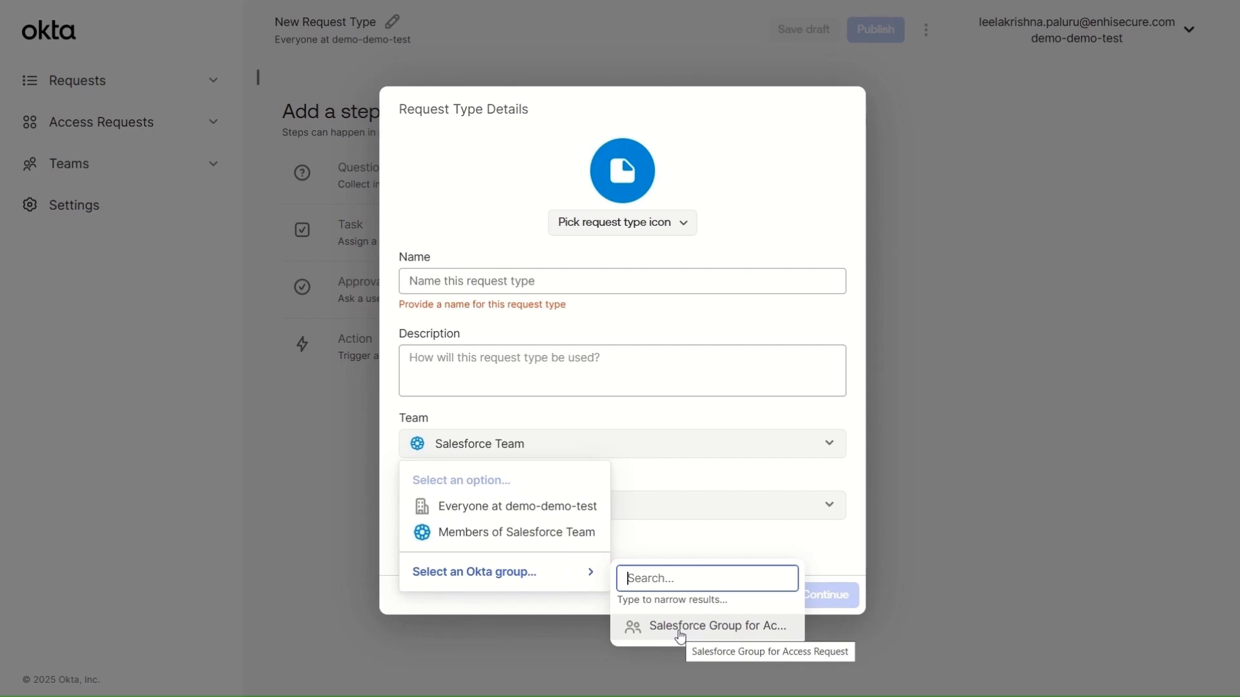
key("Escape")
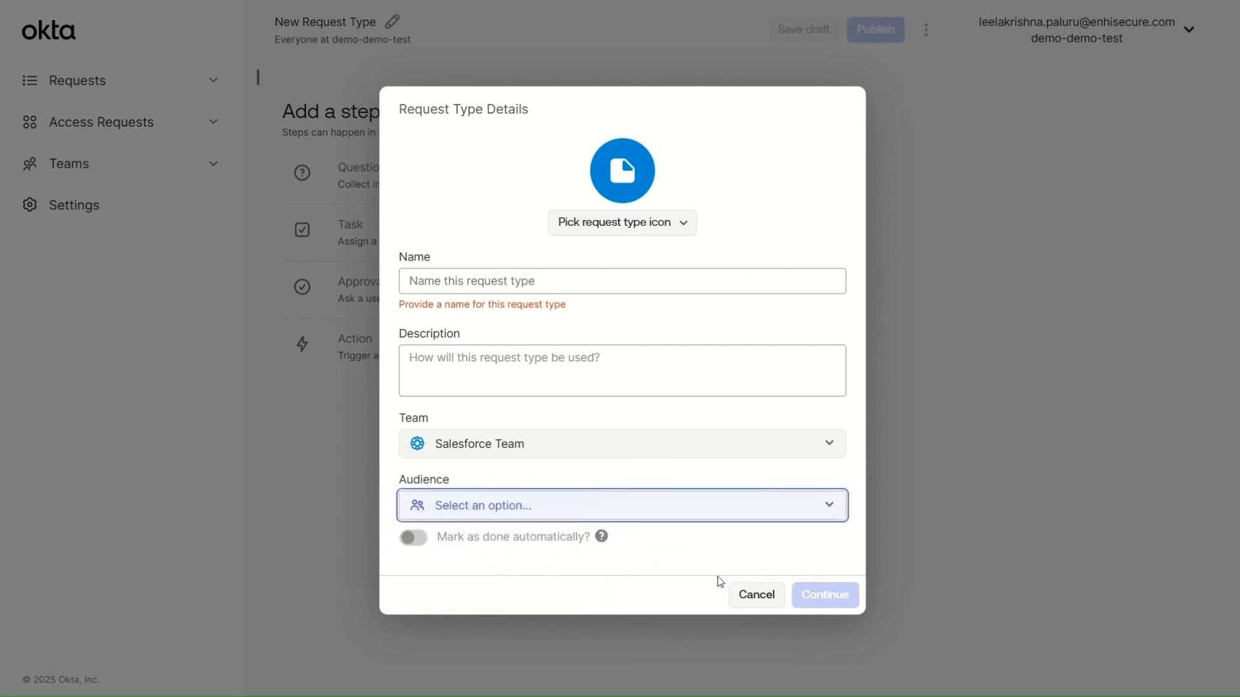
left_click(753, 595)
left_click(767, 400)
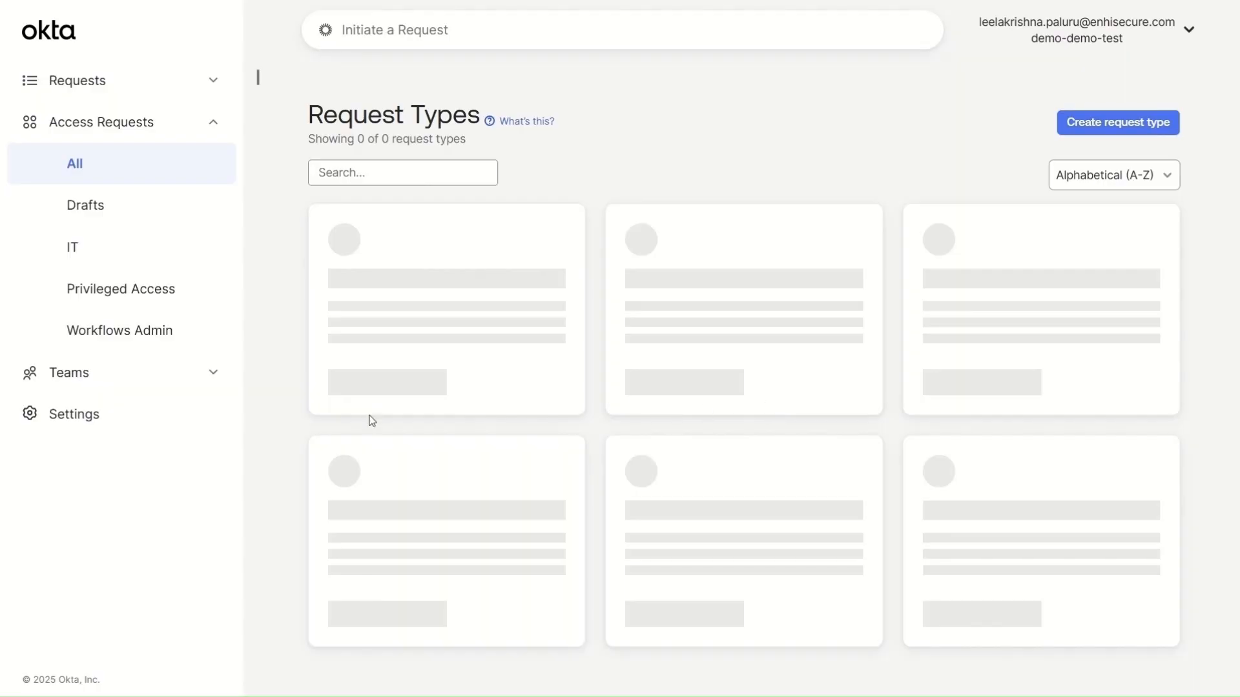
Step: In the settings' Workflows resources, grant Salesforce Team full access to all Workflows and save
left_click(163, 426)
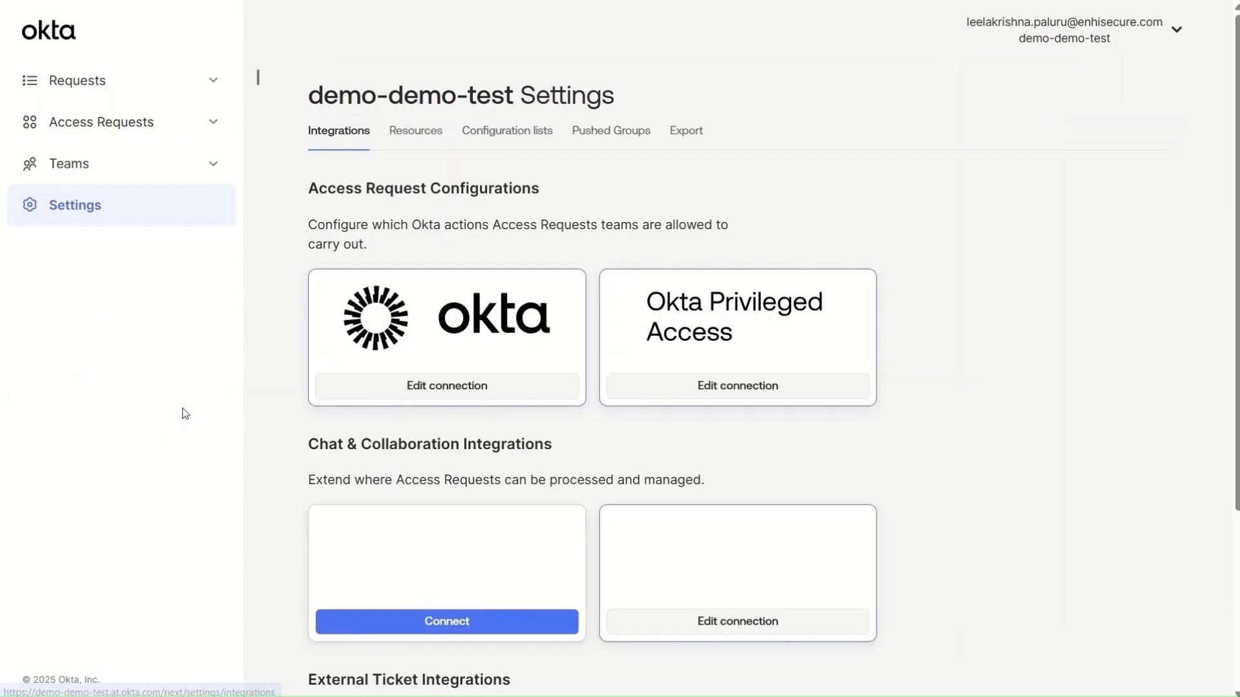
left_click(414, 151)
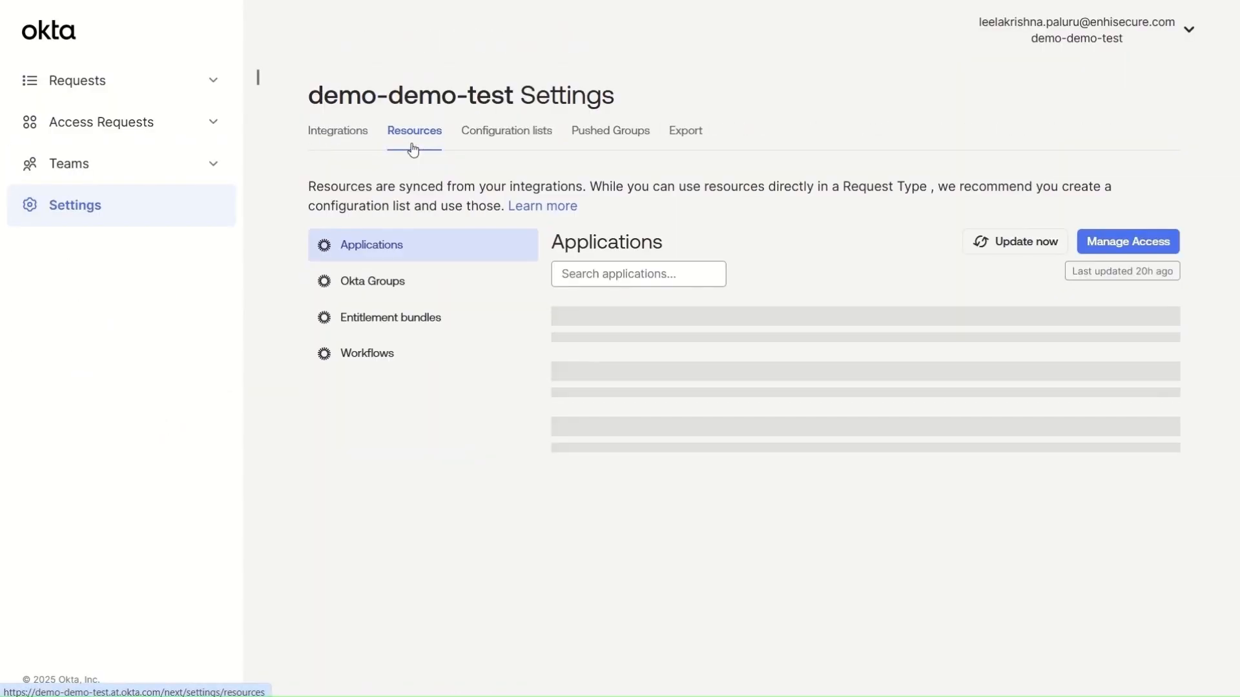
left_click(415, 364)
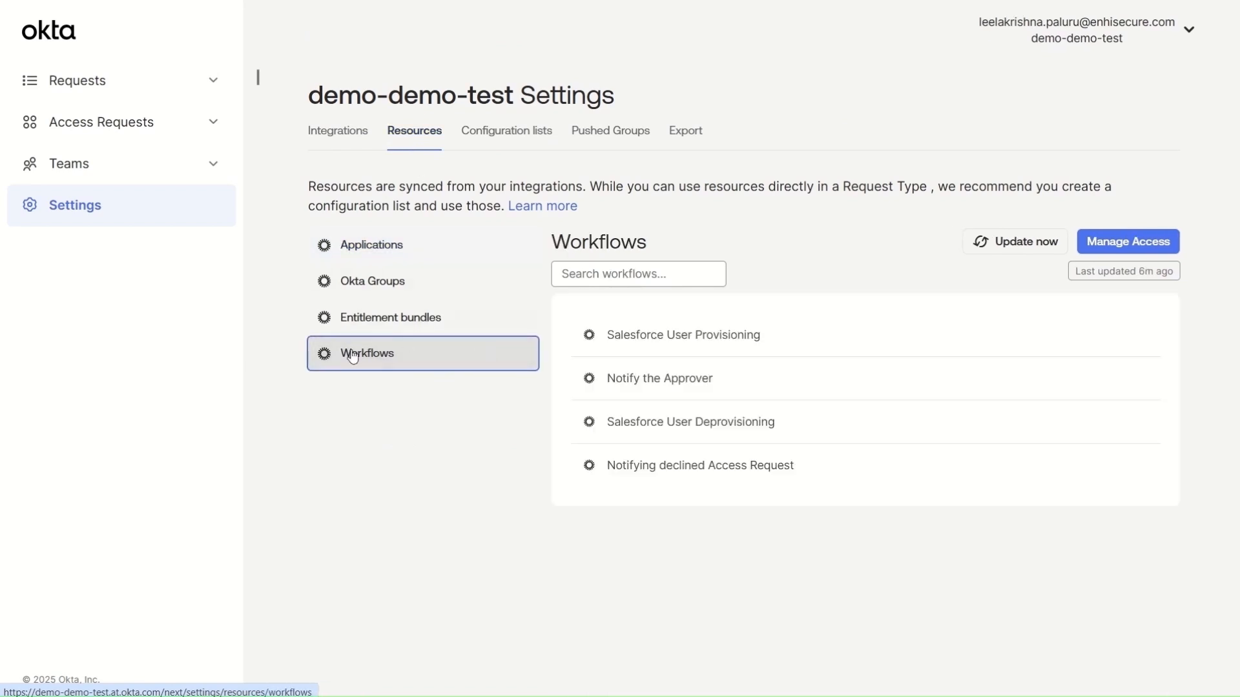
left_click(1156, 253)
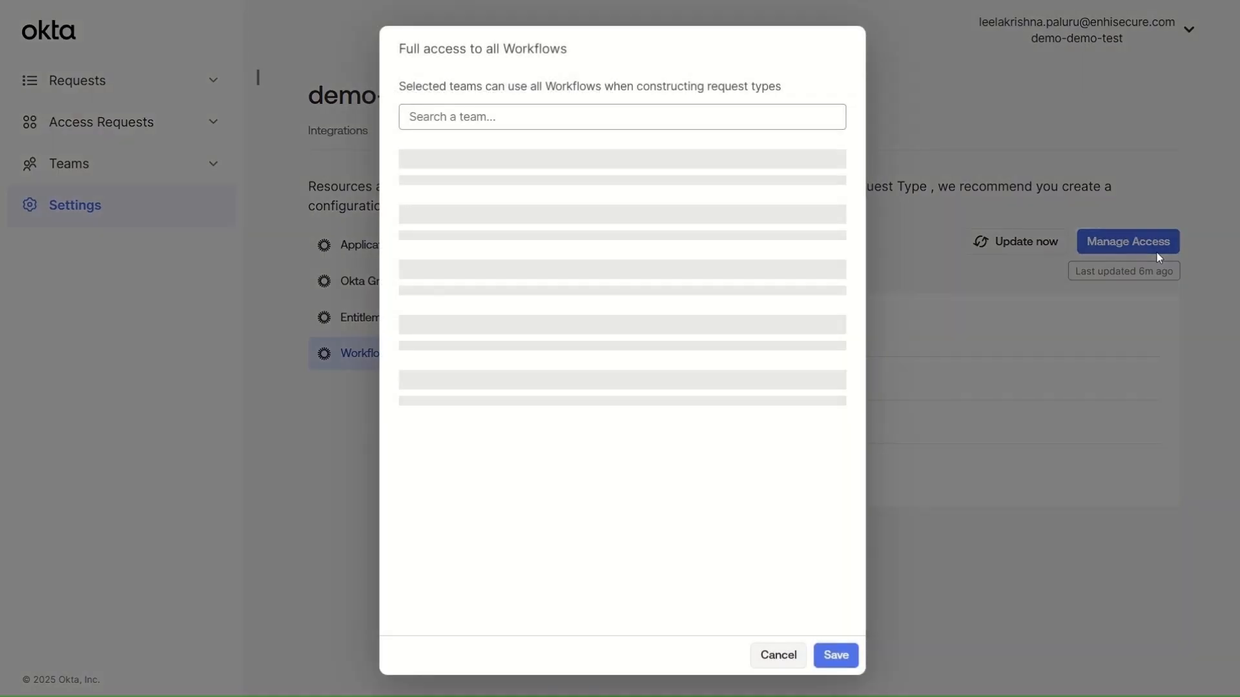
left_click_drag(457, 341, 557, 351)
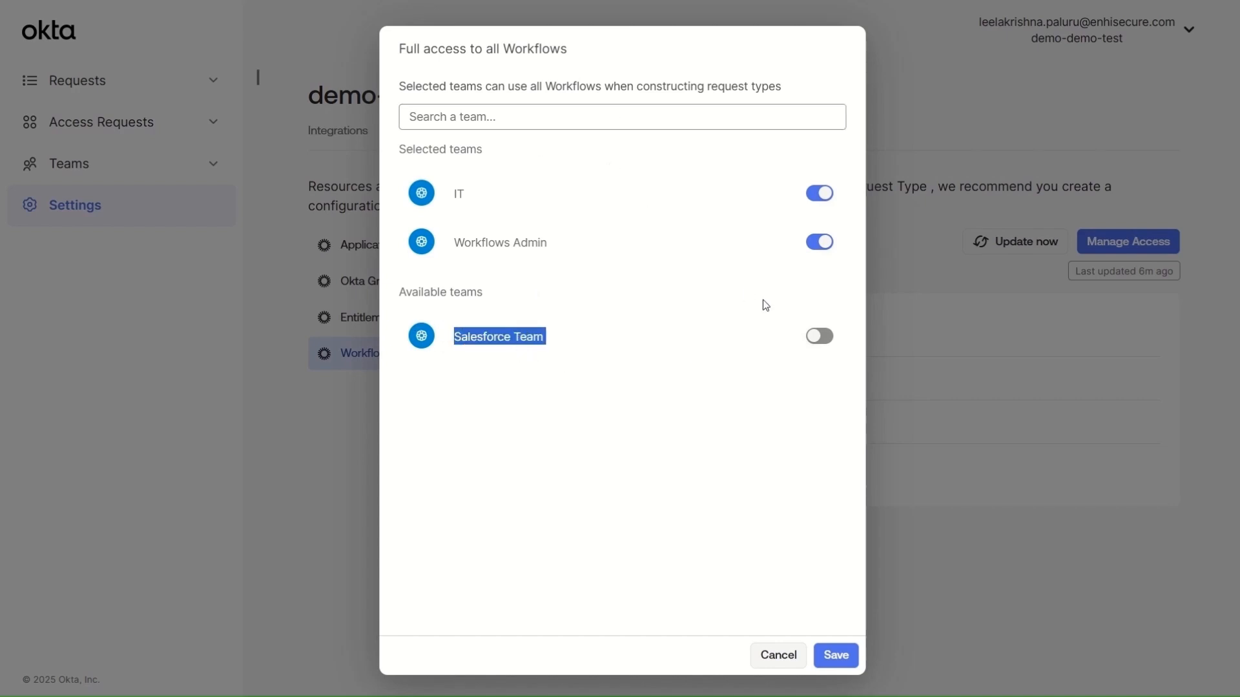
left_click(820, 338)
left_click(819, 653)
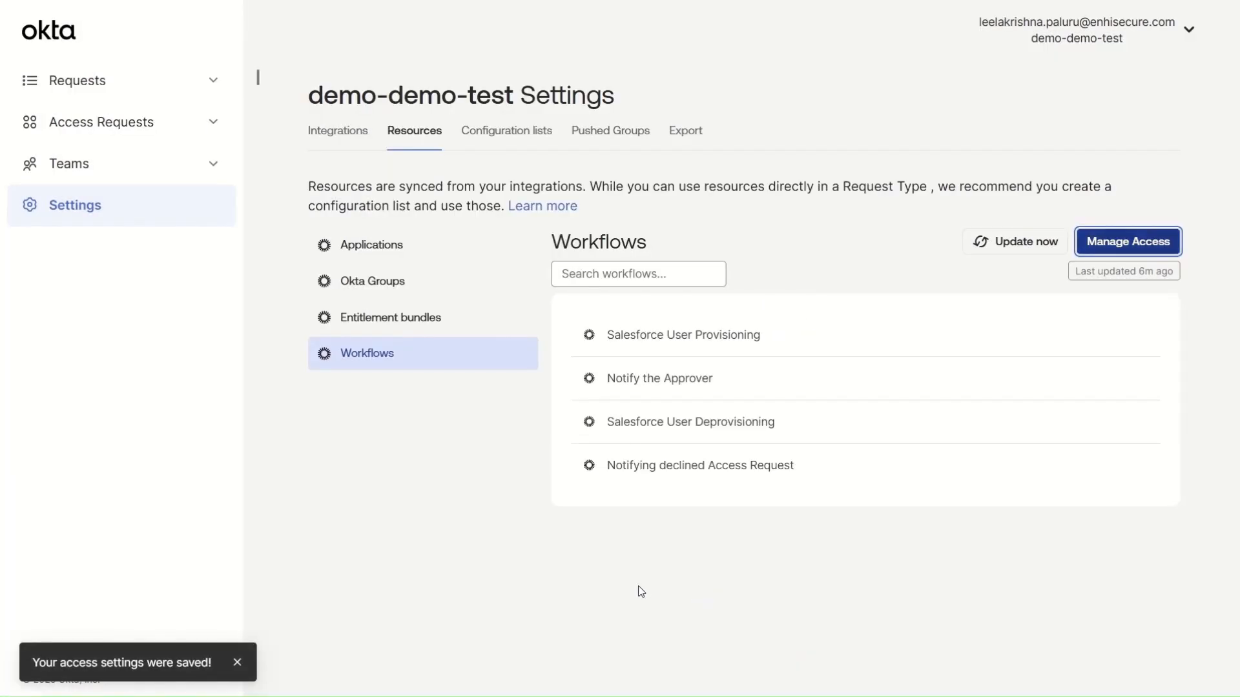
Step: Open the Salesforce Roles configuration list for editing and assign it to Salesforce Team
left_click(507, 130)
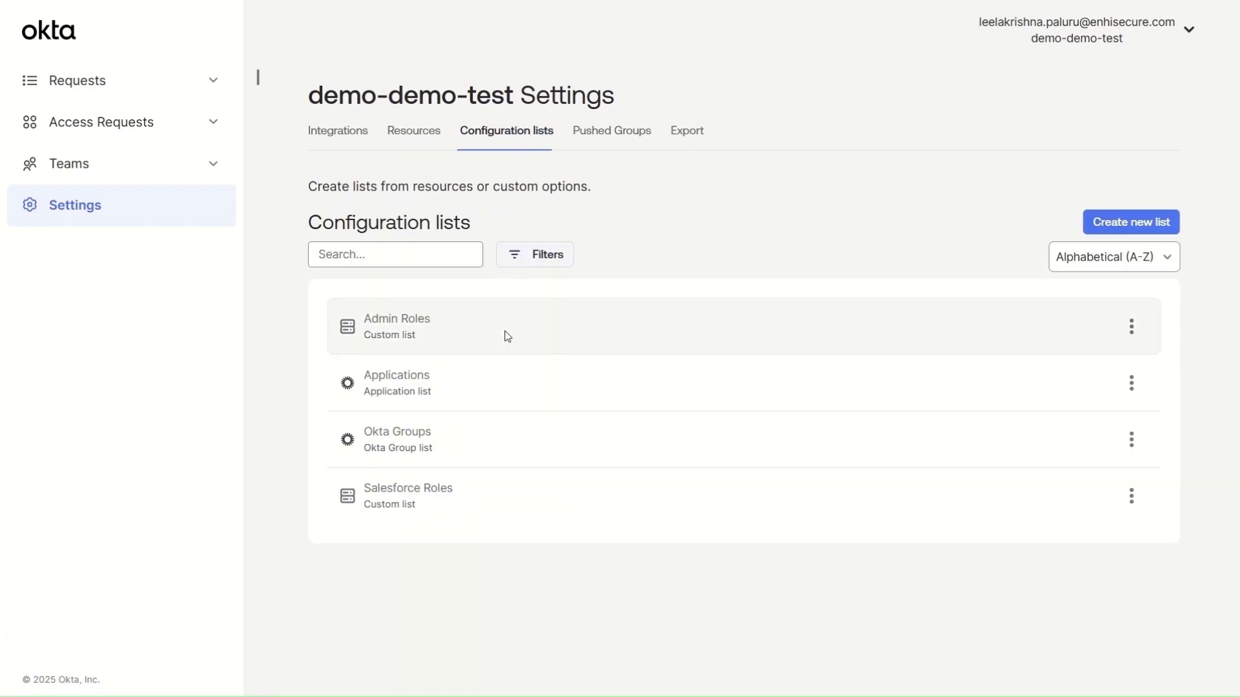
left_click(1132, 496)
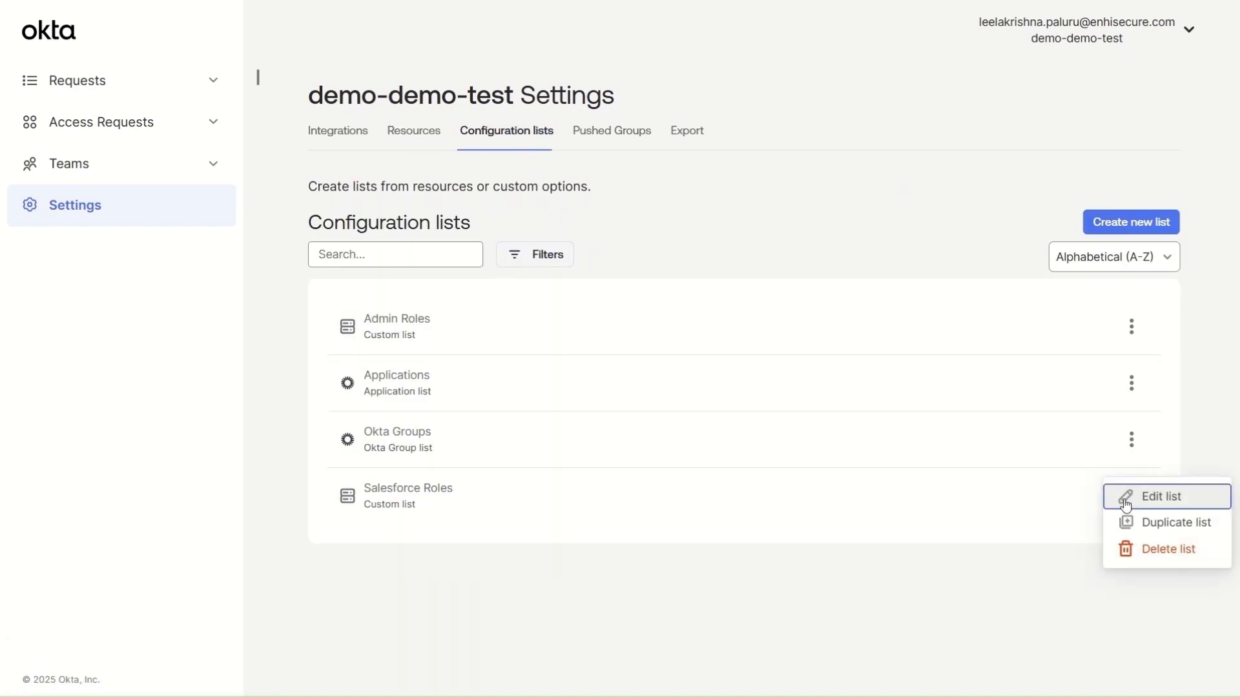
left_click(1130, 496)
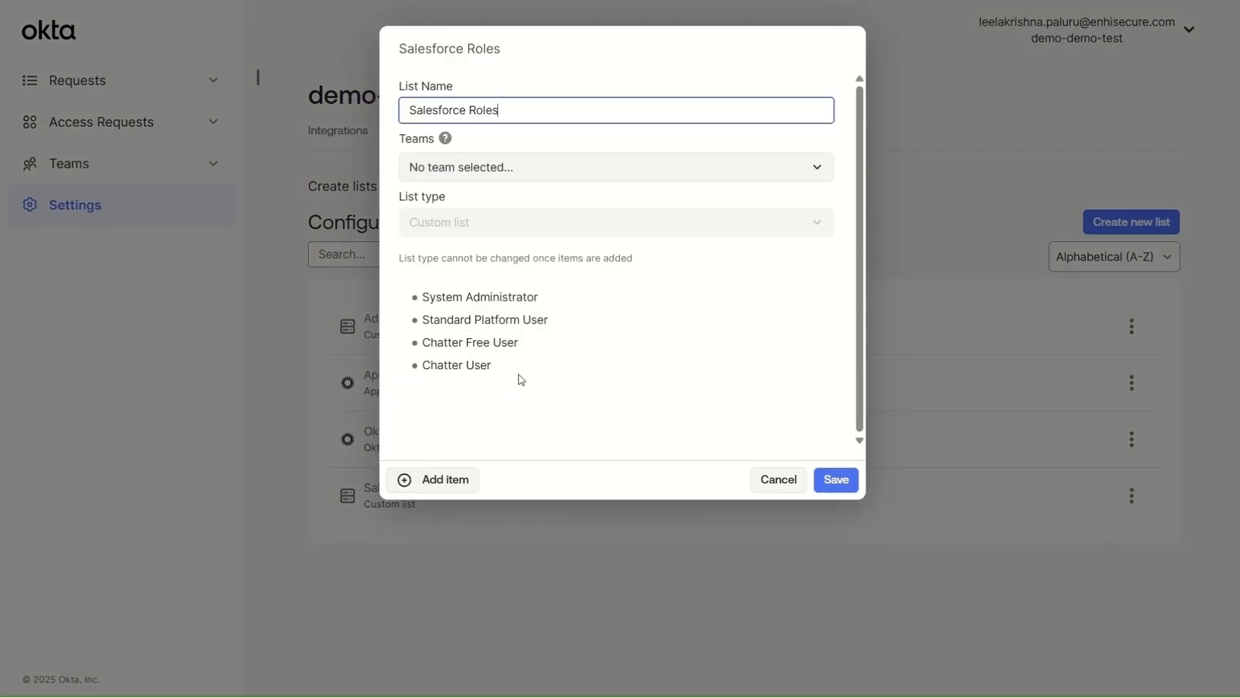
left_click(529, 166)
left_click(564, 220)
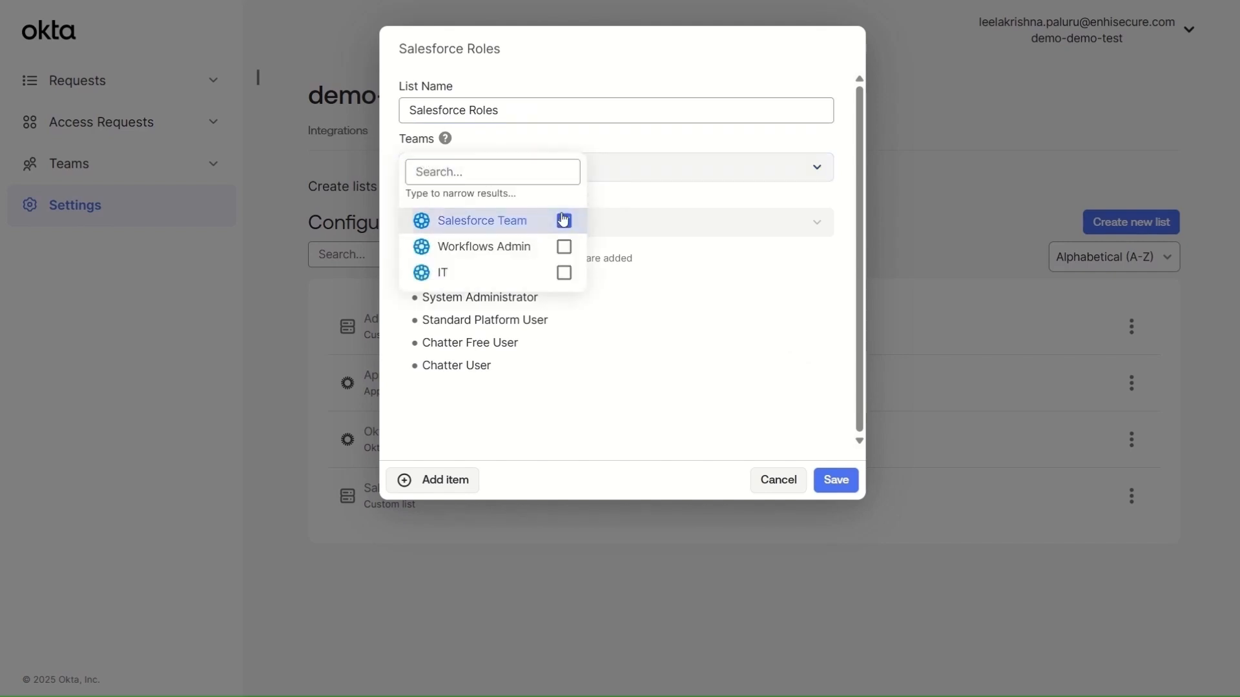
left_click(505, 421)
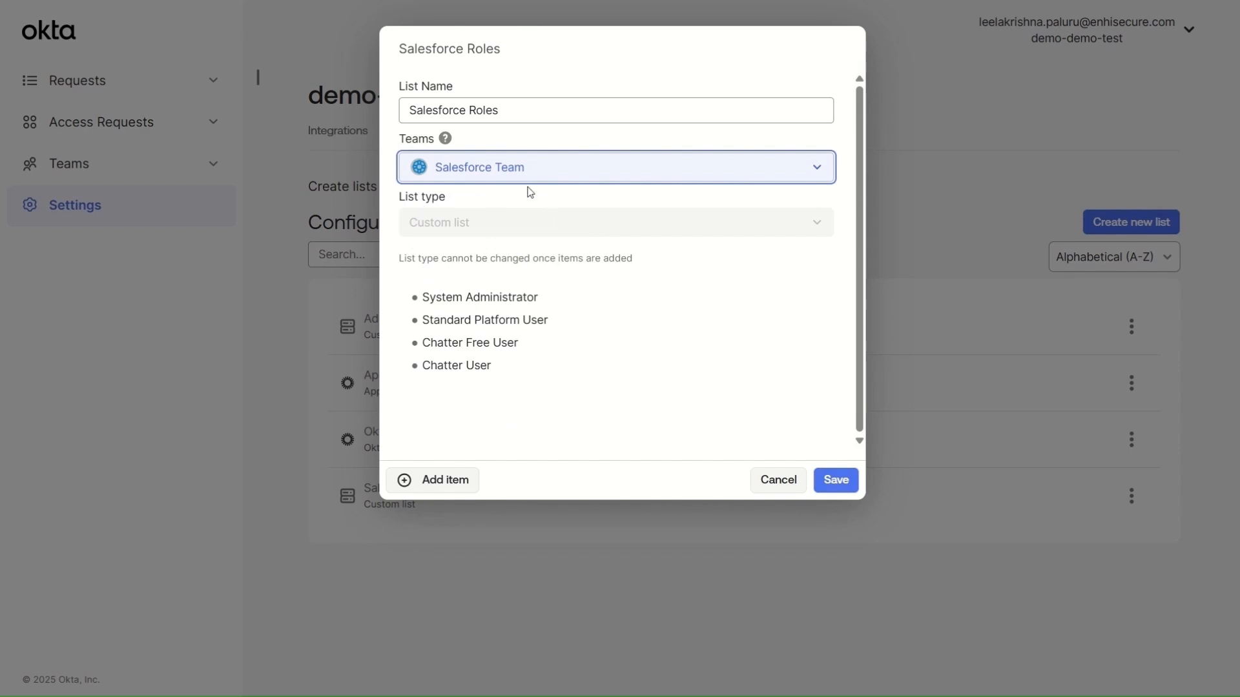
Step: Add the item "Standard User" to the Salesforce Roles list, save it and dismiss the notification
left_click(455, 476)
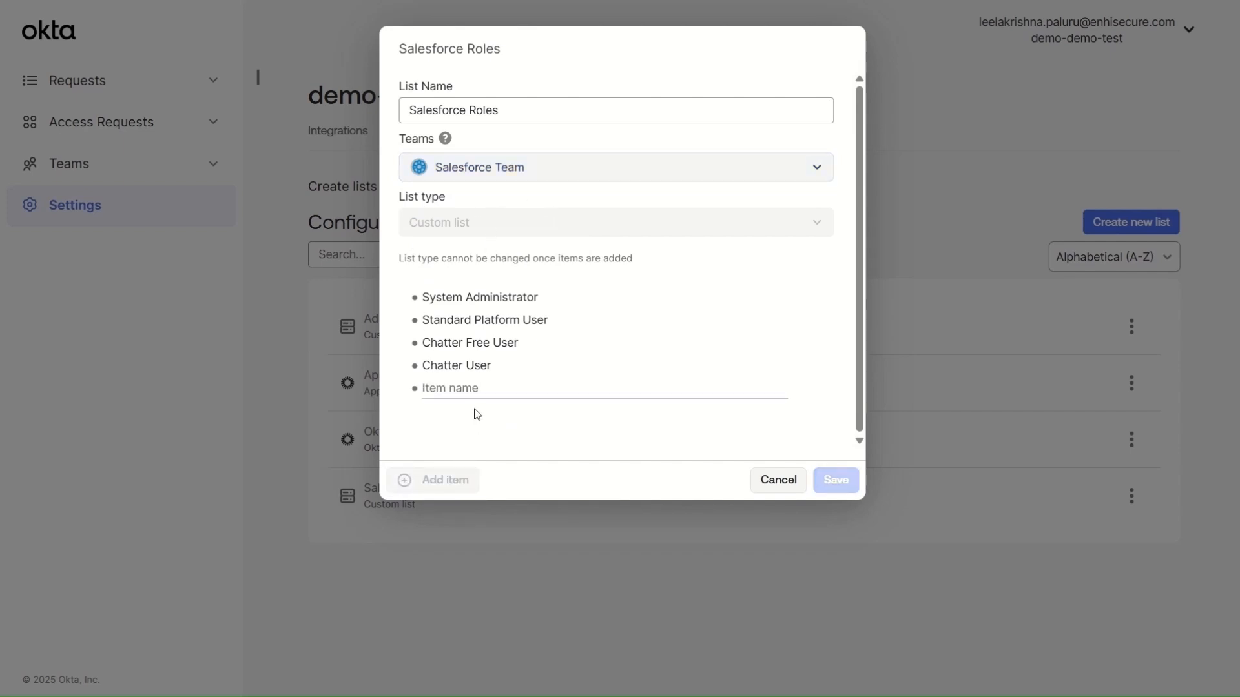
type("Stan")
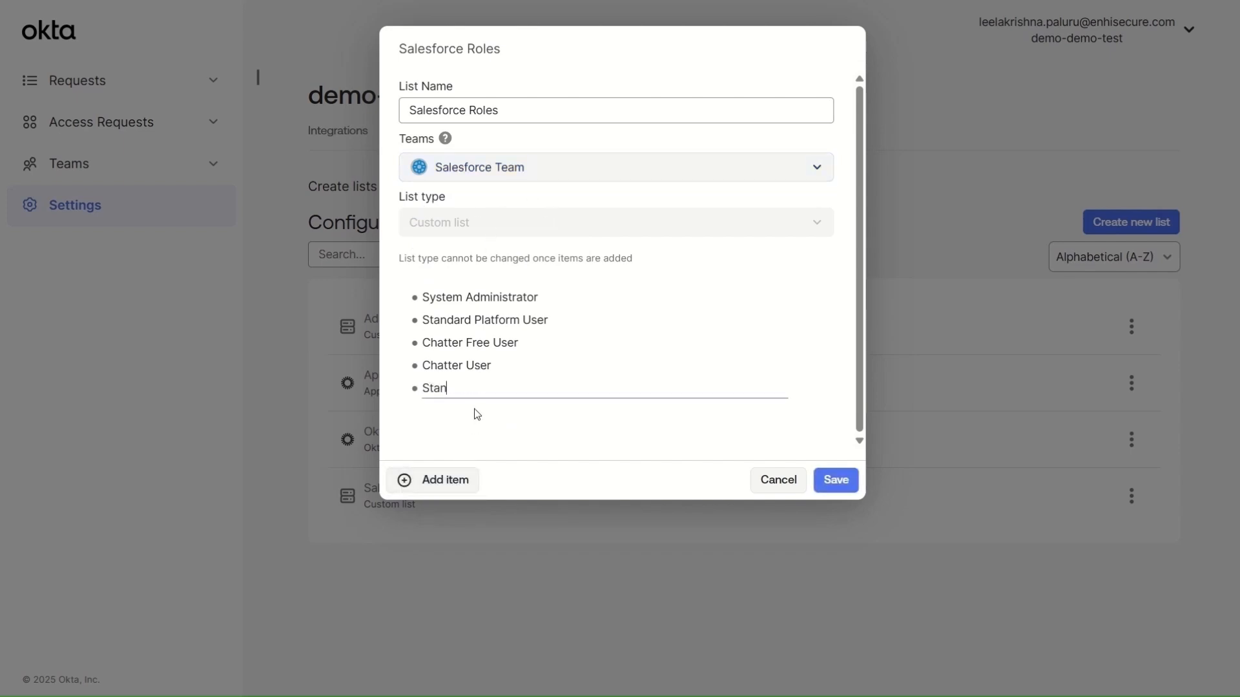
type("dard User")
left_click(835, 480)
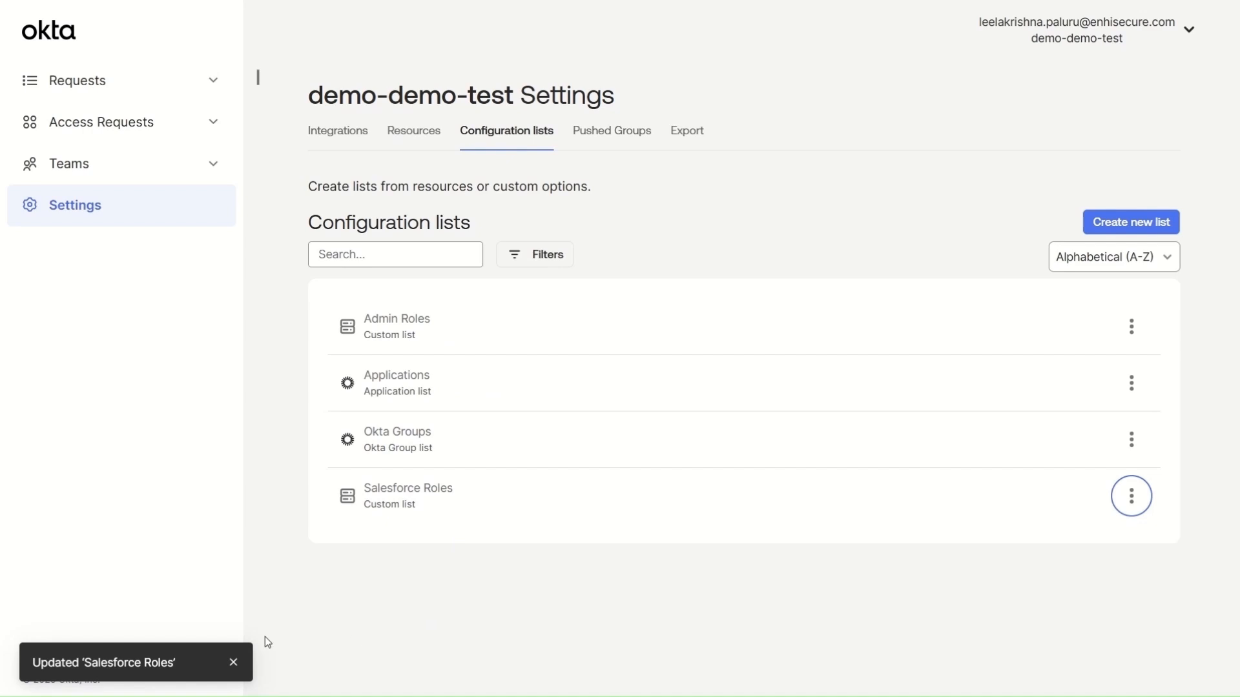
left_click(234, 663)
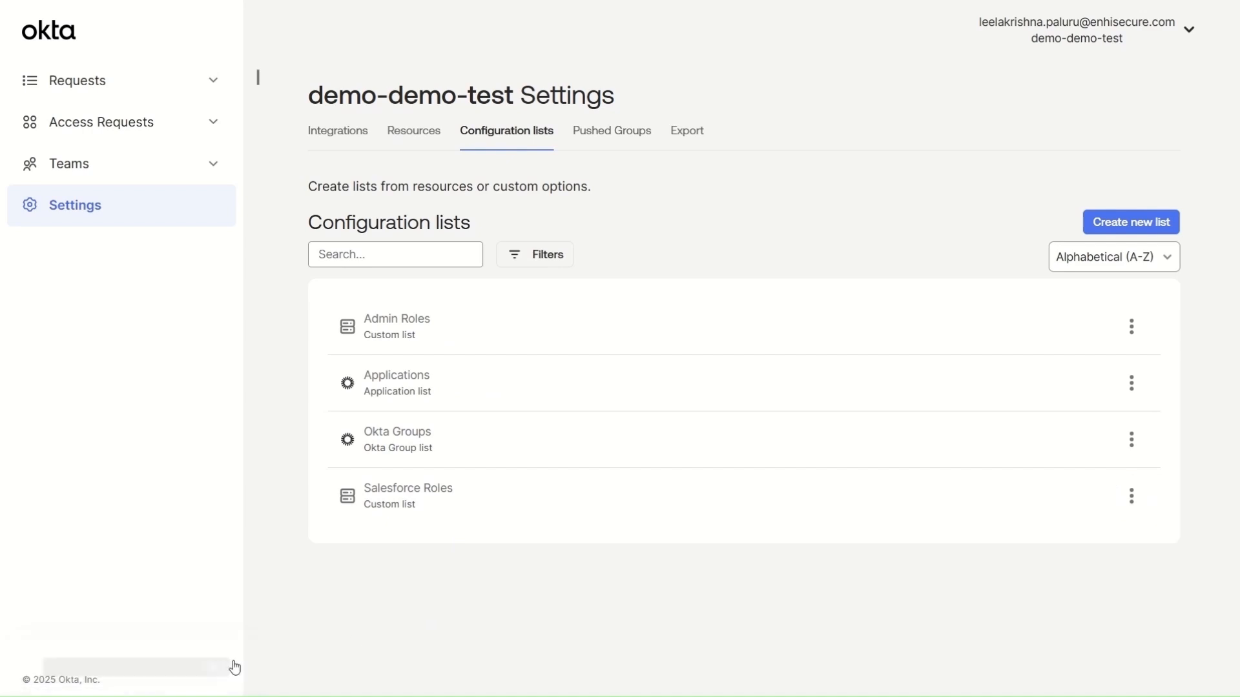
Step: Check the pushed groups in the settings for "Salesforce Group for Access Request"
left_click(637, 146)
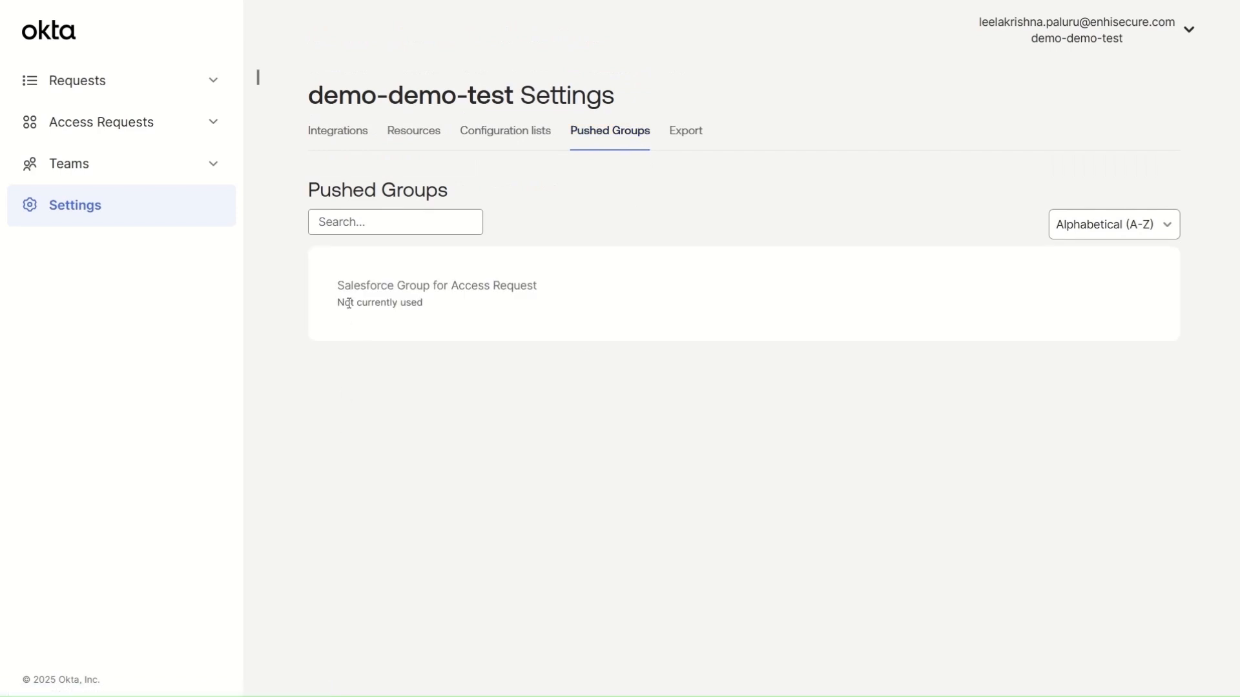
left_click_drag(341, 287, 528, 284)
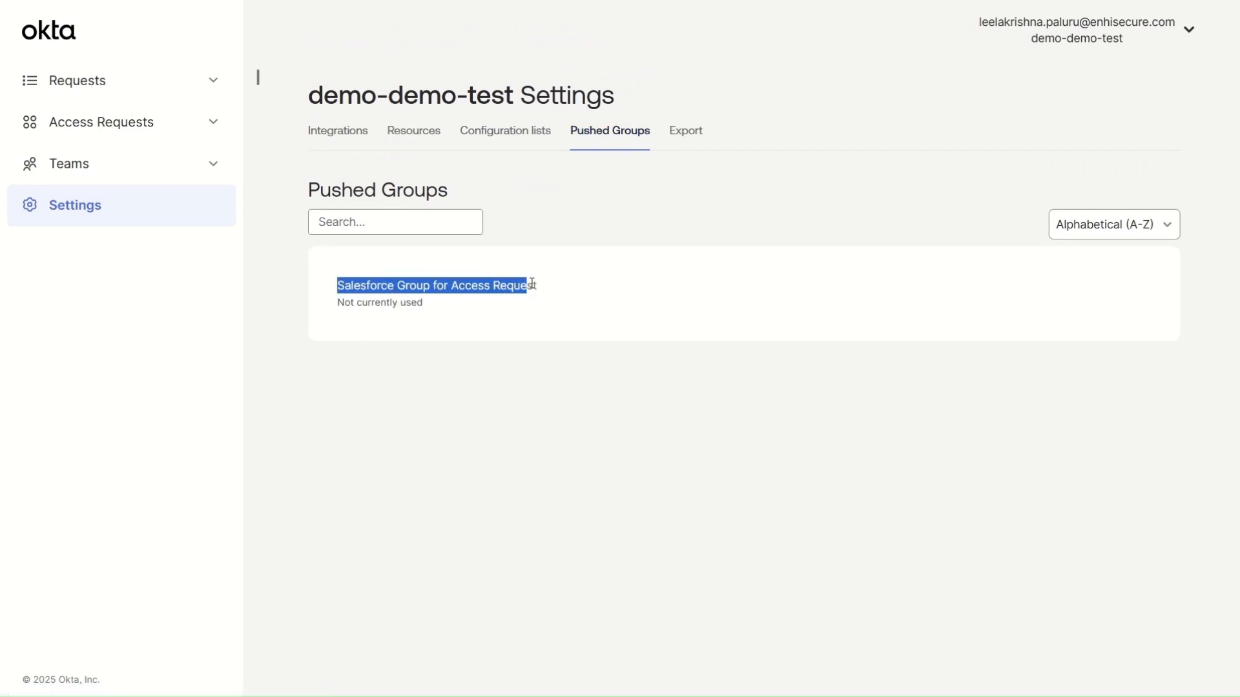
left_click(489, 434)
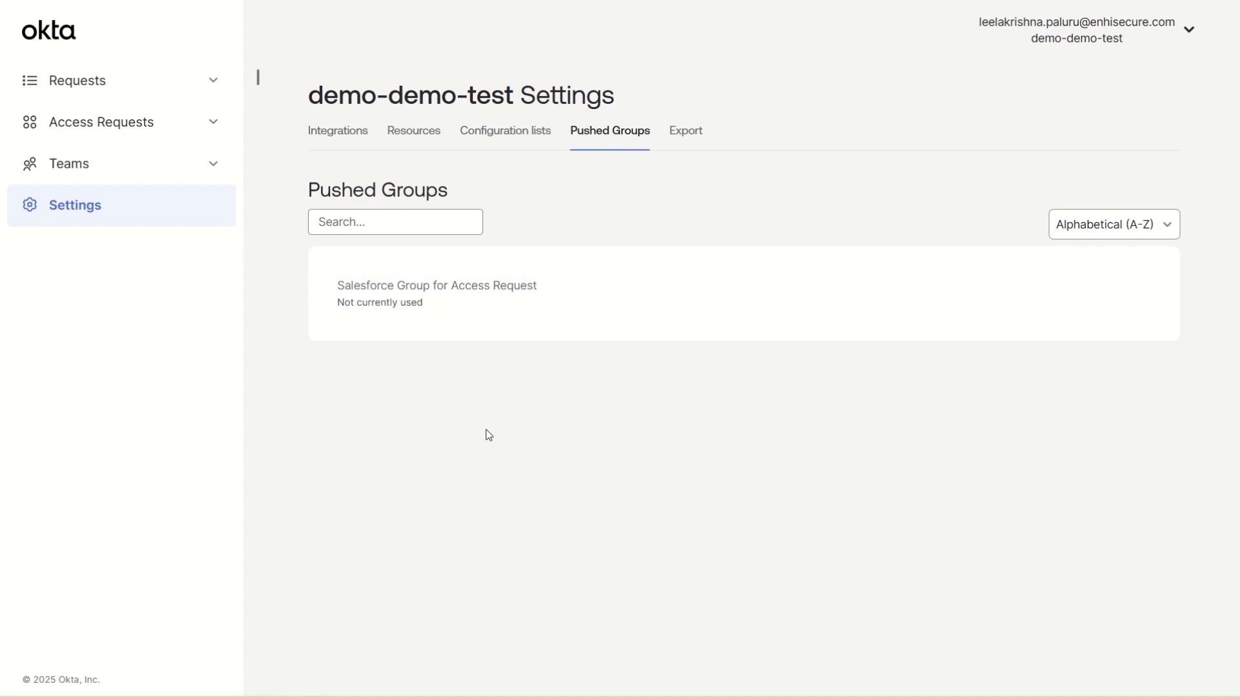
Step: Edit the Okta connection to allow Okta actions on requests filed under Salesforce Team, and update the connection
left_click(356, 148)
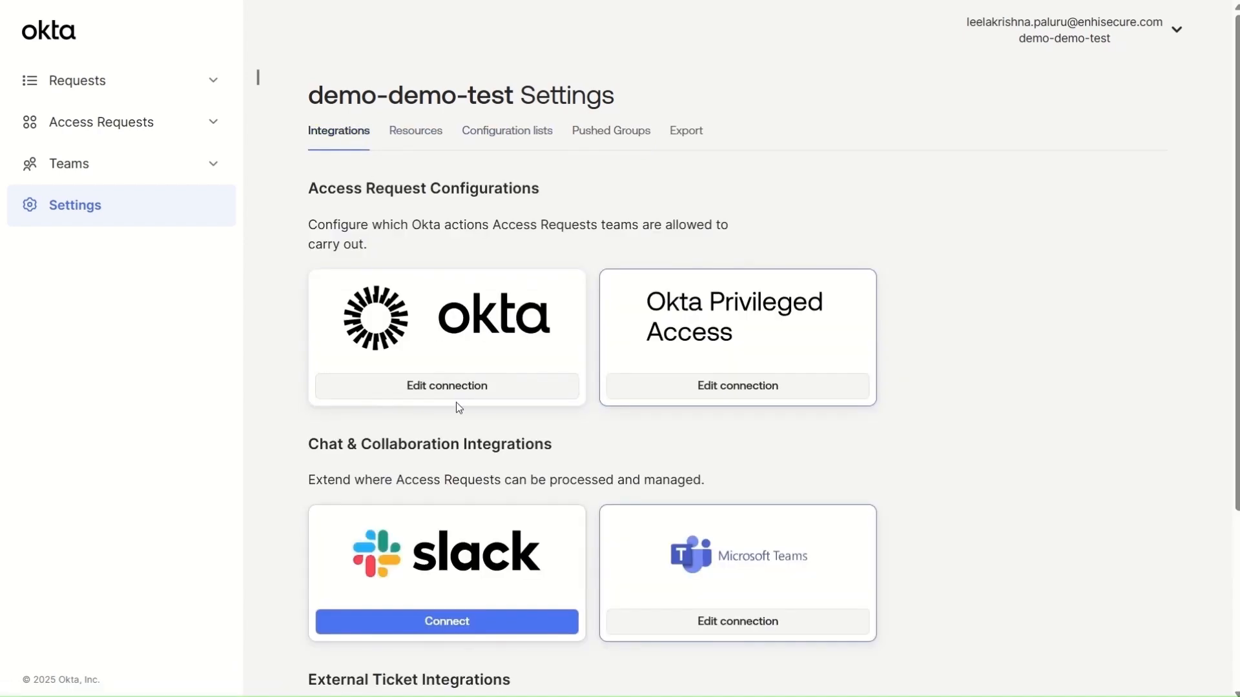
left_click(470, 388)
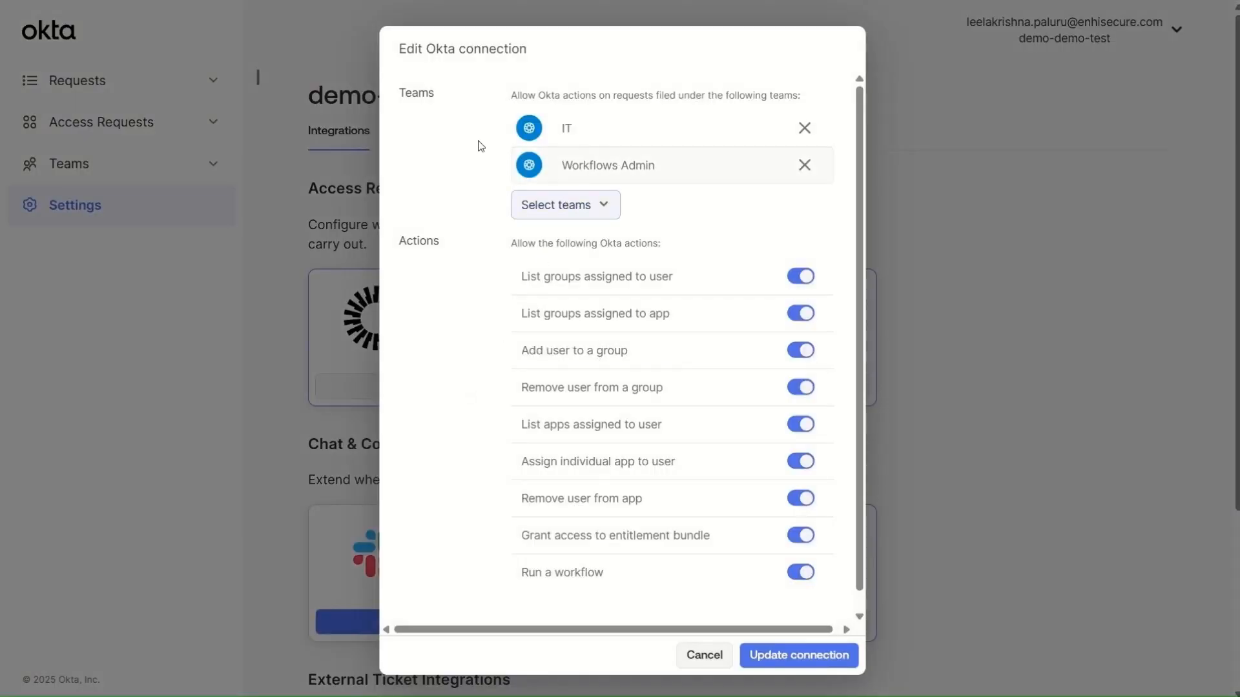
left_click_drag(508, 95, 804, 97)
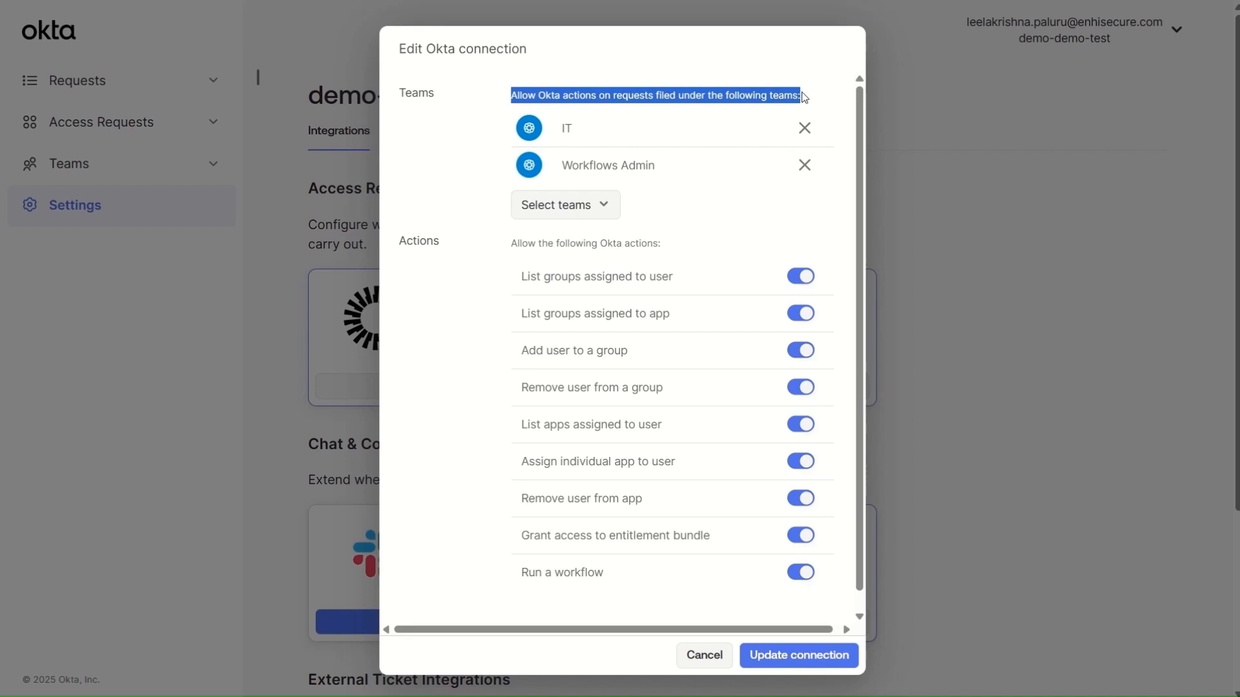
left_click(546, 205)
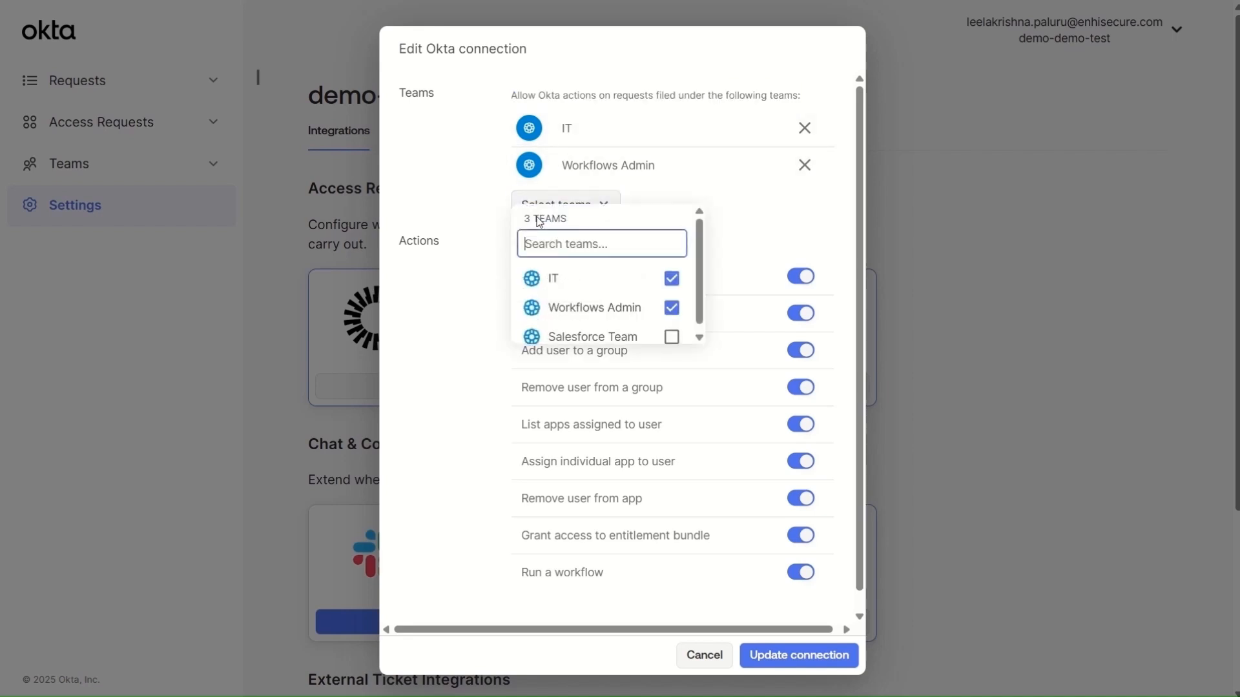
left_click(670, 336)
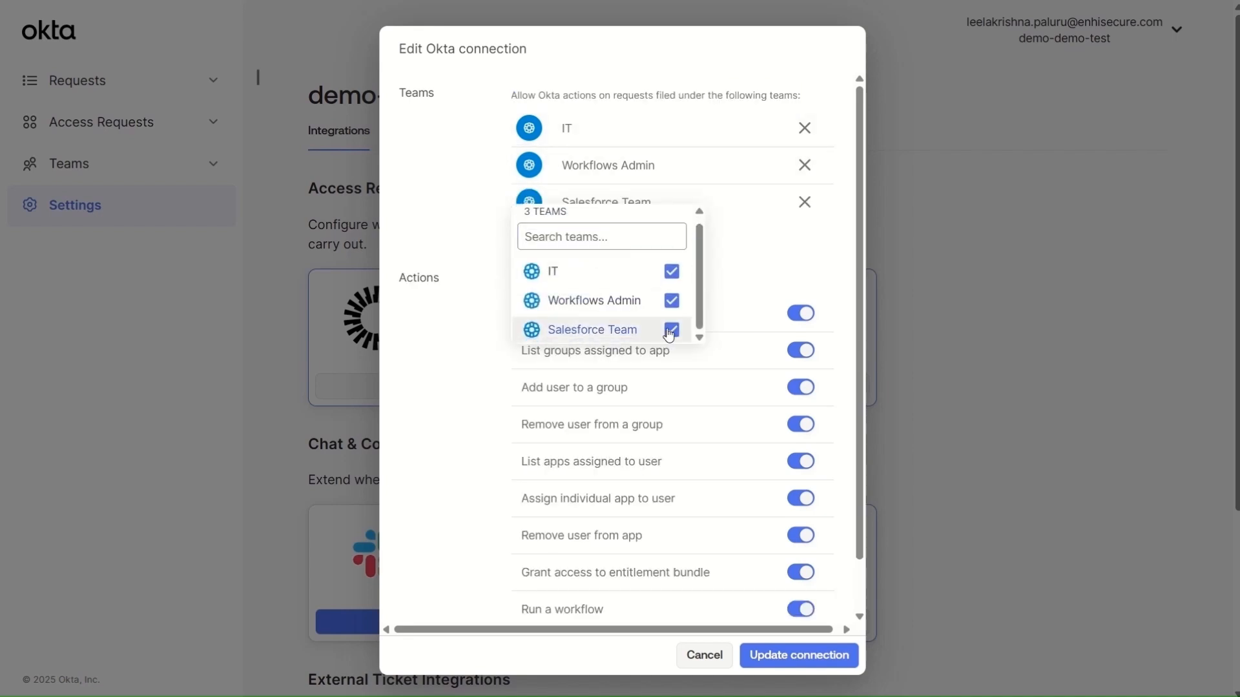
left_click(785, 258)
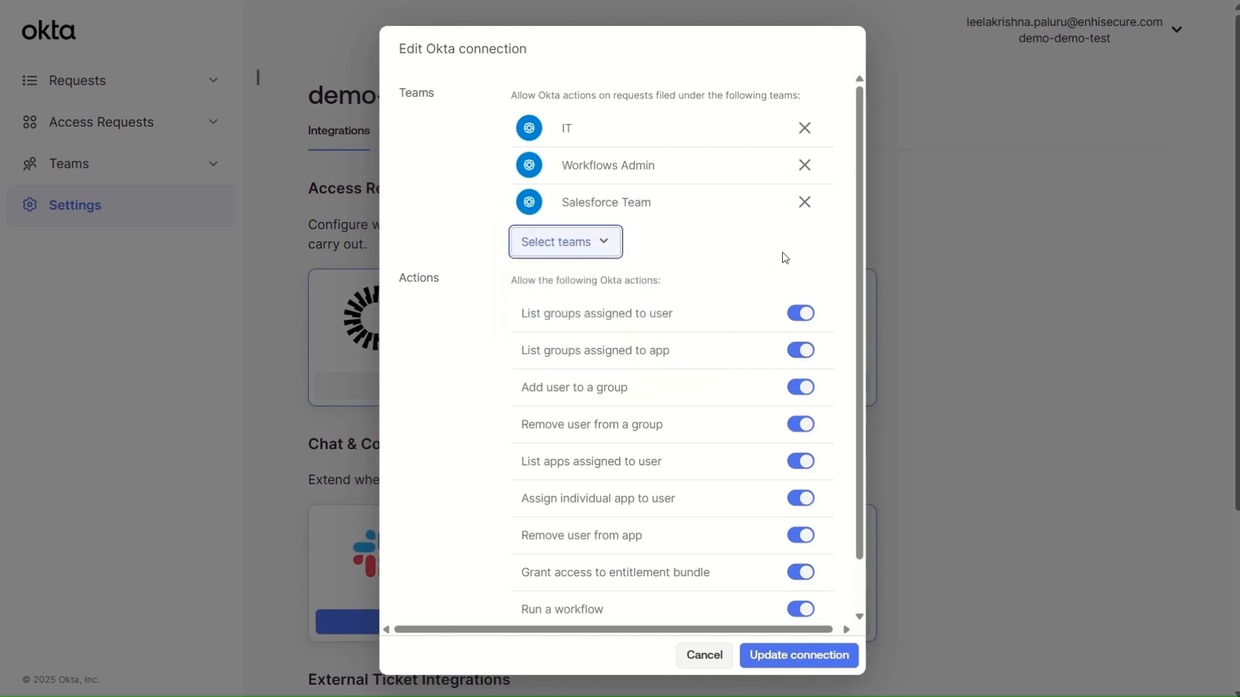
scroll(785, 259, "down", 1)
left_click_drag(521, 554, 617, 561)
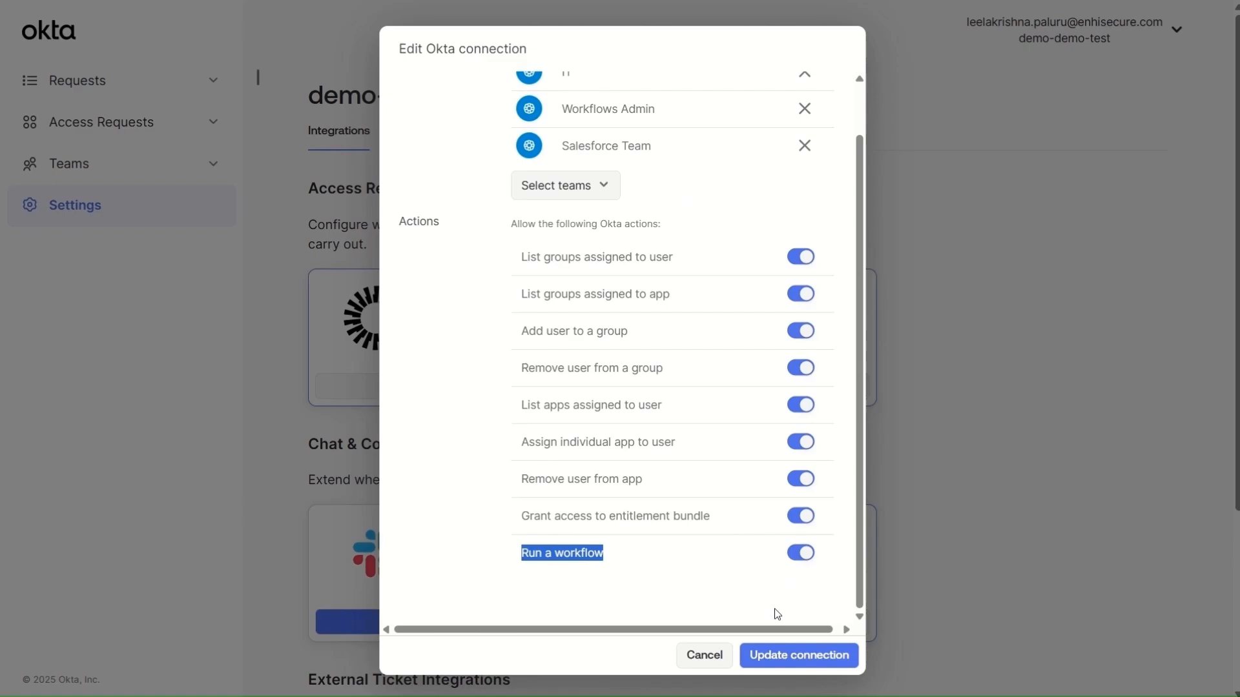
left_click(778, 653)
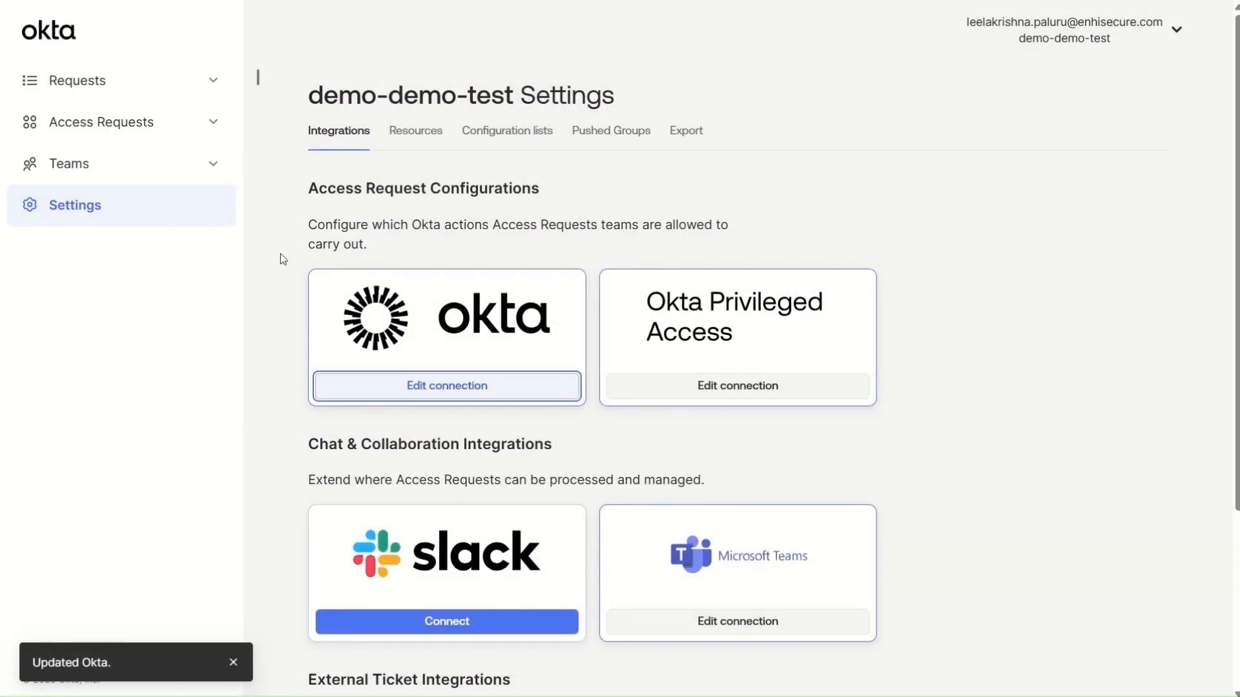
Step: Open Salesforce Team from the list of all teams and start a new request type for it
left_click(194, 171)
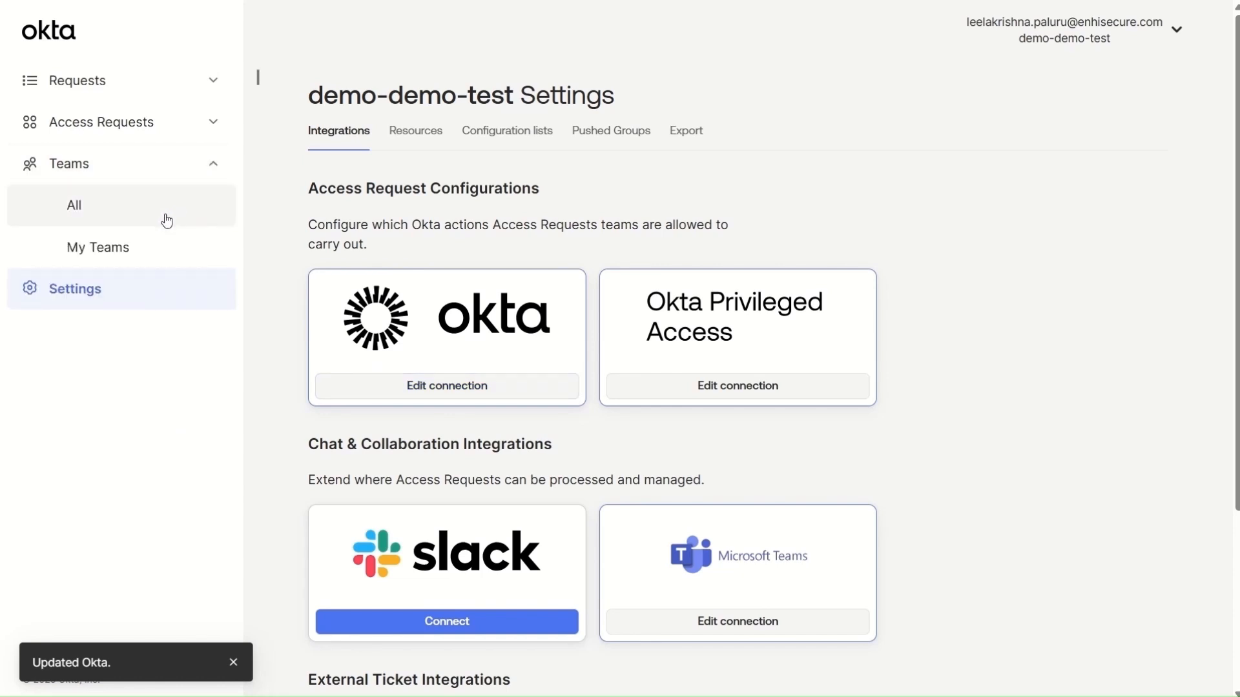
left_click(166, 218)
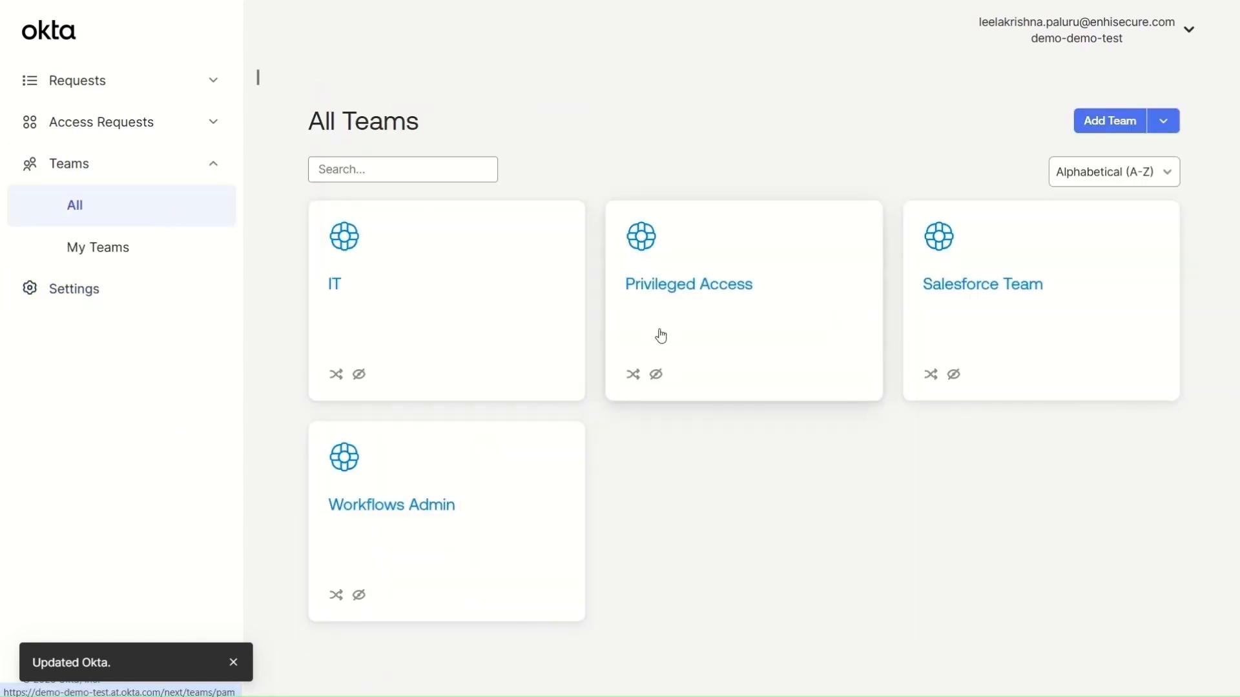
left_click(963, 327)
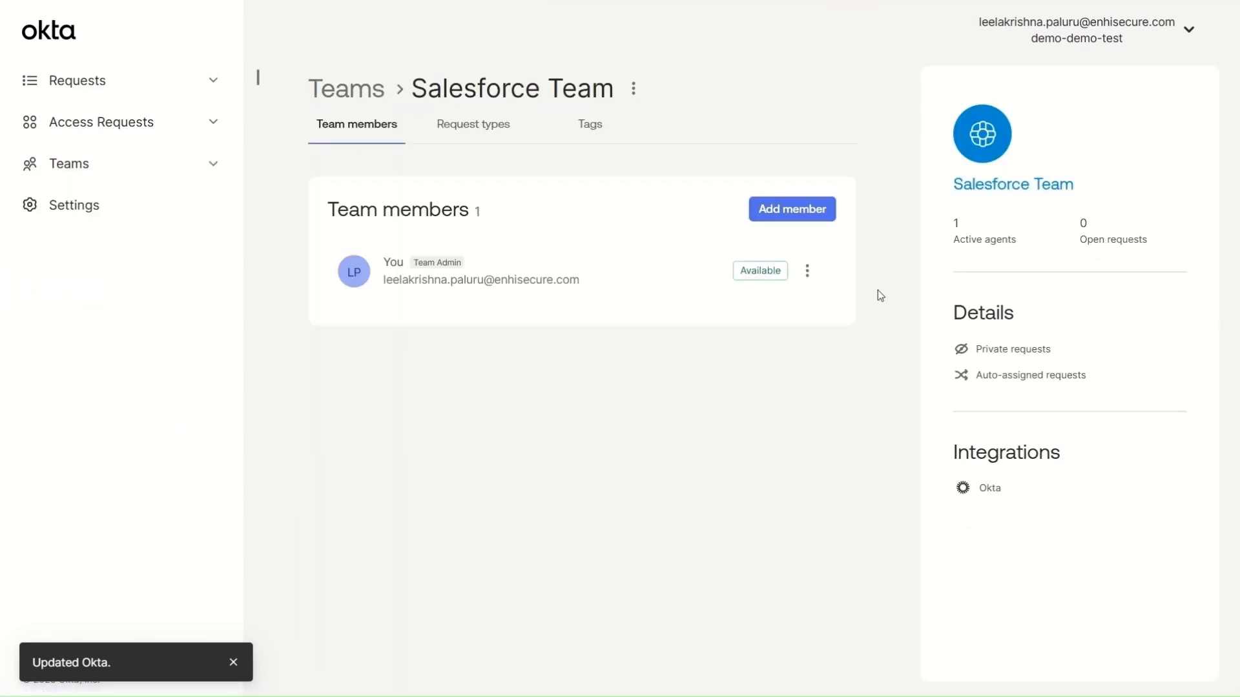
left_click(488, 135)
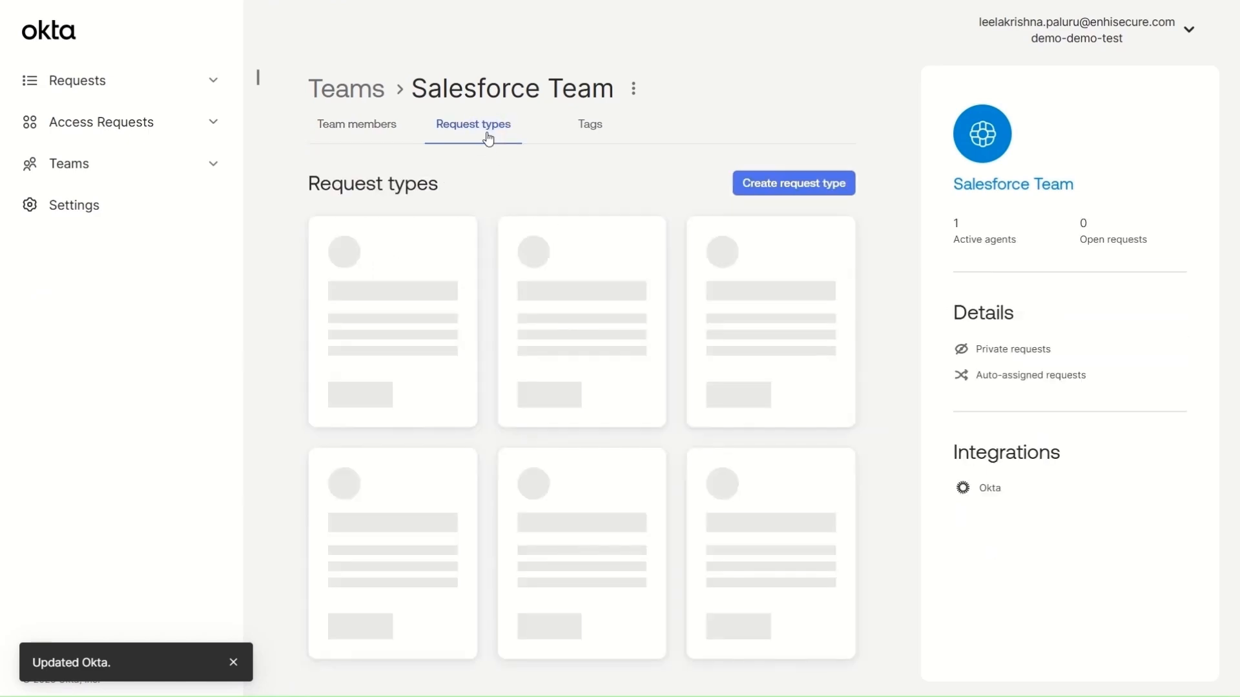
left_click(825, 190)
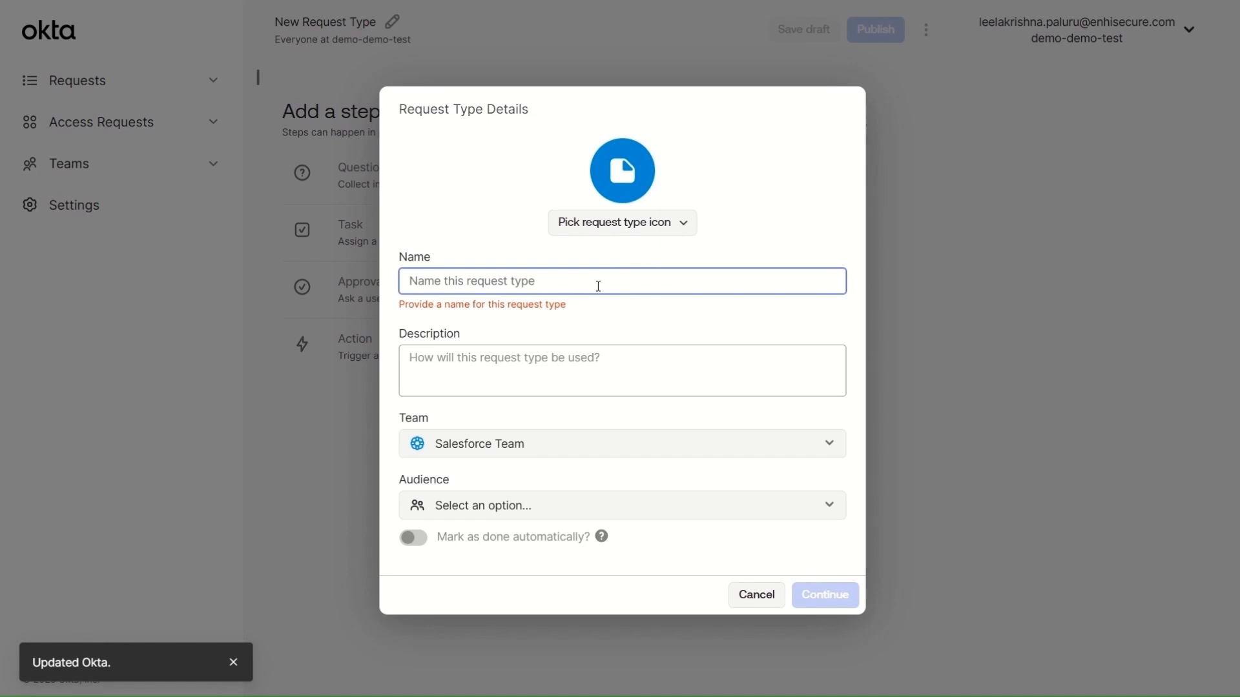
Step: Name the request type "Access For Salesforce Application" and enter the description "Use this for Accessing Salesforce App"
type("Acce")
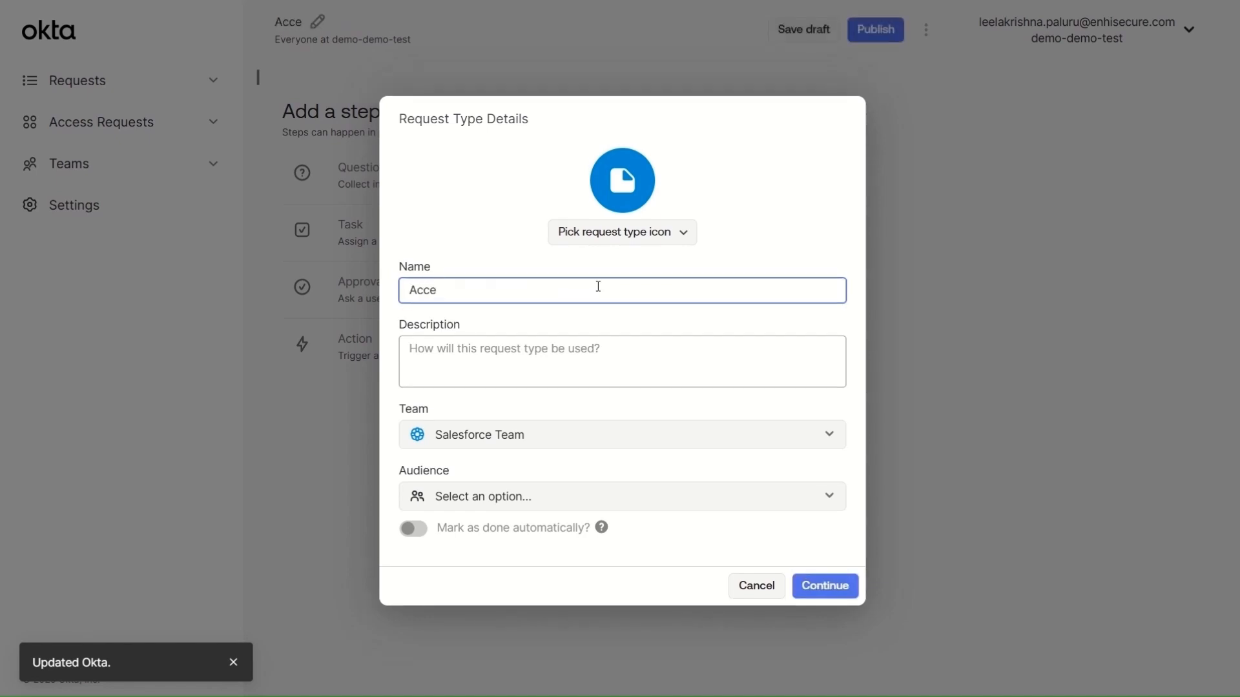
type("ss For the")
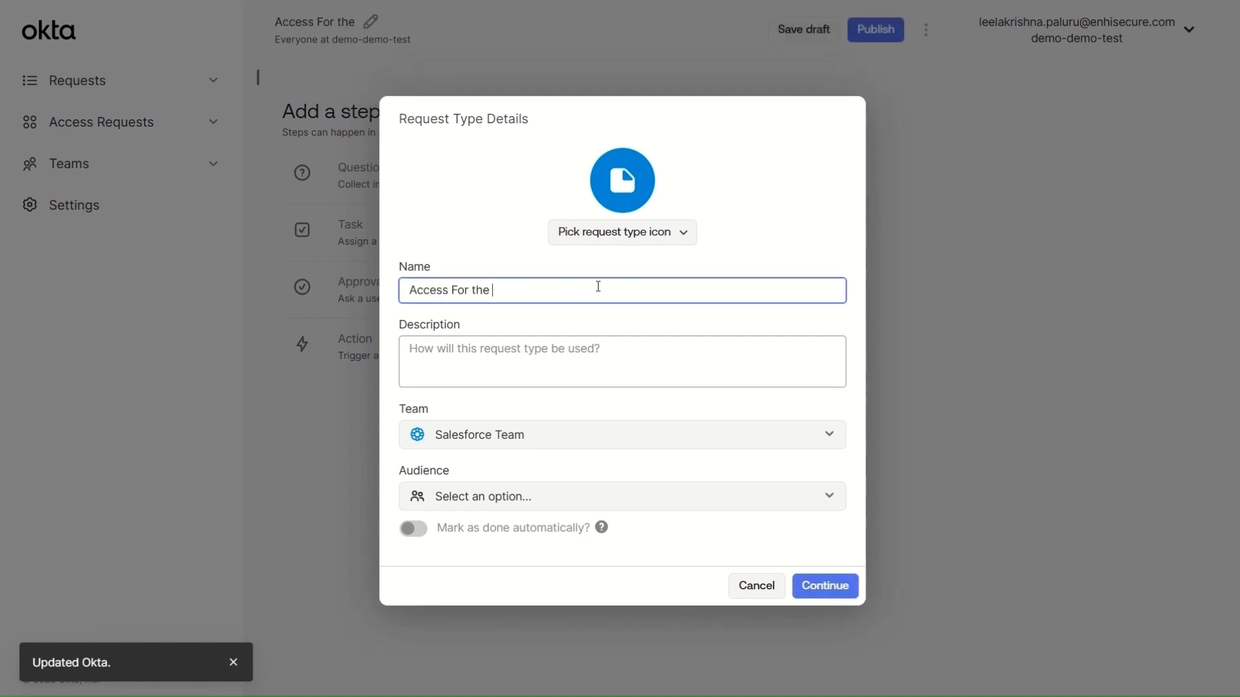
key("BackSpace")
key("BackSpace")
key("BackSpace")
type("Salesforce Applicationn")
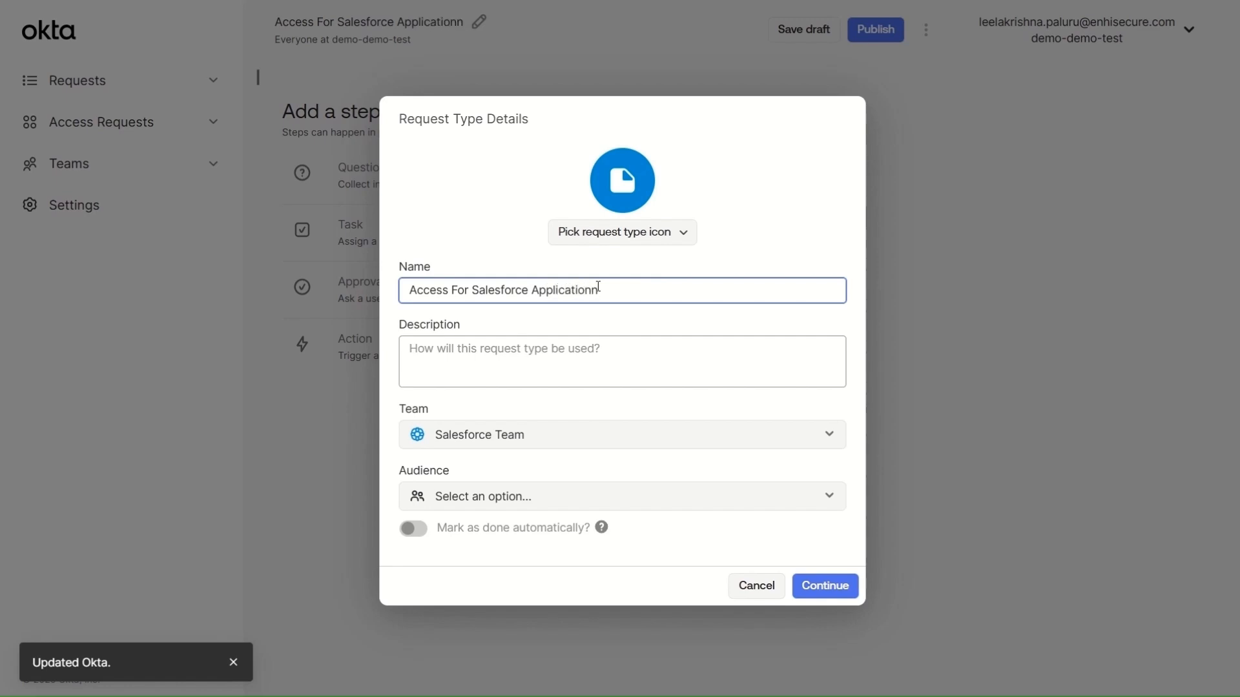
key("BackSpace")
left_click(587, 357)
type("US")
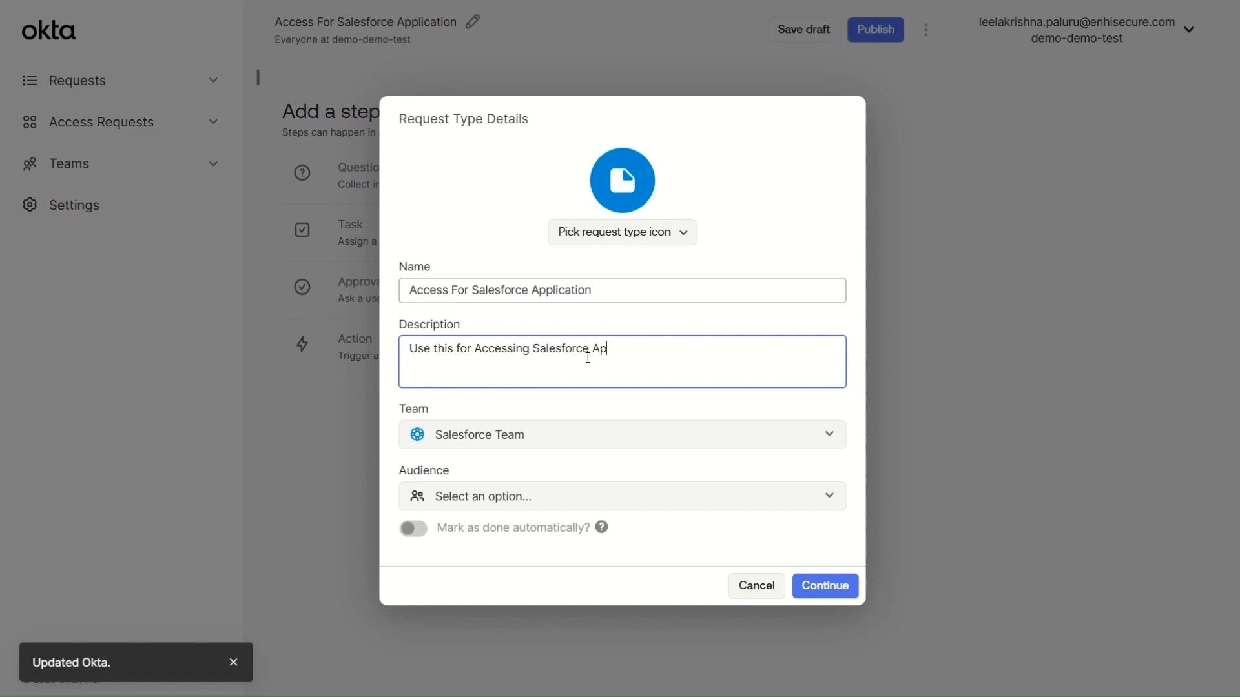
Step: Set the audience to the Okta group "Salesforce Group for Access Request" and continue to the request type's steps
left_click(565, 487)
mouse_move(536, 566)
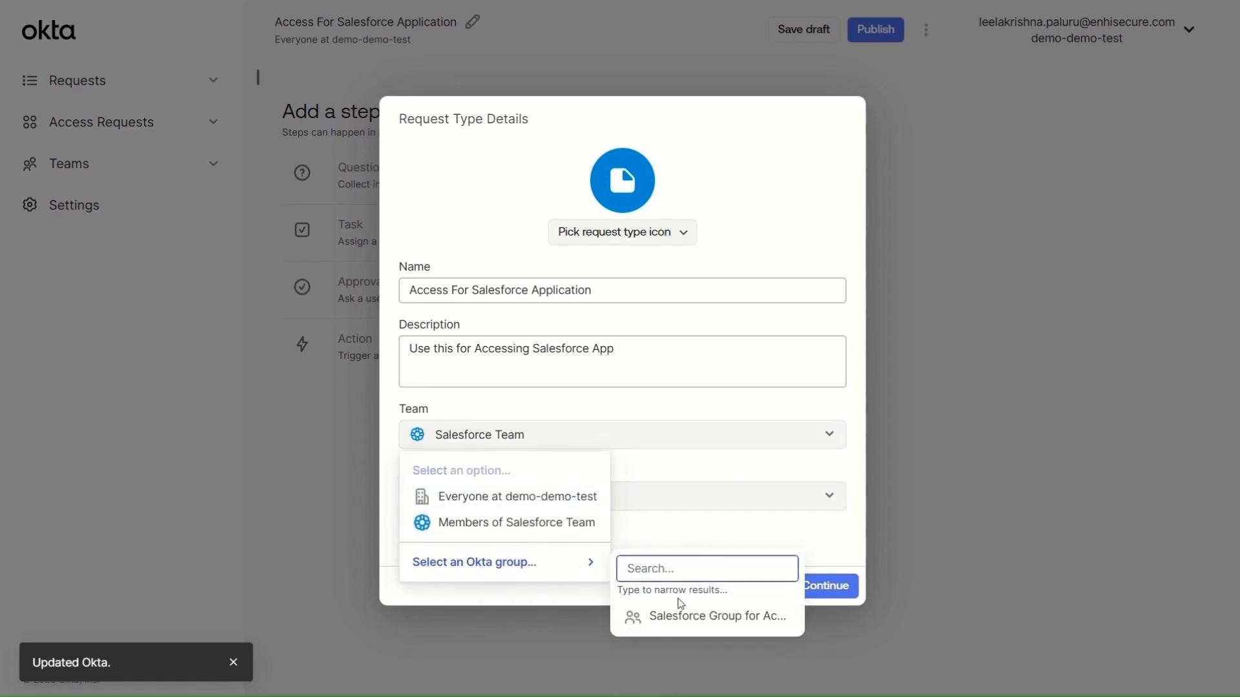
left_click(675, 616)
left_click(821, 586)
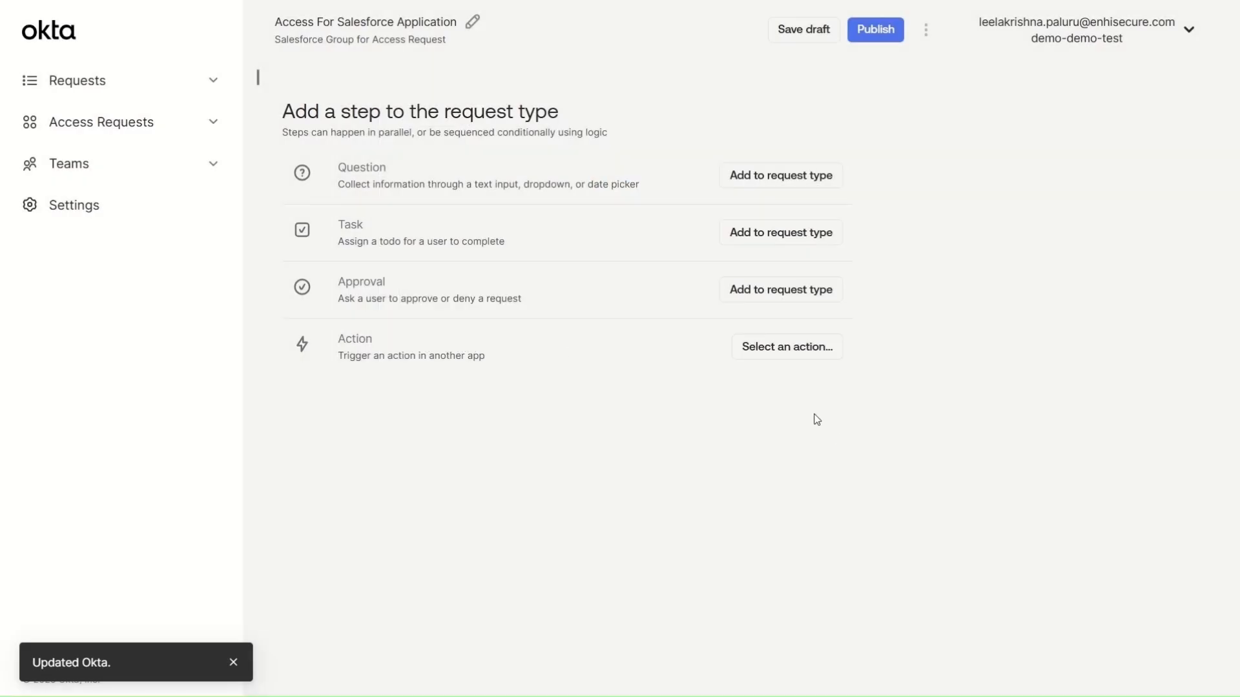
double_click(347, 166)
left_click_drag(339, 230, 378, 236)
left_click_drag(343, 288, 470, 340)
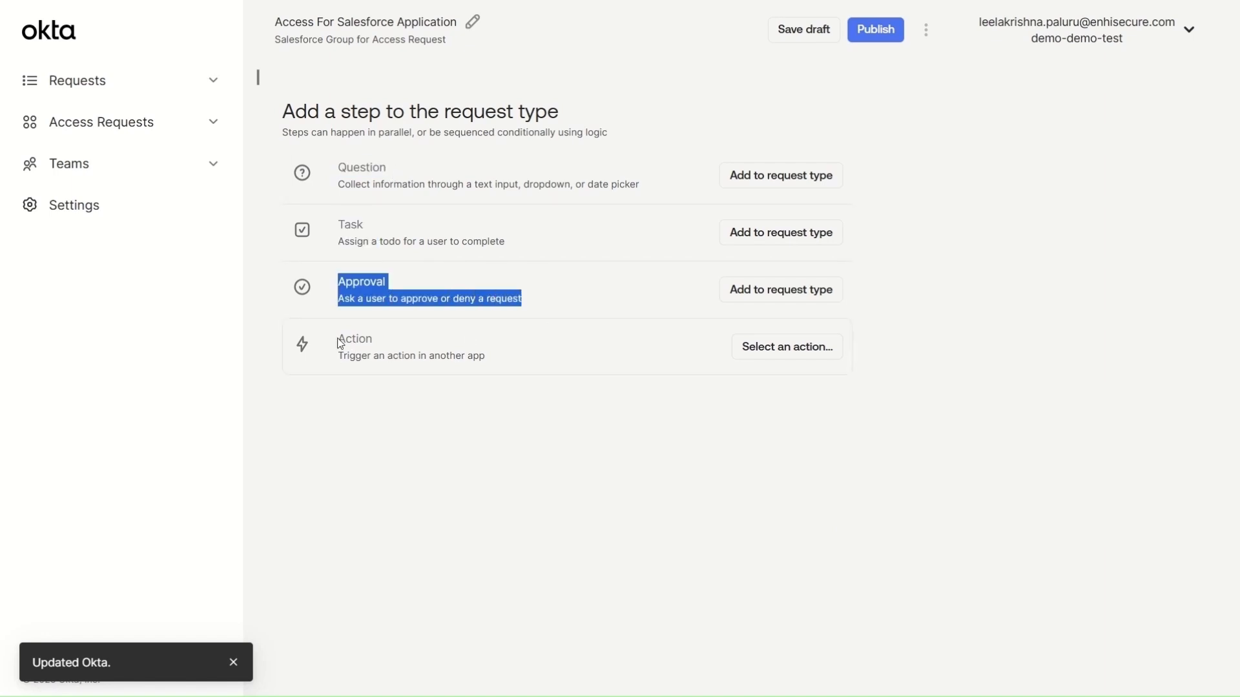
left_click_drag(342, 337, 492, 368)
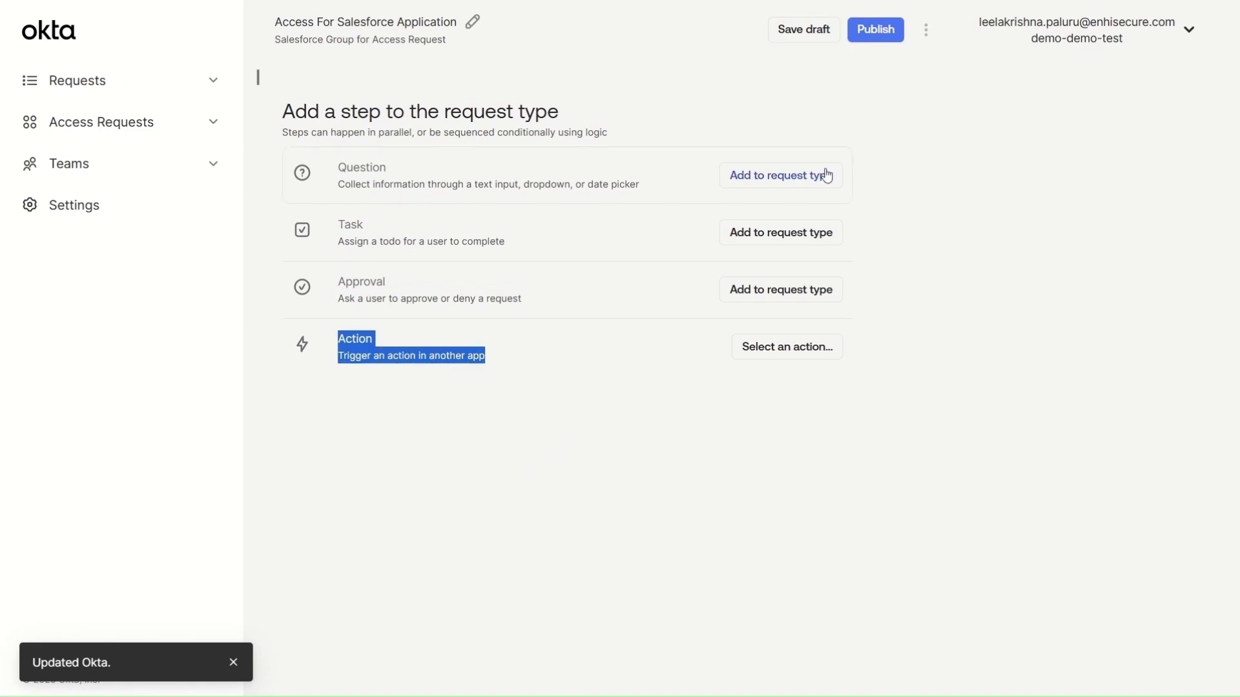
Step: Add a question to the request type with the text "Find the Role Below?"
left_click(783, 173)
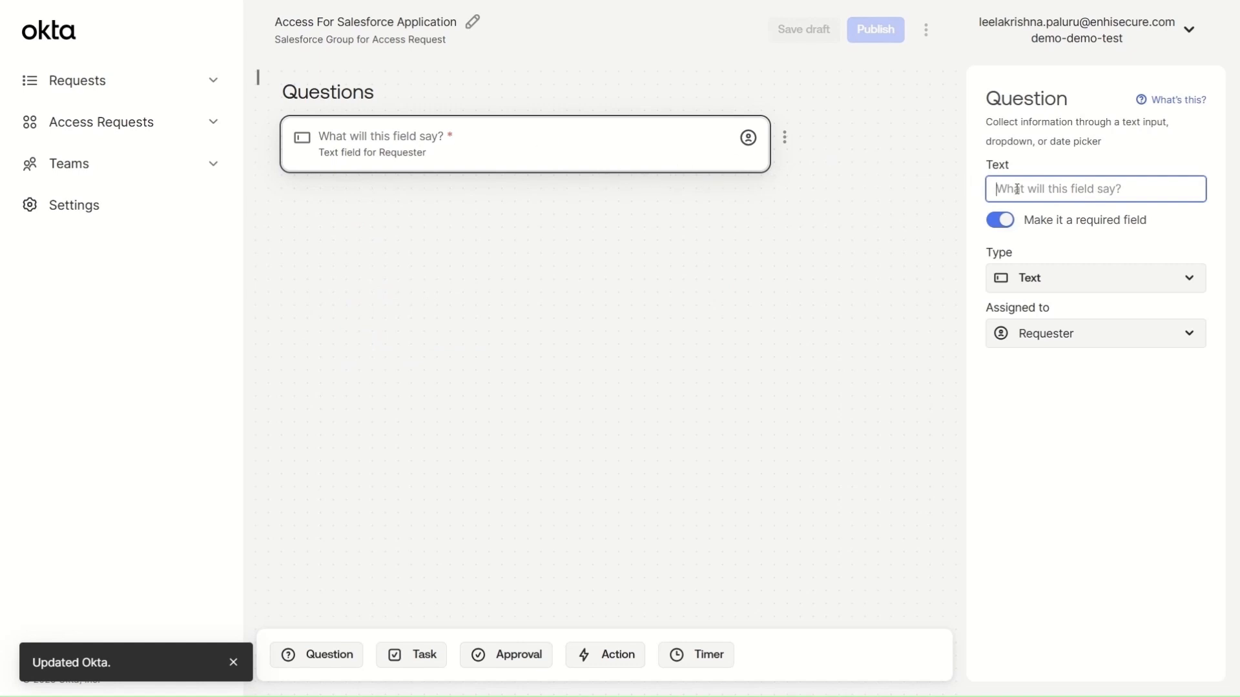
type("Find the ")
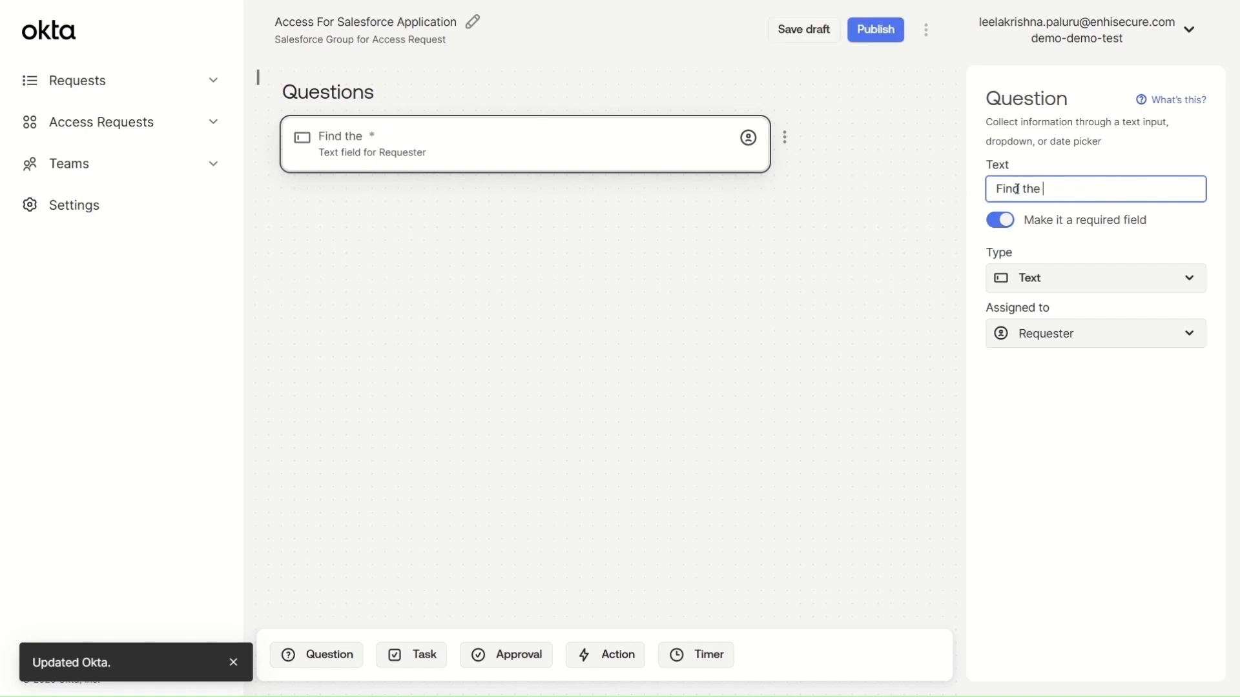
type("Role Below")
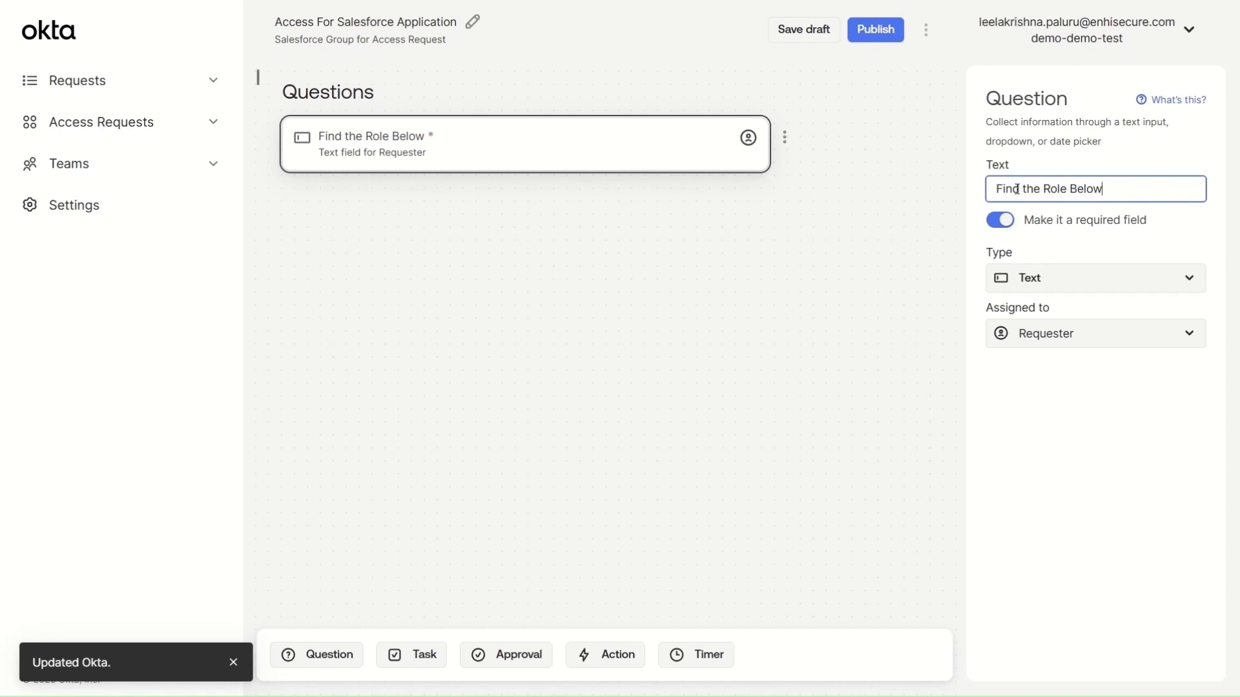
type("ow")
Step: Make the question a Dropdown with Salesforce Roles as its data source, and dismiss the notification
left_click(1023, 283)
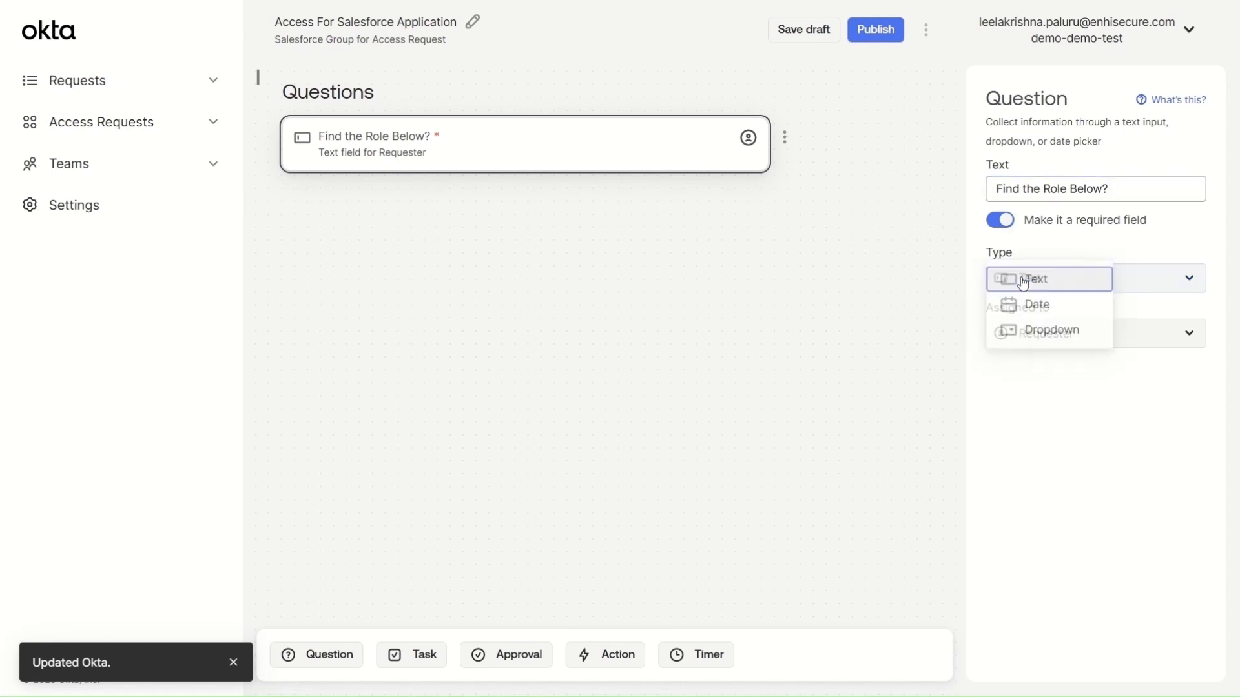
left_click(1039, 332)
left_click(1071, 350)
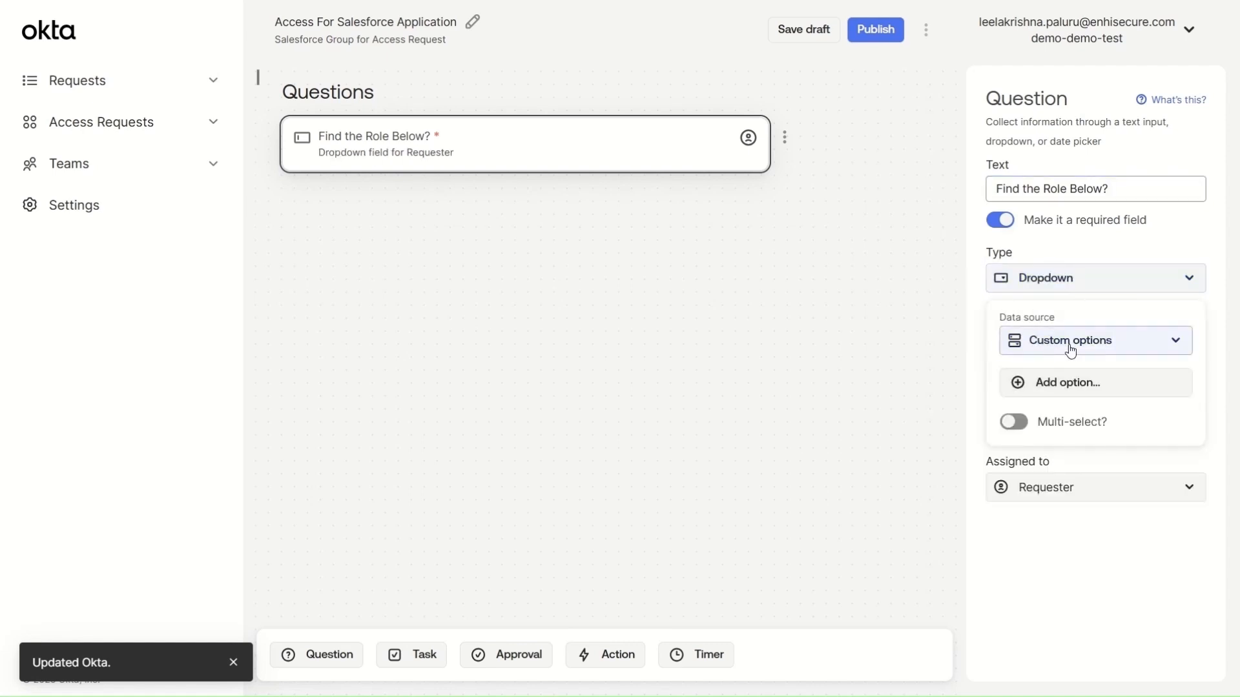
left_click(1074, 379)
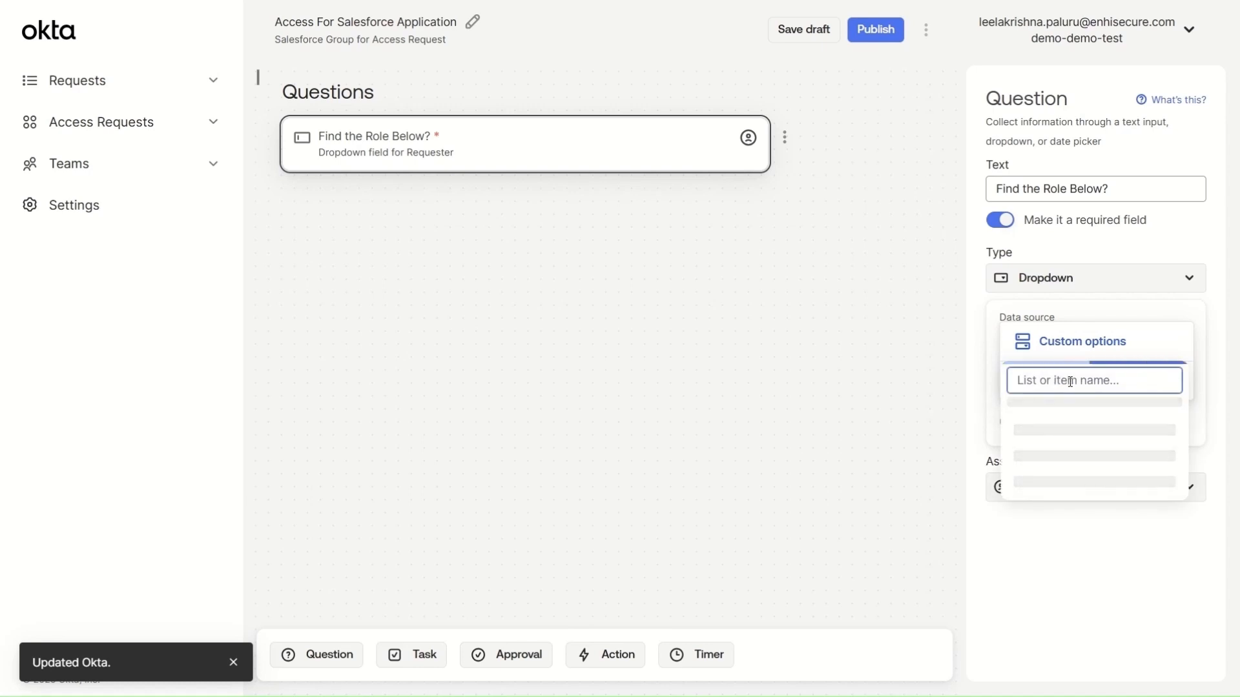
left_click(1084, 429)
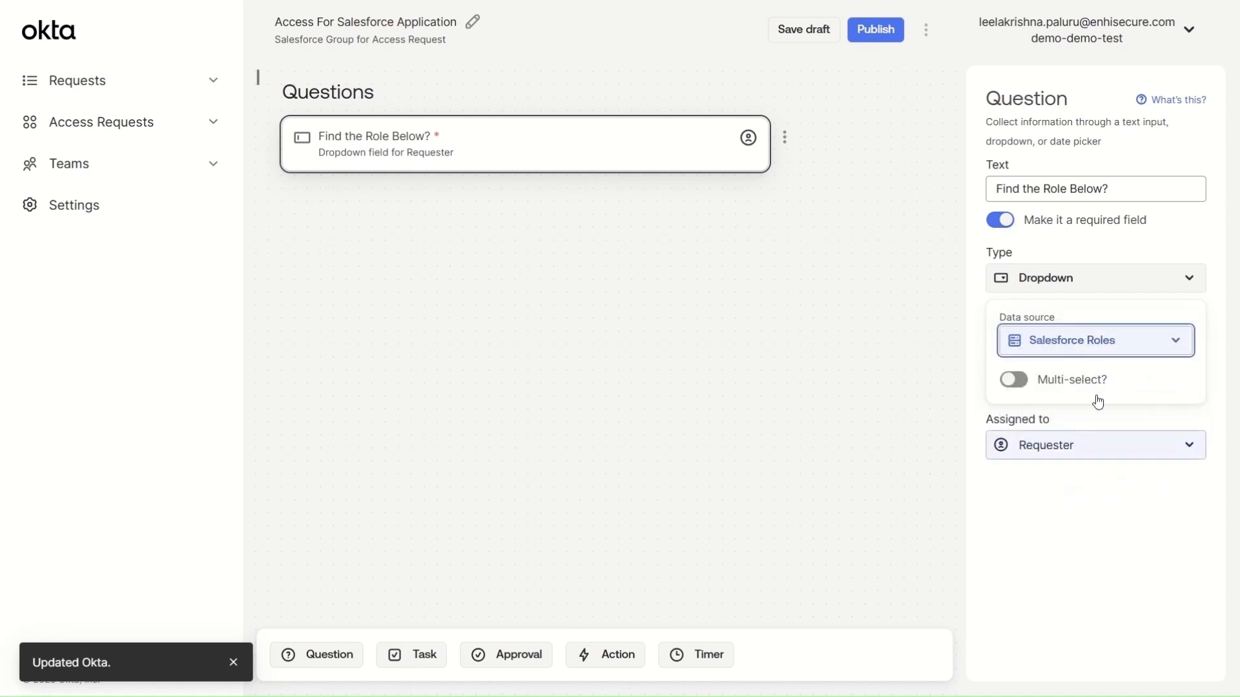
left_click(234, 664)
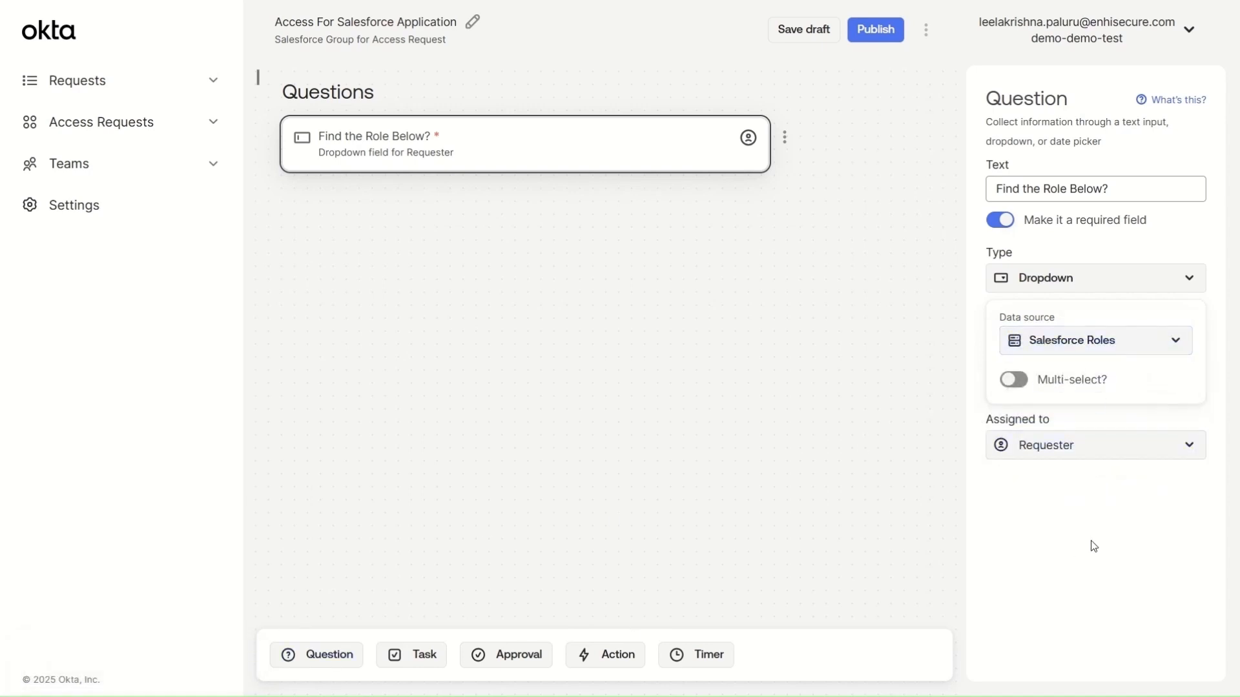
Step: Open the assignee choices for the role question
left_click(1068, 452)
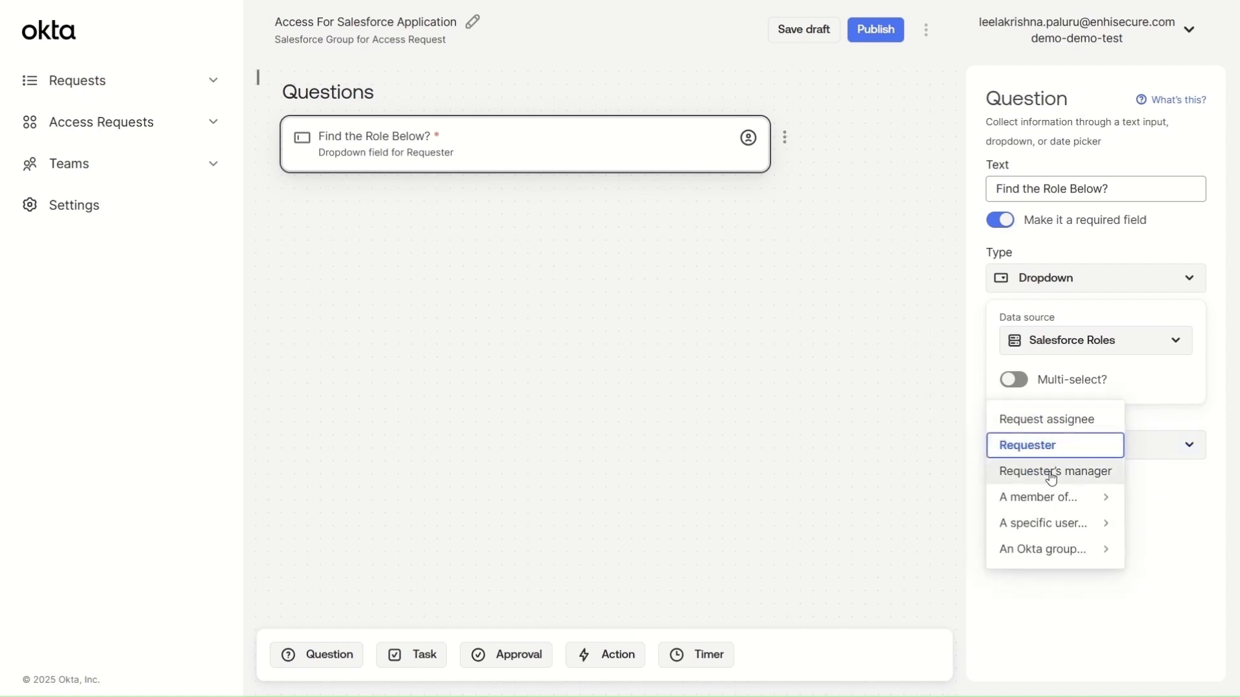
Step: Assign the "Find the Role Below?" question to the Requester and finish editing it
left_click(1088, 450)
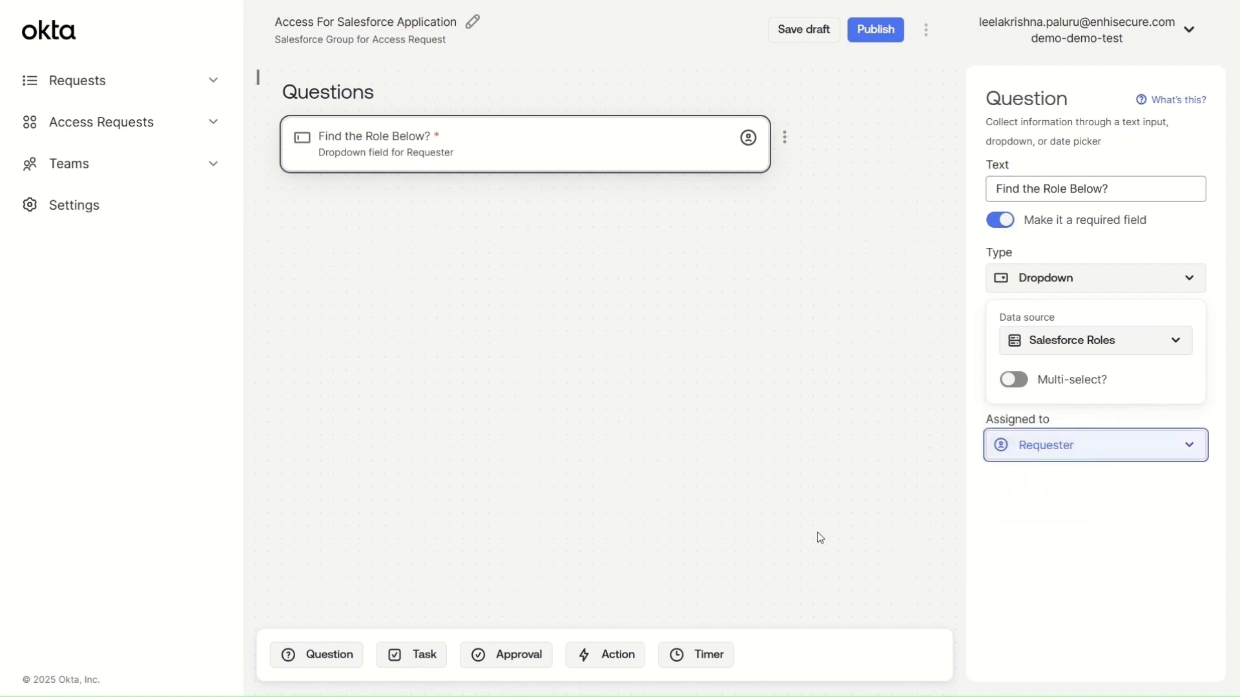
left_click(797, 465)
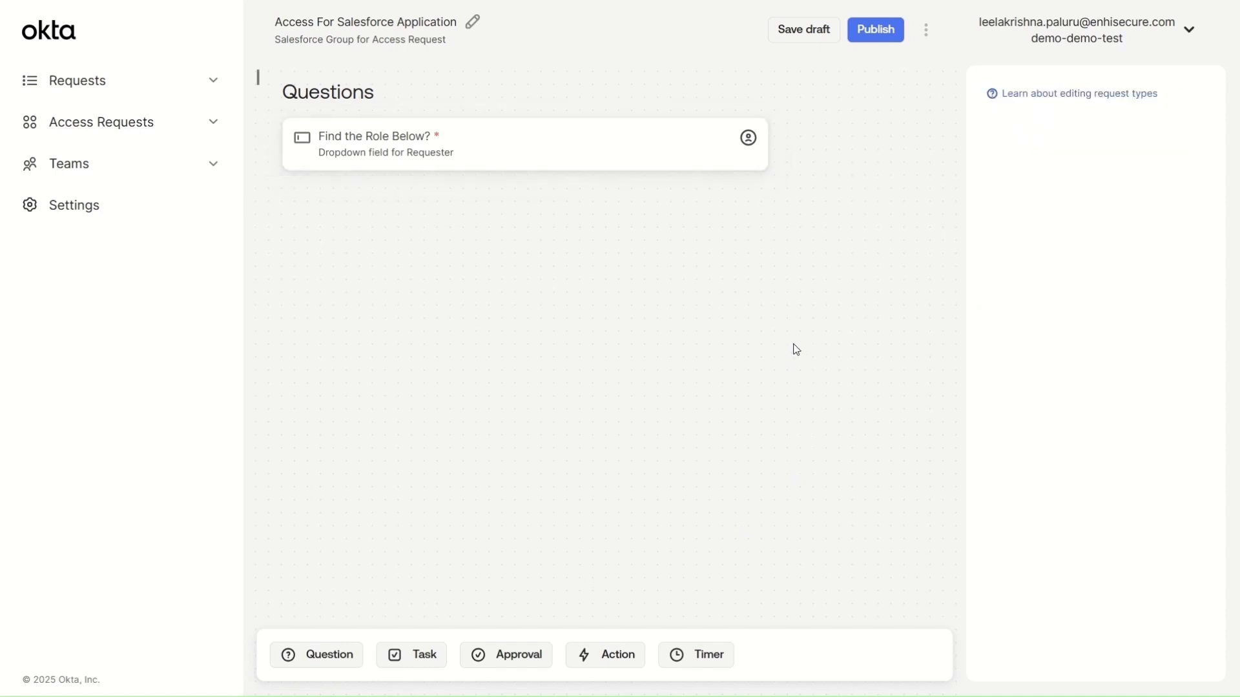
Step: Add a required question "Reason for the Access?" with the Text type
left_click(306, 651)
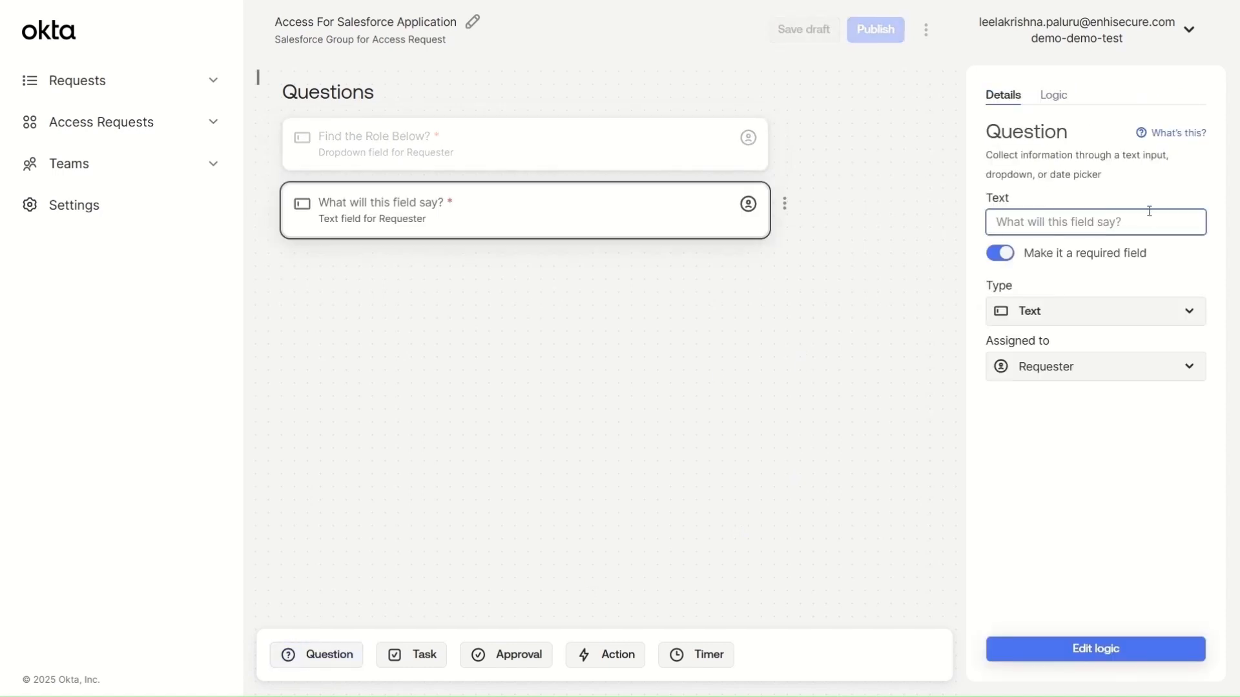
type("Rea")
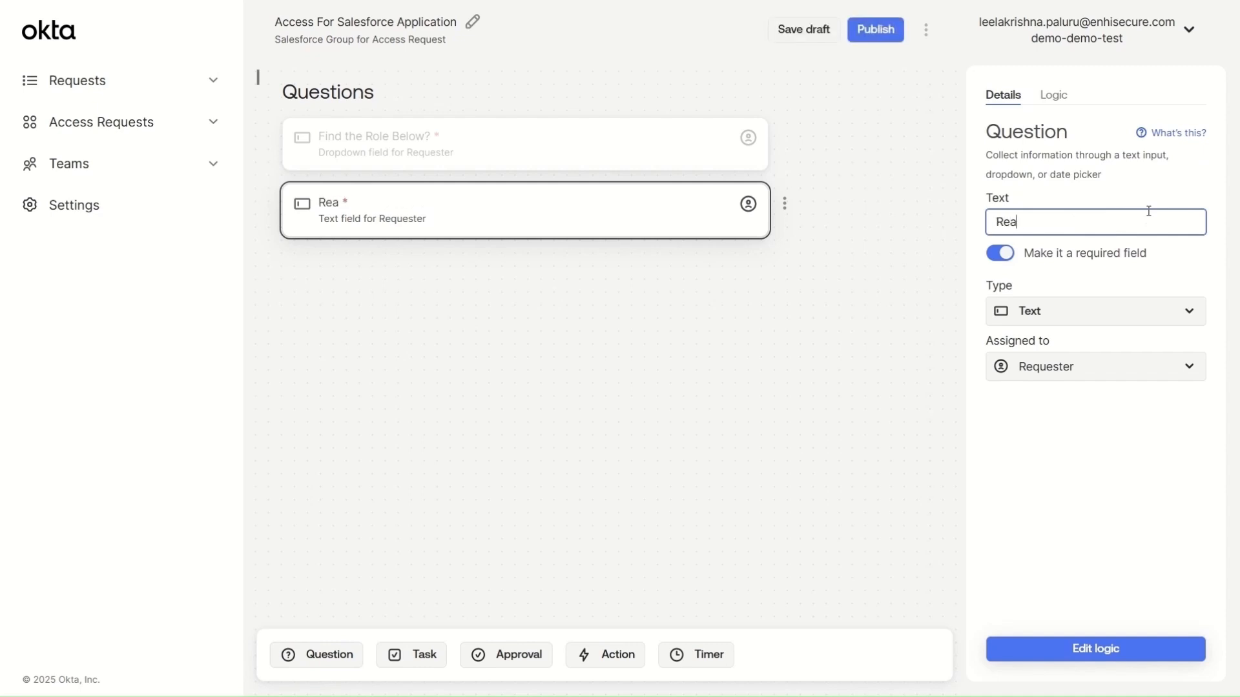
type("son for the Access?")
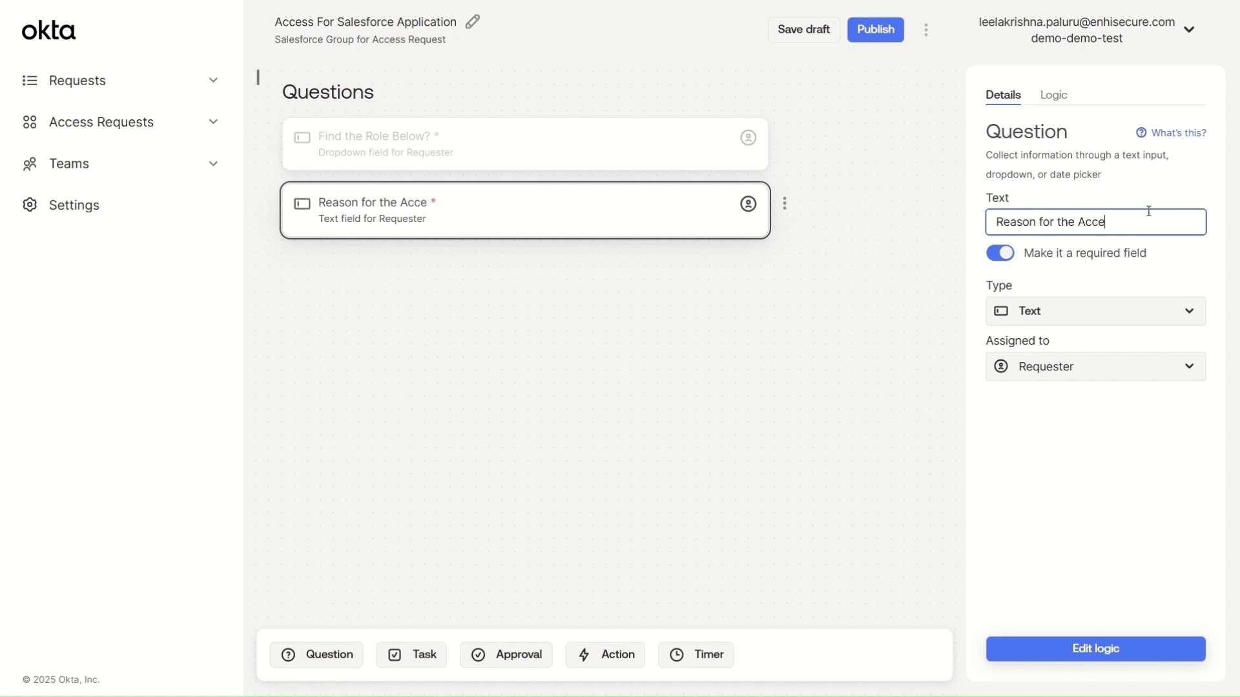
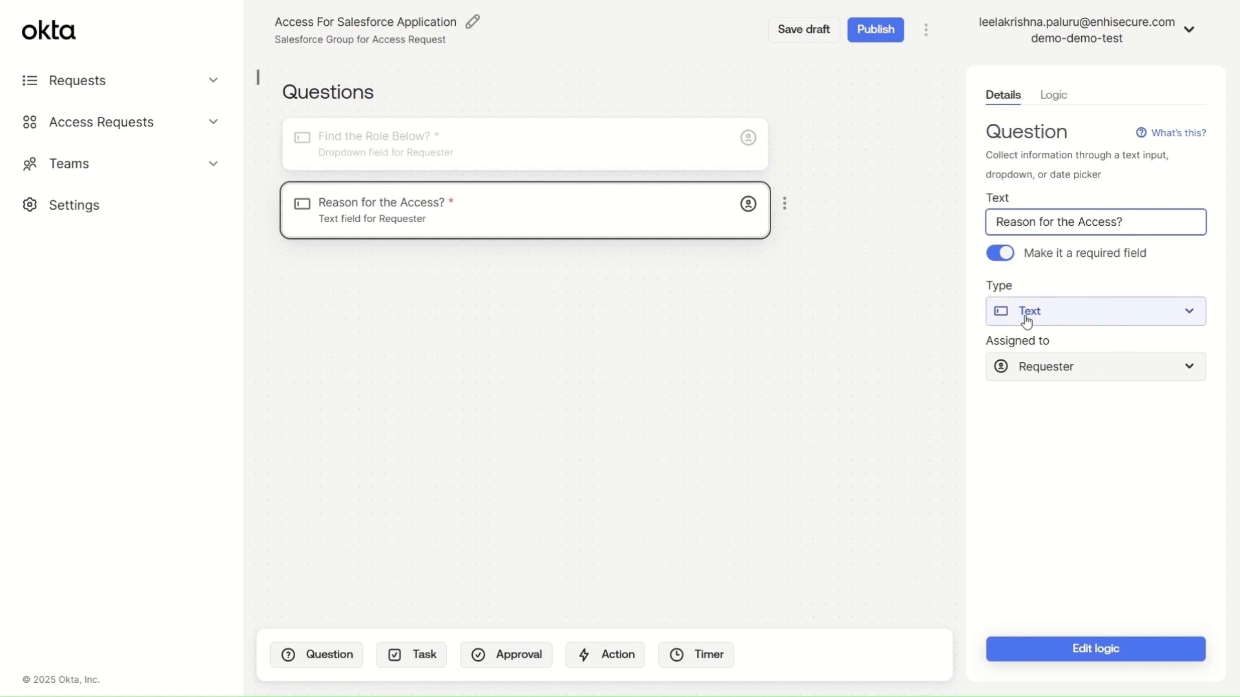
left_click(1058, 321)
left_click(1053, 314)
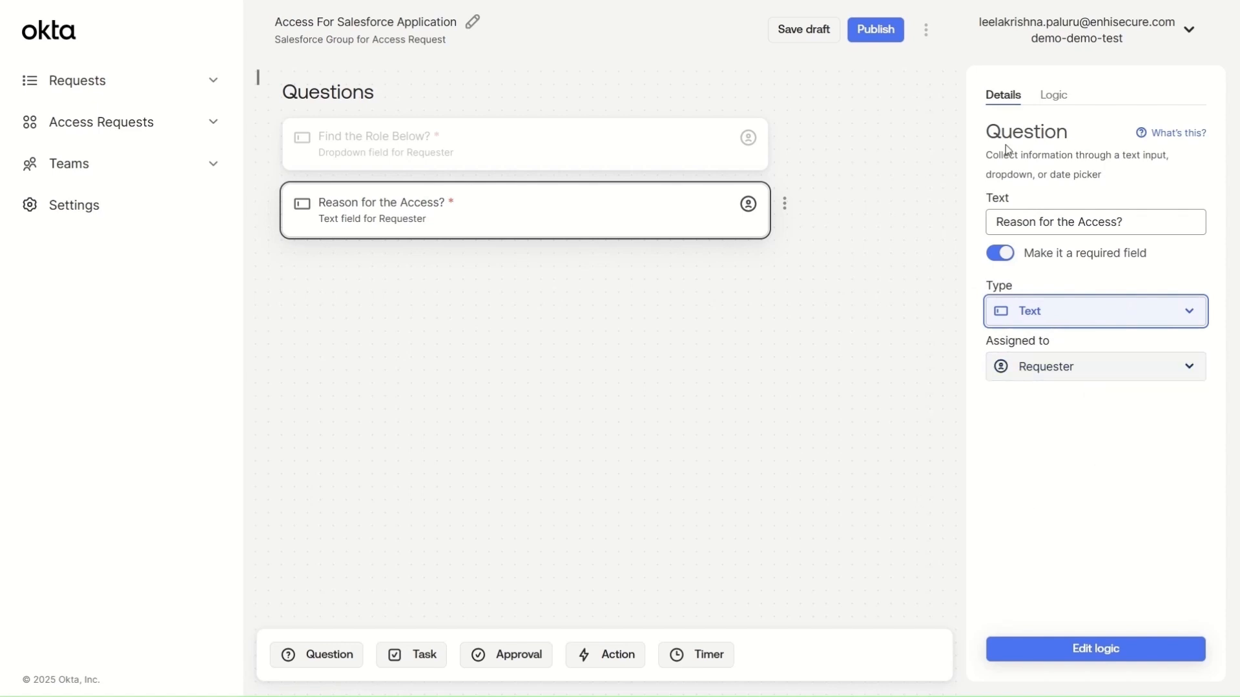
Step: Set the "Reason for the Access?" question to show only if "Find the Role Below?" is not empty
left_click(1054, 97)
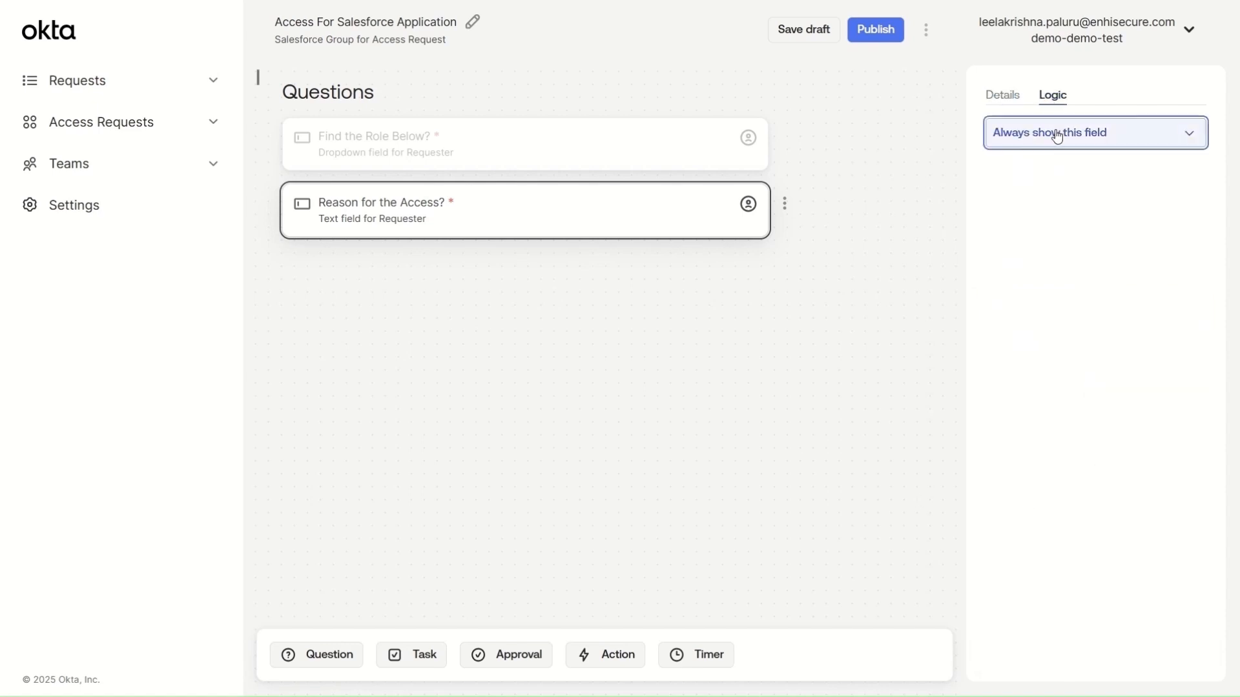
left_click(1060, 131)
left_click(1059, 195)
left_click(1063, 193)
left_click(1059, 218)
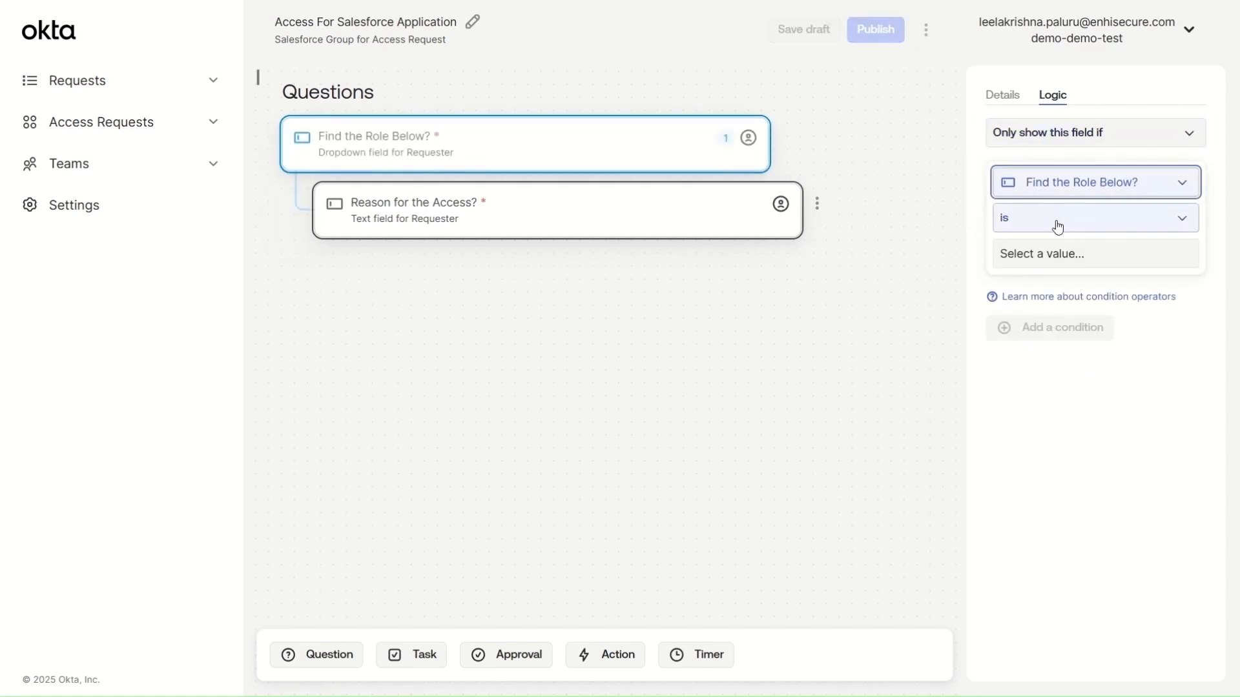
left_click(1058, 223)
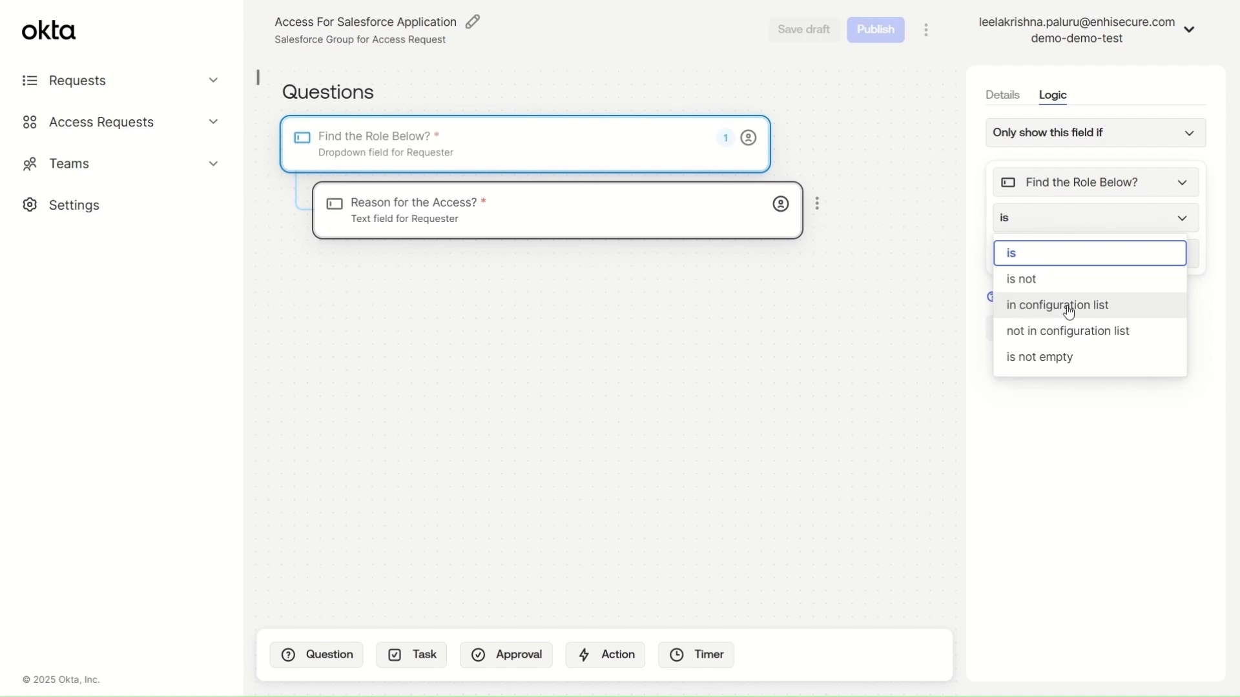
left_click(1041, 359)
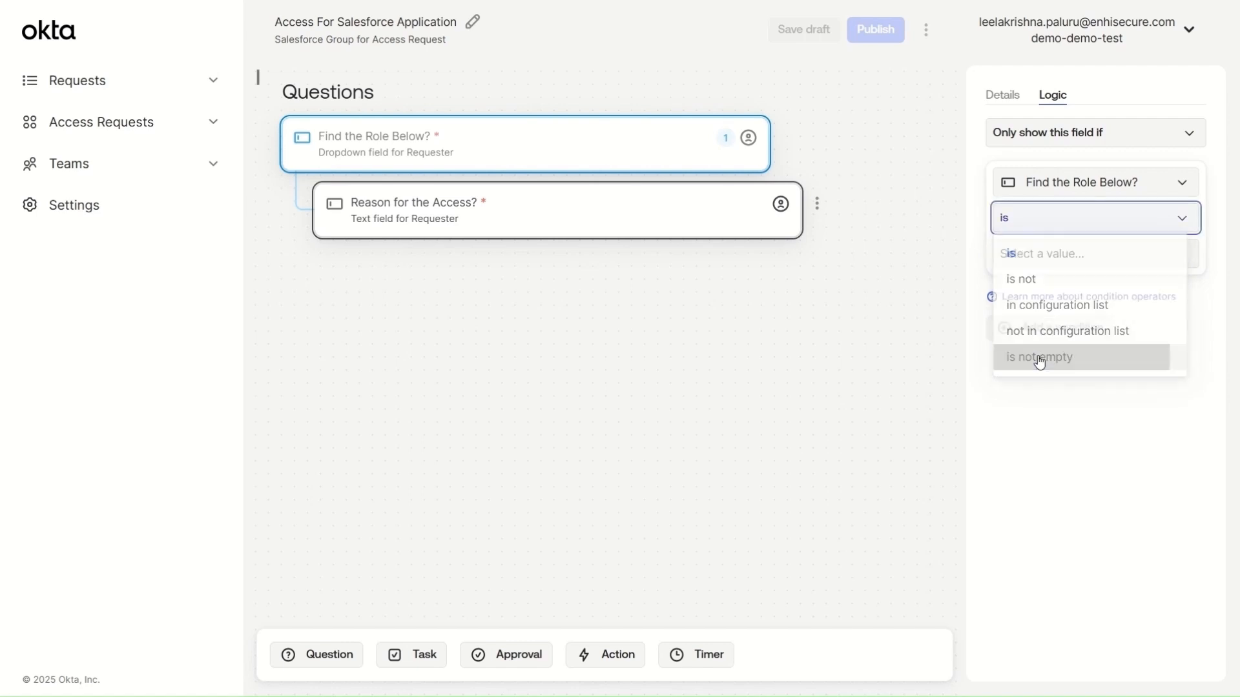
left_click(697, 376)
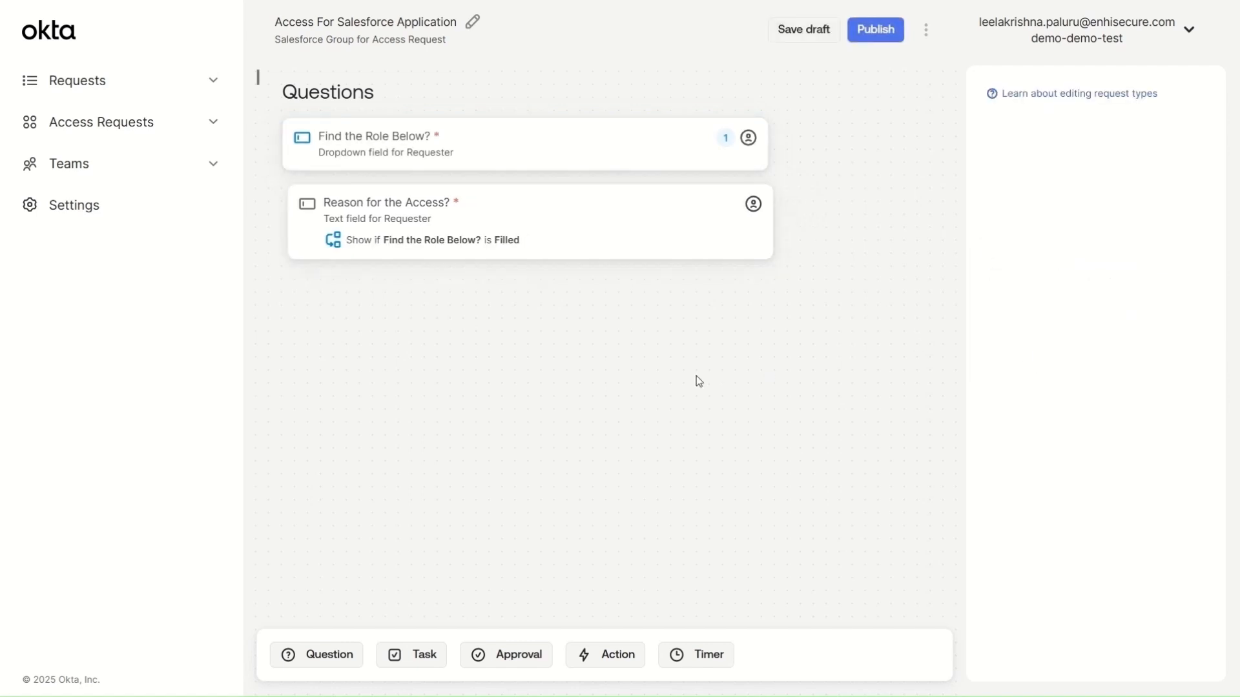
Step: Add a required question "Timeline?" with the Date type
left_click(320, 656)
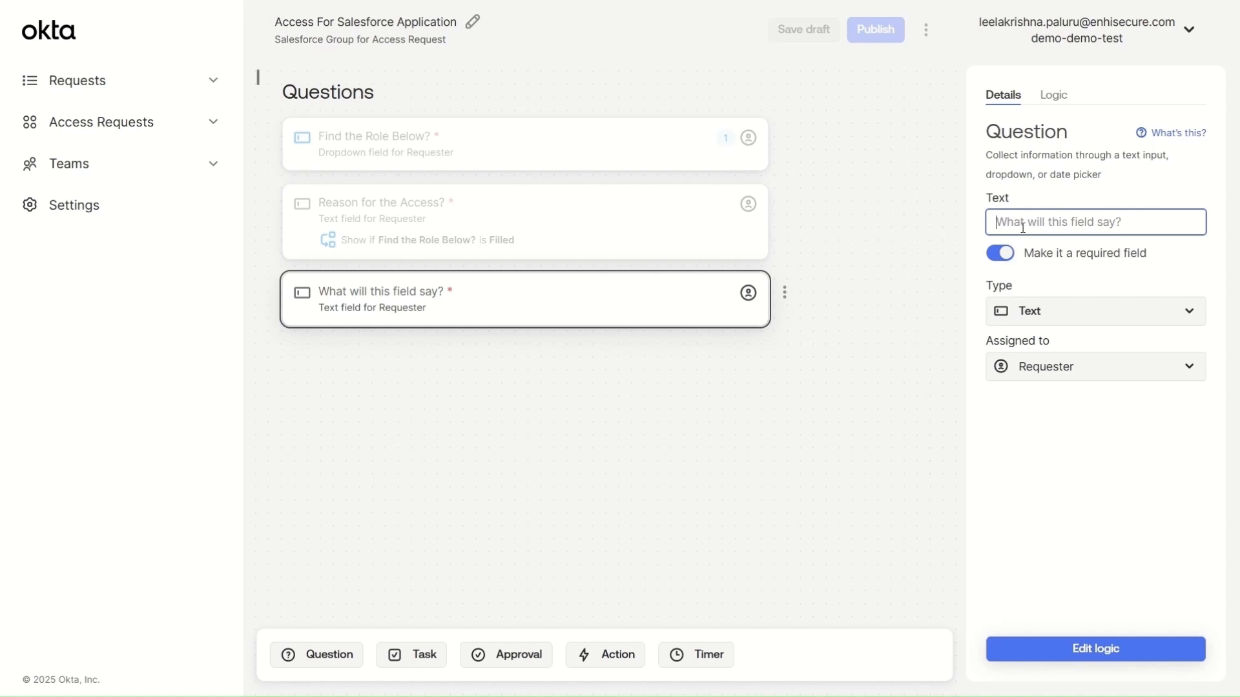
type("Timeline?")
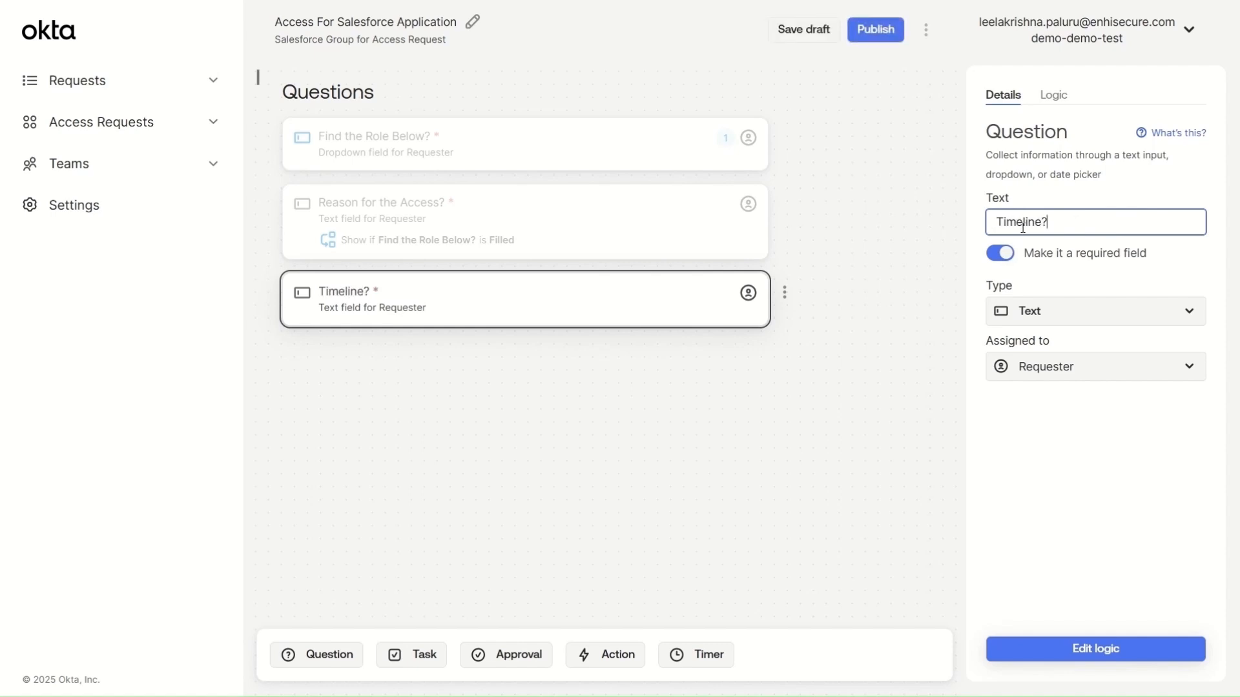
left_click(1038, 312)
left_click(1041, 349)
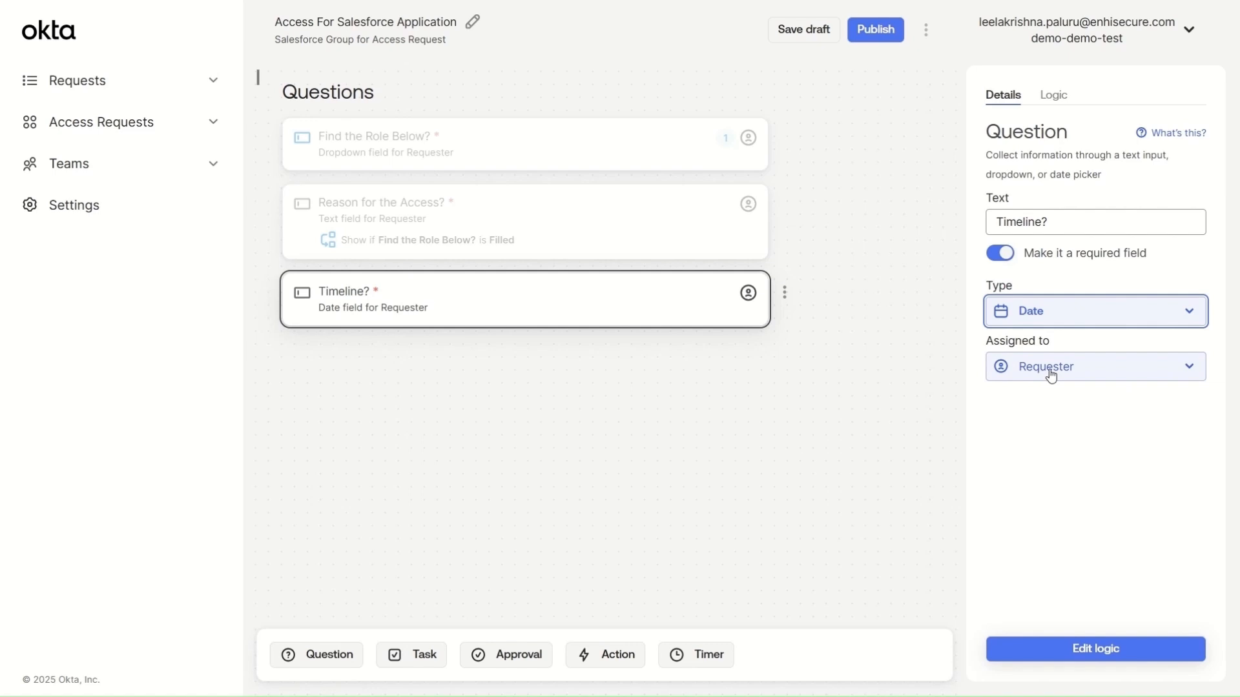
Step: Set the "Timeline?" question to show only if "Reason for the Access?" is not empty
left_click(1053, 97)
left_click(1040, 137)
left_click(1039, 191)
left_click(1070, 194)
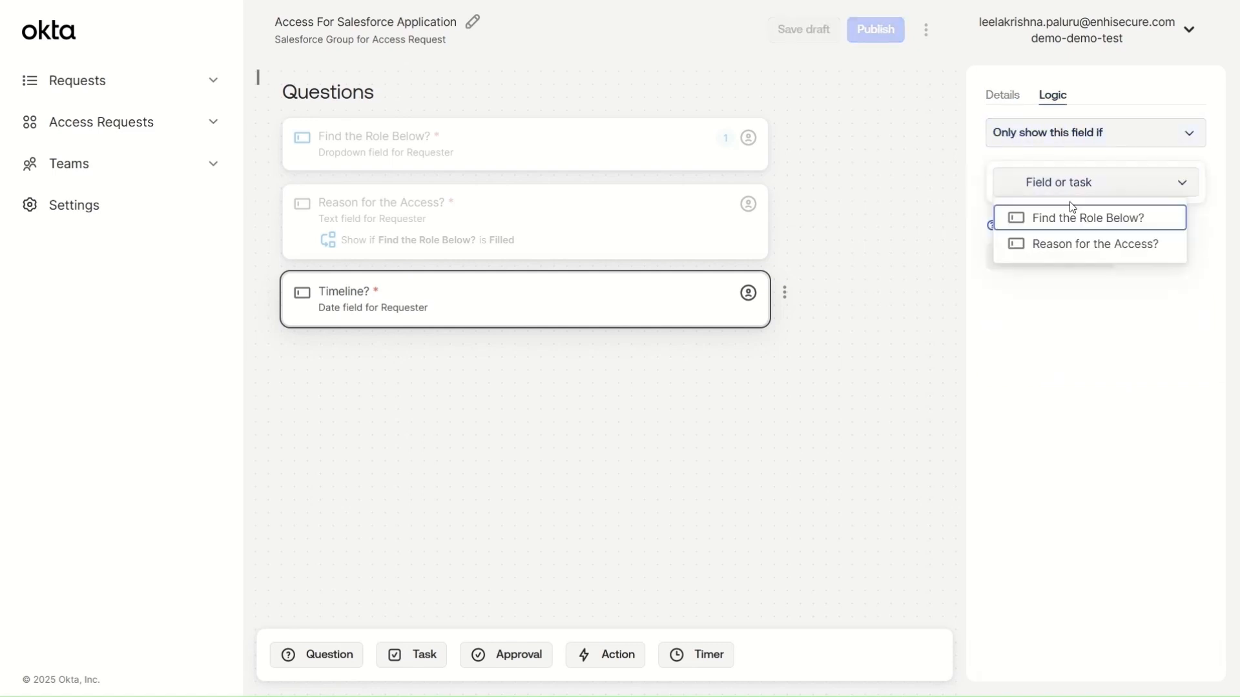
left_click(1067, 243)
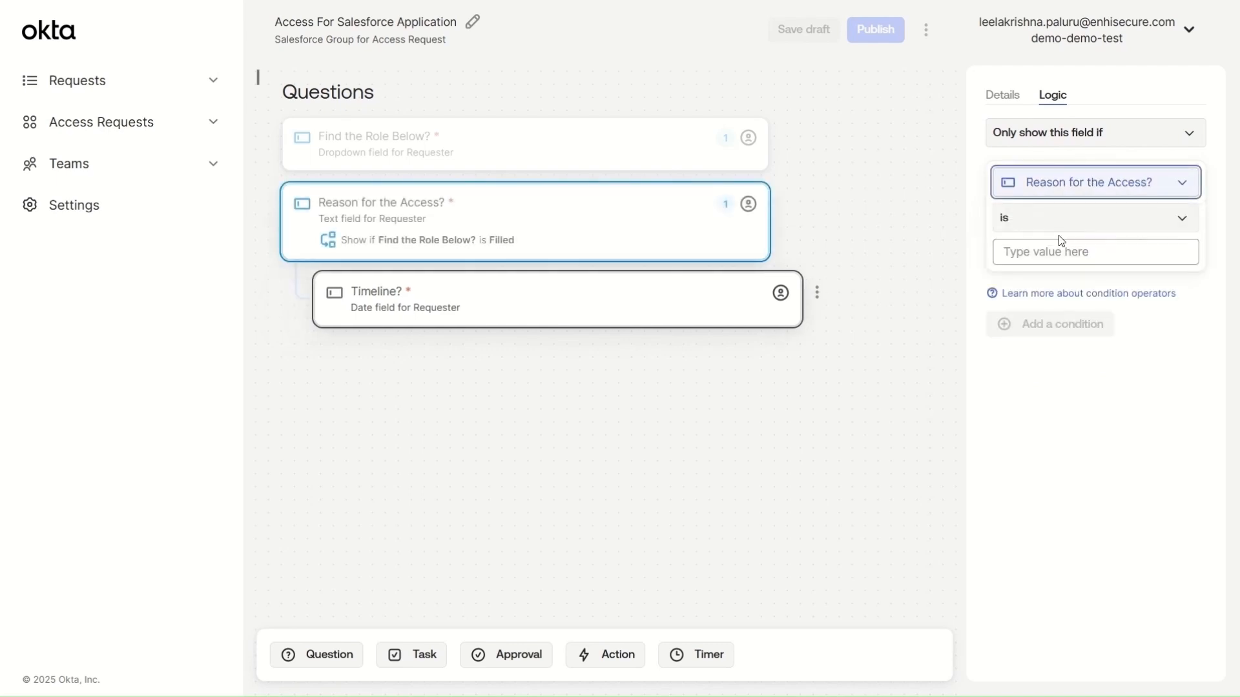
left_click(1065, 220)
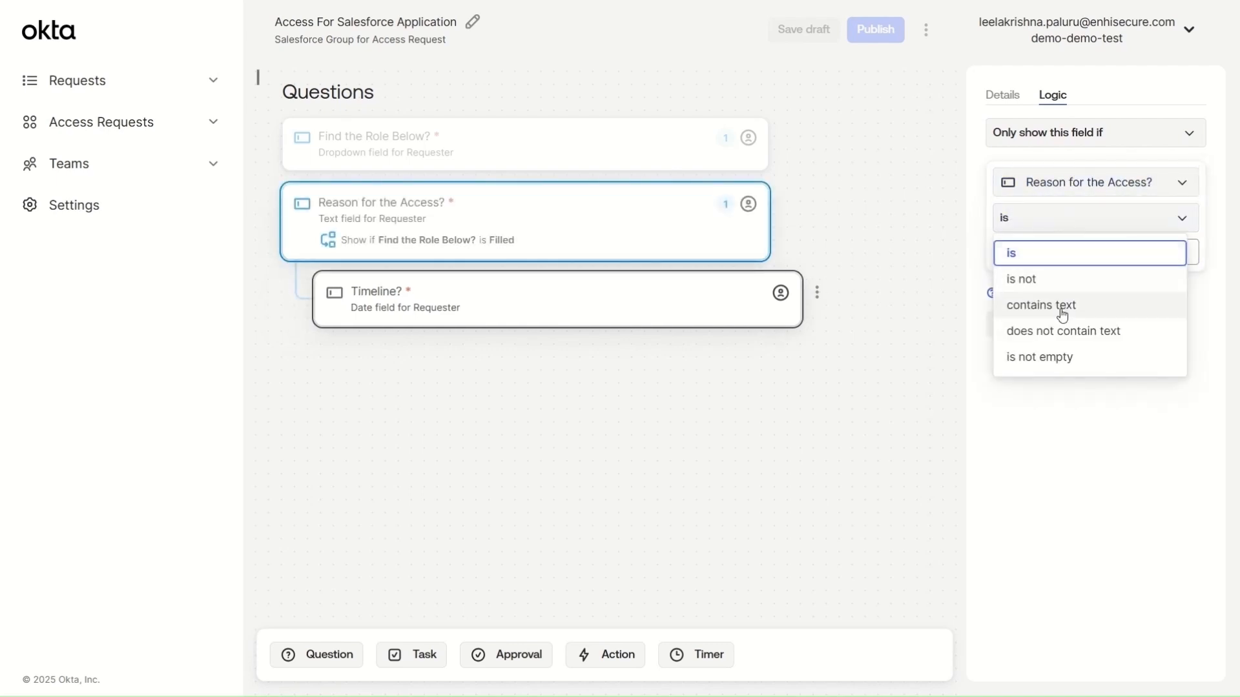
left_click(1063, 357)
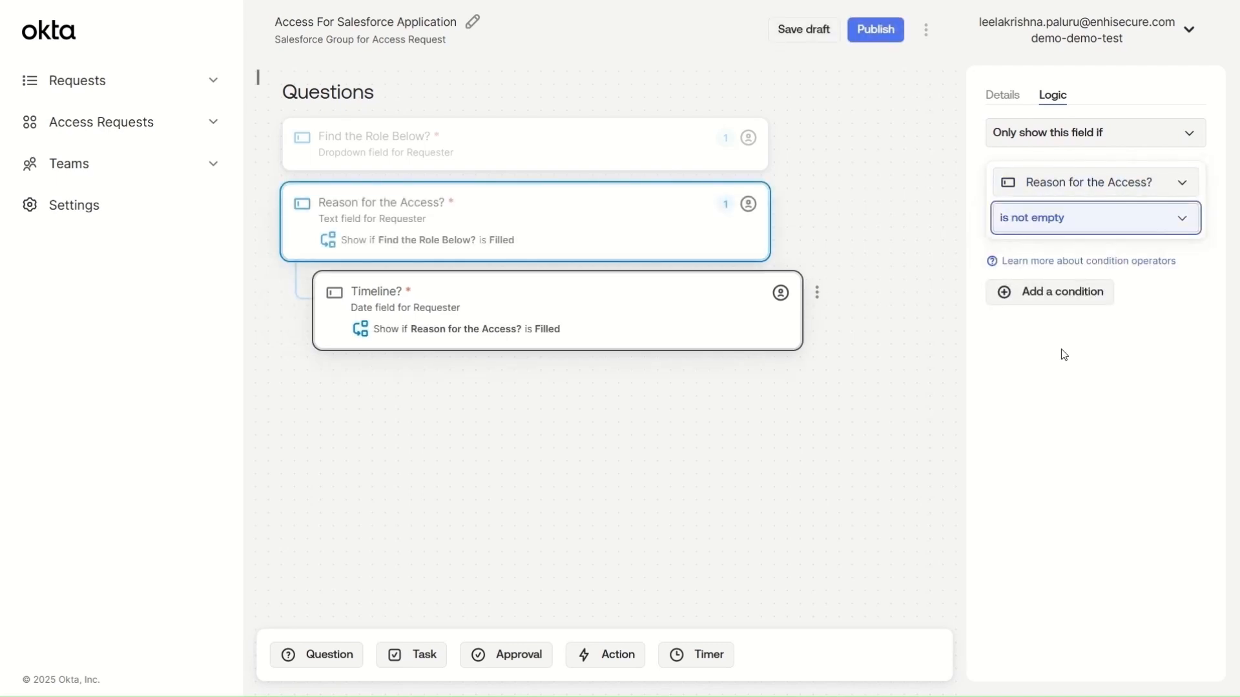
left_click(638, 514)
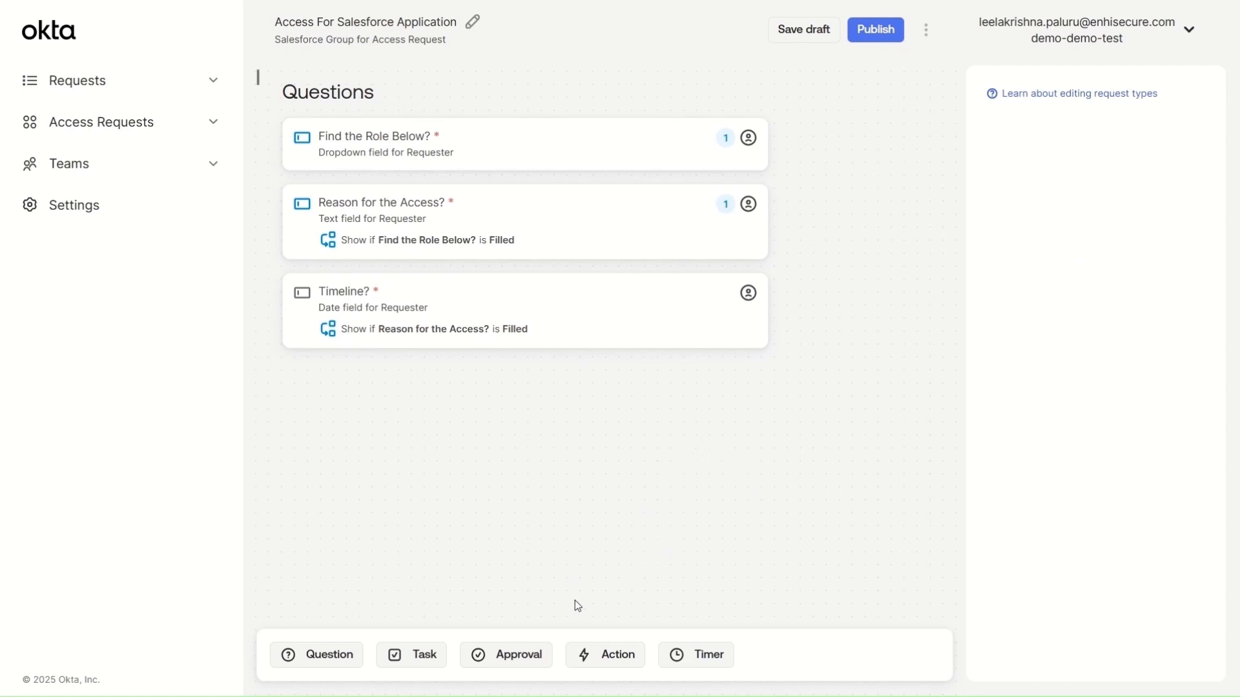
Step: Add a required task with the text "Notifying the Manager" below the questions
left_click(418, 656)
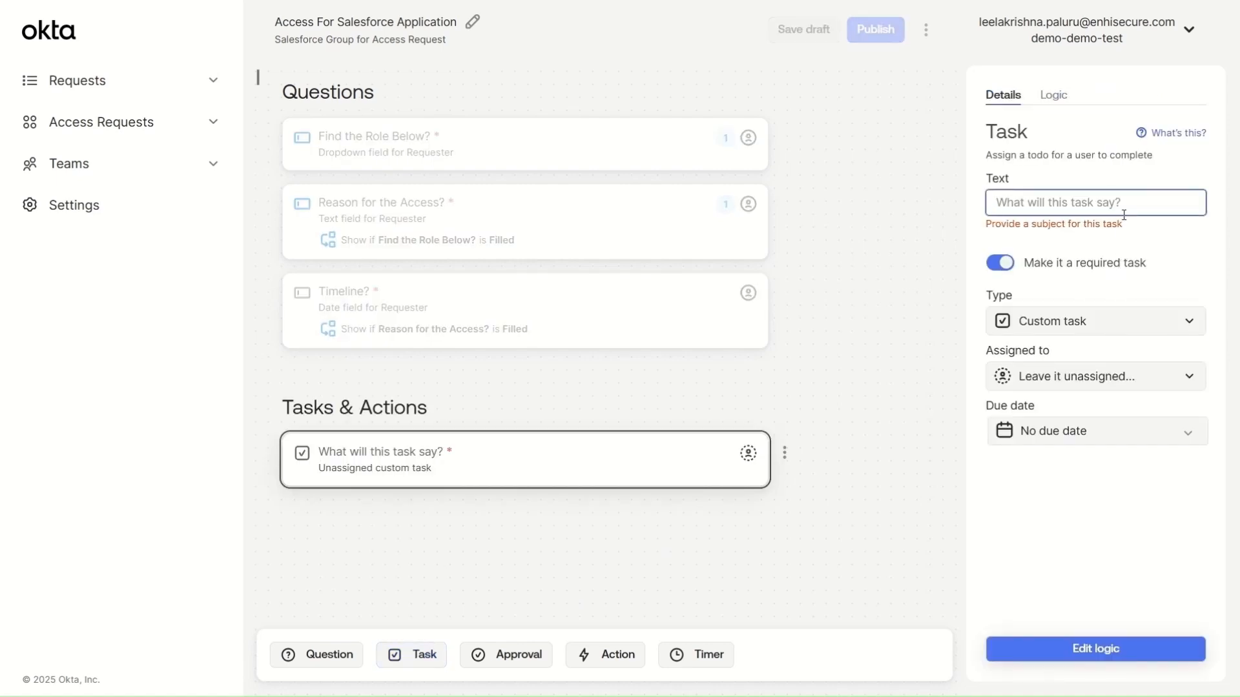
type("Notifying the ")
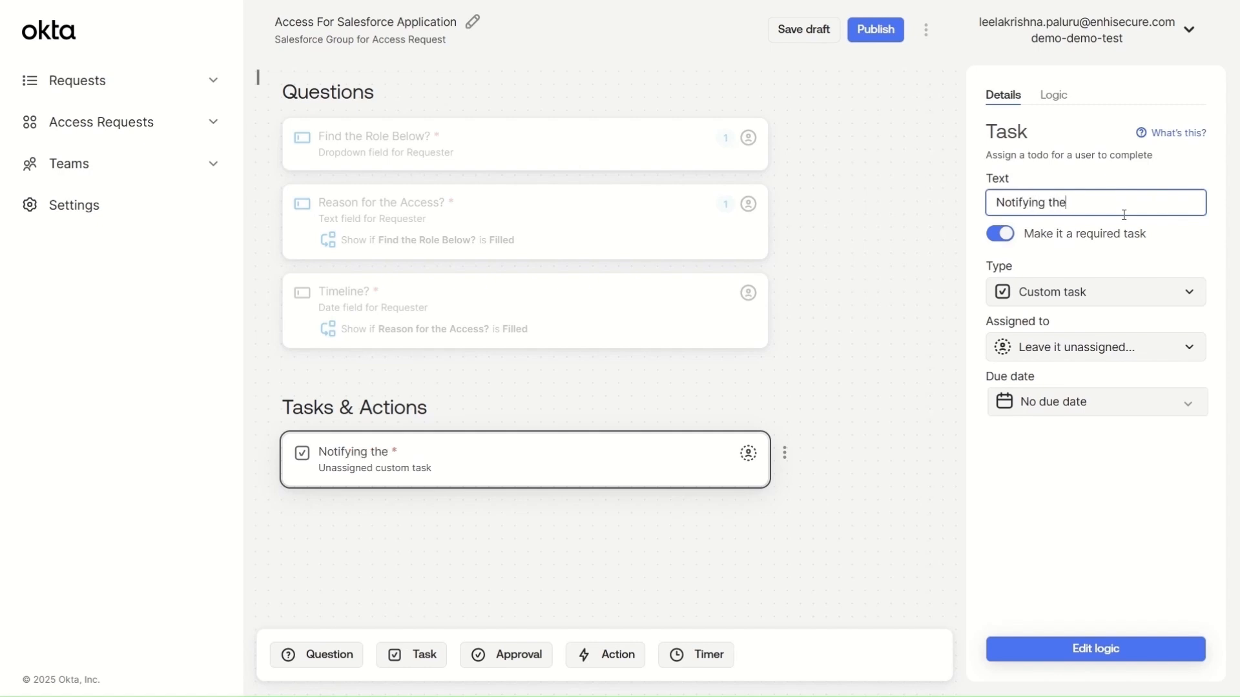
type("Manager")
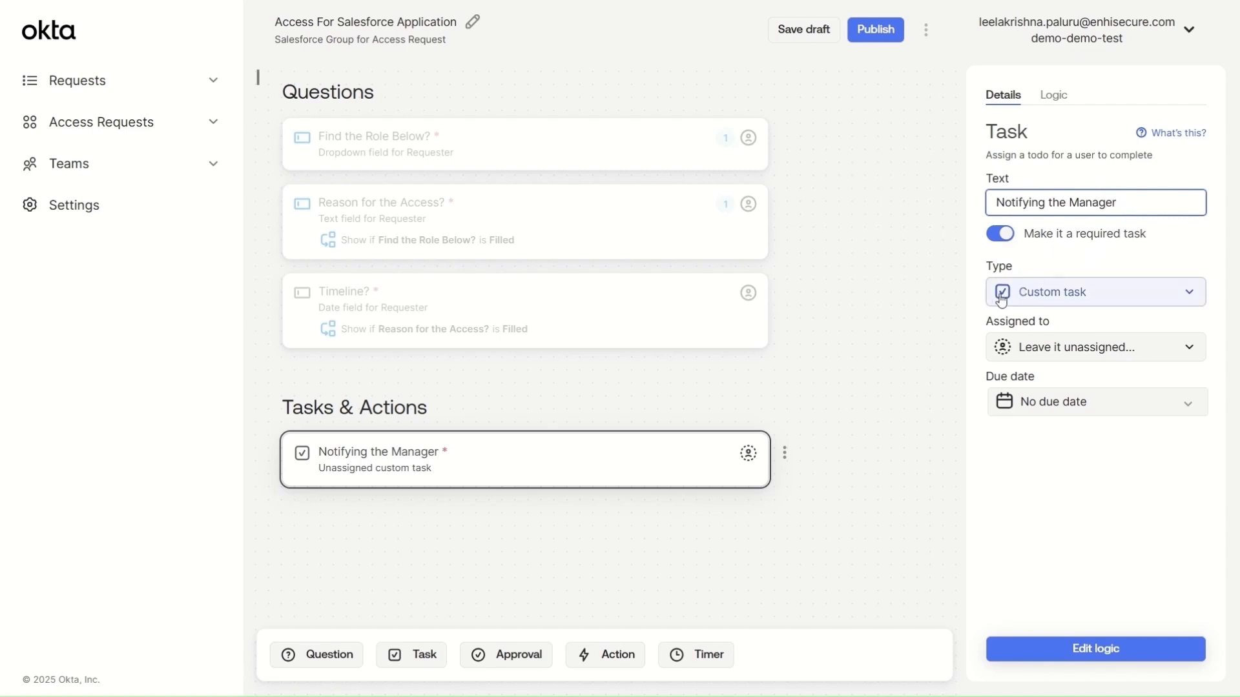
Step: Change the "Notifying the Manager" task type to Run a workflow and select the "Notify the Approver" workflow
left_click(1176, 301)
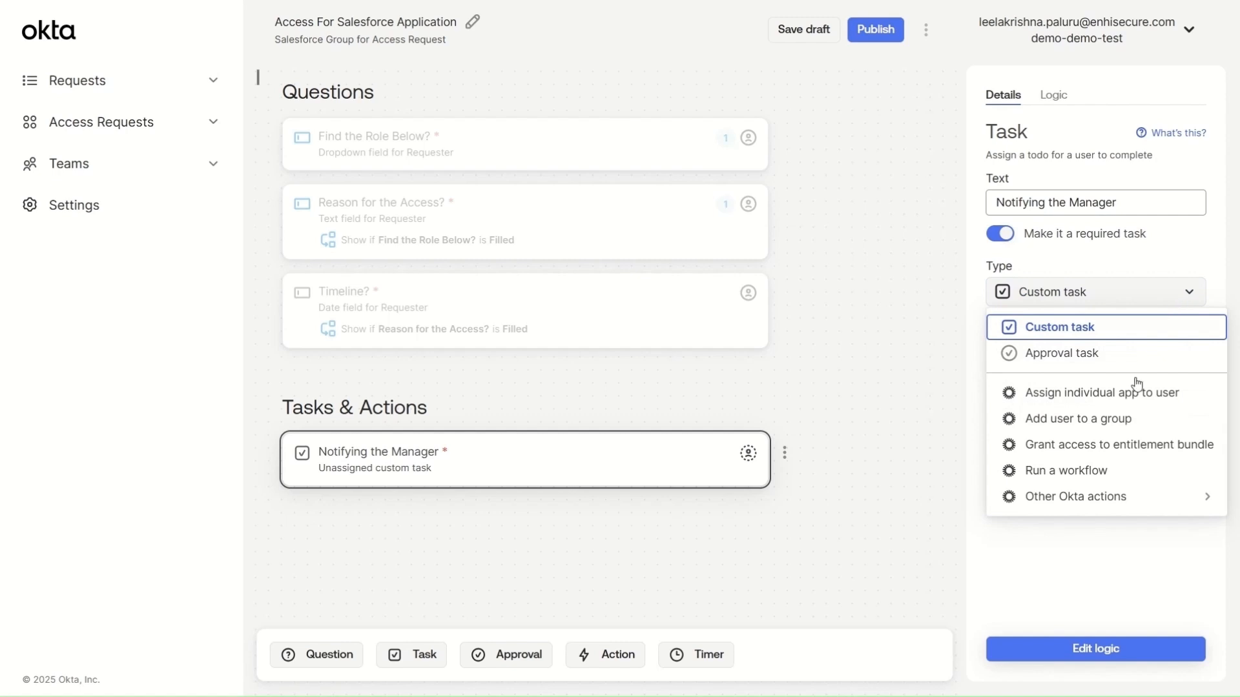
left_click(1133, 480)
left_click(1134, 407)
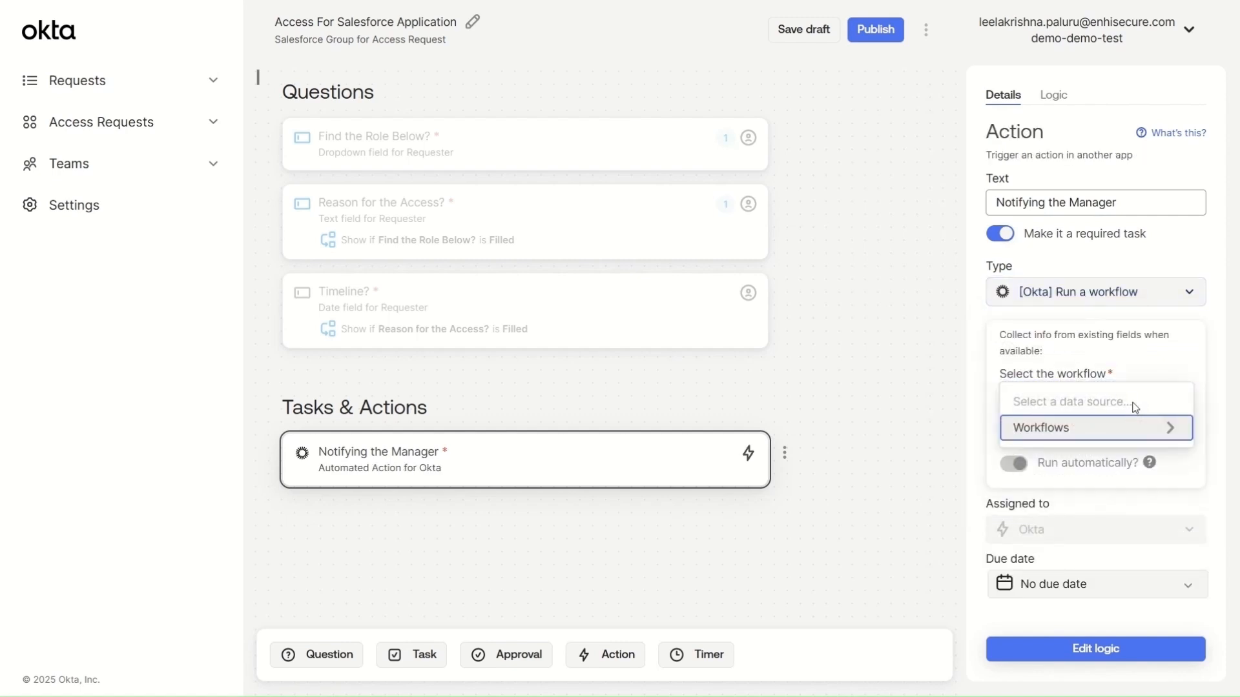
left_click(1120, 431)
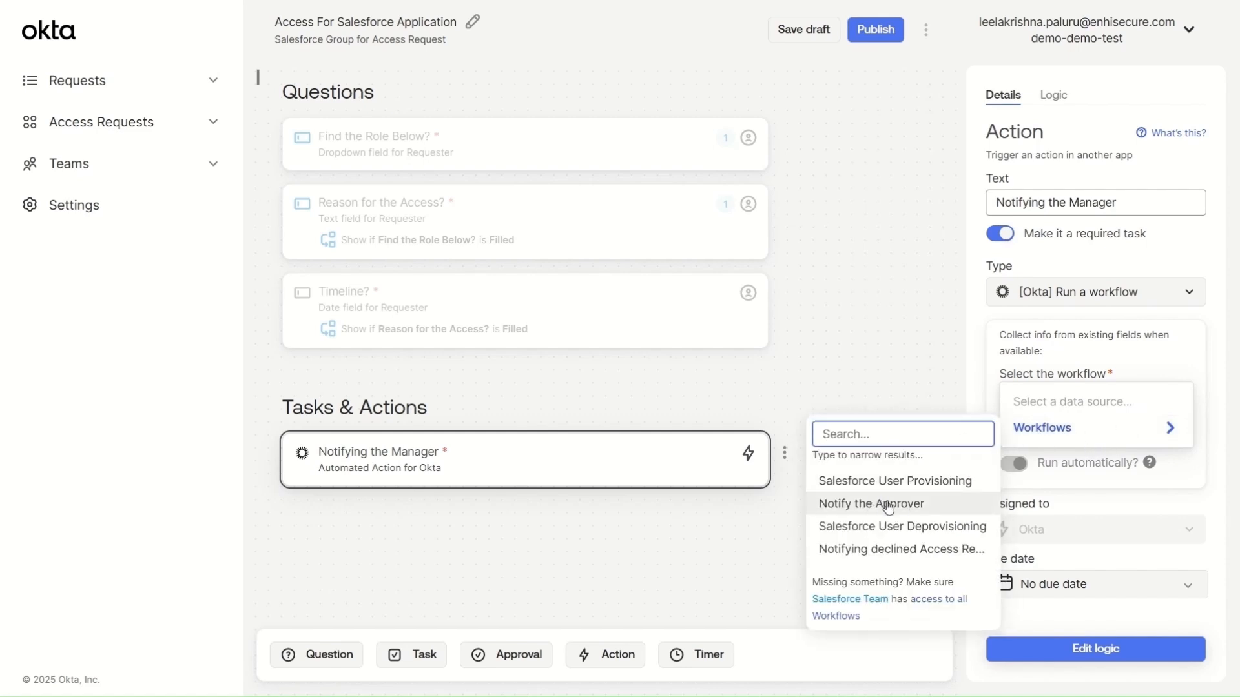
left_click(892, 504)
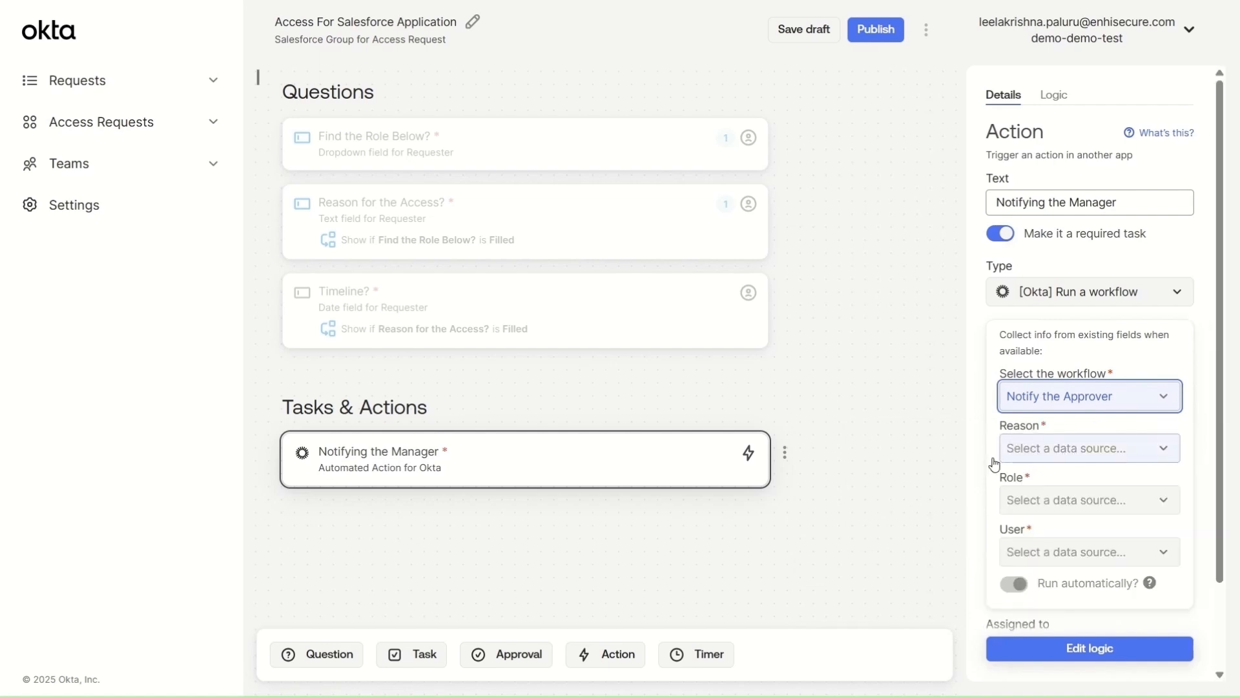
left_click(1076, 452)
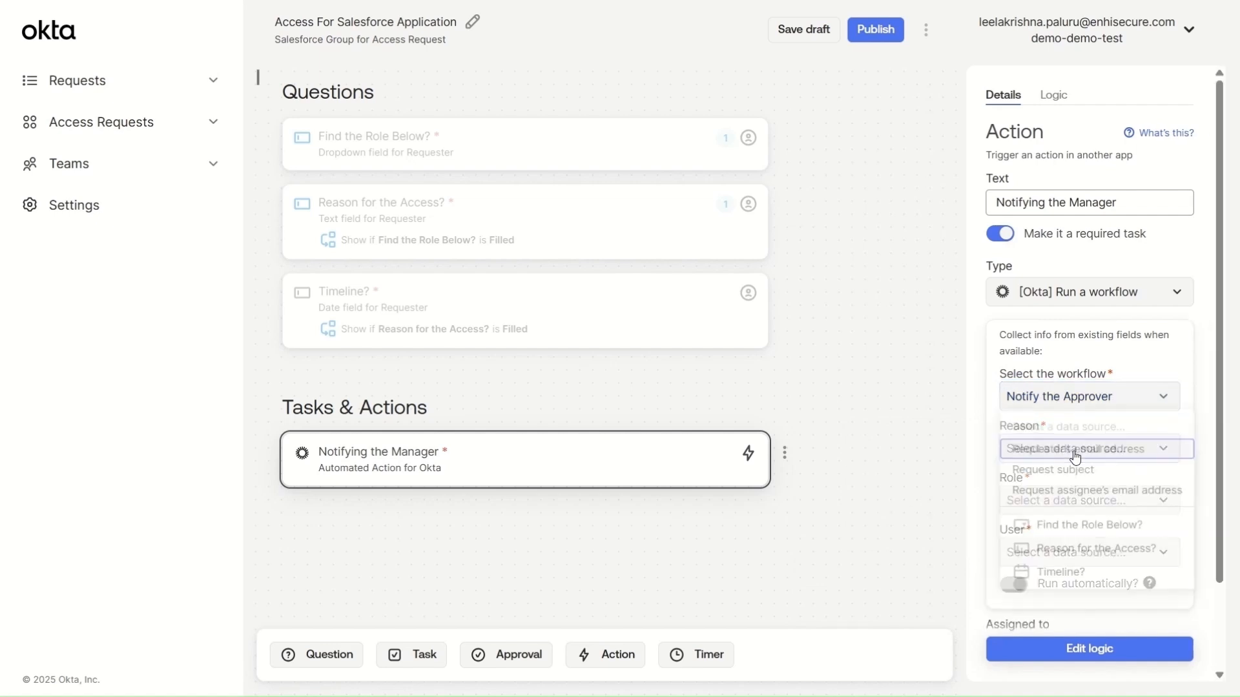
left_click(1090, 567)
left_click(1048, 503)
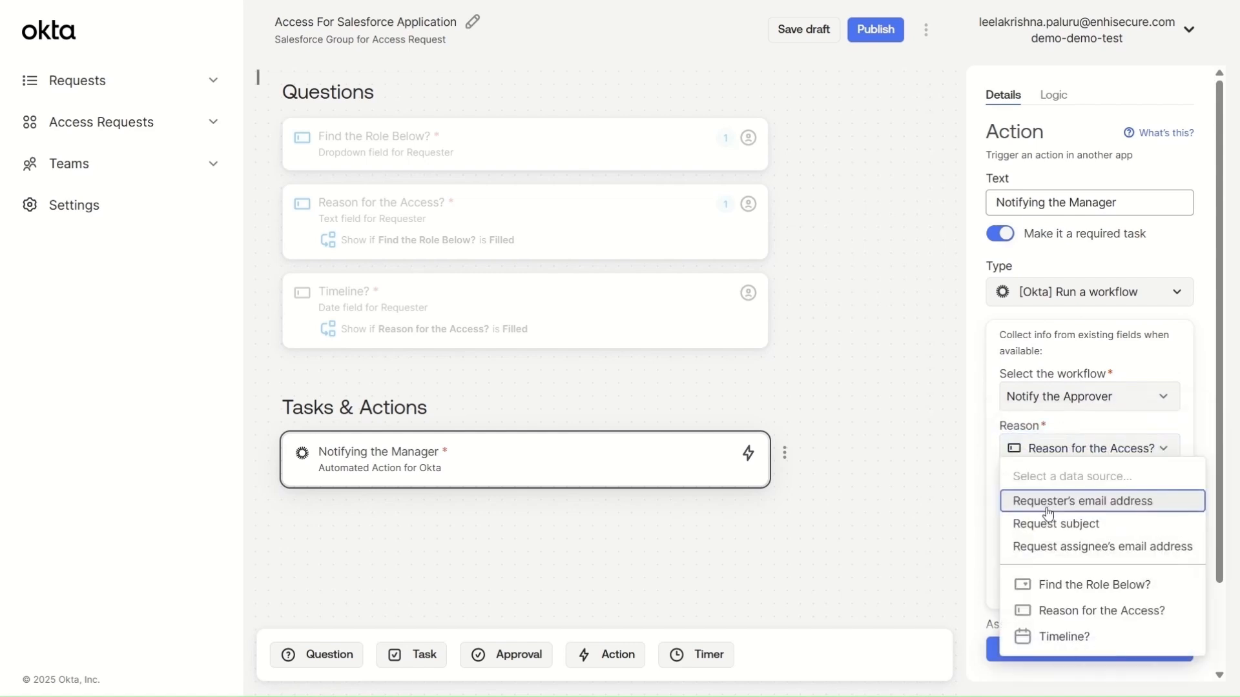
left_click(1052, 585)
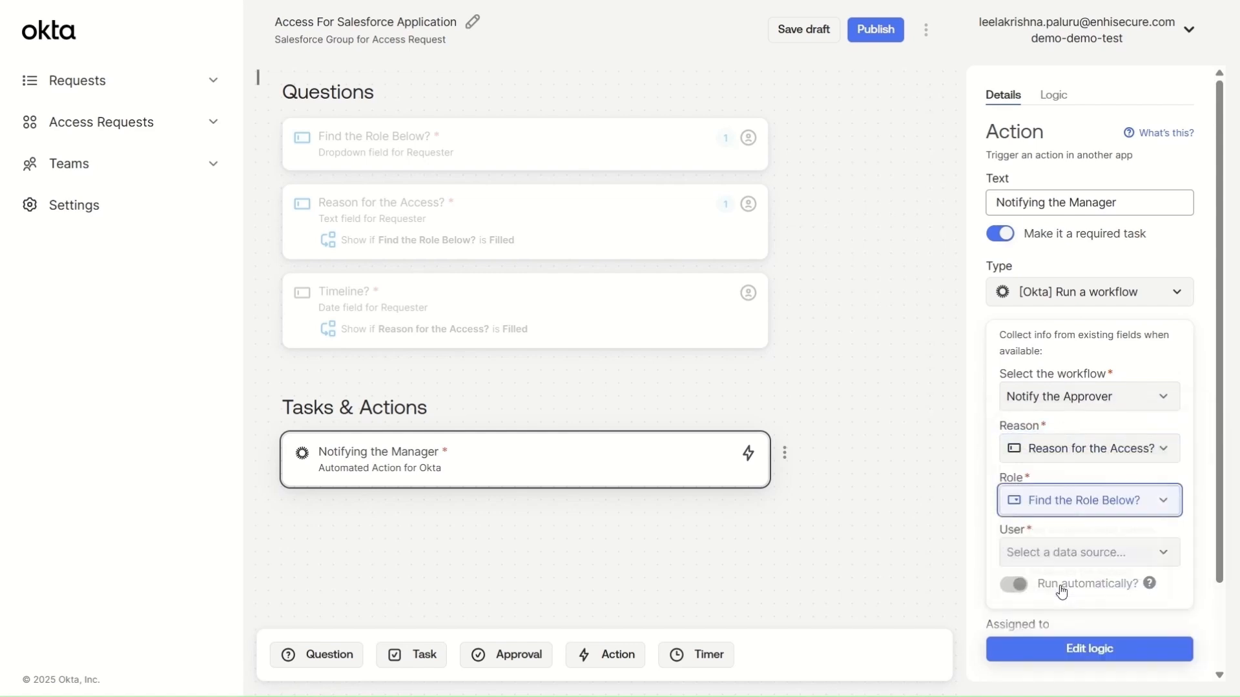
left_click(1043, 554)
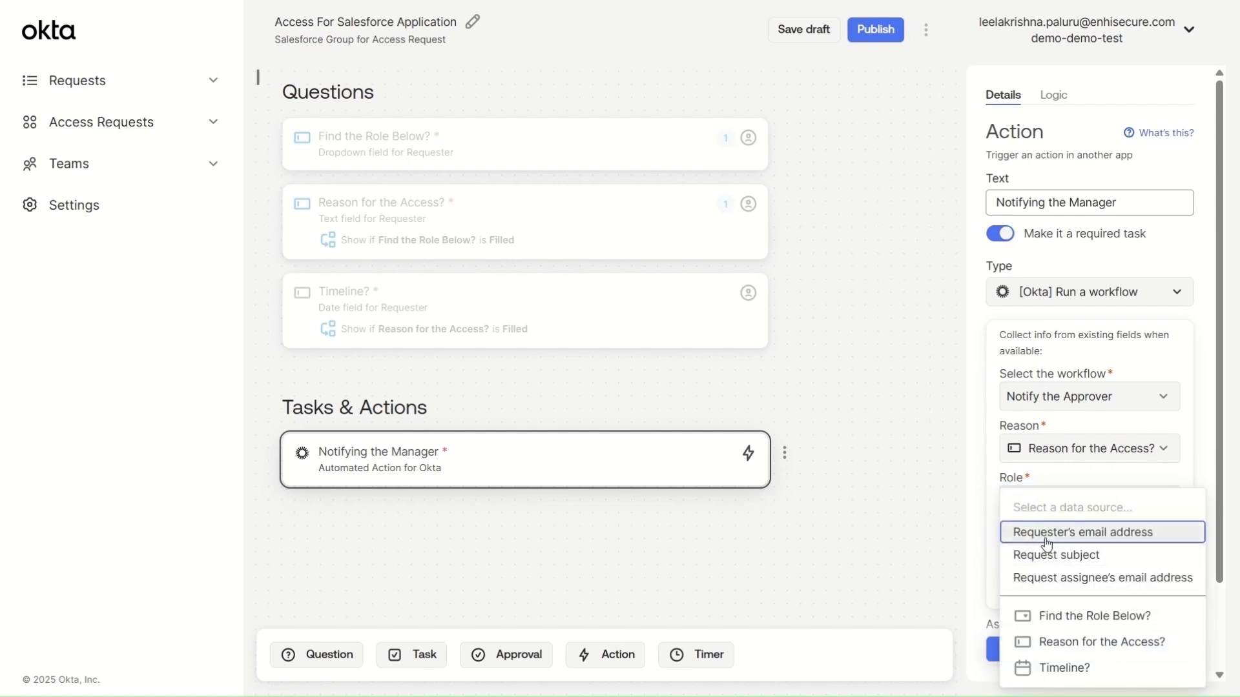
left_click(1047, 533)
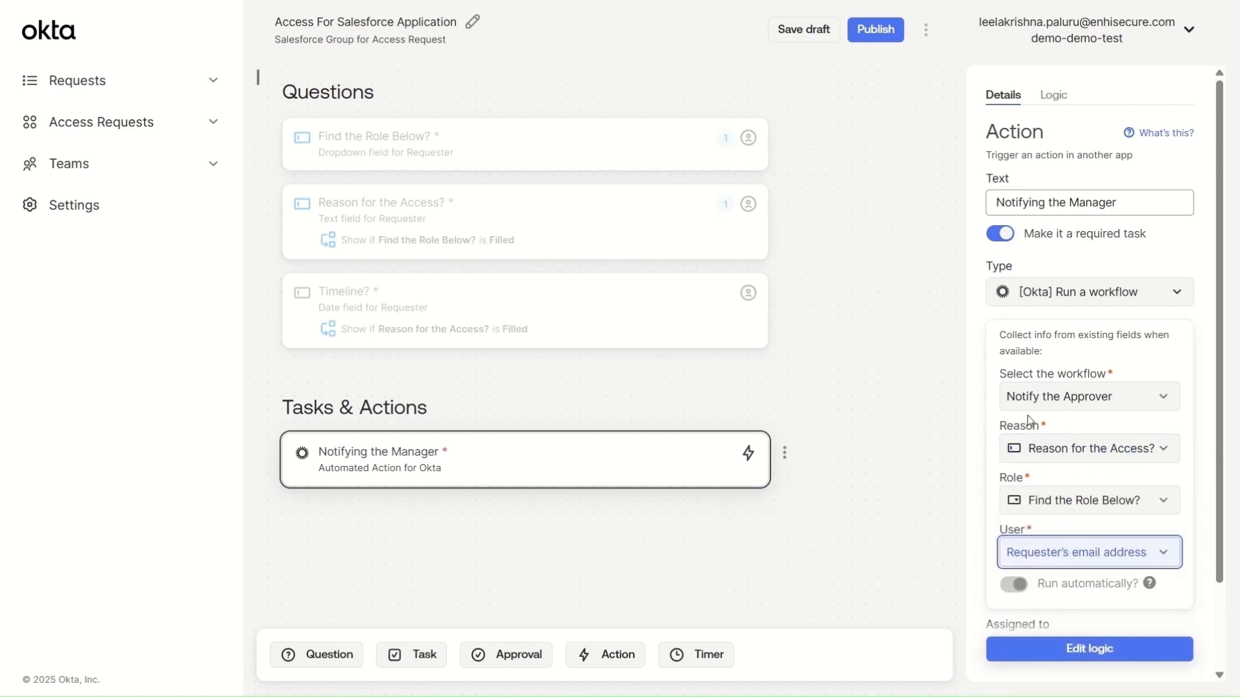
scroll(1029, 420, "down", 2)
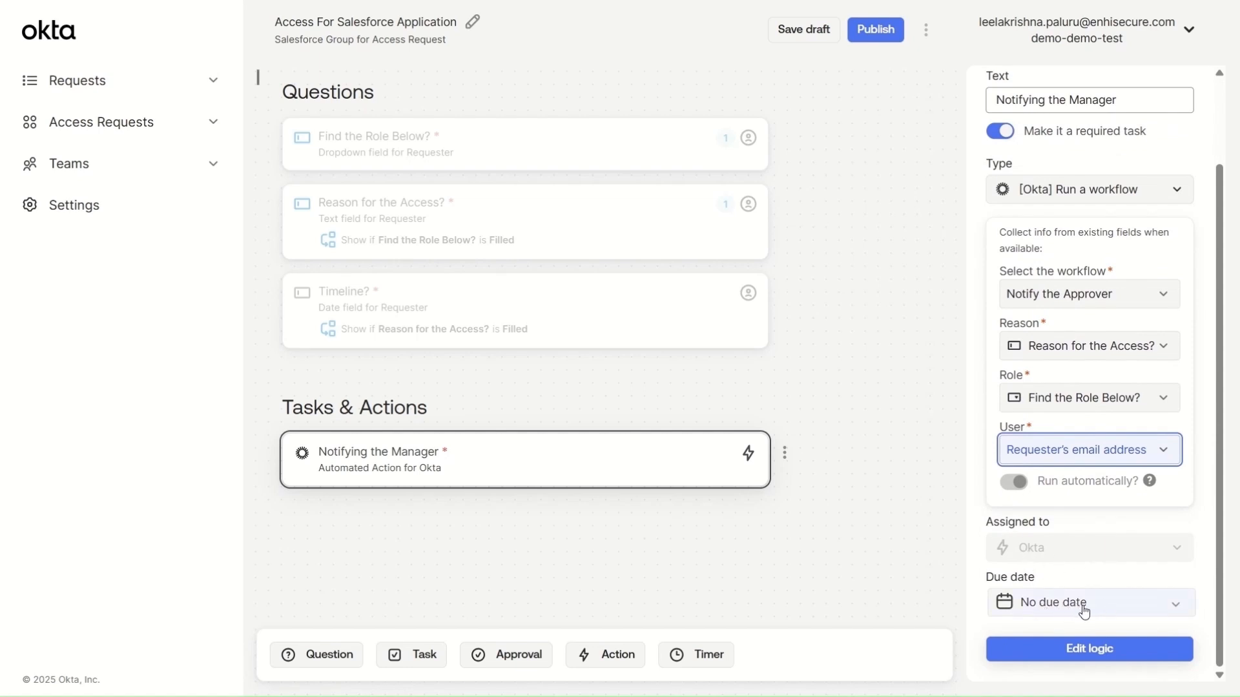
scroll(1036, 600, "up", 2)
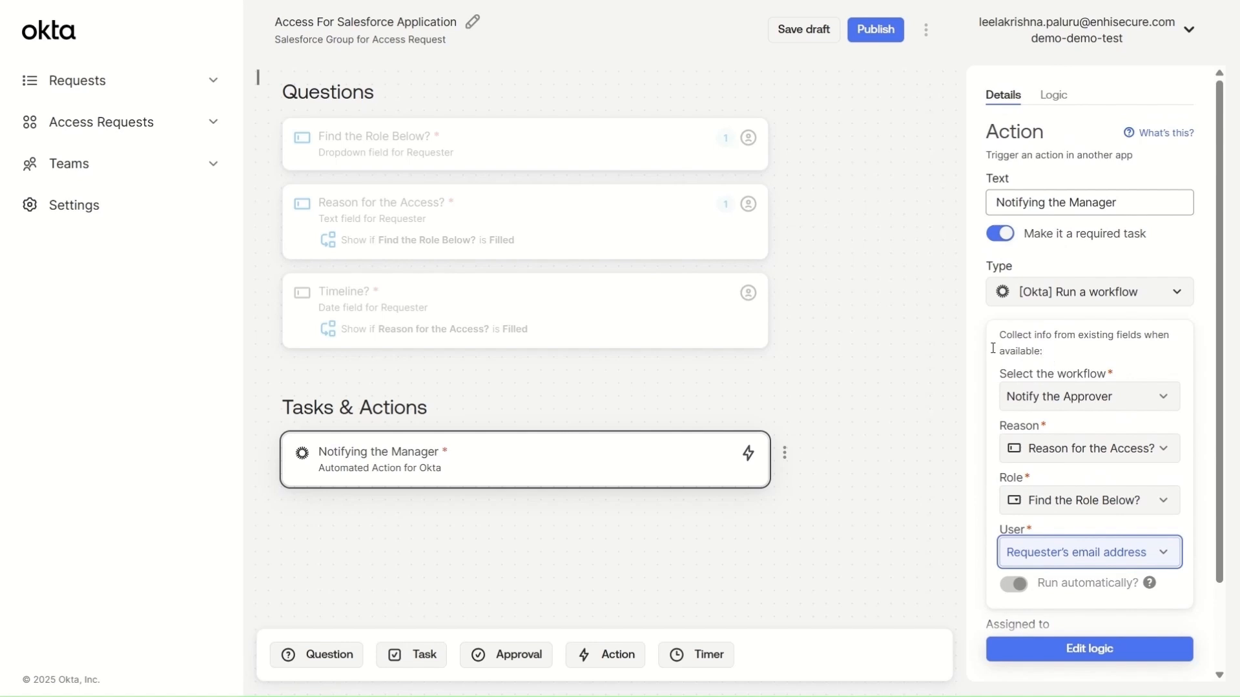
left_click(927, 354)
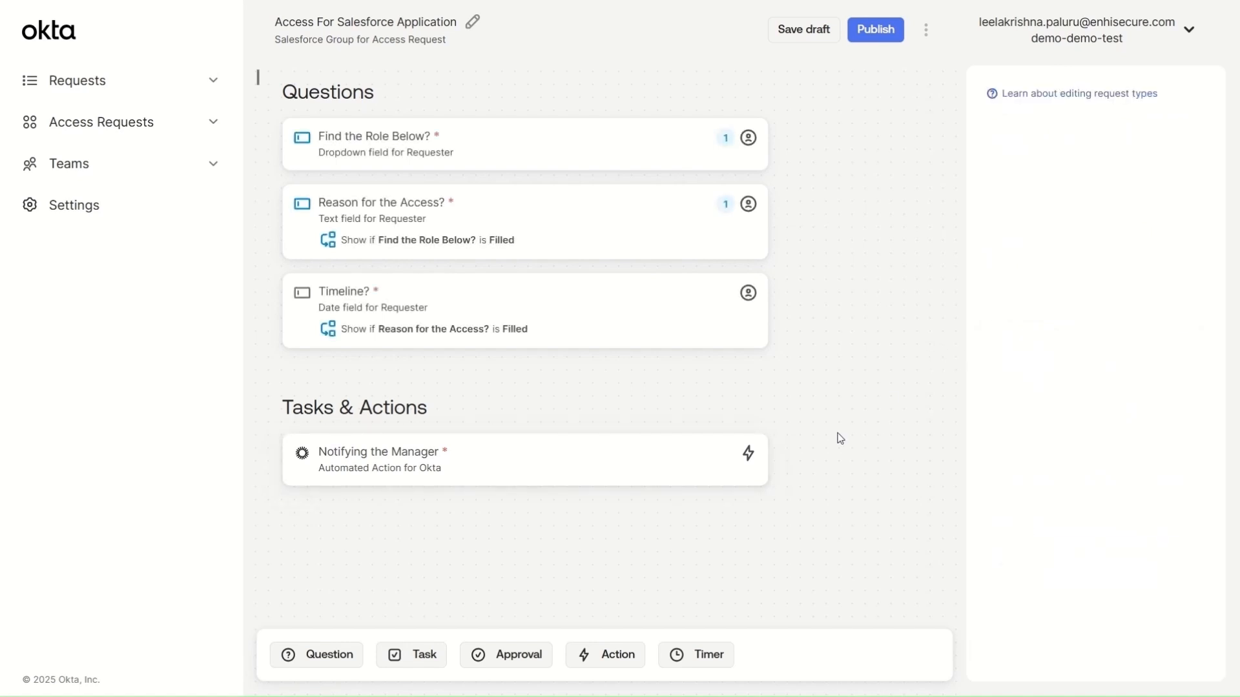
Step: Add a required approval task with the text "Approve / Deny" below "Notifying the Manager"
left_click(504, 658)
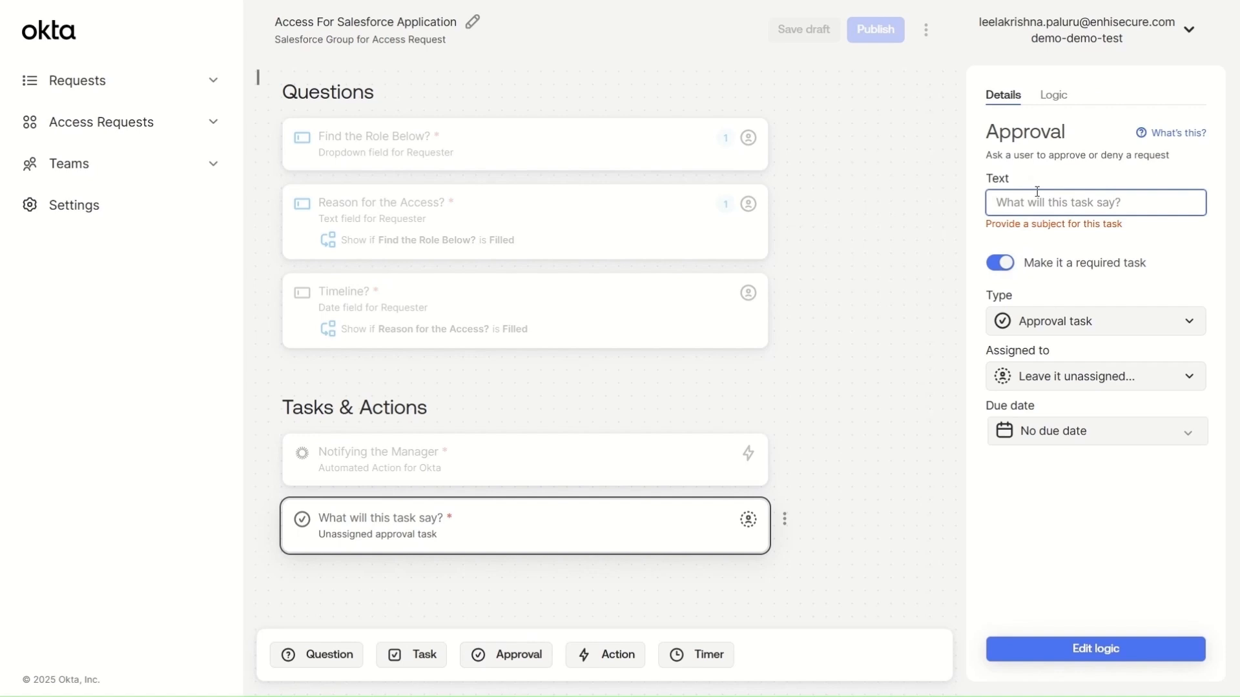
type("Approve")
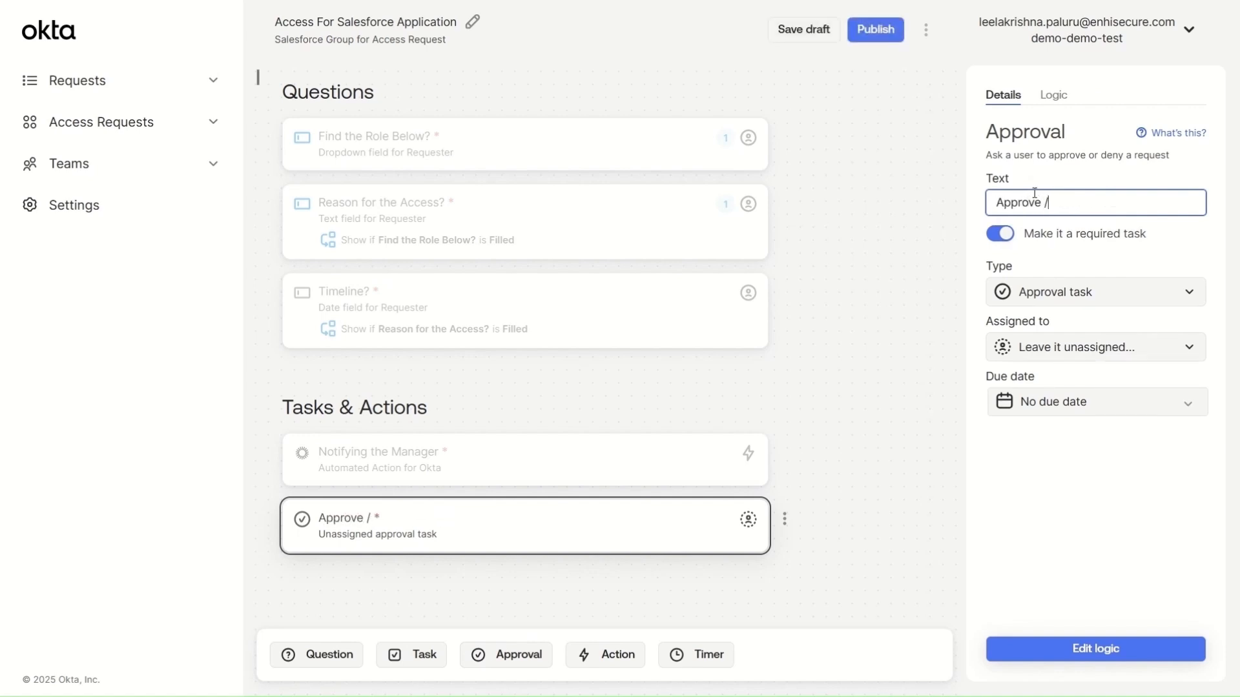
type(" / Deny")
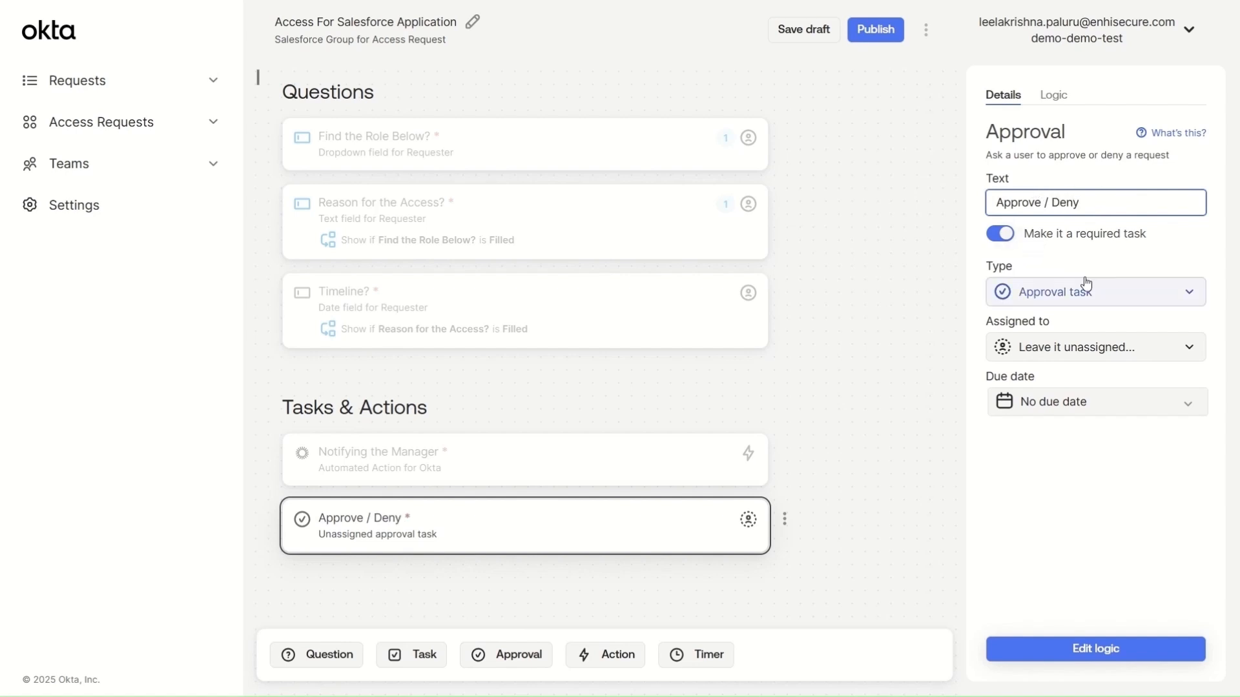
Step: Assign the "Approve / Deny" task to the Requester's manager and leave it with no due date
left_click(1088, 360)
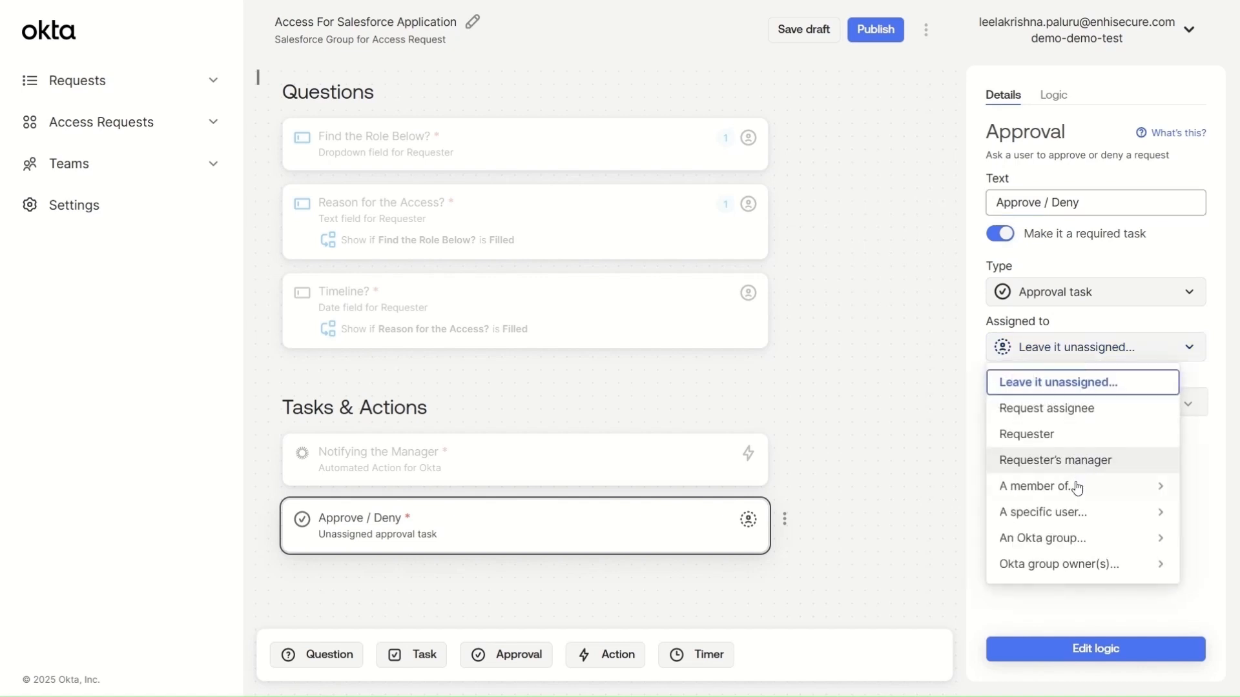
left_click(1137, 516)
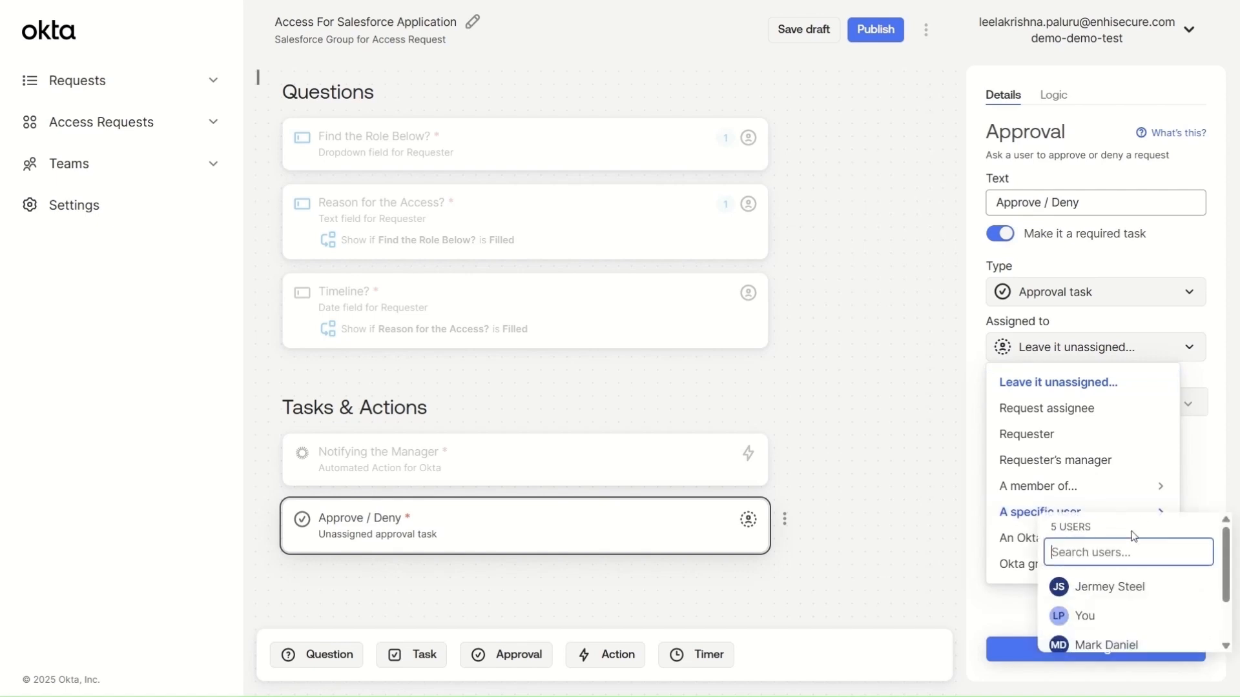
left_click(1097, 539)
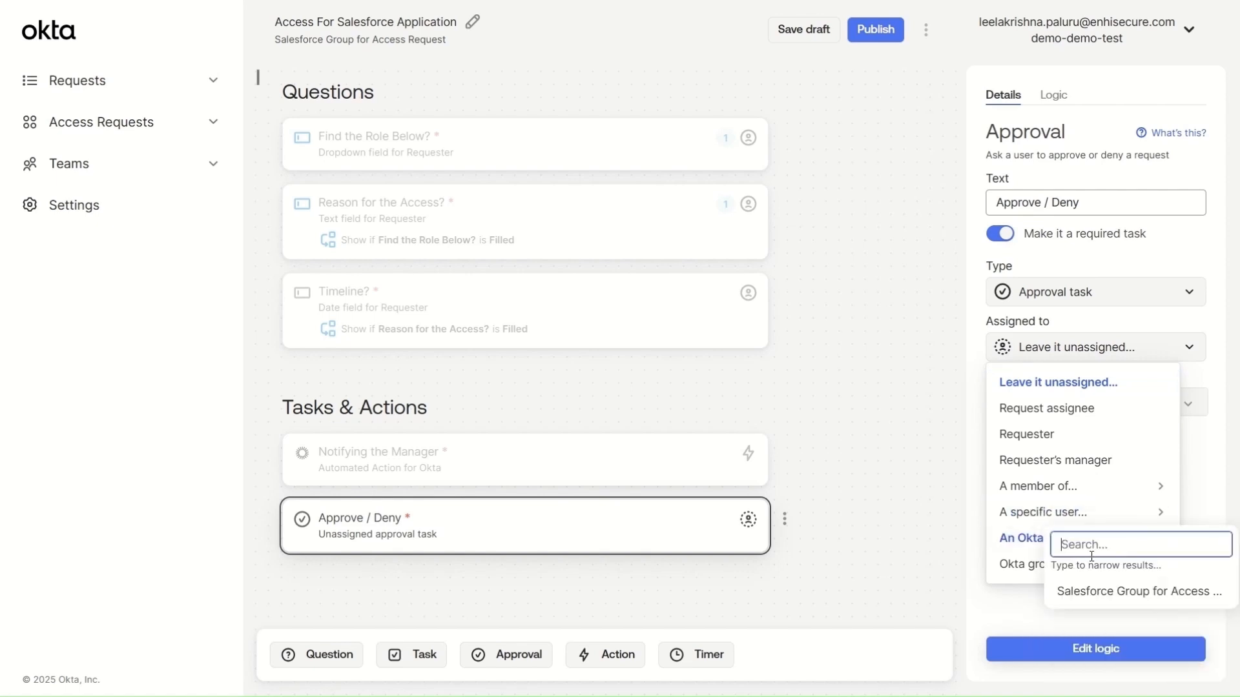
left_click(1047, 464)
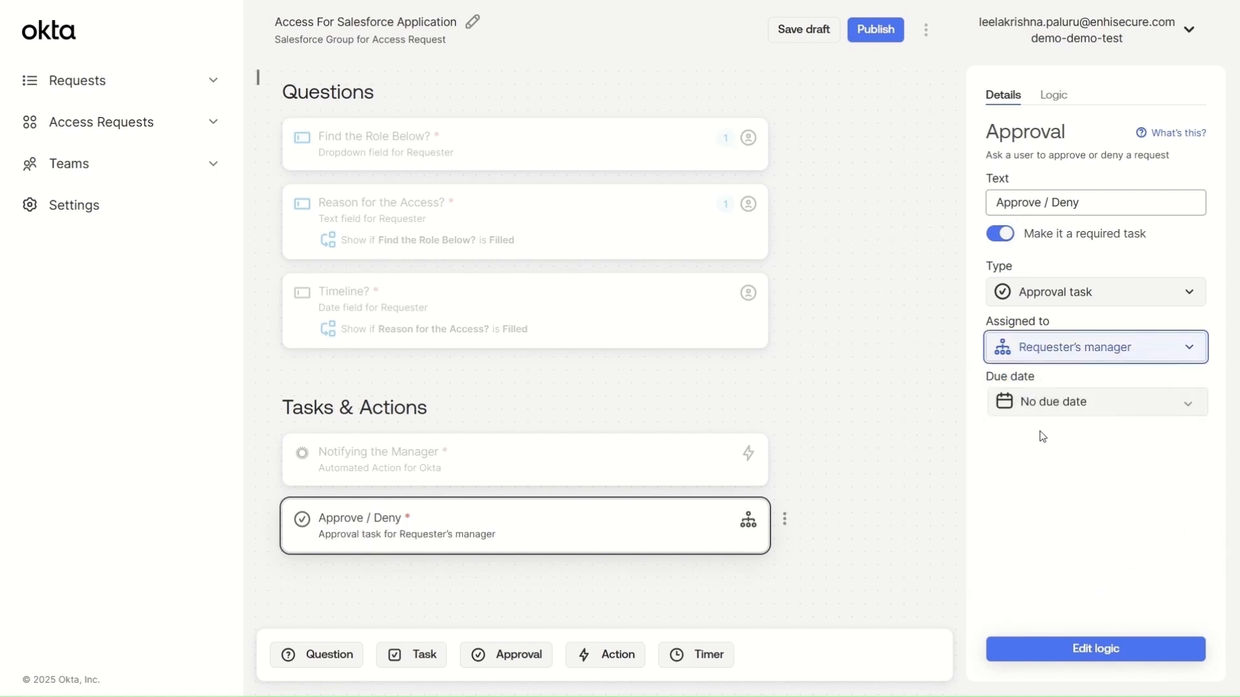
left_click(1085, 404)
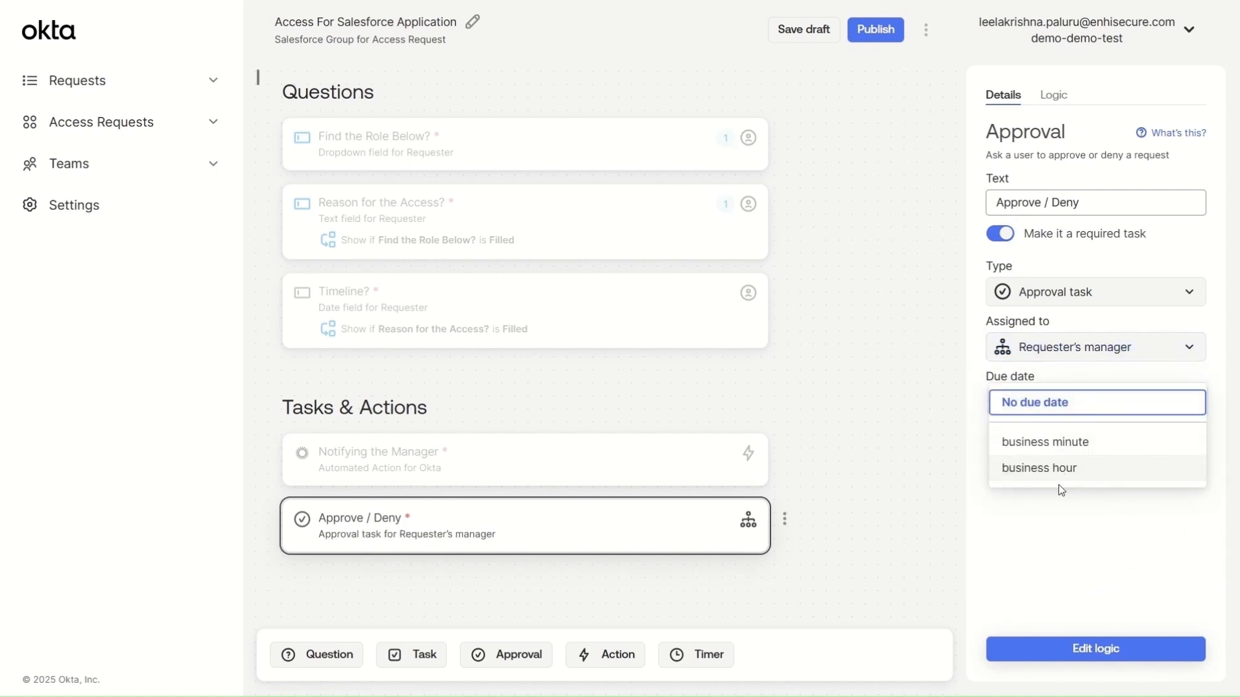
left_click(1068, 520)
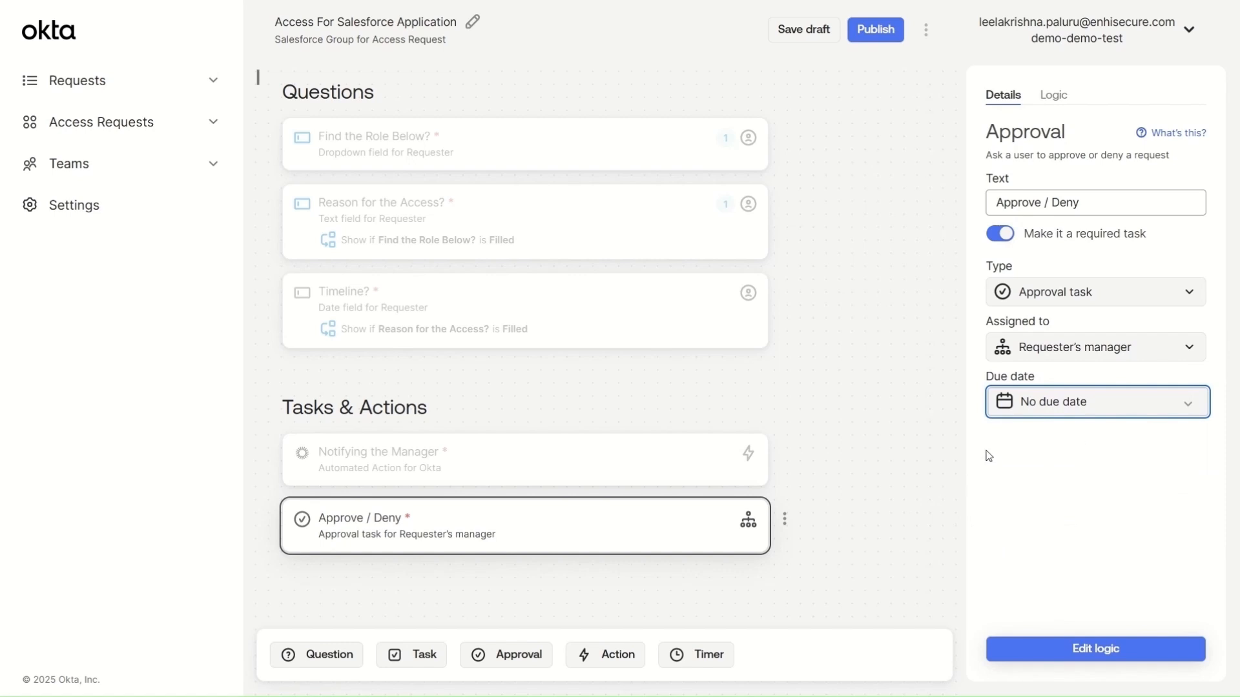
Step: Set the "Approve / Deny" task to show only if "Notifying the Manager" is completed
left_click(1055, 104)
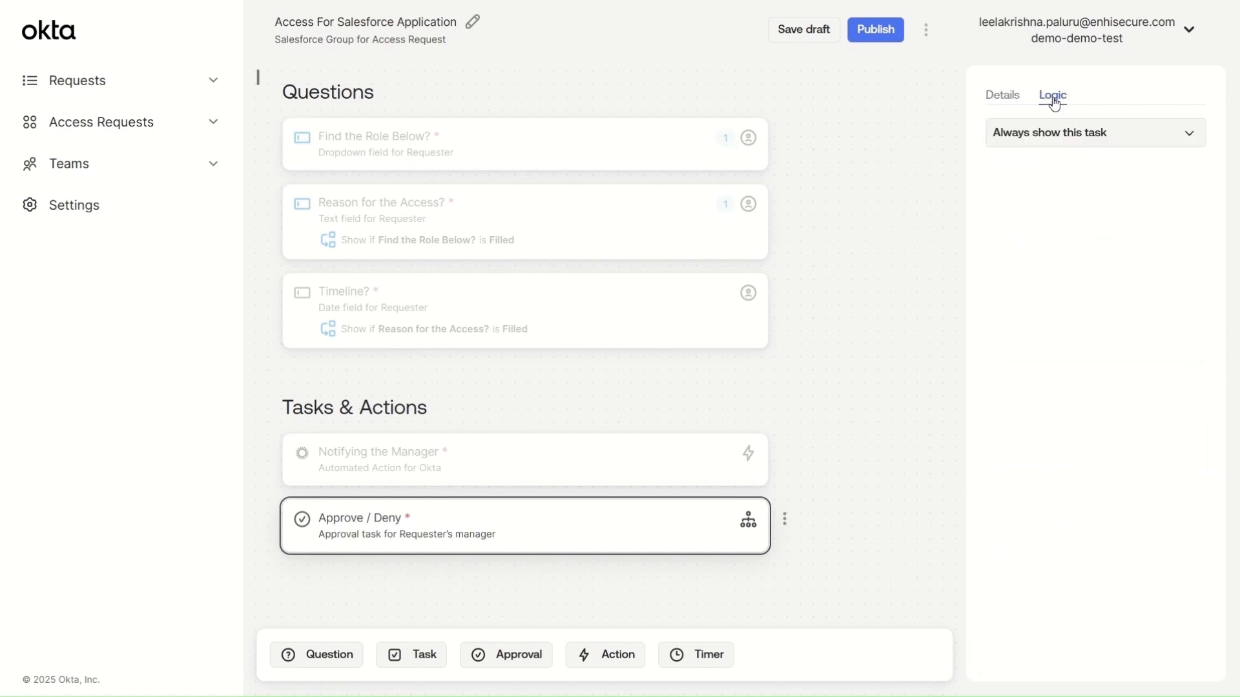
left_click(1057, 131)
left_click(1062, 206)
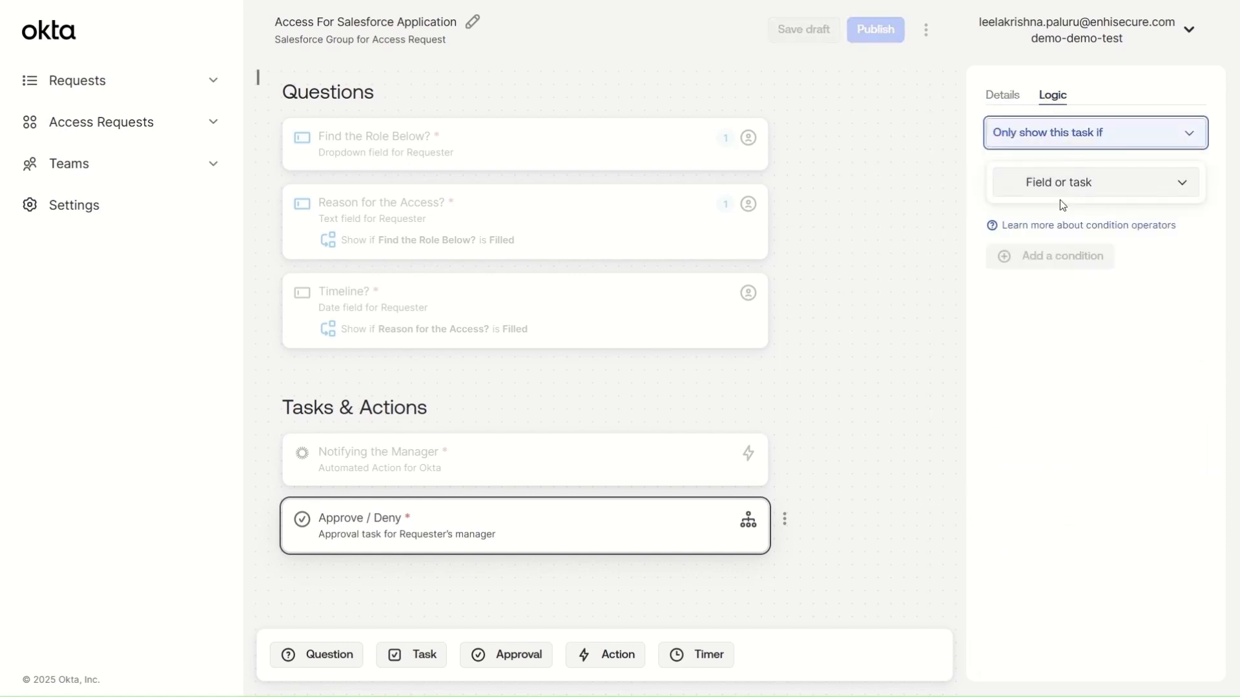
left_click(1072, 183)
left_click(1085, 217)
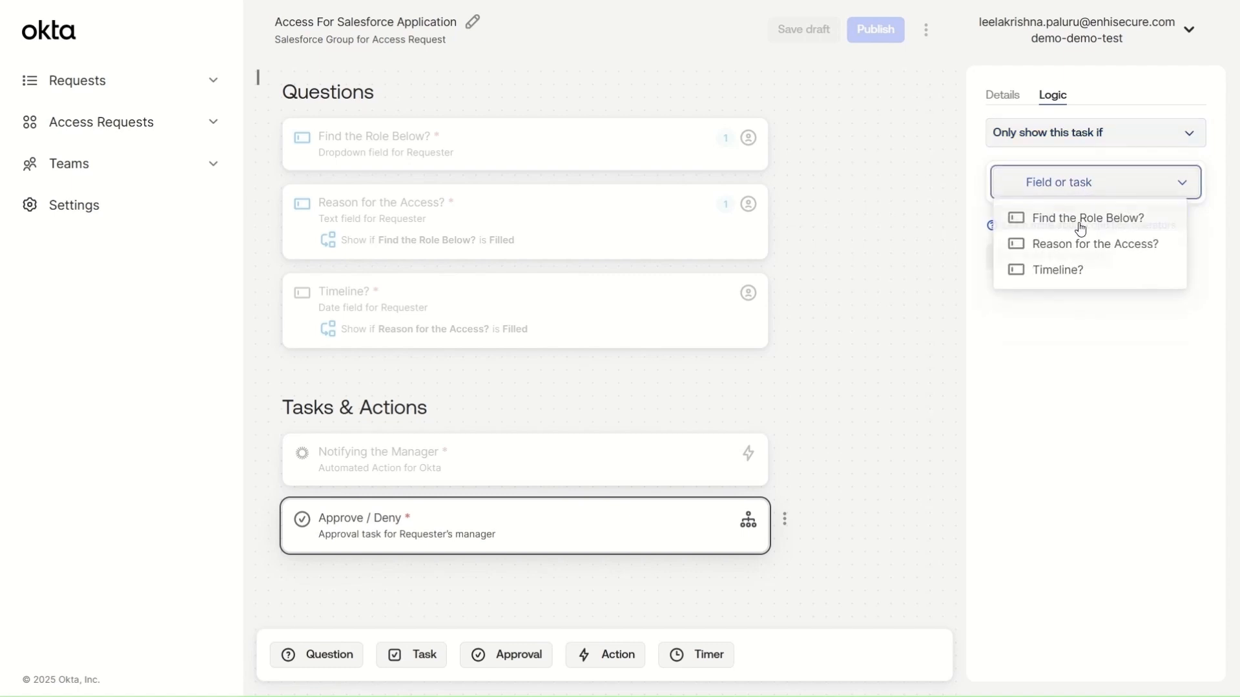
left_click(833, 394)
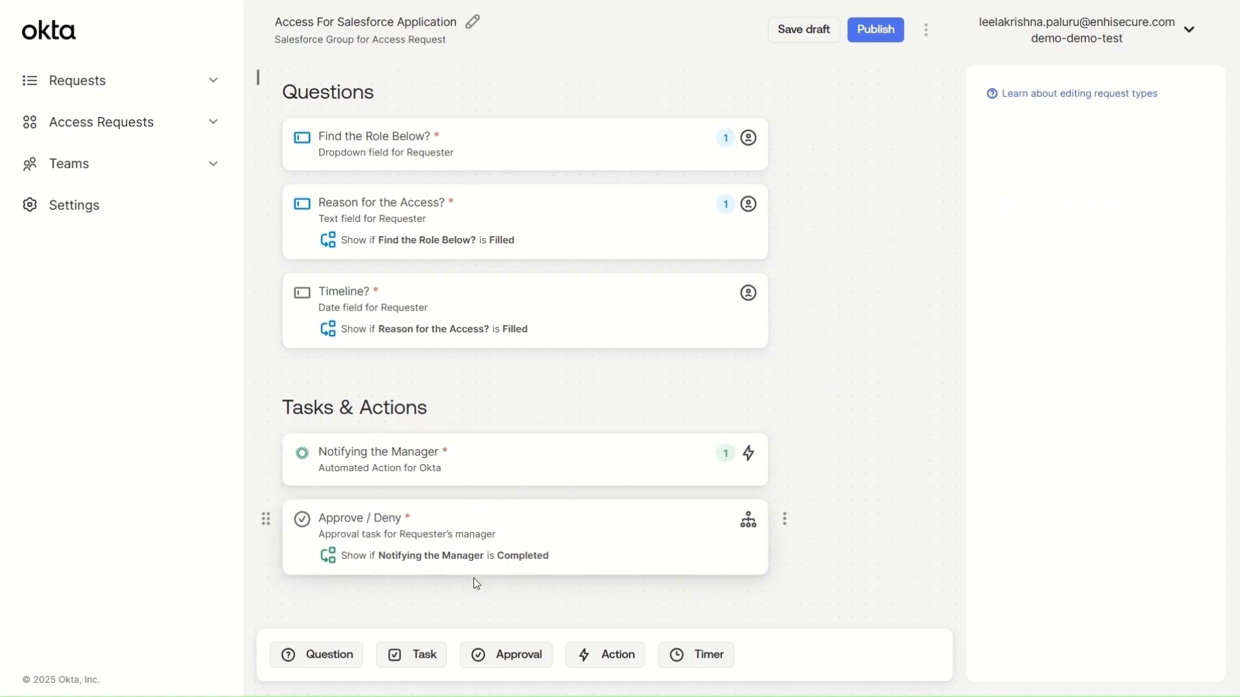
Step: Add a required task with the text "User Provisioning" below "Approve / Deny"
left_click(411, 657)
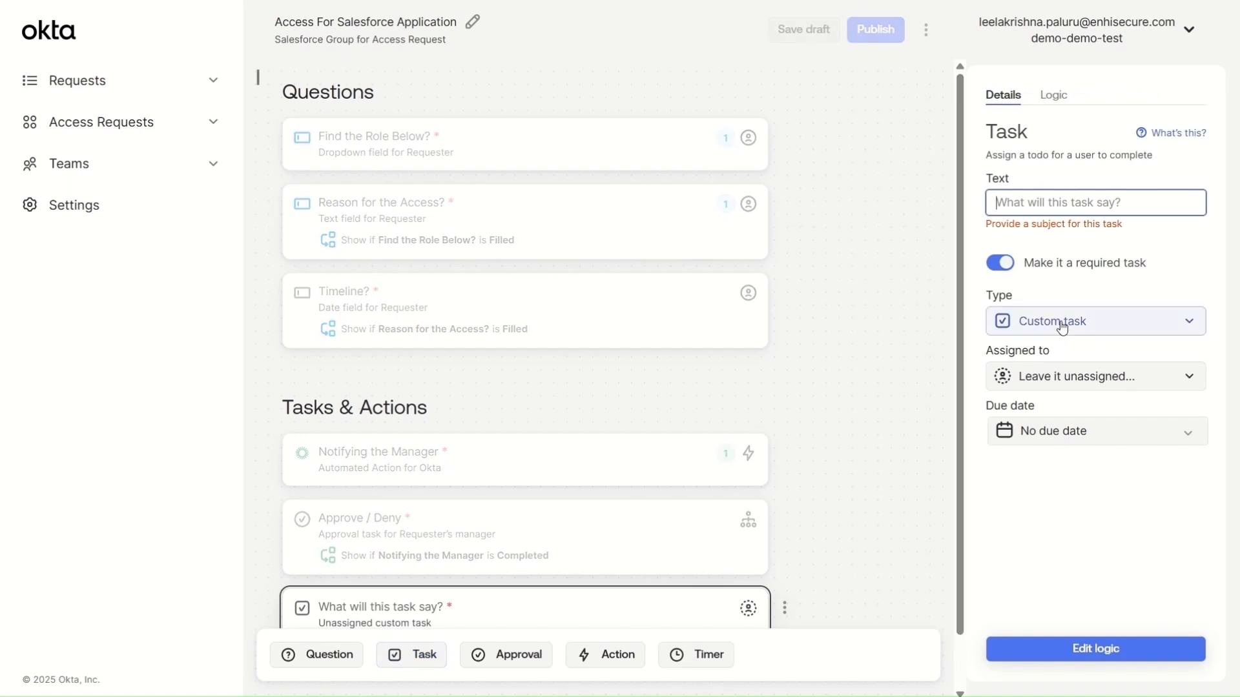
type("US")
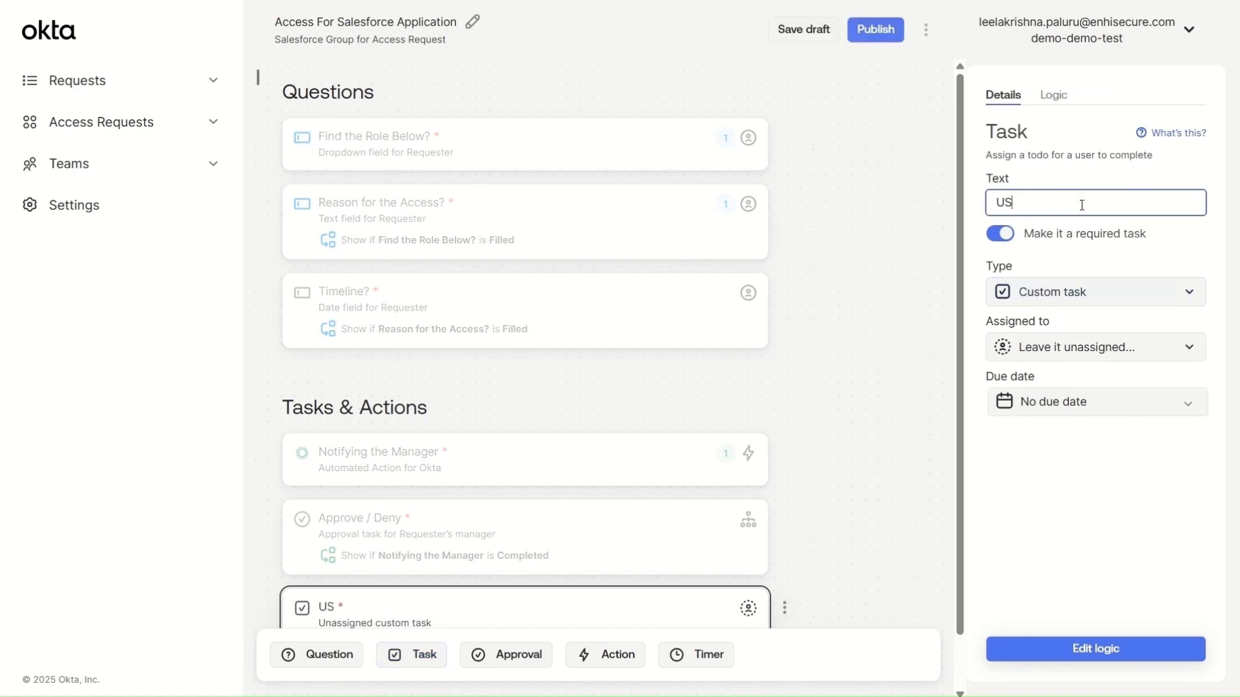
type("erser Provison")
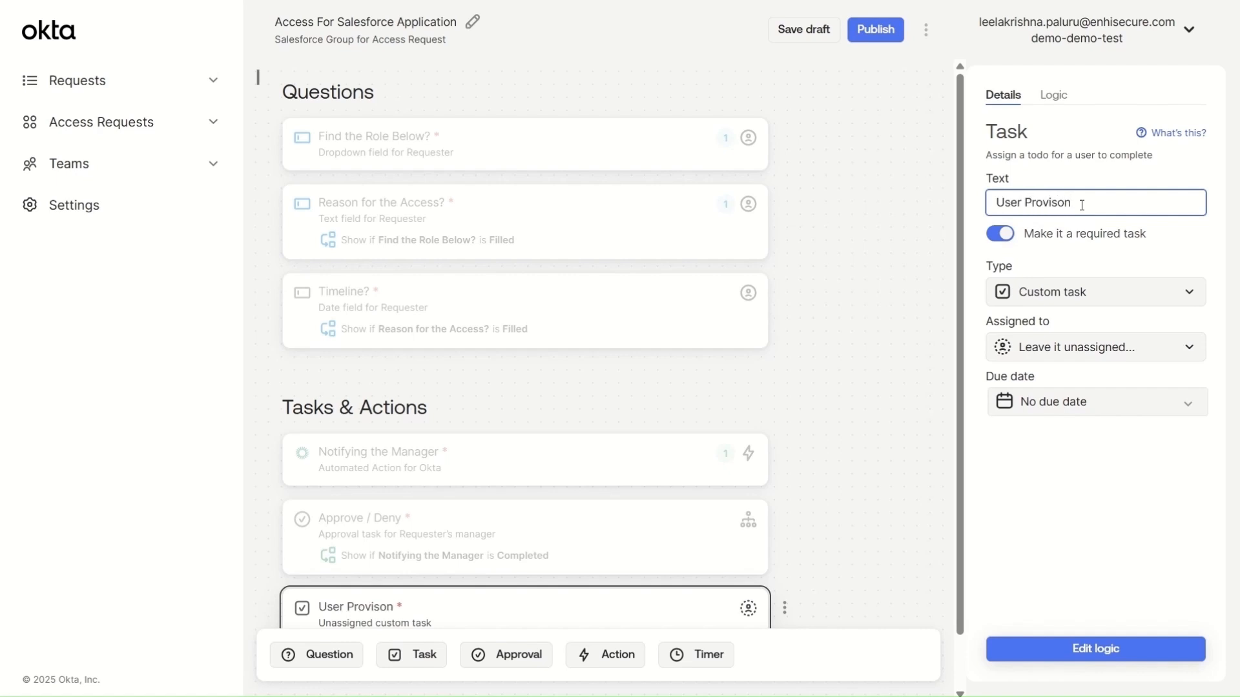
type("ing")
Step: Change the "User Provisioning" task type to Run a workflow and select the "Salesforce User Provisioning" workflow
left_click(1045, 300)
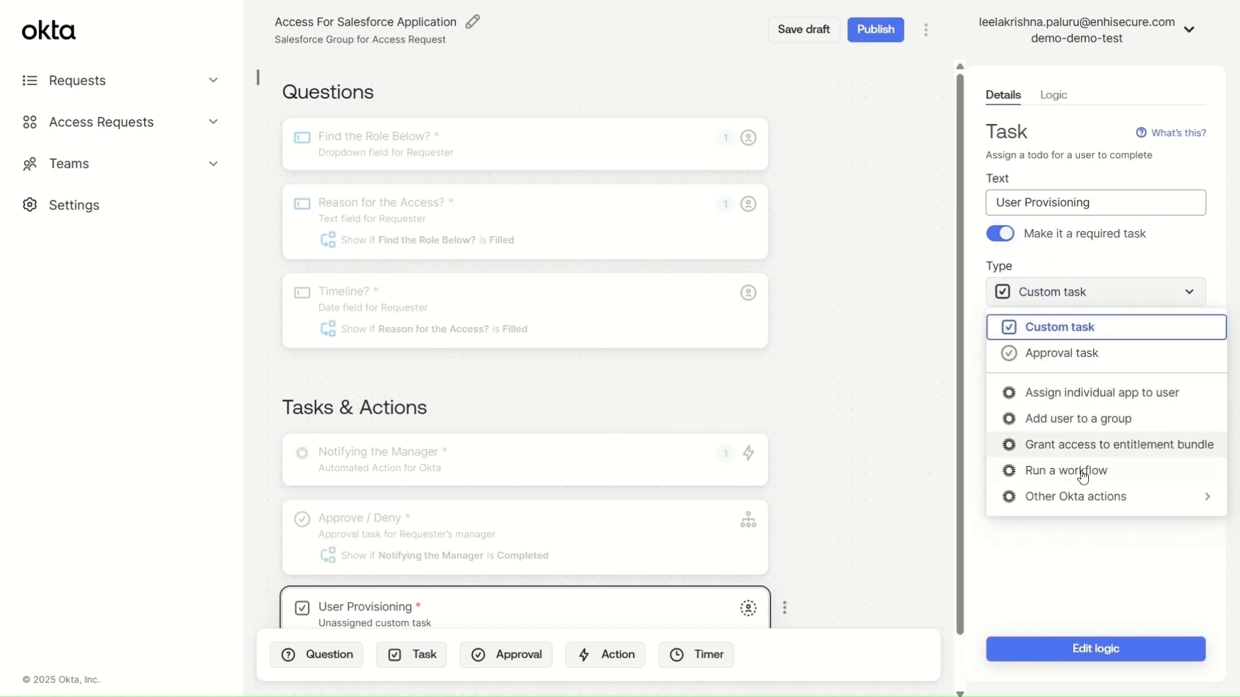
left_click(1059, 471)
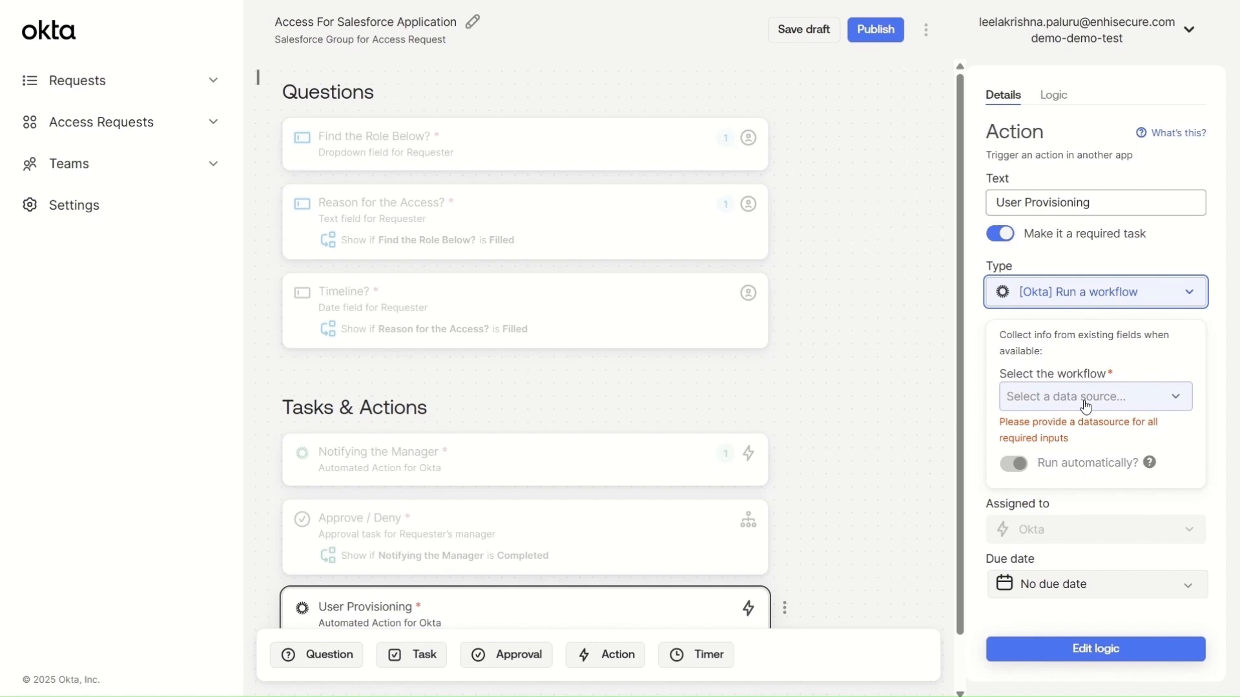
left_click(1086, 406)
left_click(1075, 429)
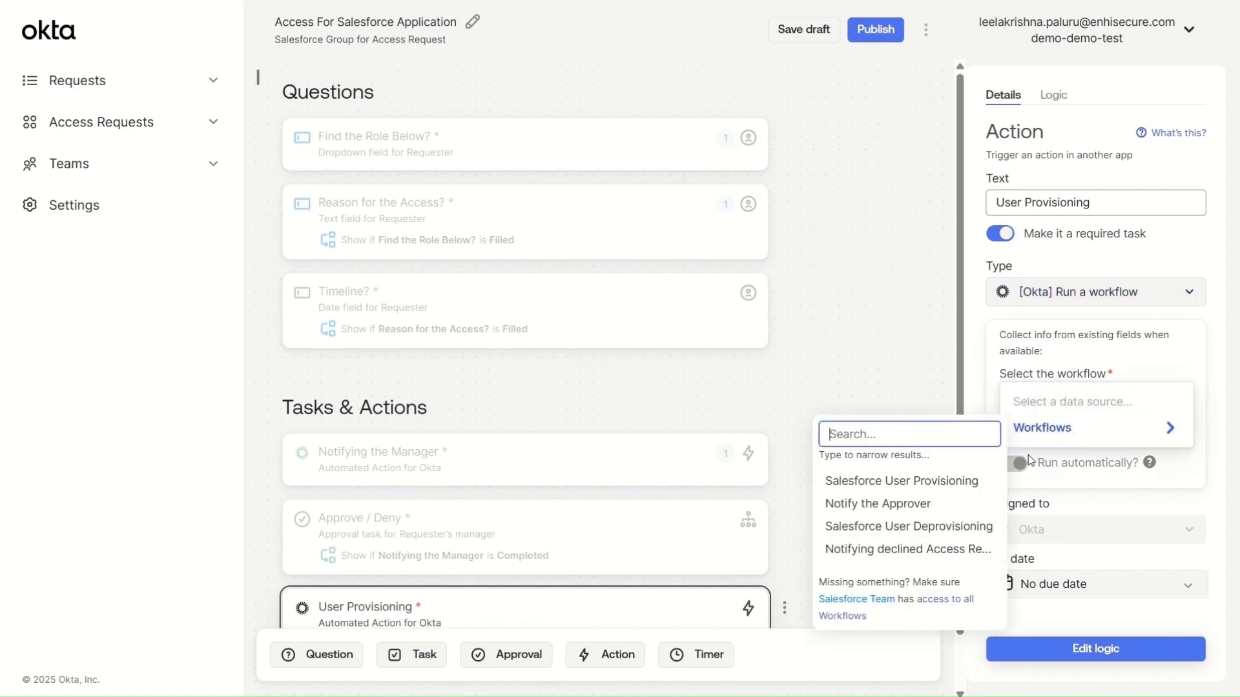
left_click(906, 489)
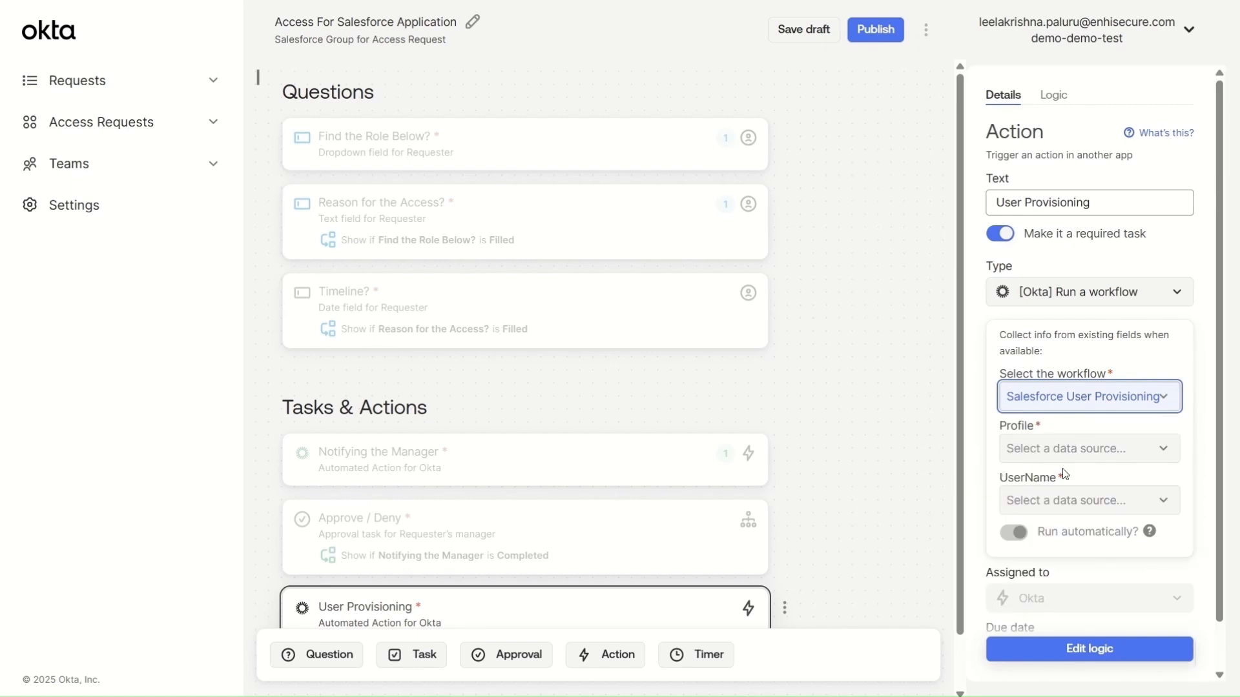
left_click(1096, 467)
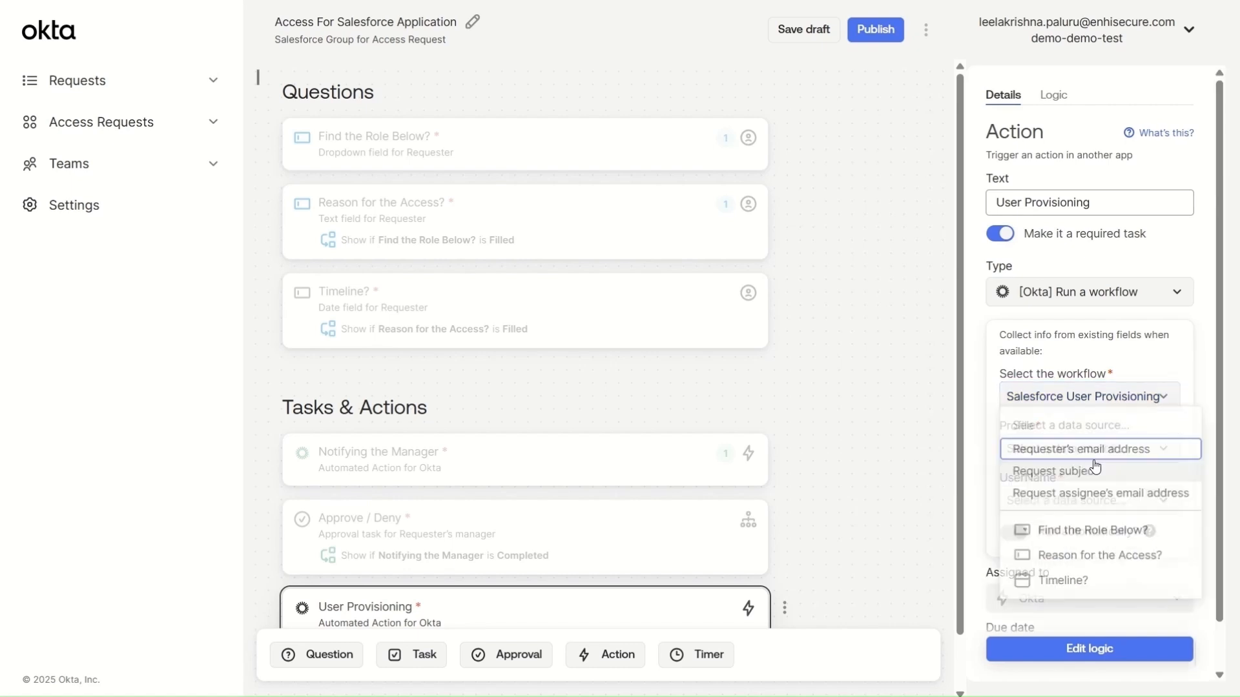
left_click(1089, 533)
left_click(1088, 511)
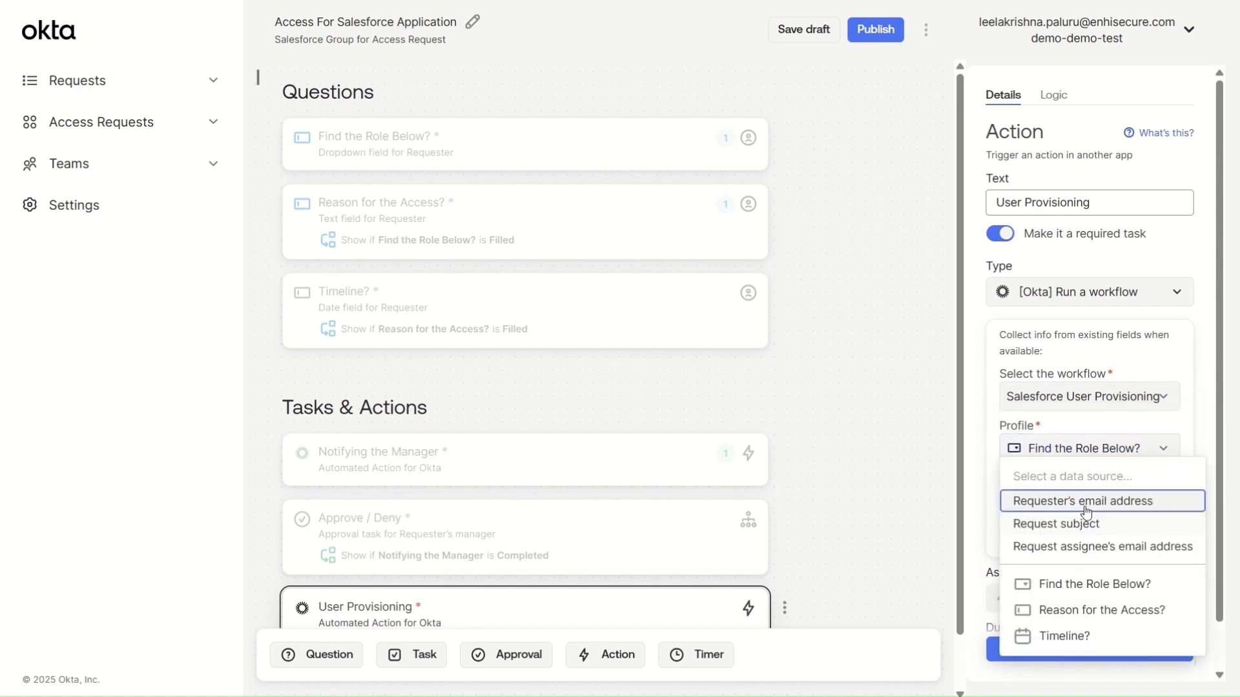
left_click(1082, 503)
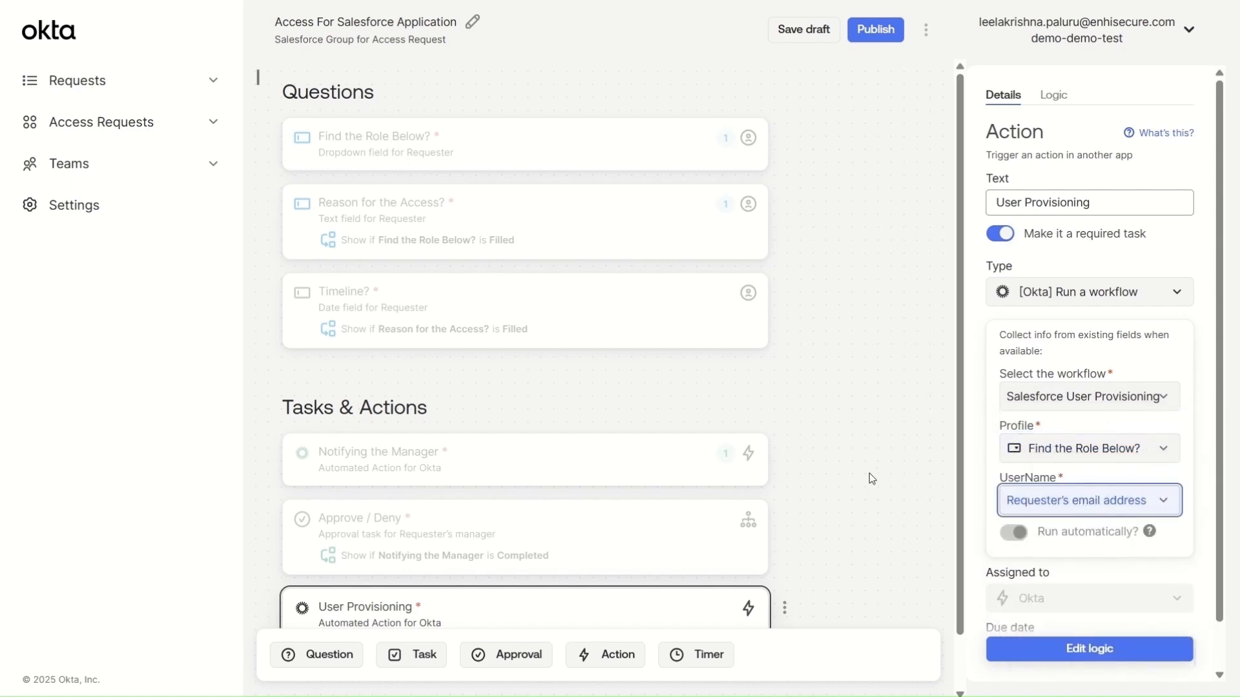
Step: Set the "User Provisioning" task to show only if "Approve / Deny" is approved
scroll(869, 474, "down", 2)
scroll(1027, 515, "down", 1)
scroll(1026, 515, "down", 1)
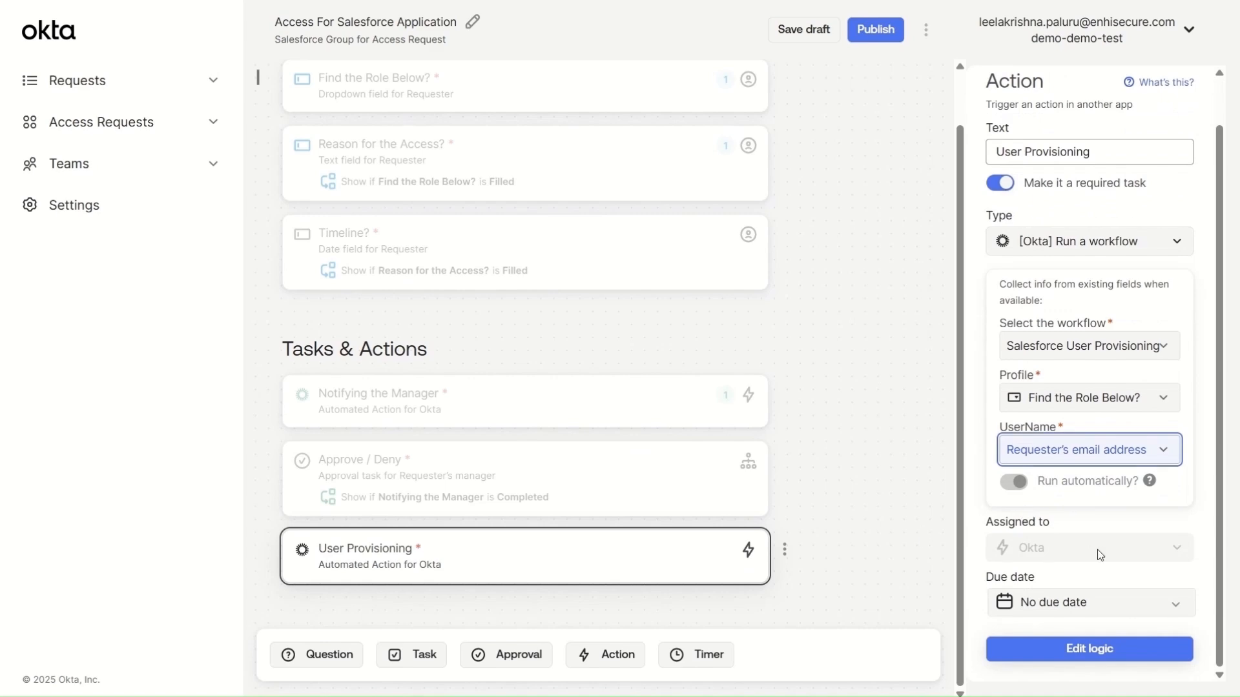
scroll(1098, 549, "up", 2)
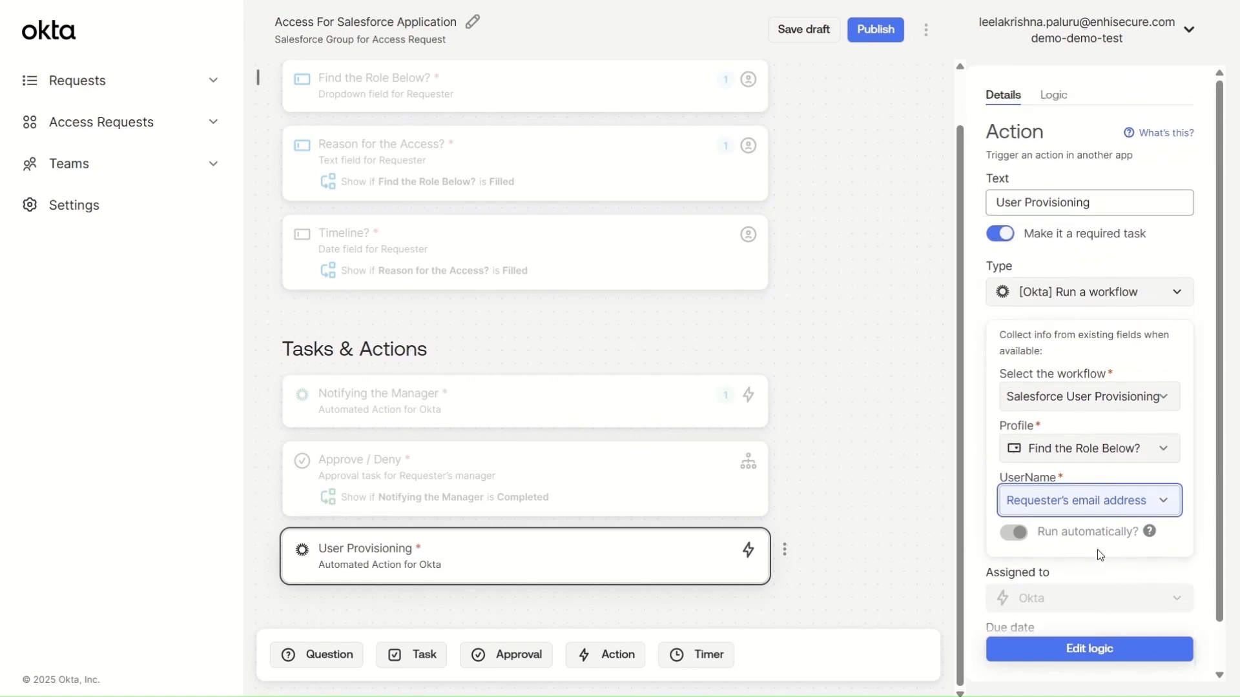
left_click(1054, 97)
left_click(1052, 135)
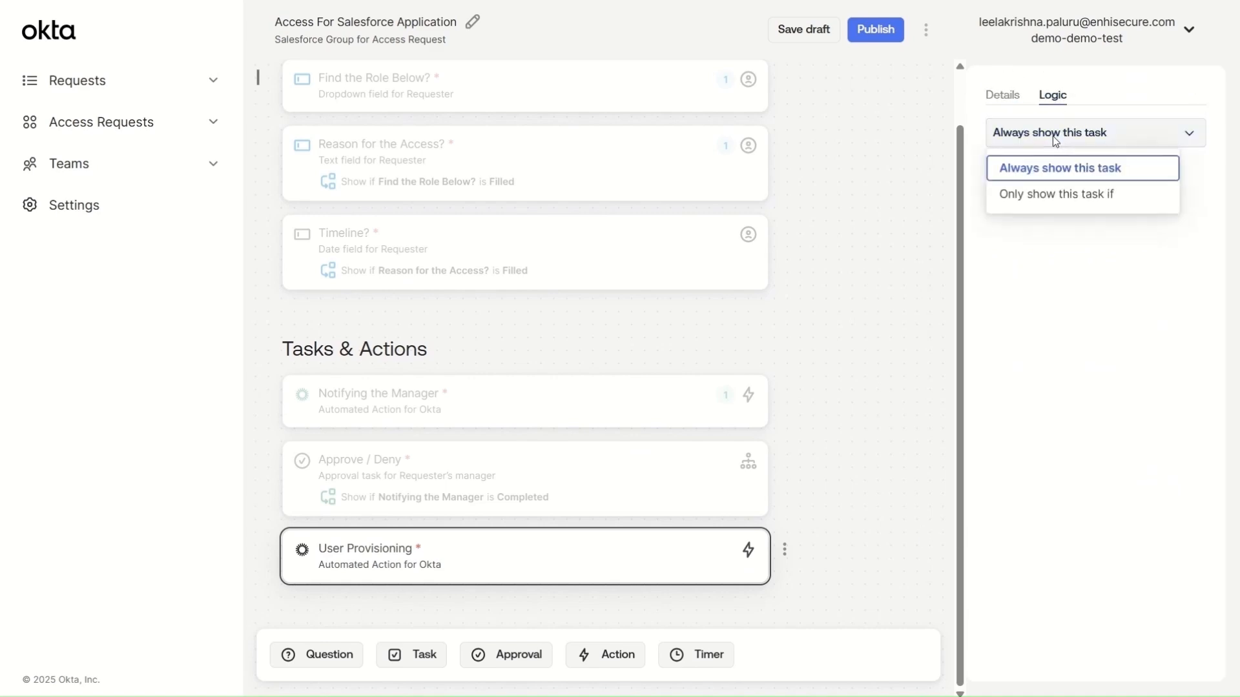
left_click(1056, 197)
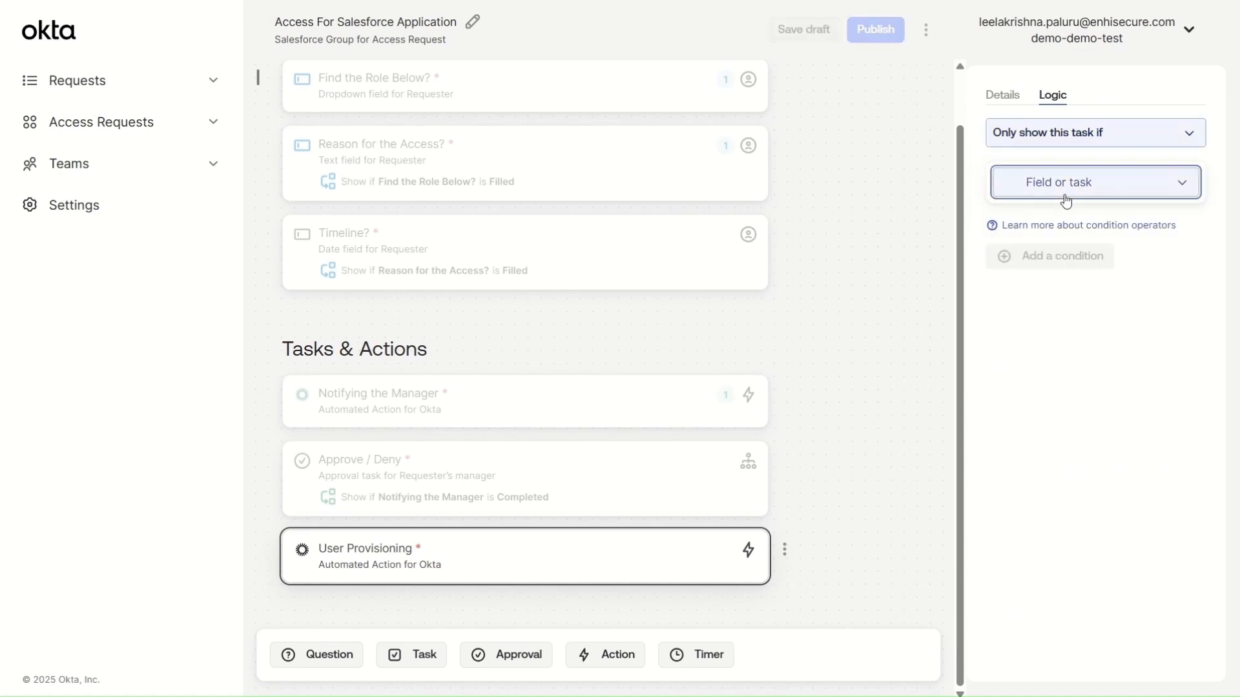
left_click(1064, 193)
left_click(1064, 249)
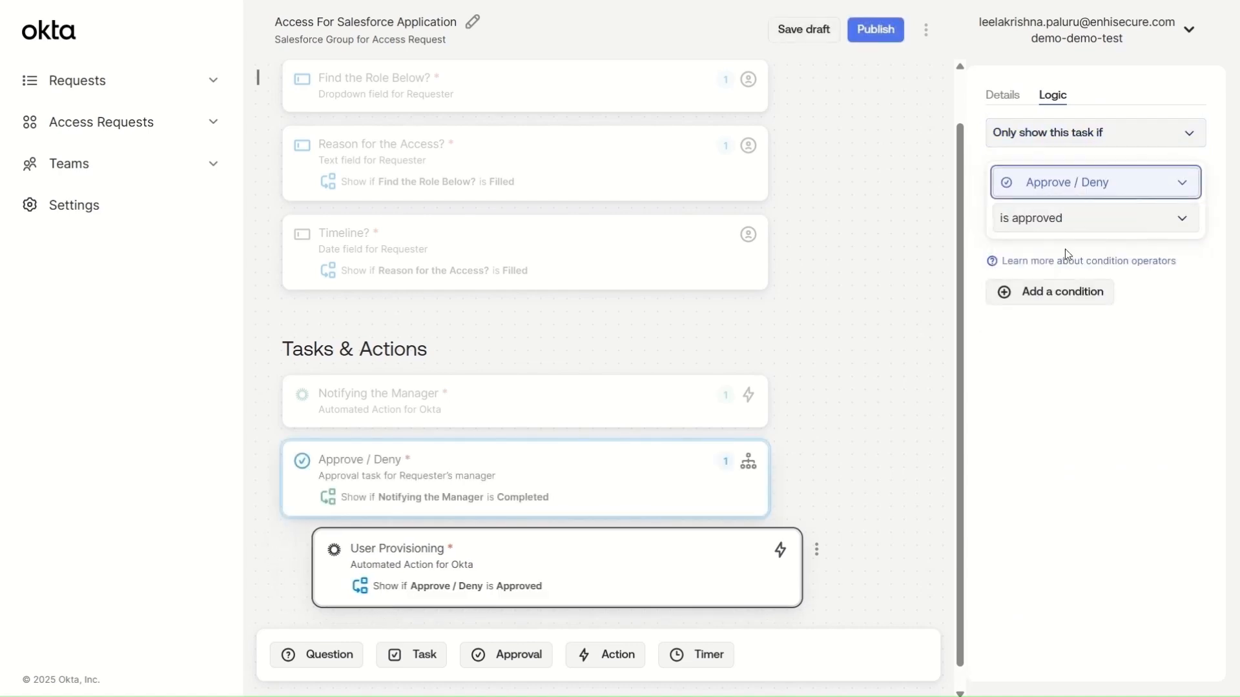
left_click(1041, 222)
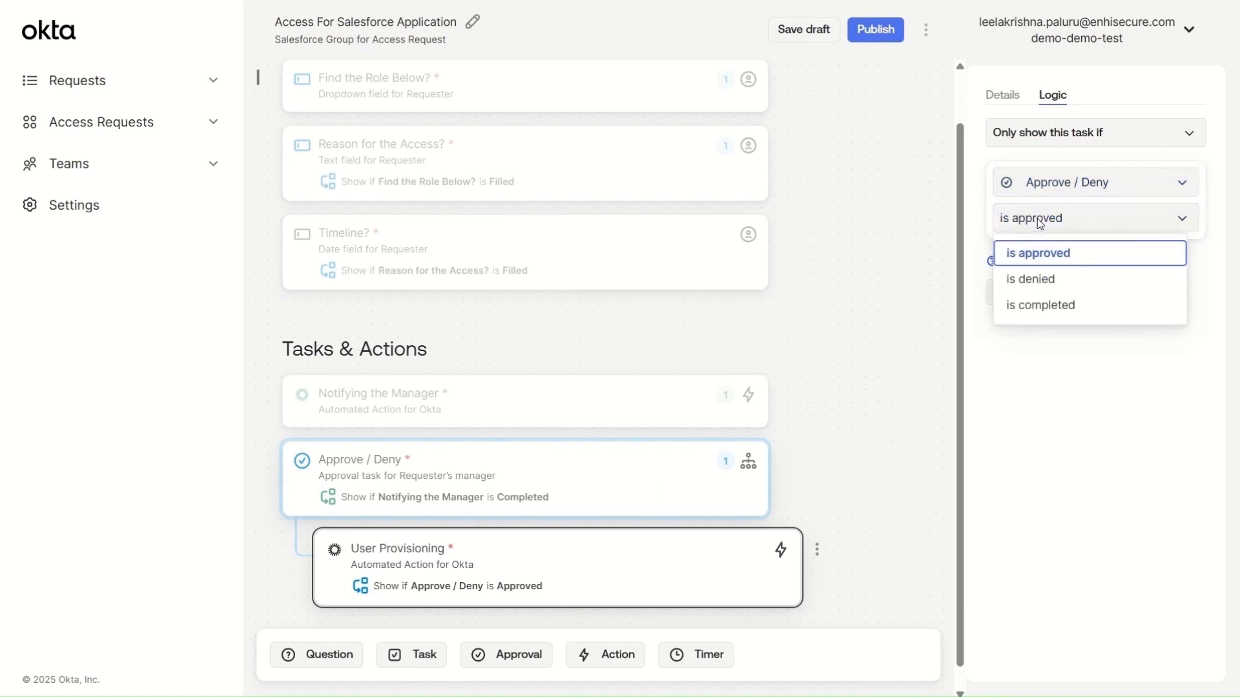
left_click(1045, 234)
left_click(908, 281)
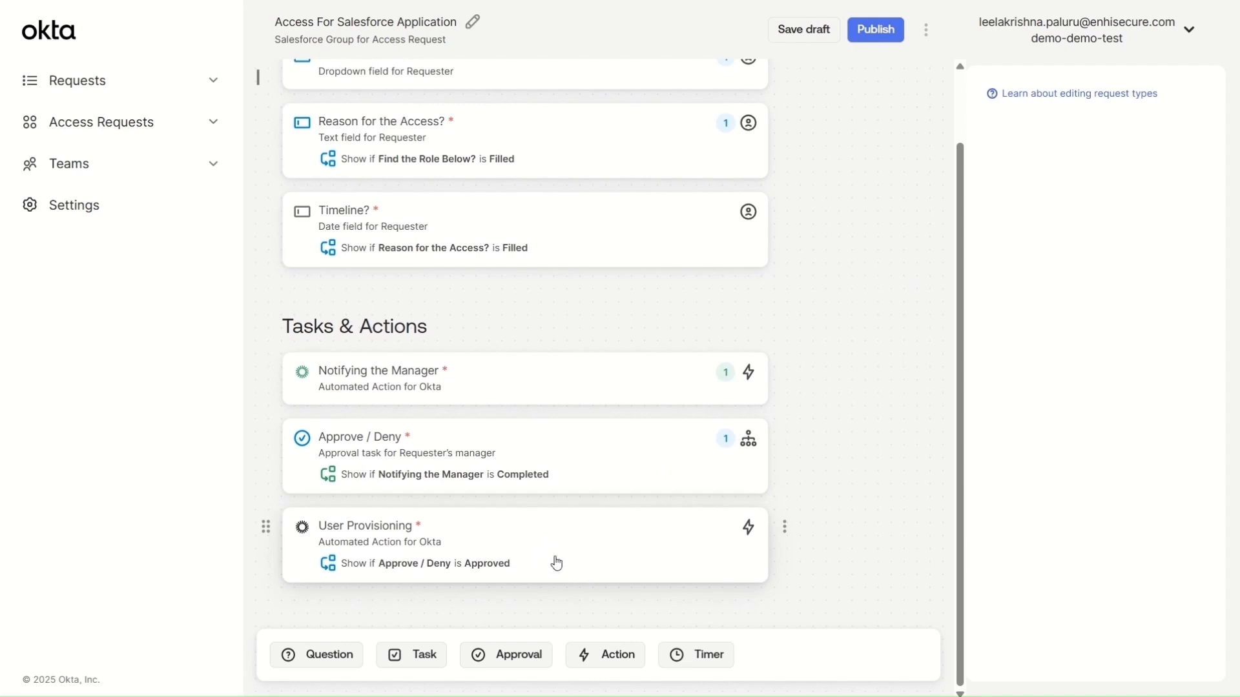
Step: Add a timer below "User Provisioning" that ends on the date given in the "Timeline?" field
left_click(691, 657)
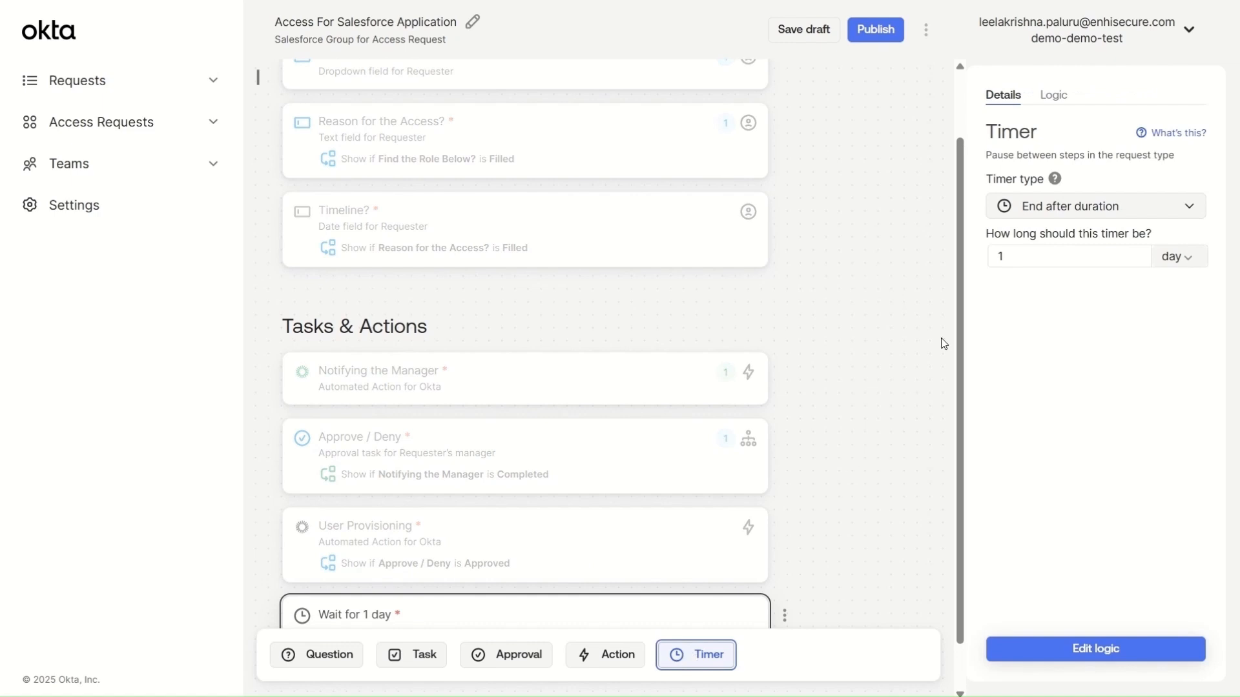
left_click(1072, 218)
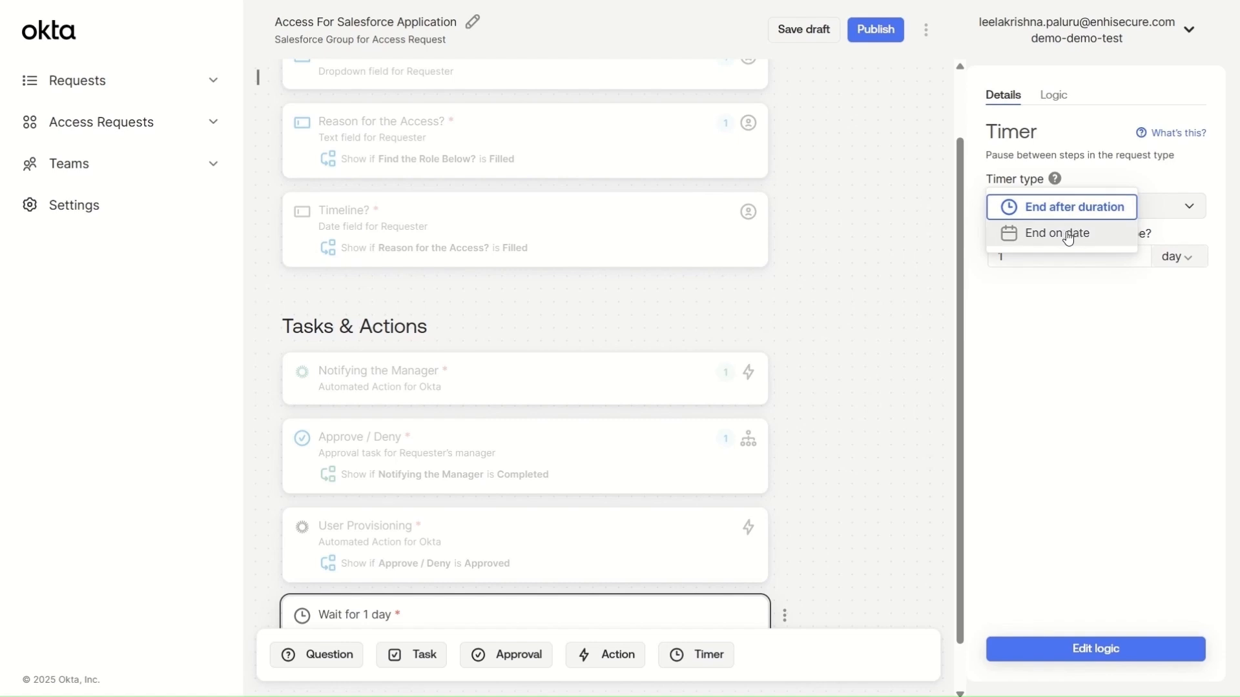
left_click(1068, 236)
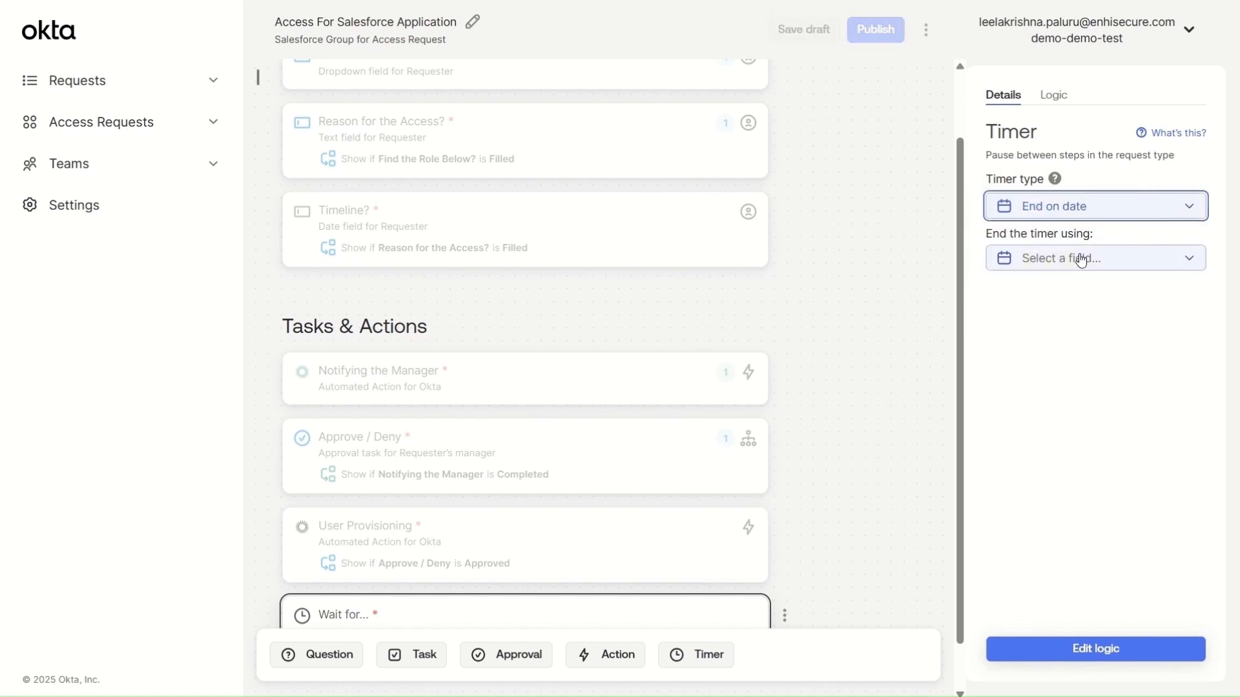
left_click(1082, 259)
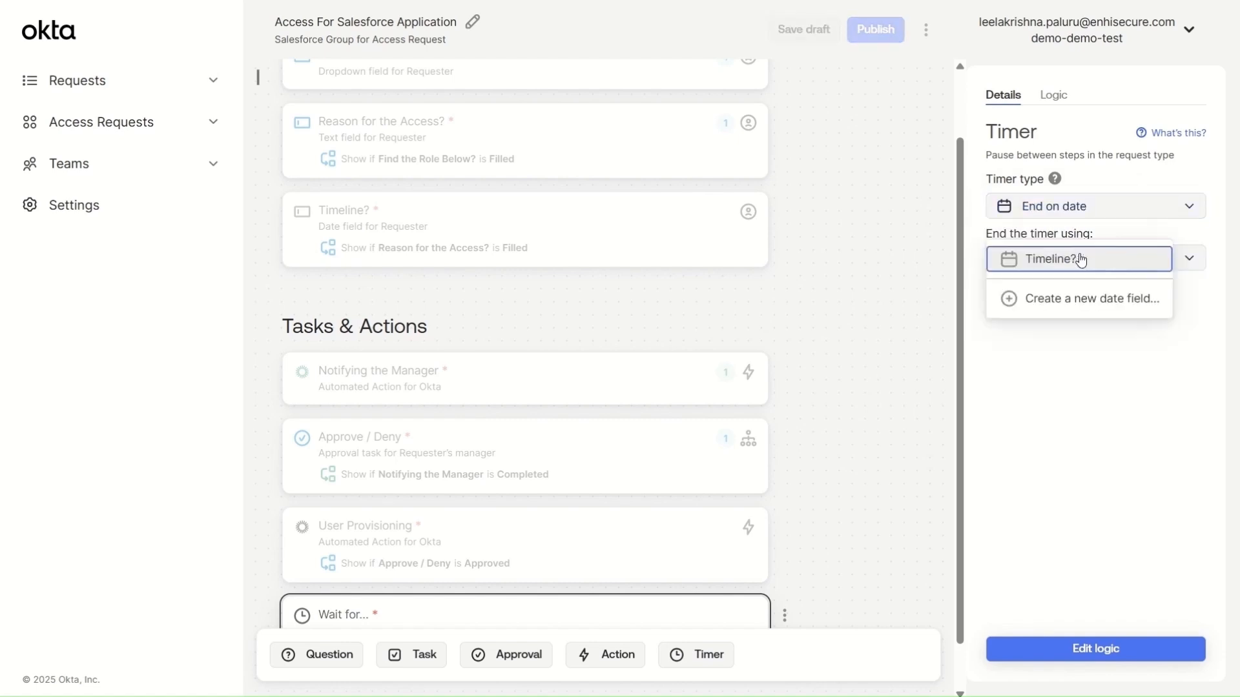
left_click(1045, 259)
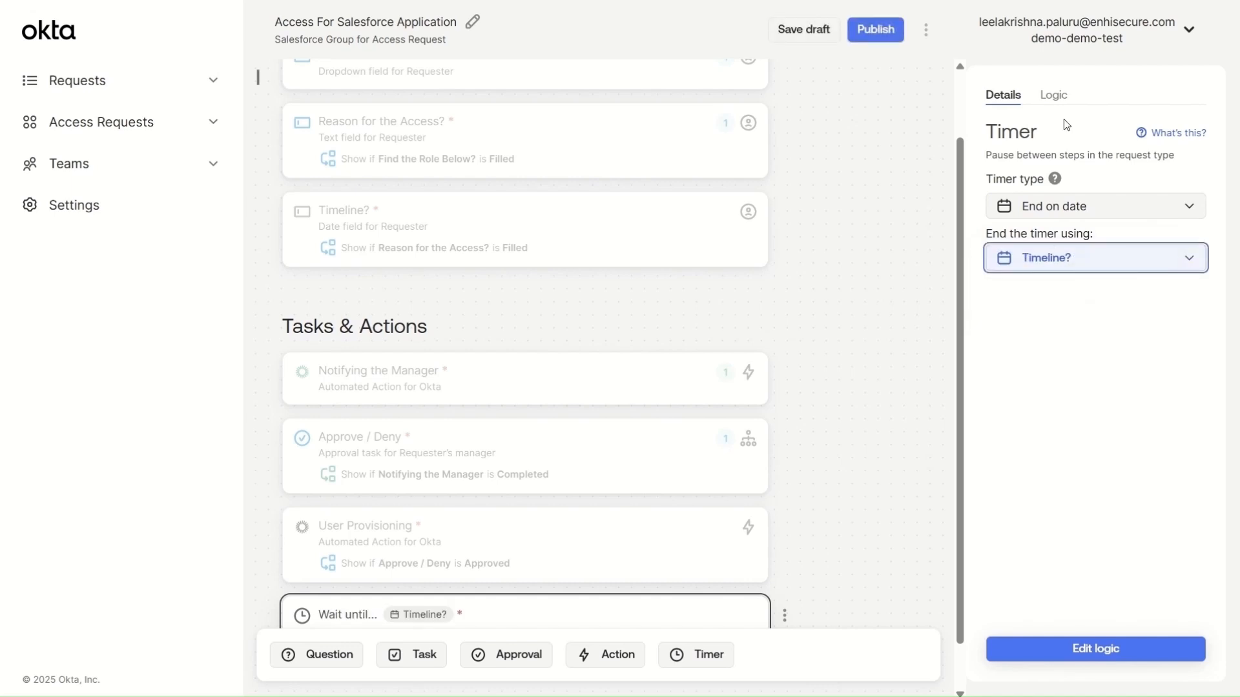
Step: Set the "Wait until..." timer to show only if "User Provisioning" is completed
left_click(1058, 95)
left_click(1079, 133)
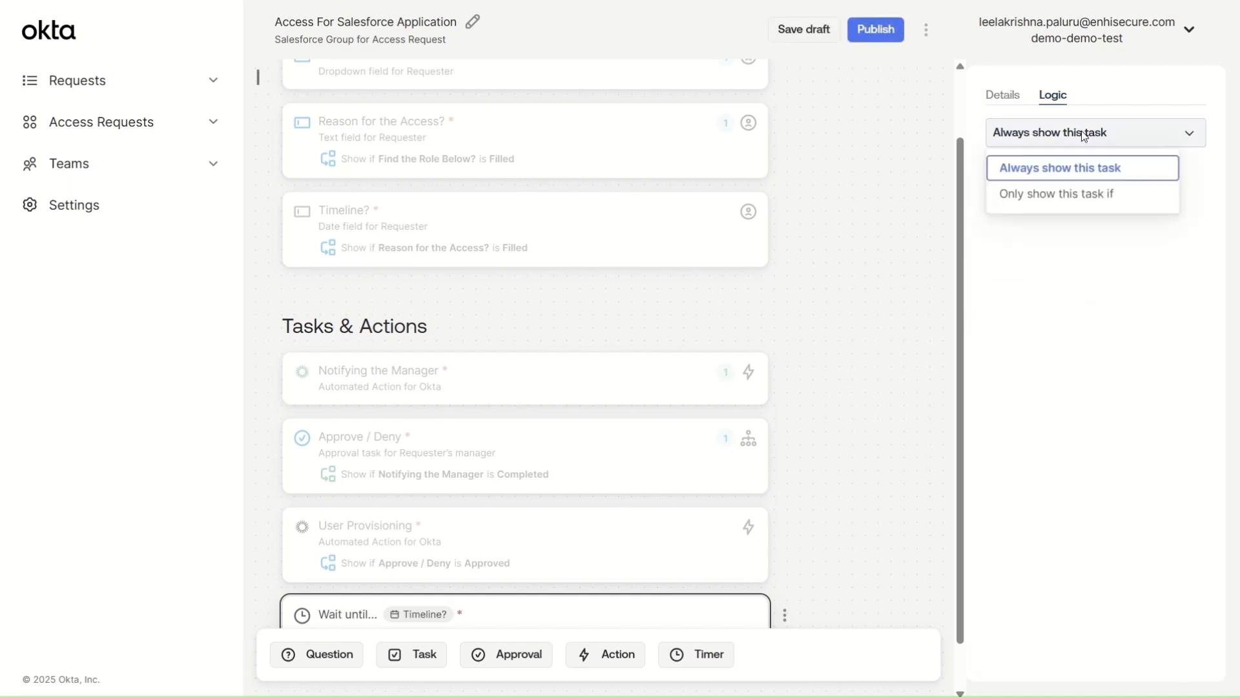
left_click(1082, 194)
left_click(1083, 183)
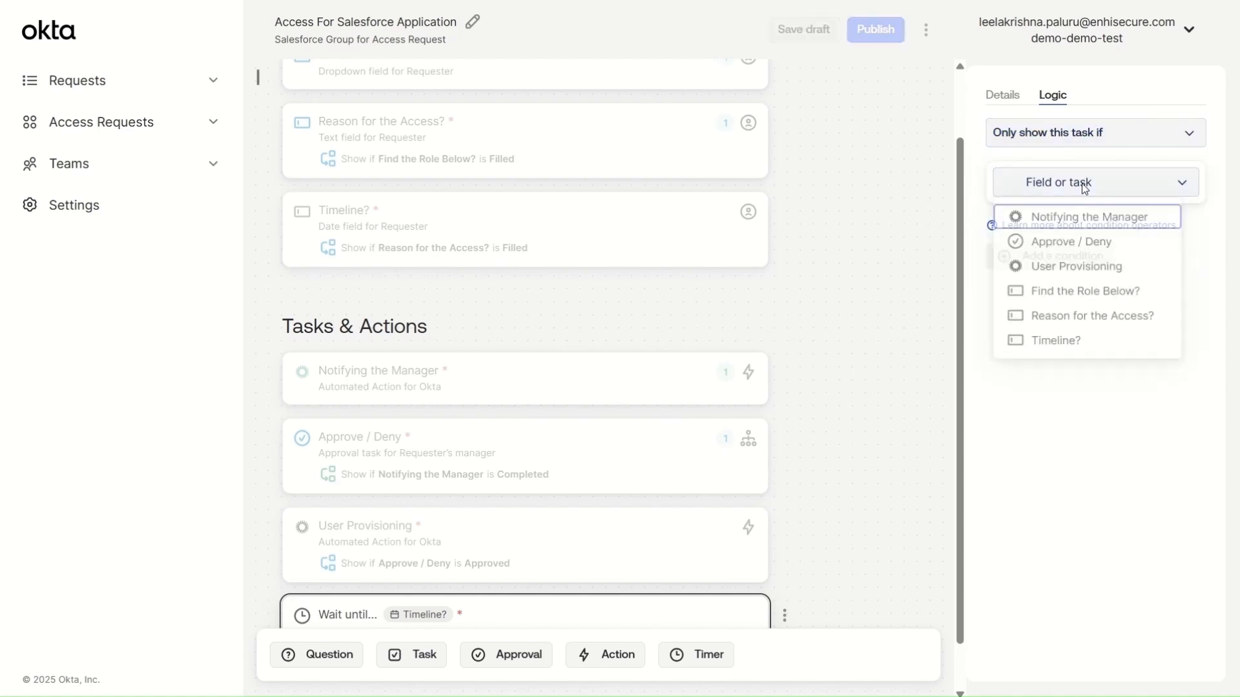
left_click(1079, 270)
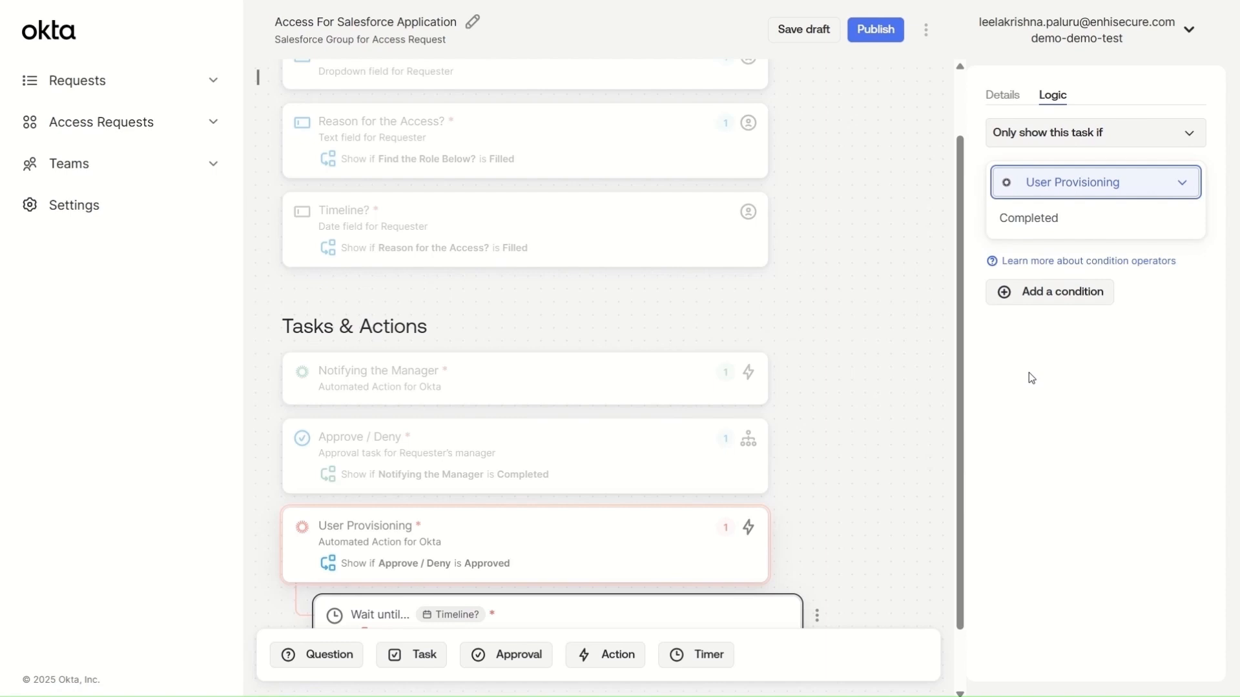
scroll(815, 465, "down", 2)
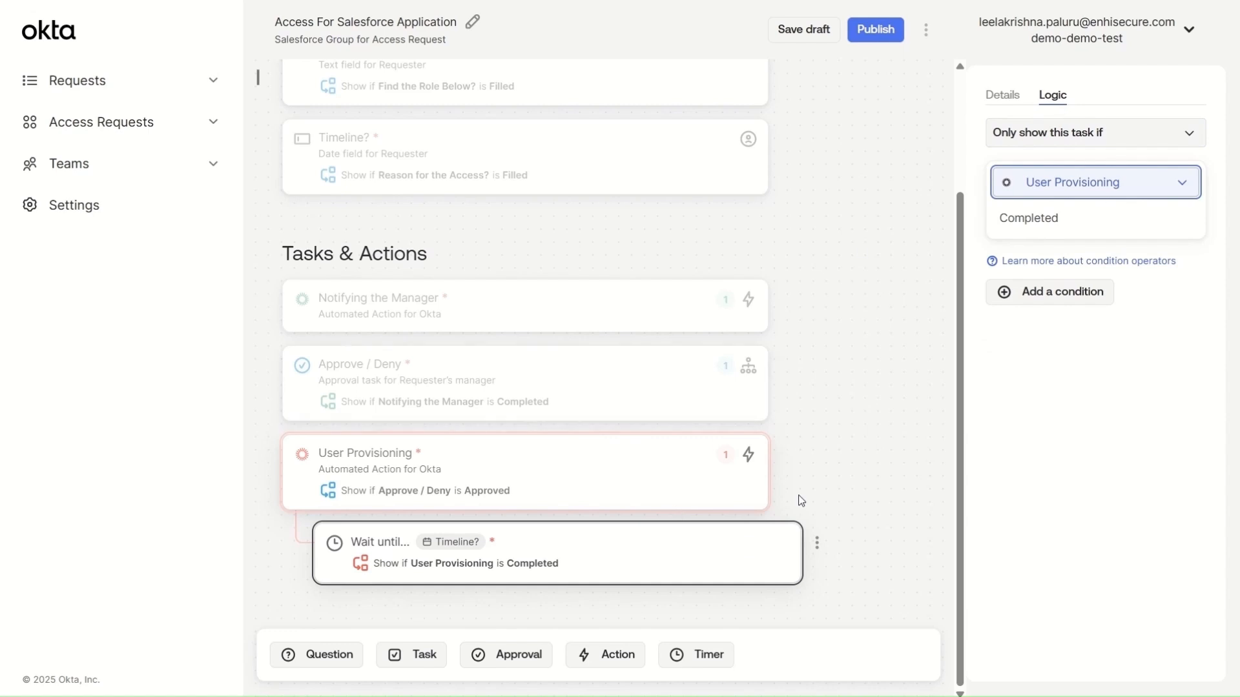
left_click(851, 473)
Step: Add a new task below the timer with the text "User Deprovisioning"
left_click(425, 655)
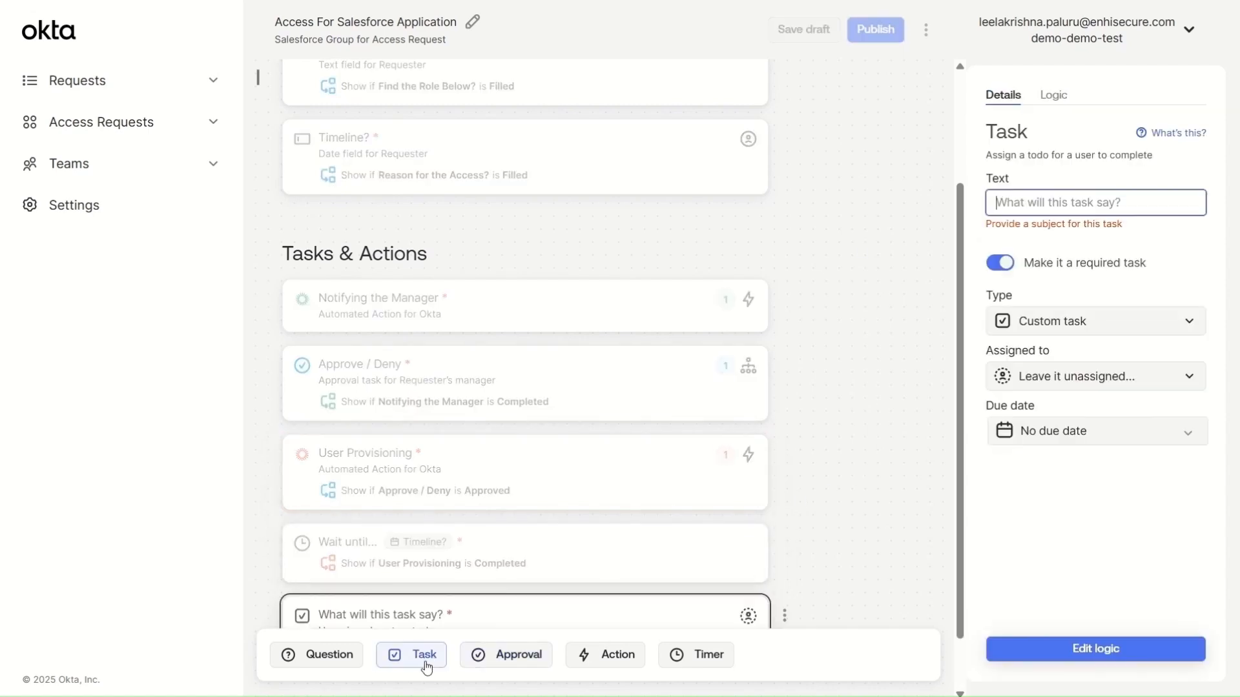
left_click(1090, 210)
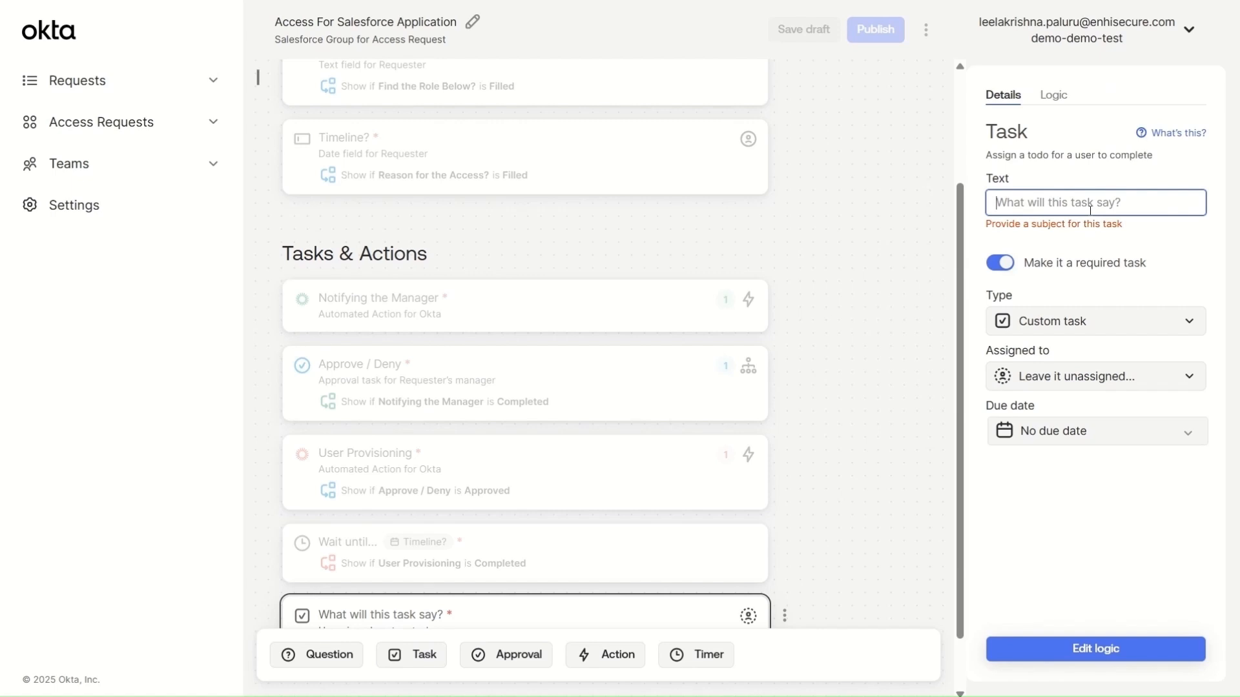
type("User Deprovisi")
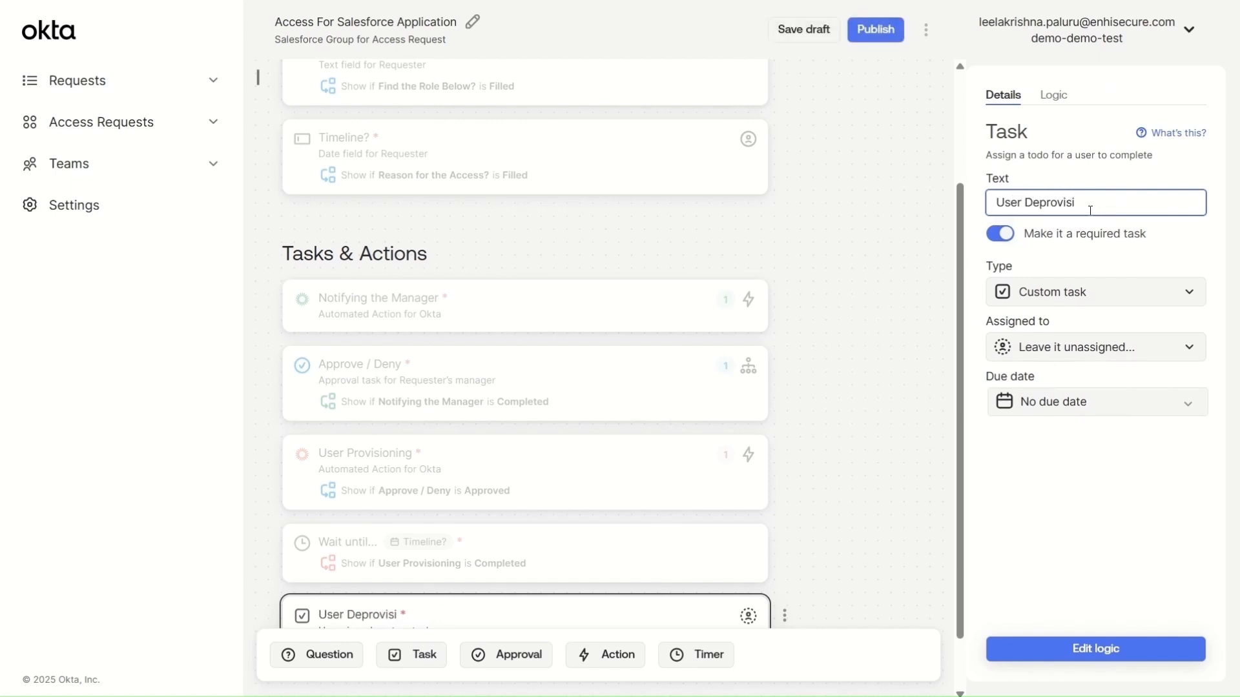
Step: Change the "User Deprovisioning" task type to Run a workflow and select the "Salesforce User Deprovisioning" workflow
left_click(1085, 294)
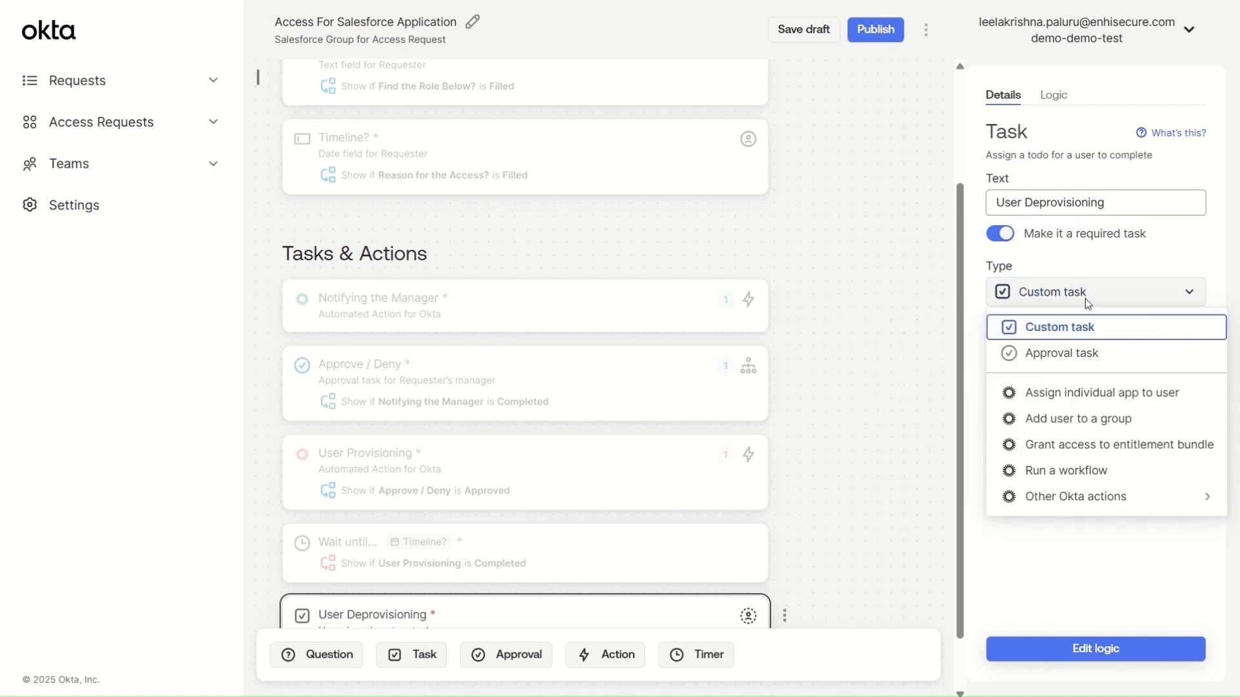
left_click(1102, 473)
left_click(1084, 393)
left_click(1057, 431)
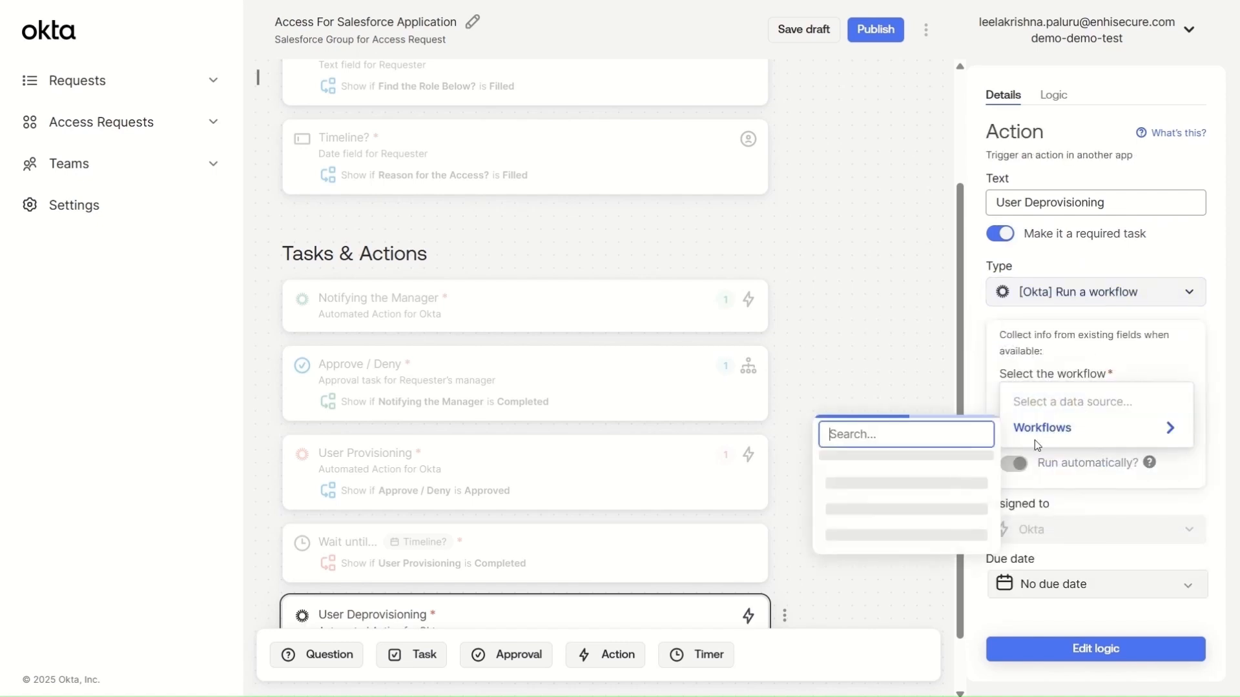
left_click(890, 445)
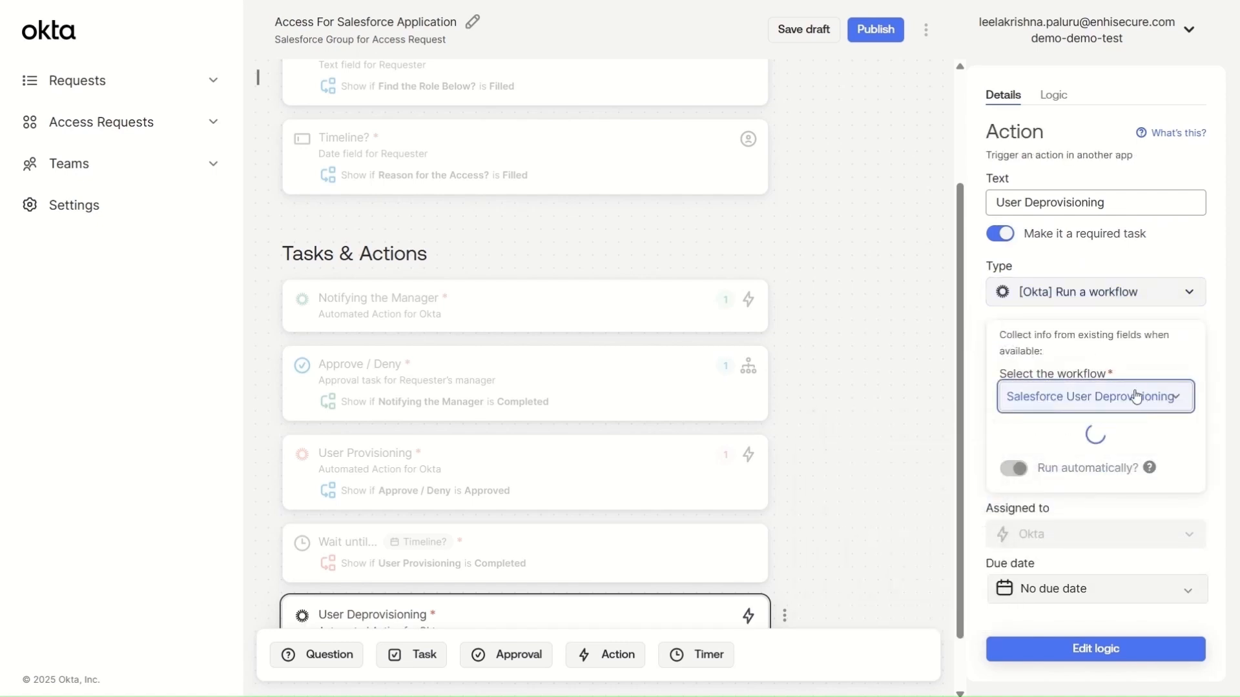
scroll(1085, 413, "down", 2)
left_click(1056, 409)
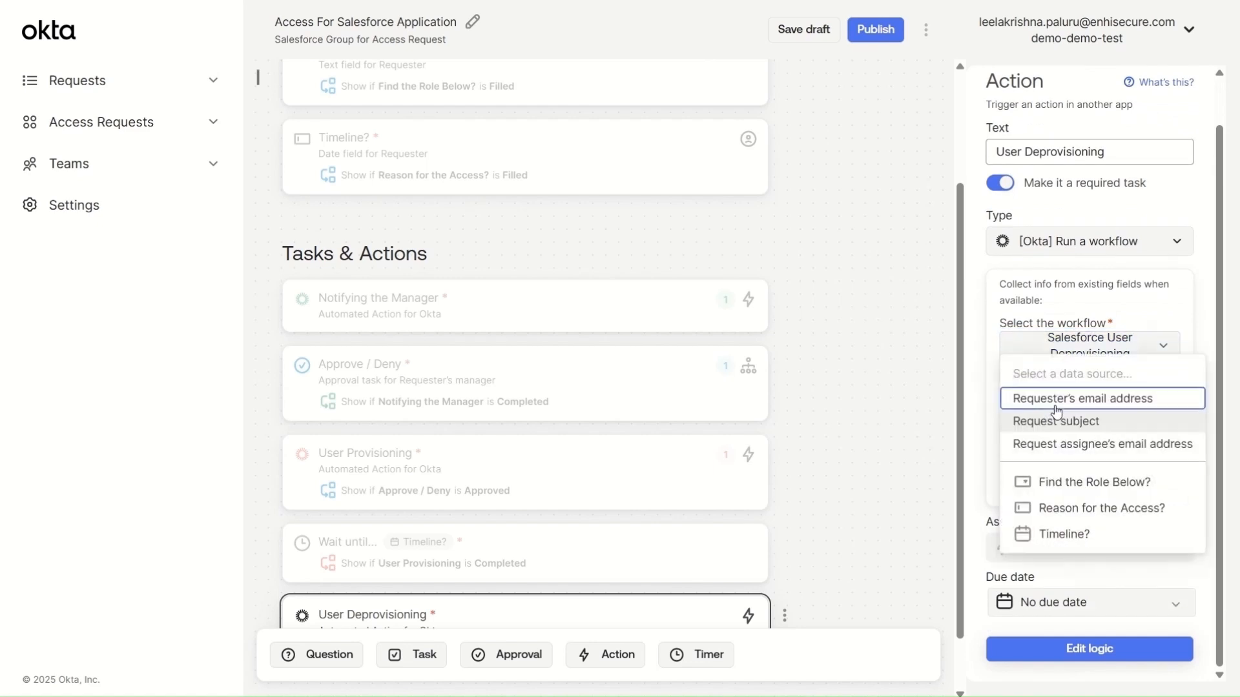
left_click(1070, 398)
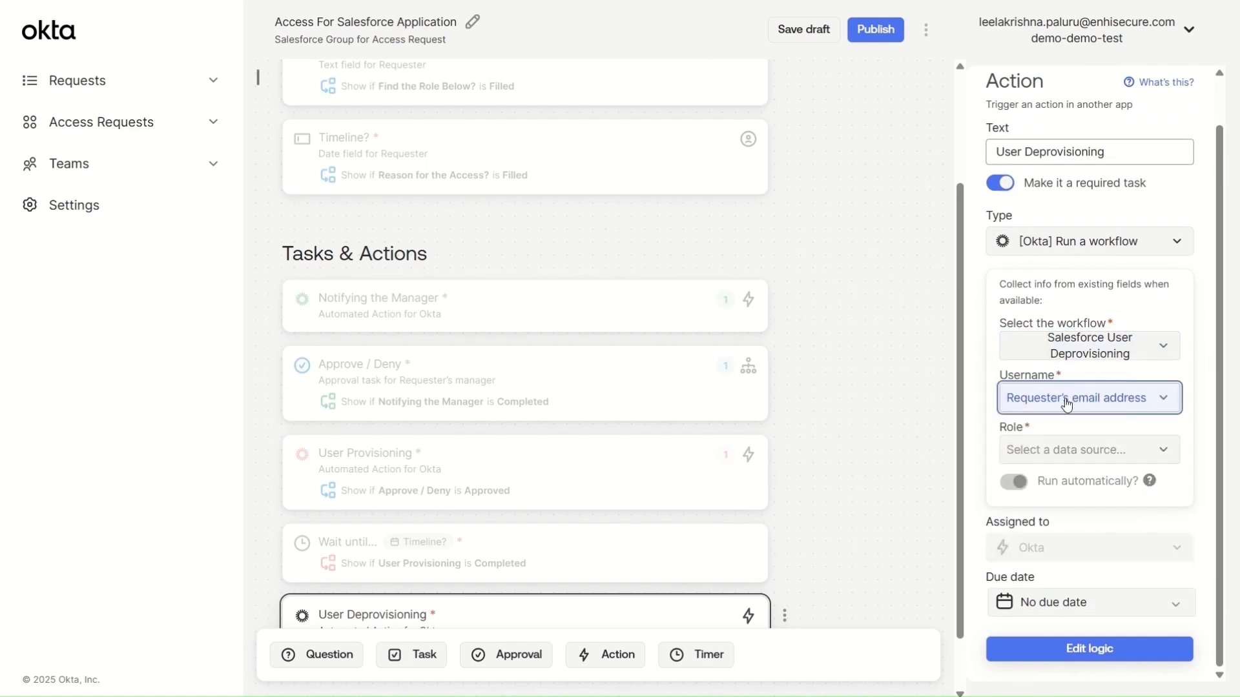
left_click(1062, 450)
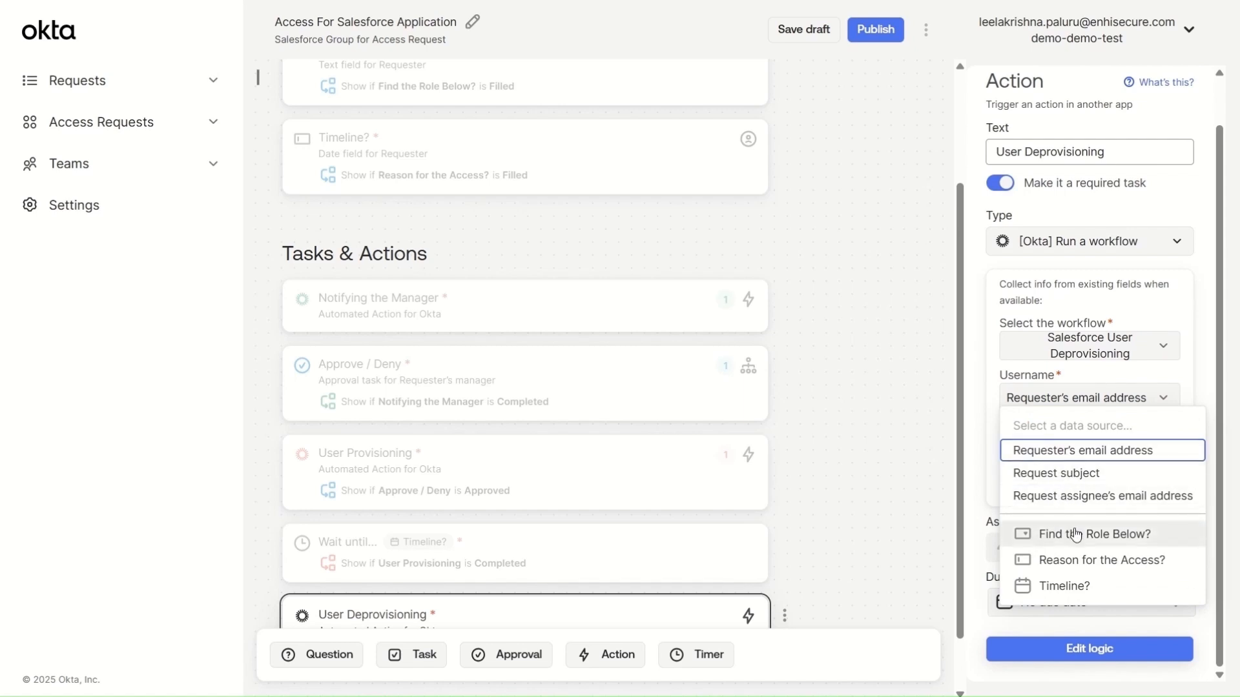
left_click(1035, 534)
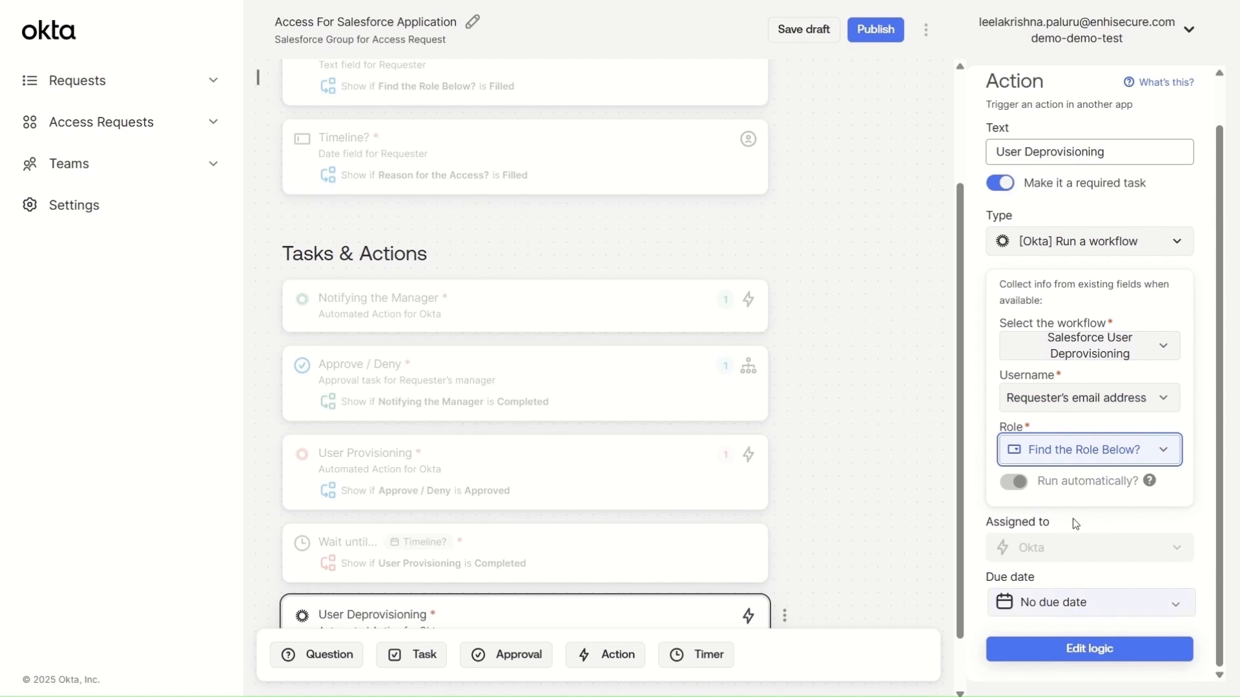
Step: Set the "User Deprovisioning" task to show only if the "Wait until..." timer is completed
scroll(1074, 452, "up", 2)
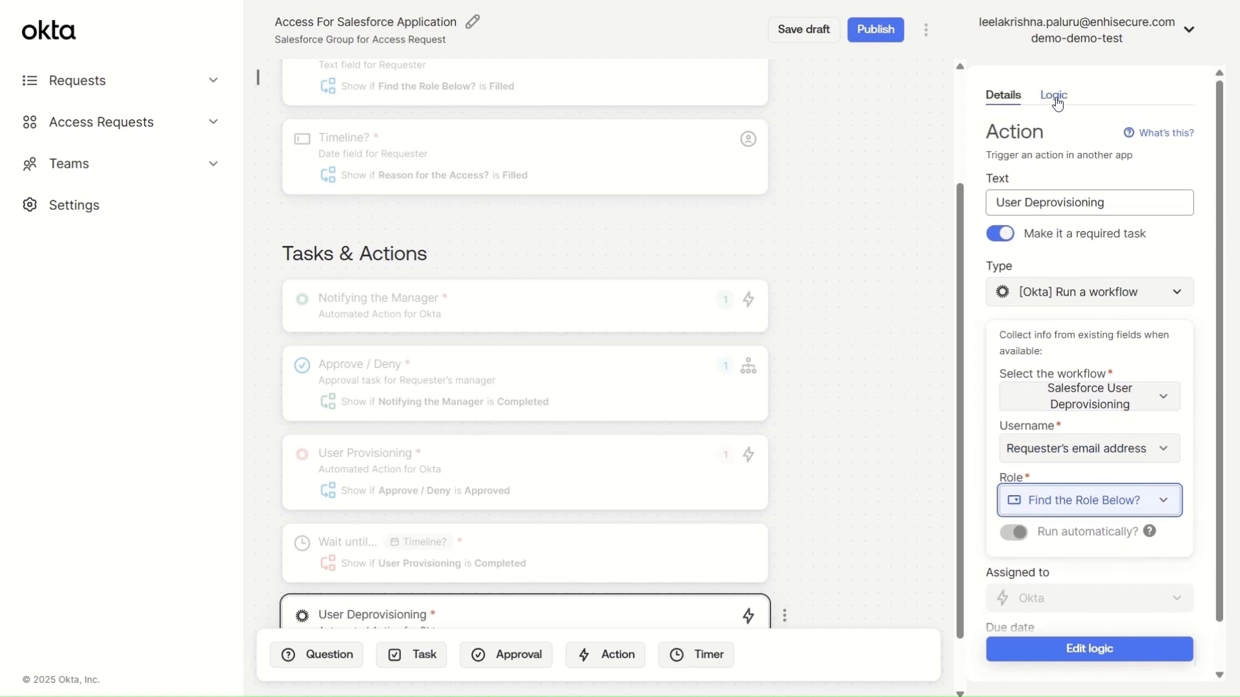
left_click(1055, 97)
left_click(1059, 133)
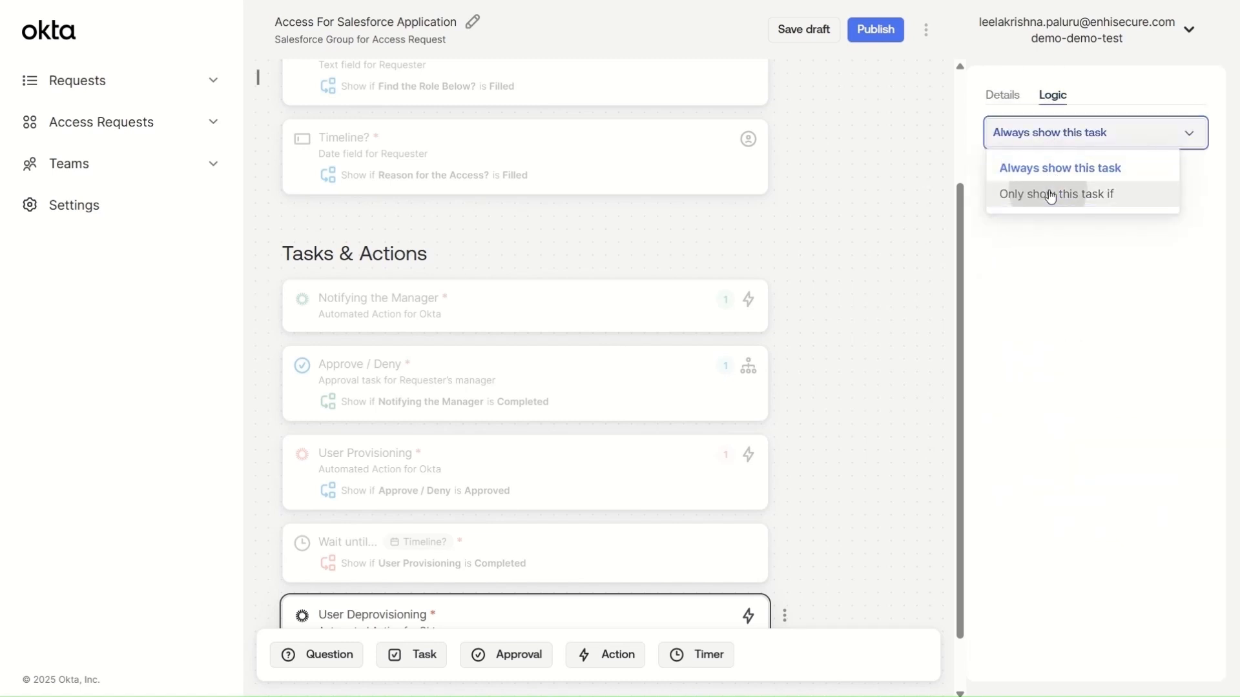
left_click(1051, 195)
left_click(1049, 188)
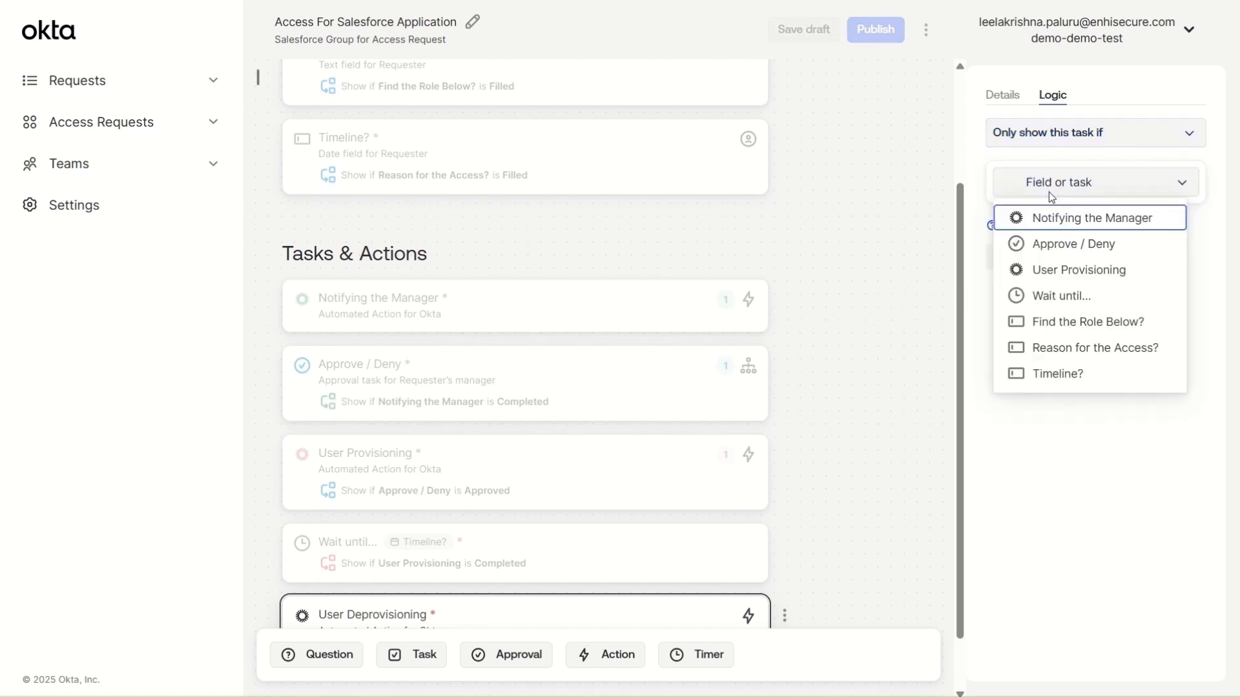
left_click(1060, 295)
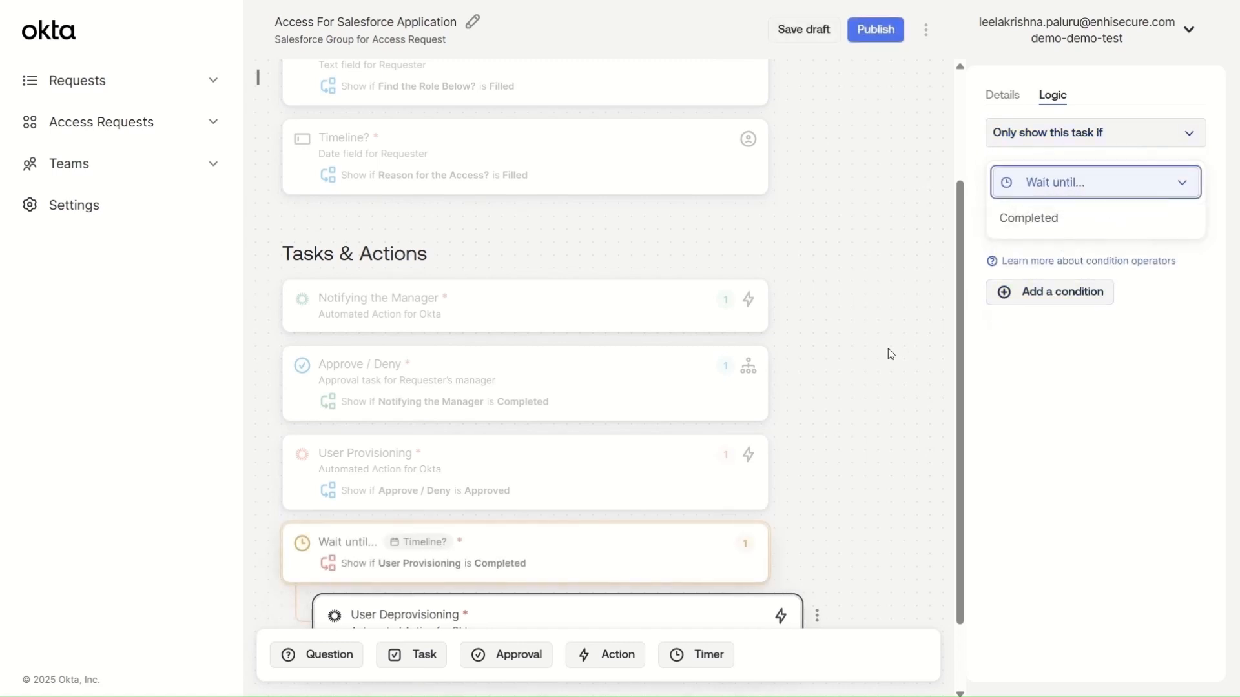
scroll(839, 367, "down", 2)
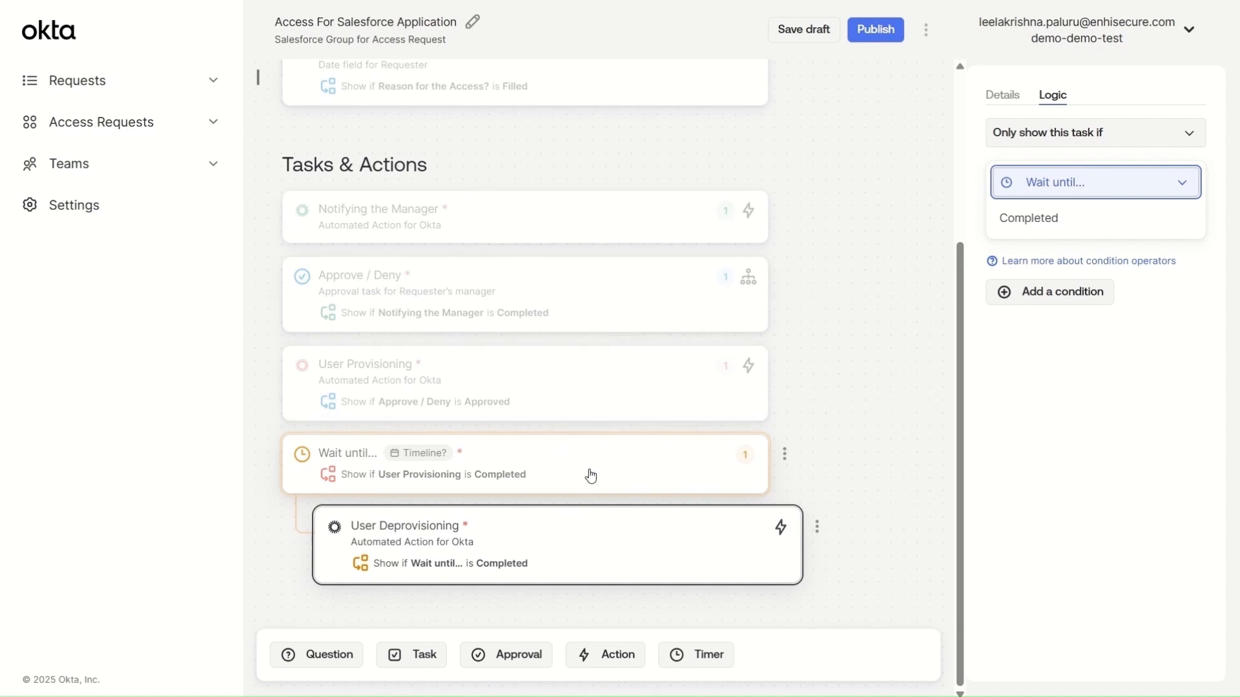
left_click(851, 439)
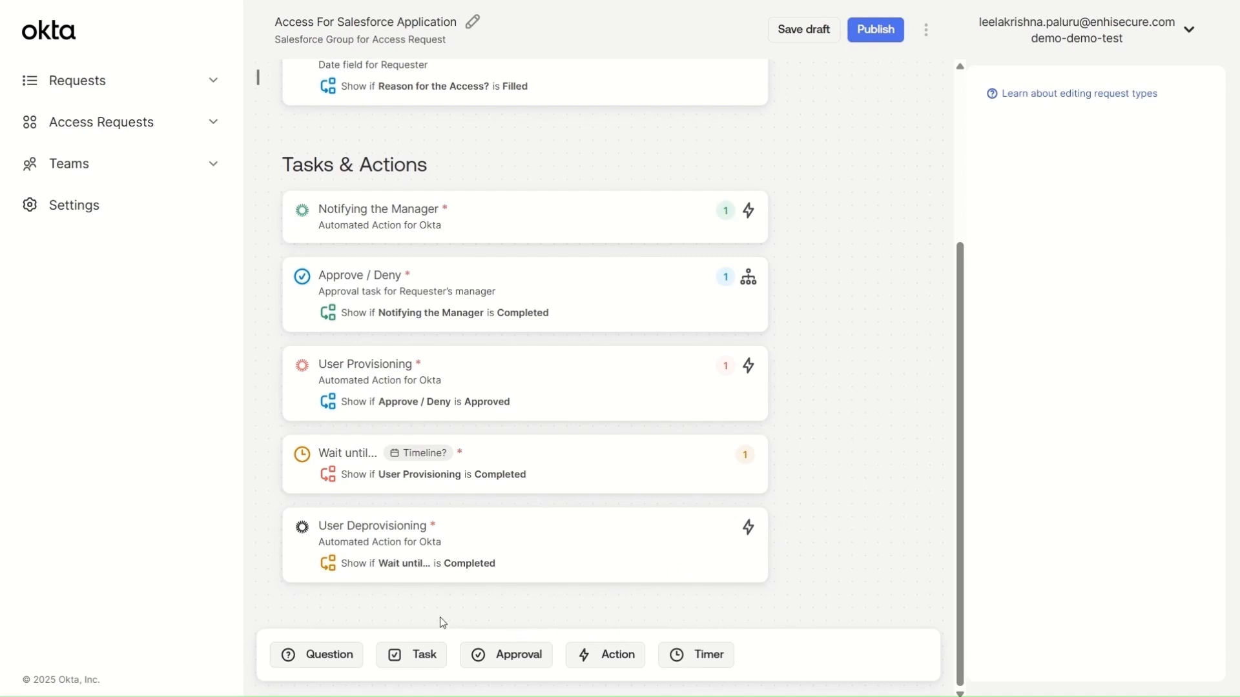
Step: Add a required text question "Reason for Denial" and assign it to the Requester's manager
left_click(324, 656)
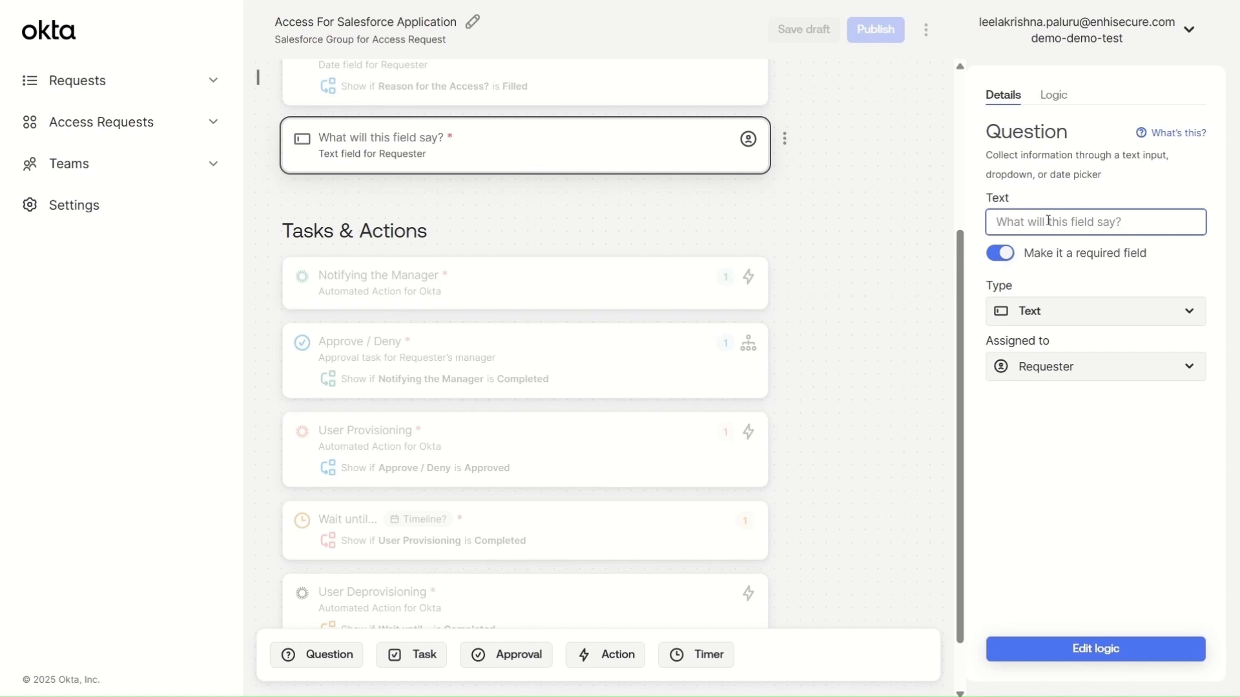
type("Reas")
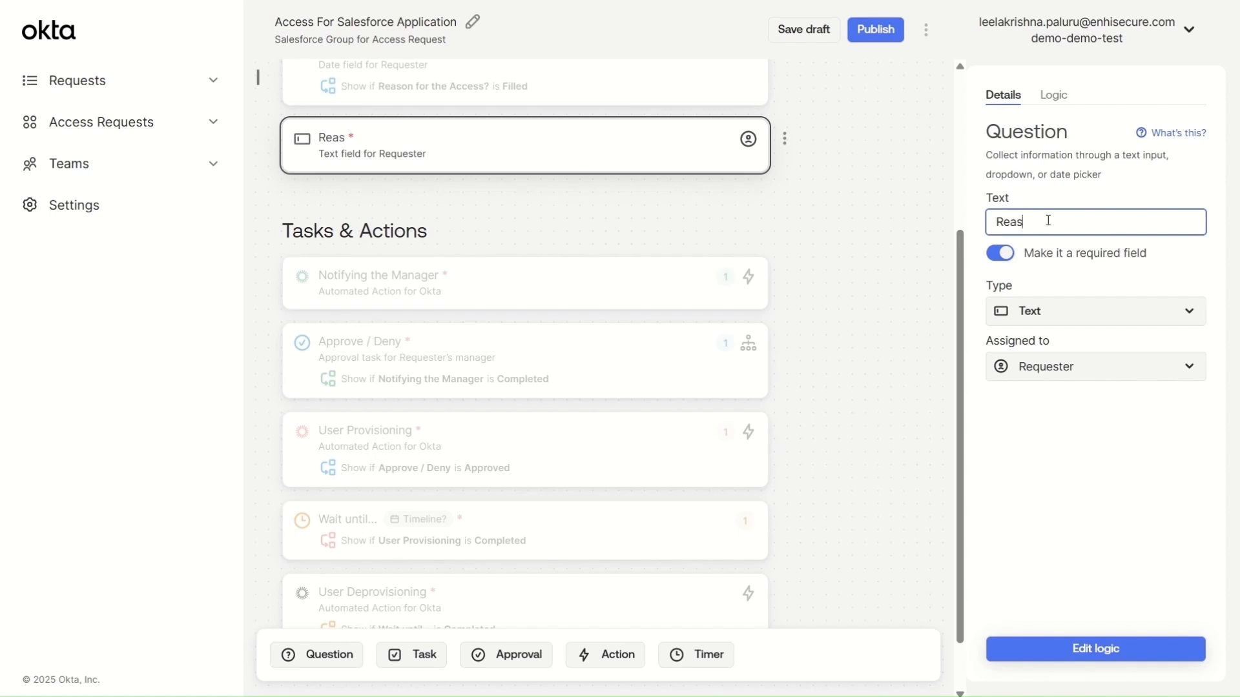
type("on for Denial")
left_click(1098, 366)
left_click(1077, 395)
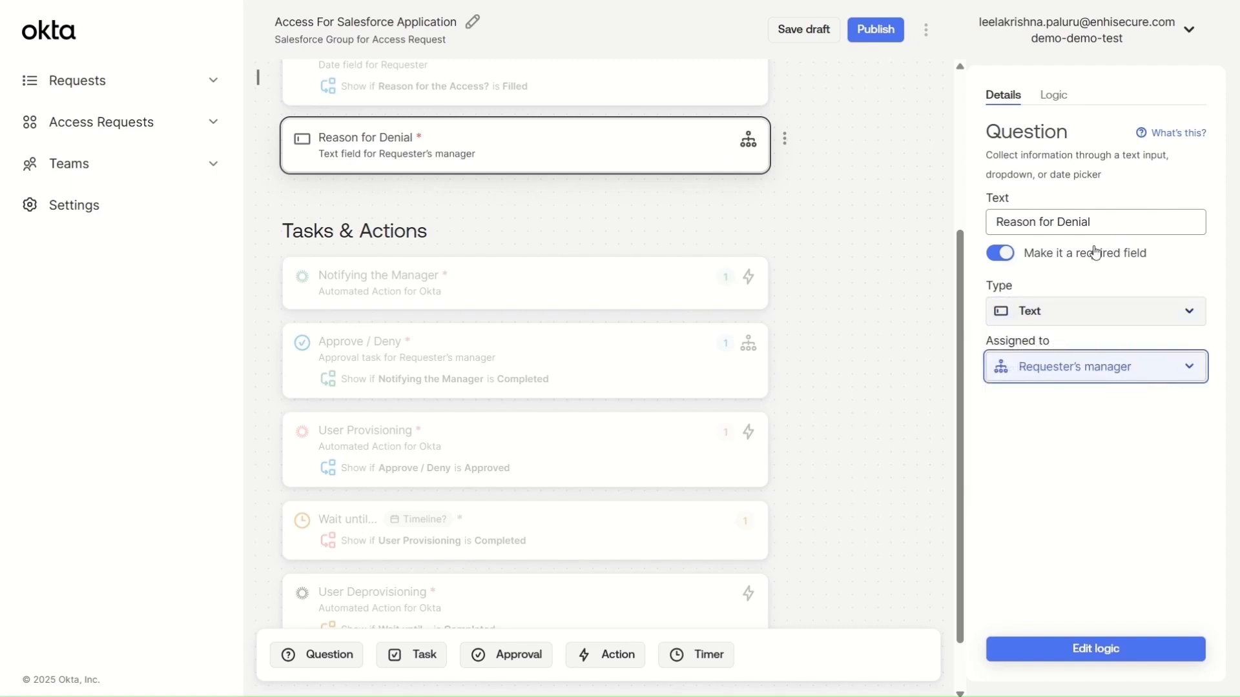
Step: Set the "Reason for Denial" question to show only if "Approve / Deny" is denied
left_click(1055, 96)
left_click(1085, 132)
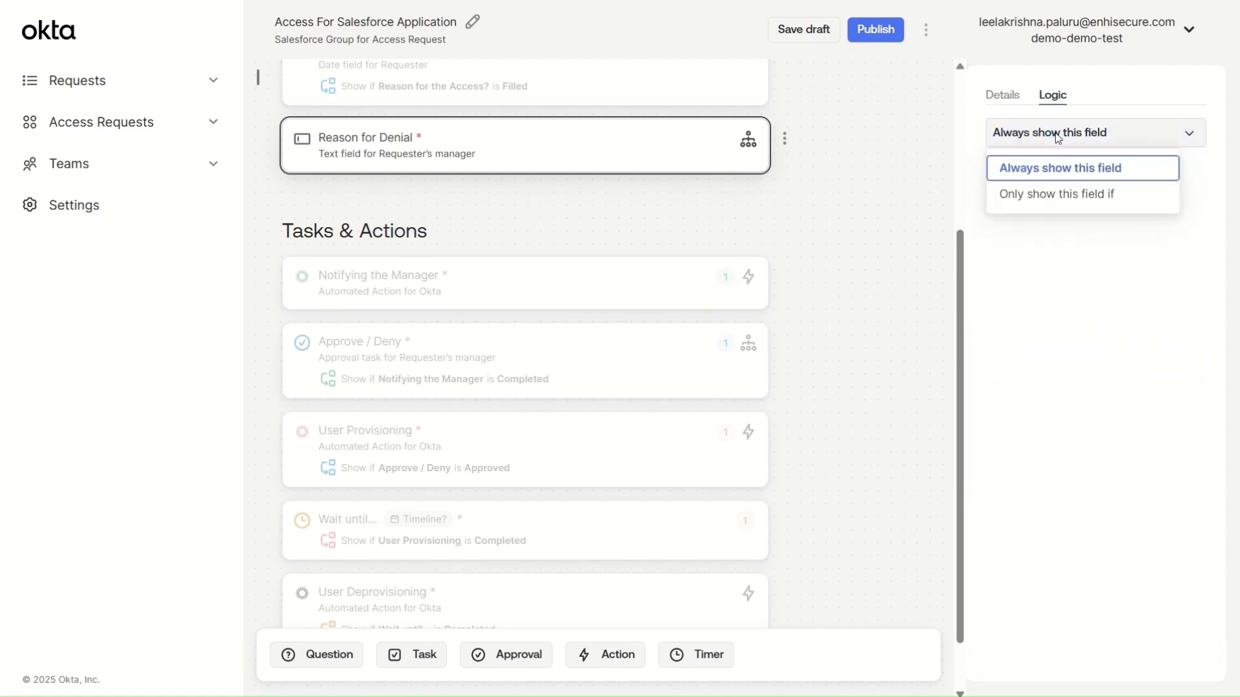
left_click(1069, 206)
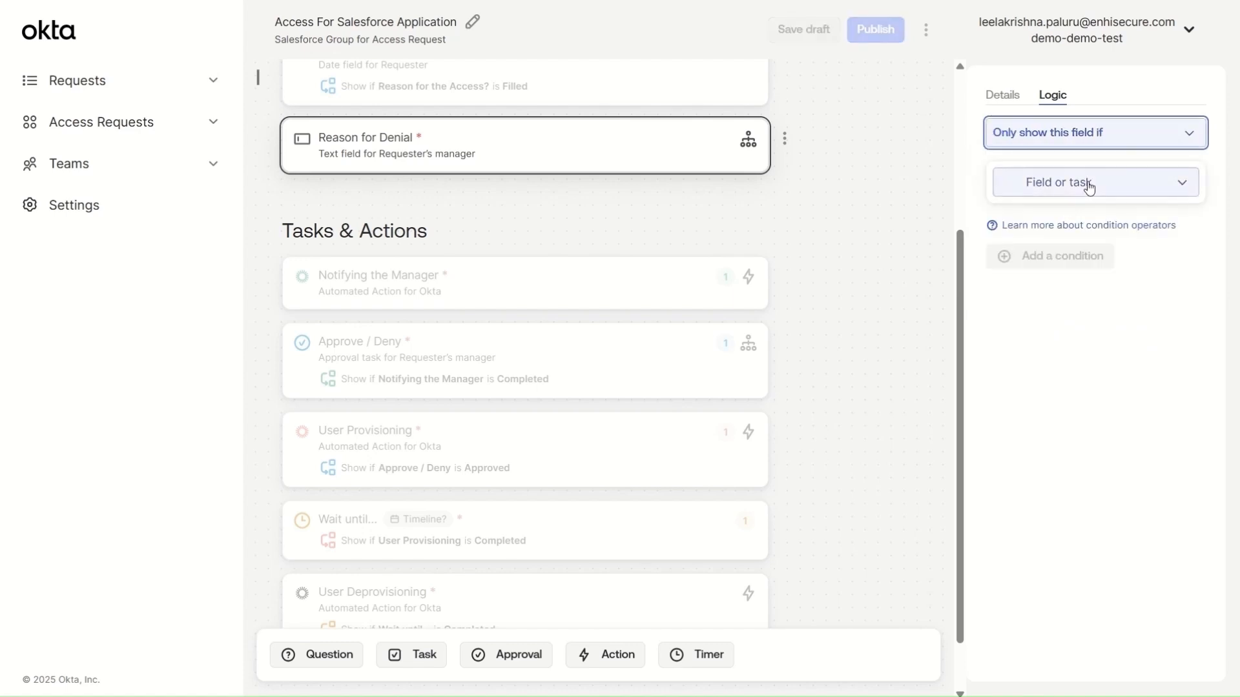
left_click(1074, 180)
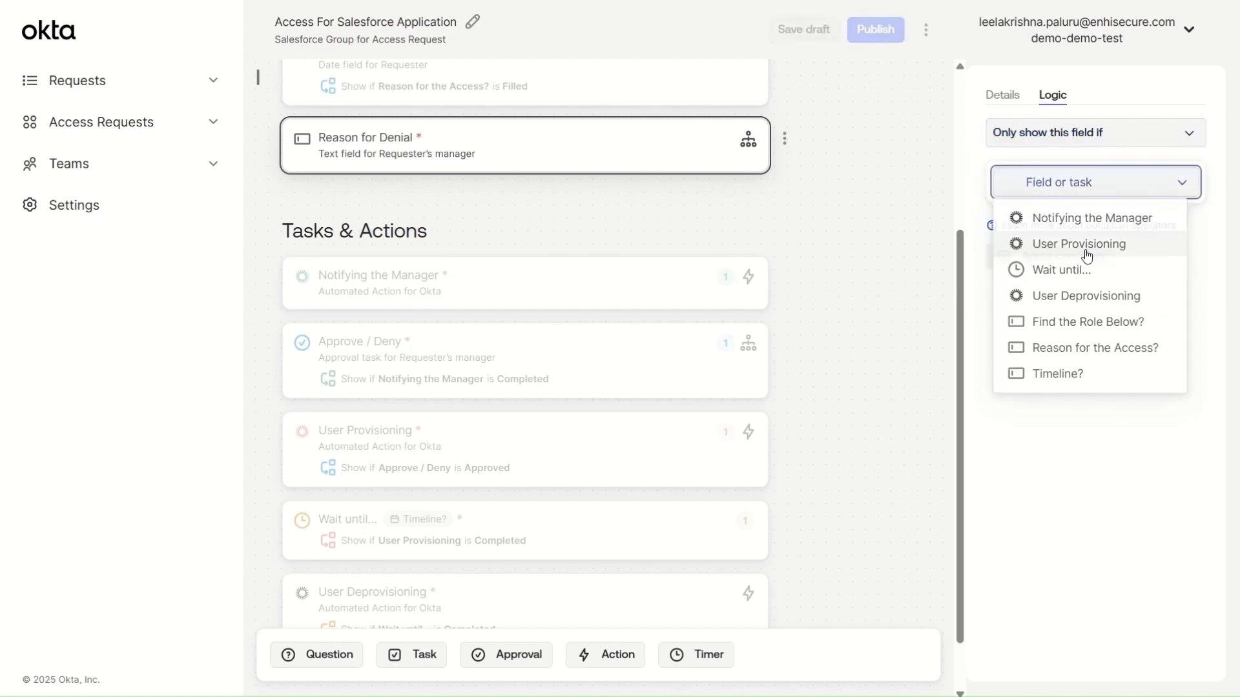
left_click(1085, 244)
left_click(1096, 220)
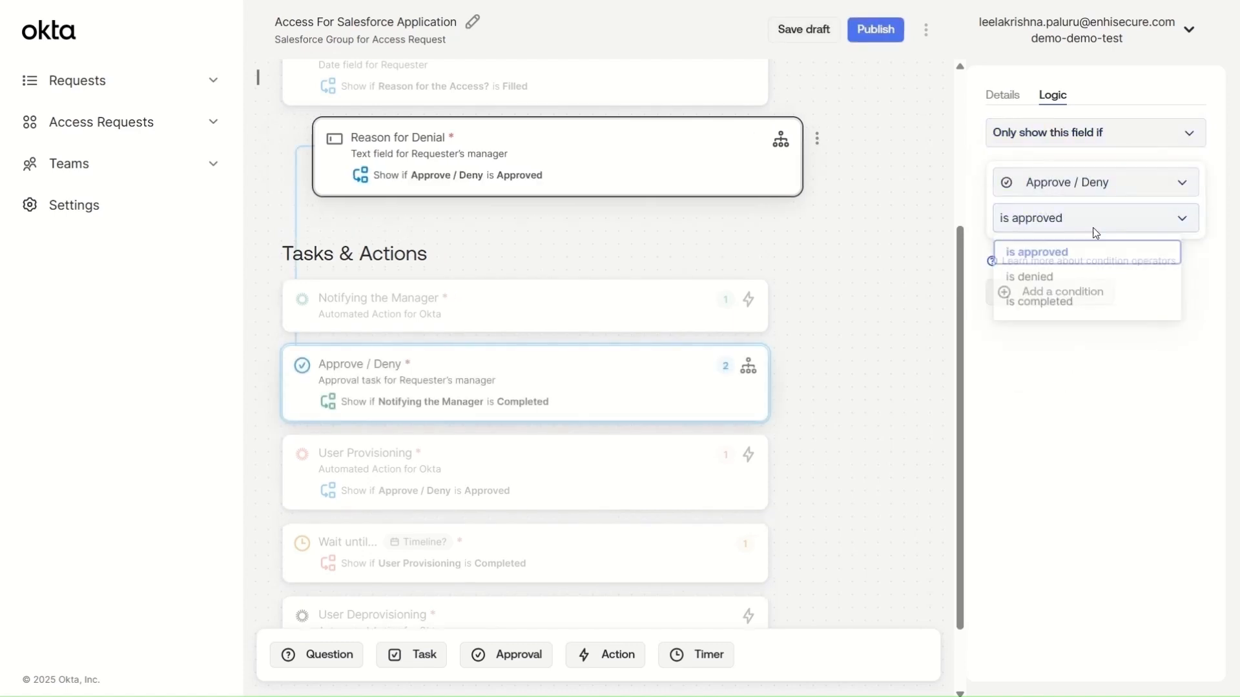
left_click(1085, 279)
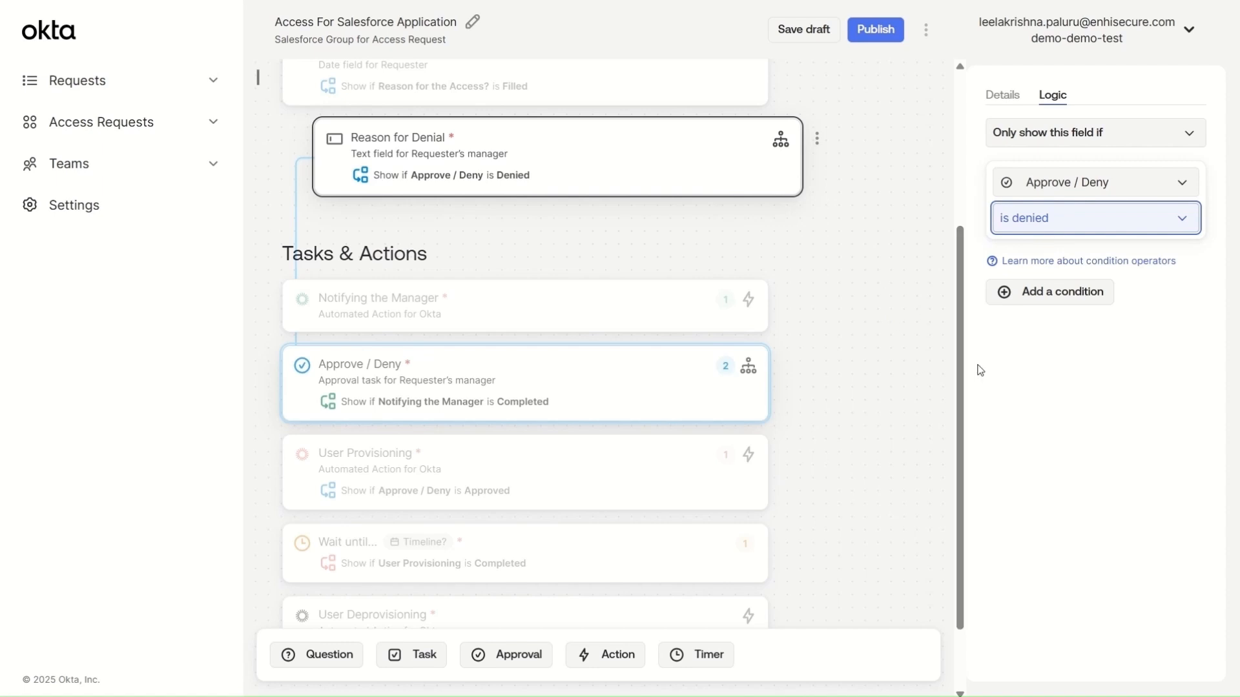
Step: Add a new task below "User Deprovisioning" with the text "Notifying the Requester"
scroll(618, 233, "down", 2)
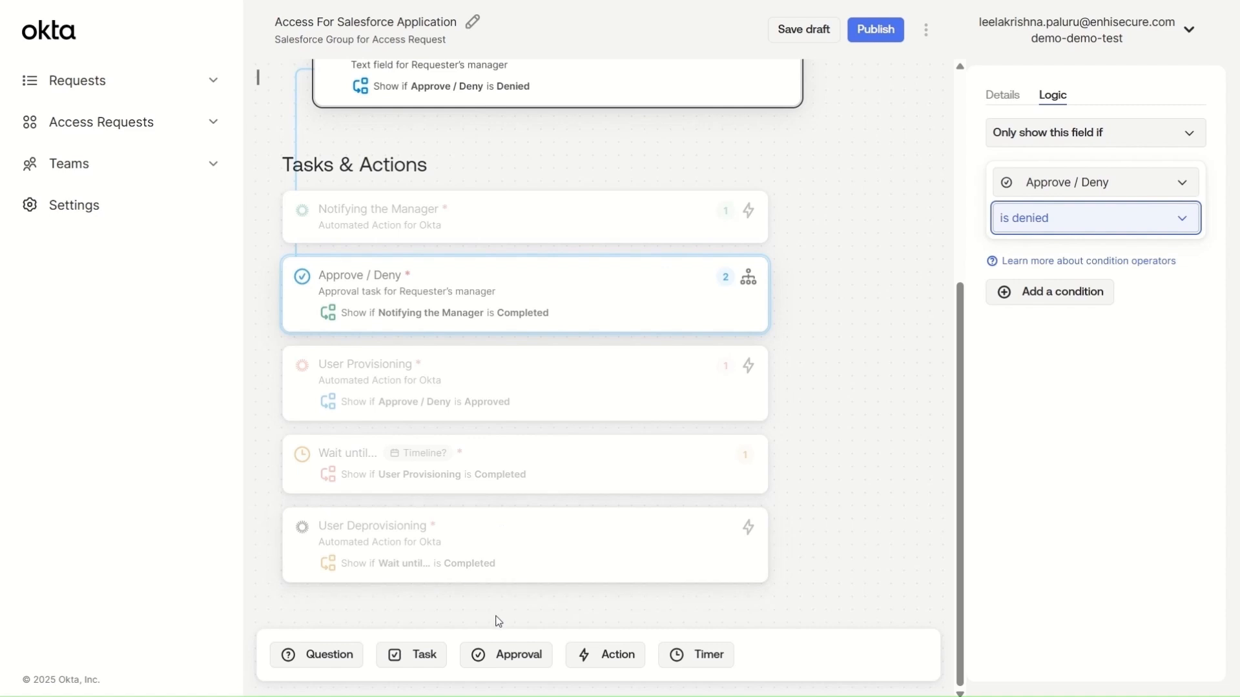
left_click(423, 656)
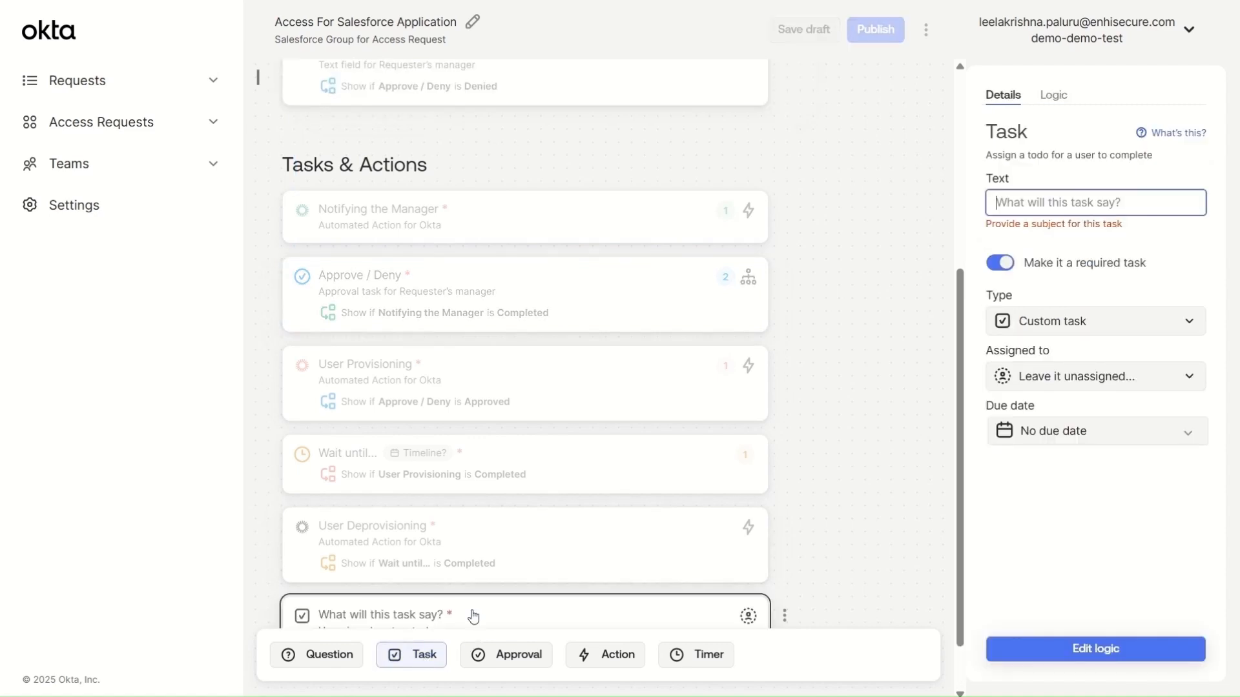
scroll(568, 471, "down", 1)
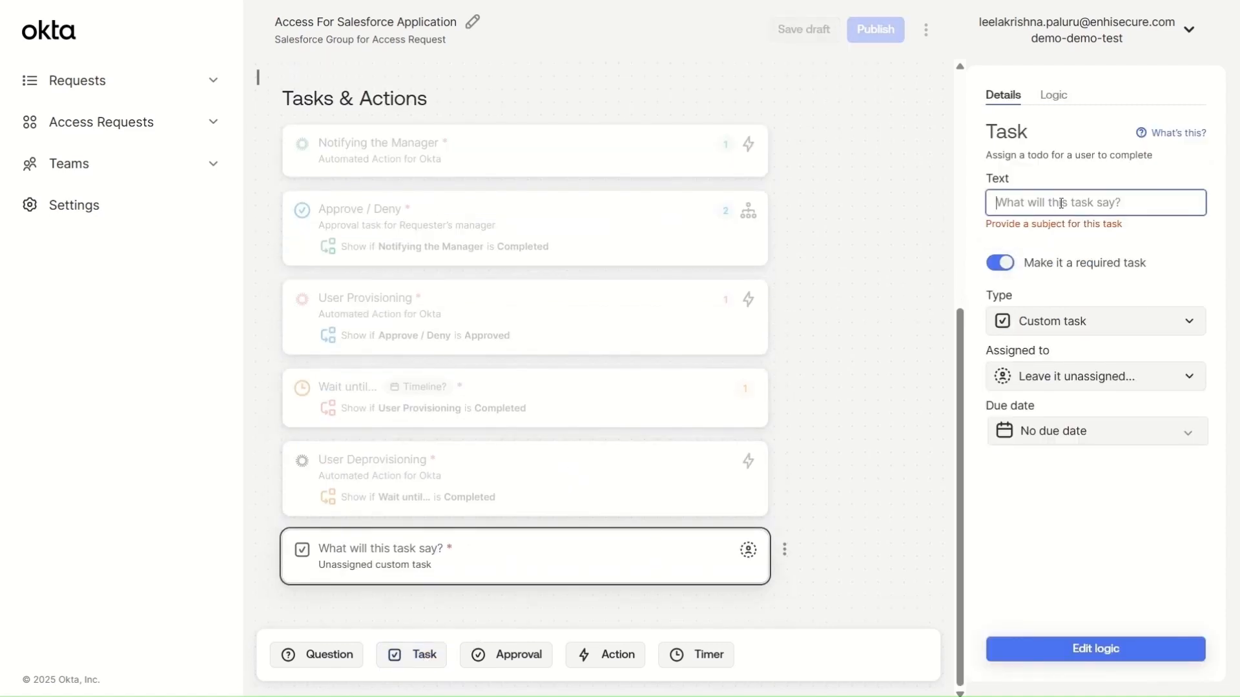
type("Not")
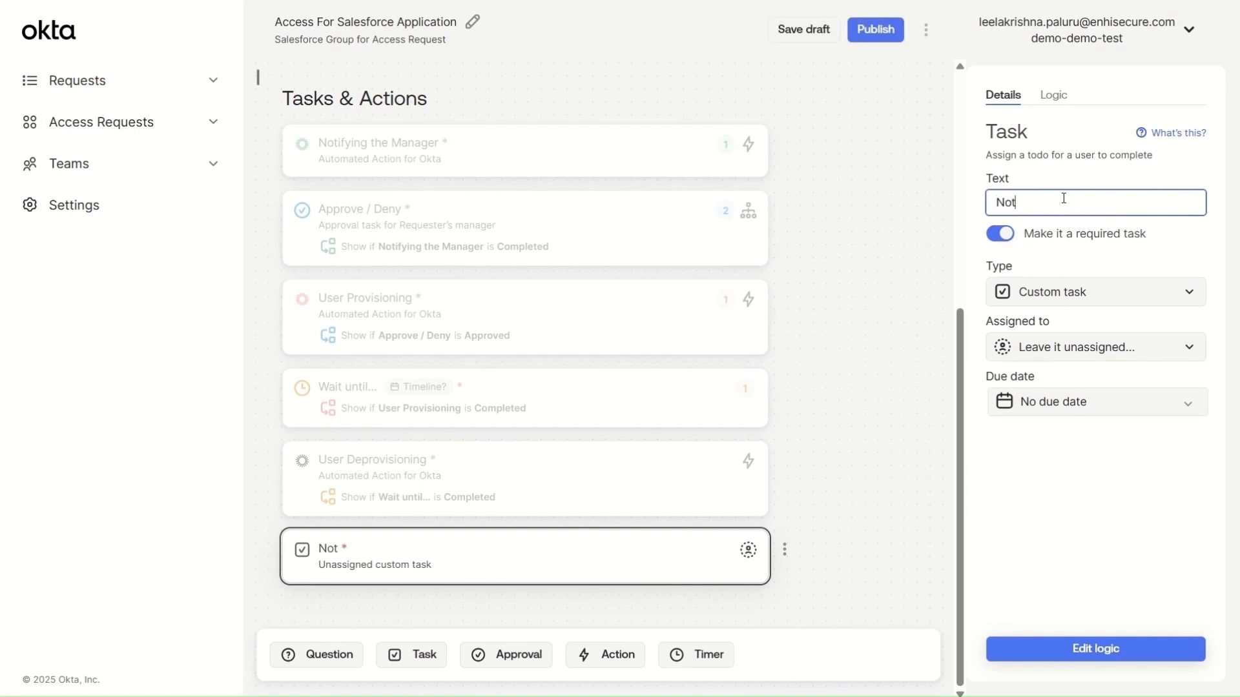
type("ifying the User")
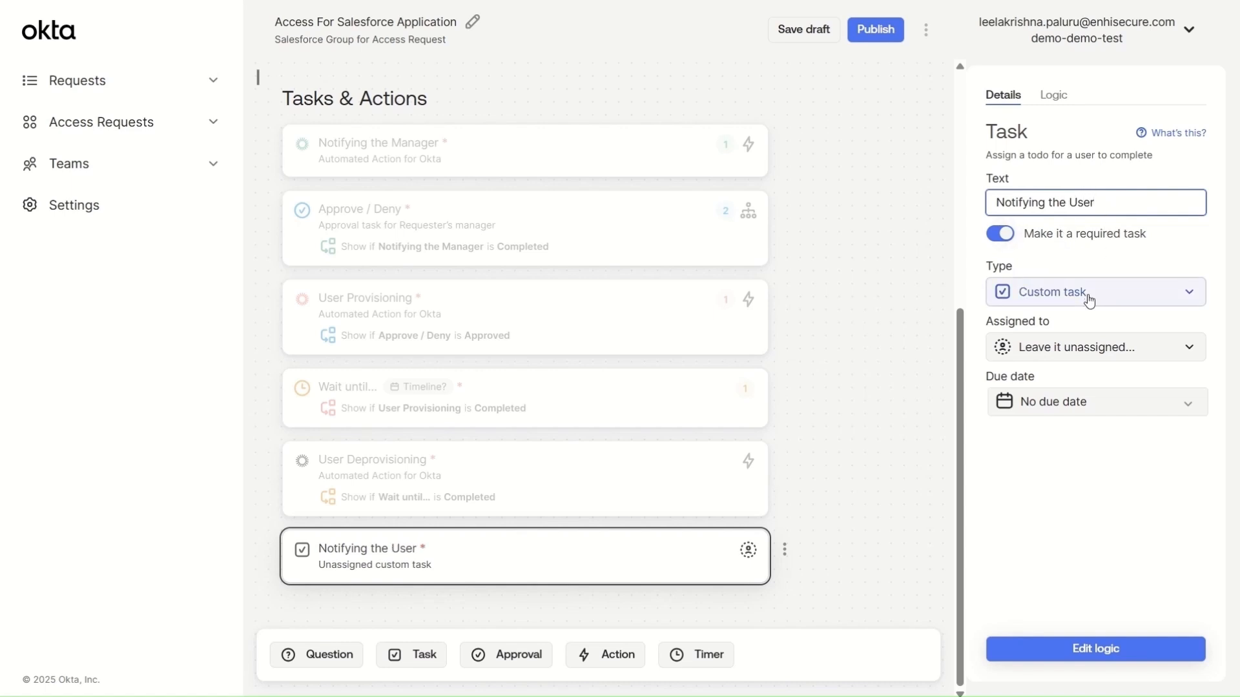
key("BackSpace")
key("BackSpace")
key("BackSpace")
key("BackSpace")
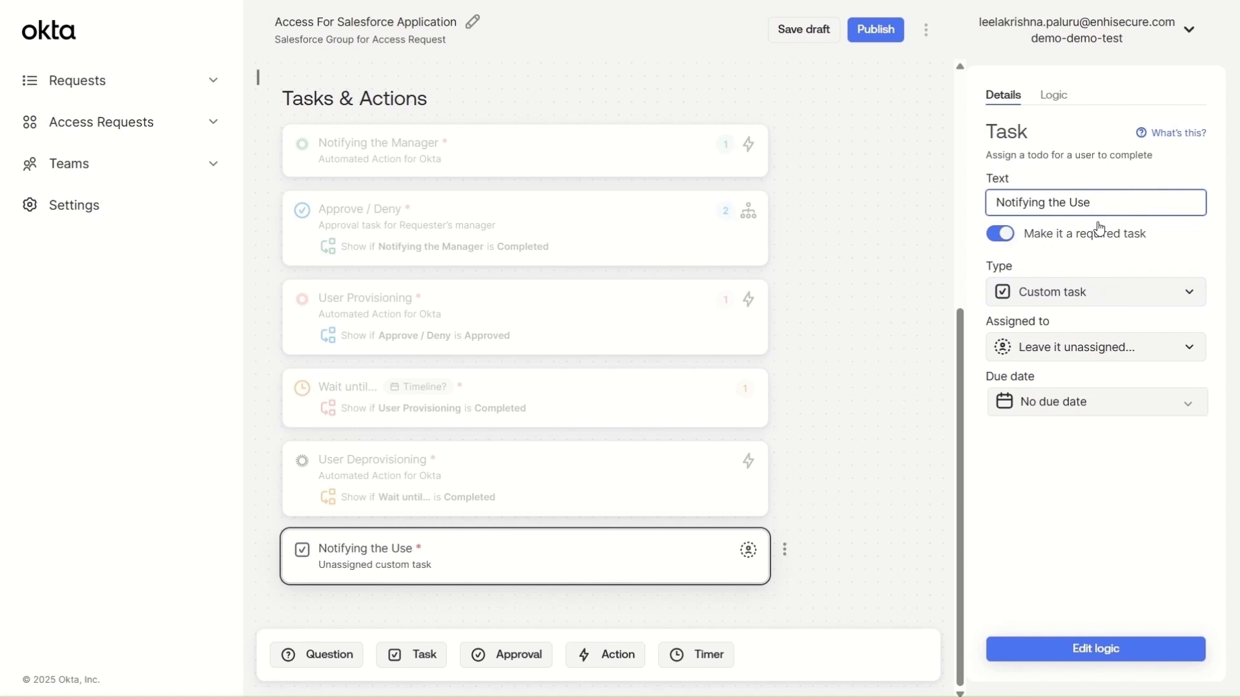
type("Requester")
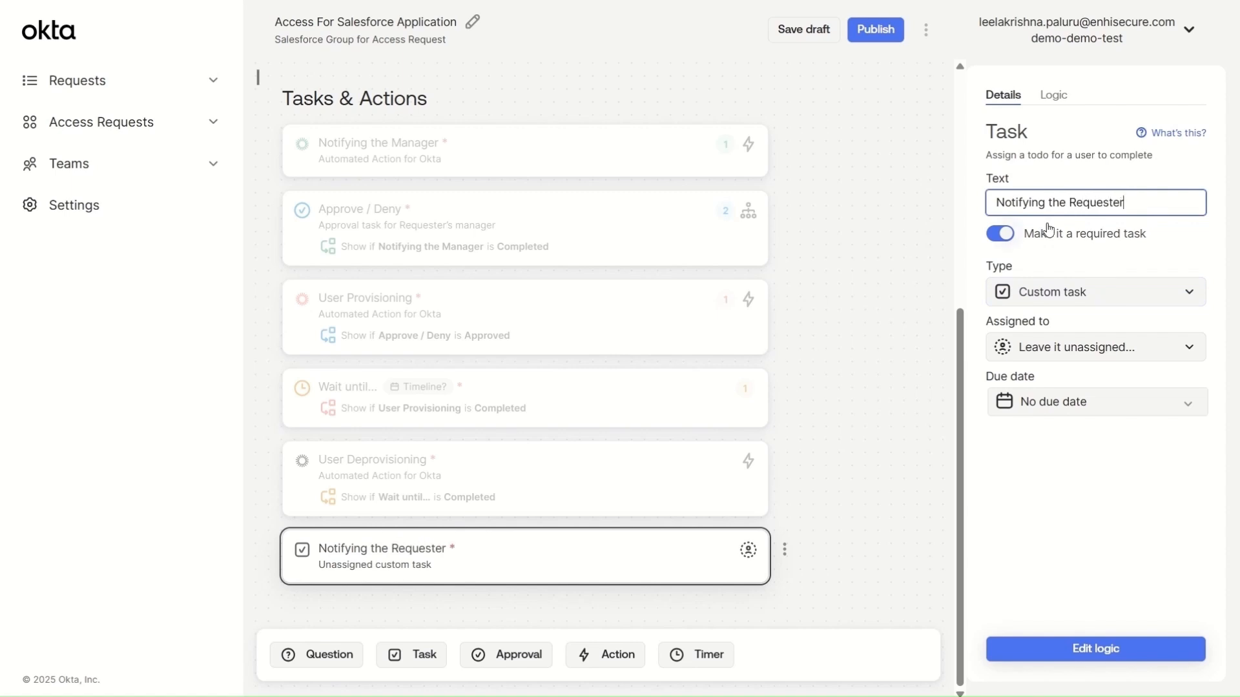
Step: Make the "Notifying the Requester" task run the Okta workflow "Notifying declined Access Request"
left_click(1083, 295)
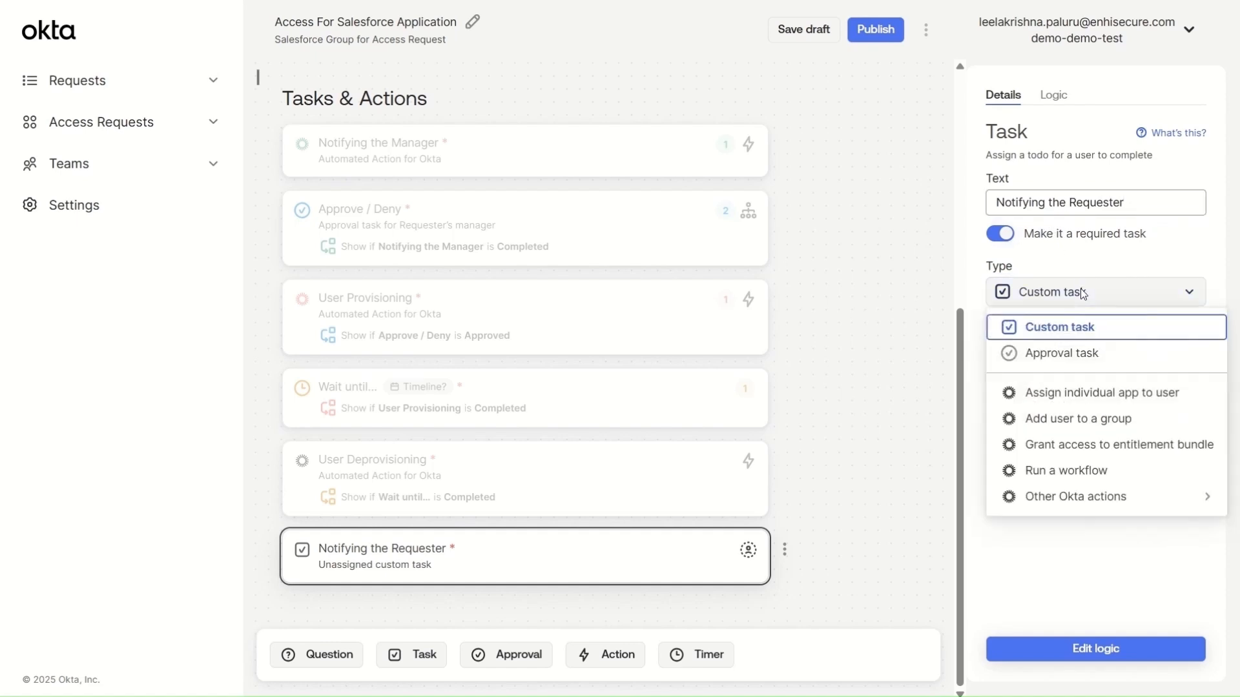
left_click(1066, 467)
left_click(1088, 397)
left_click(1070, 442)
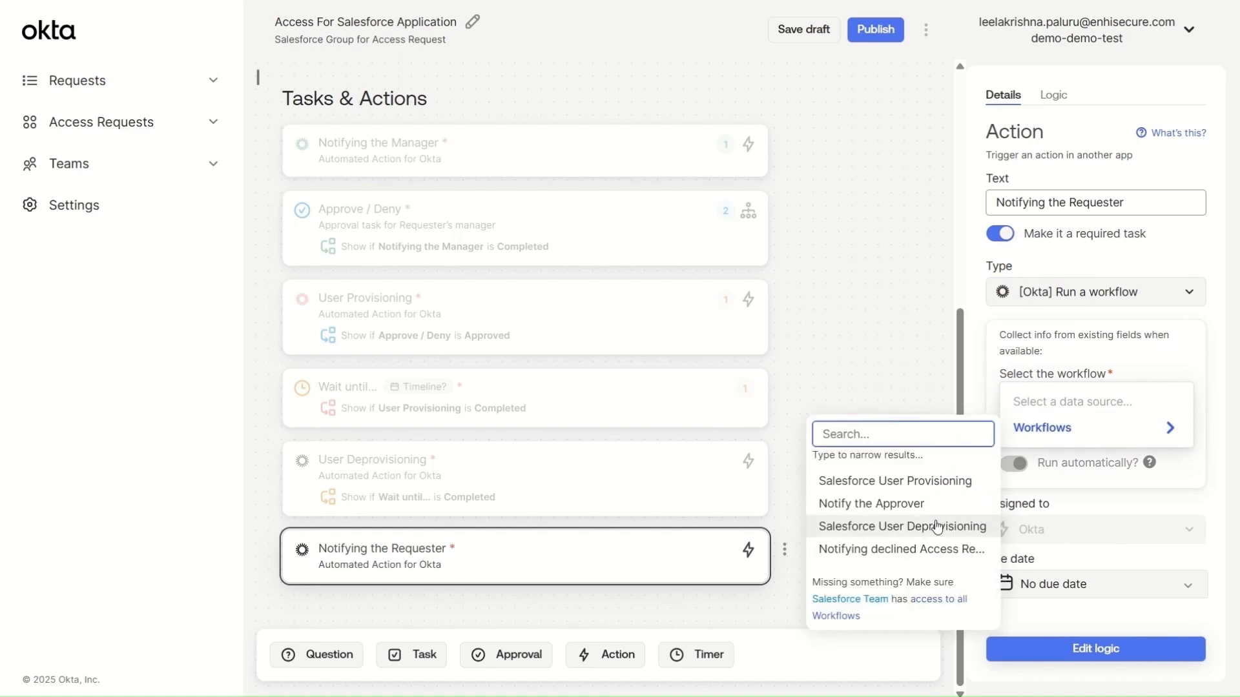
left_click(925, 559)
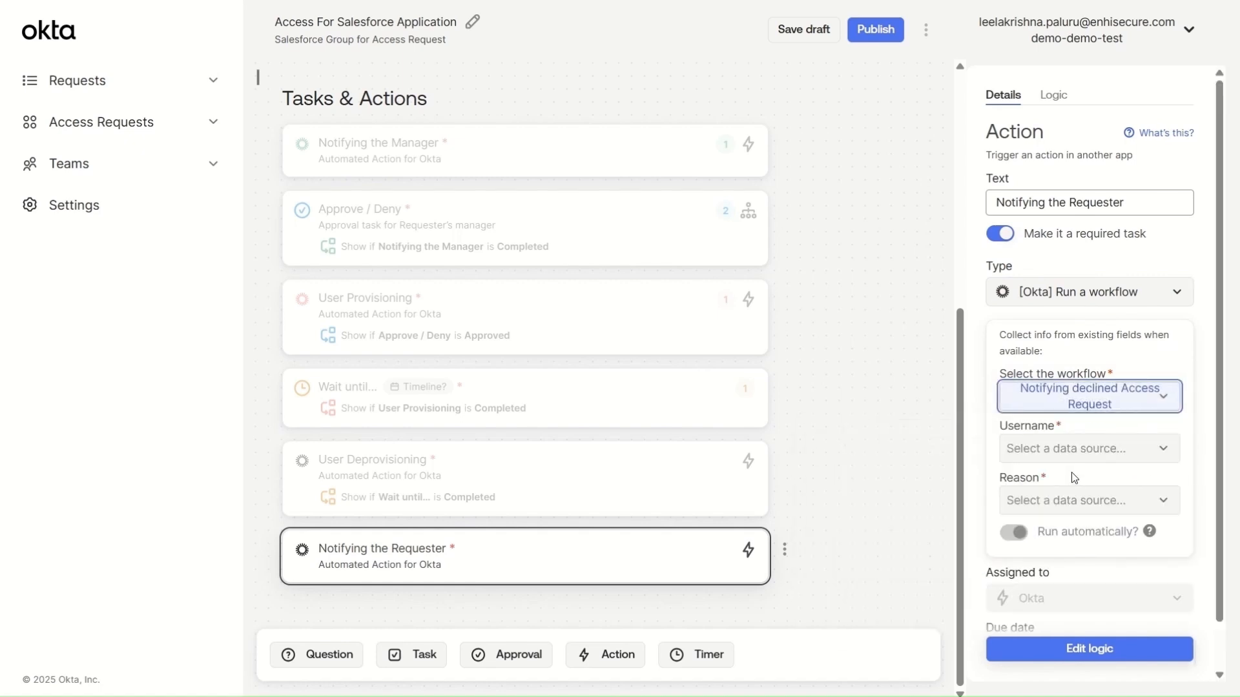
left_click(1073, 448)
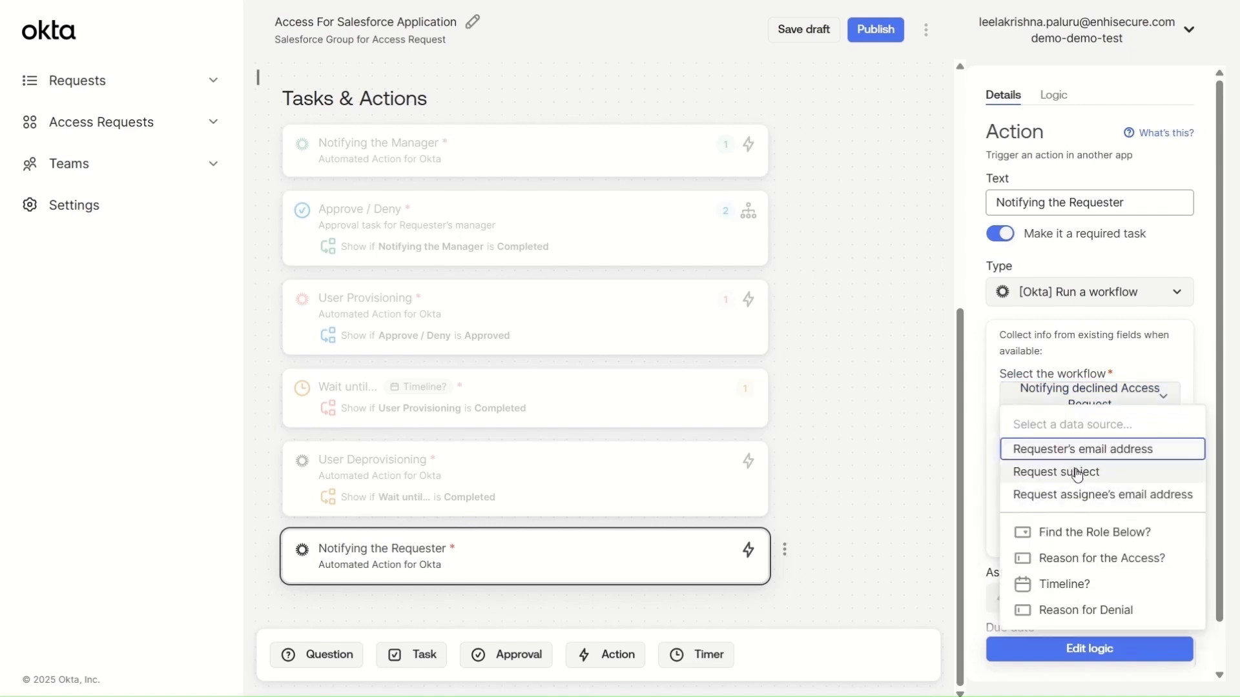
left_click(1083, 451)
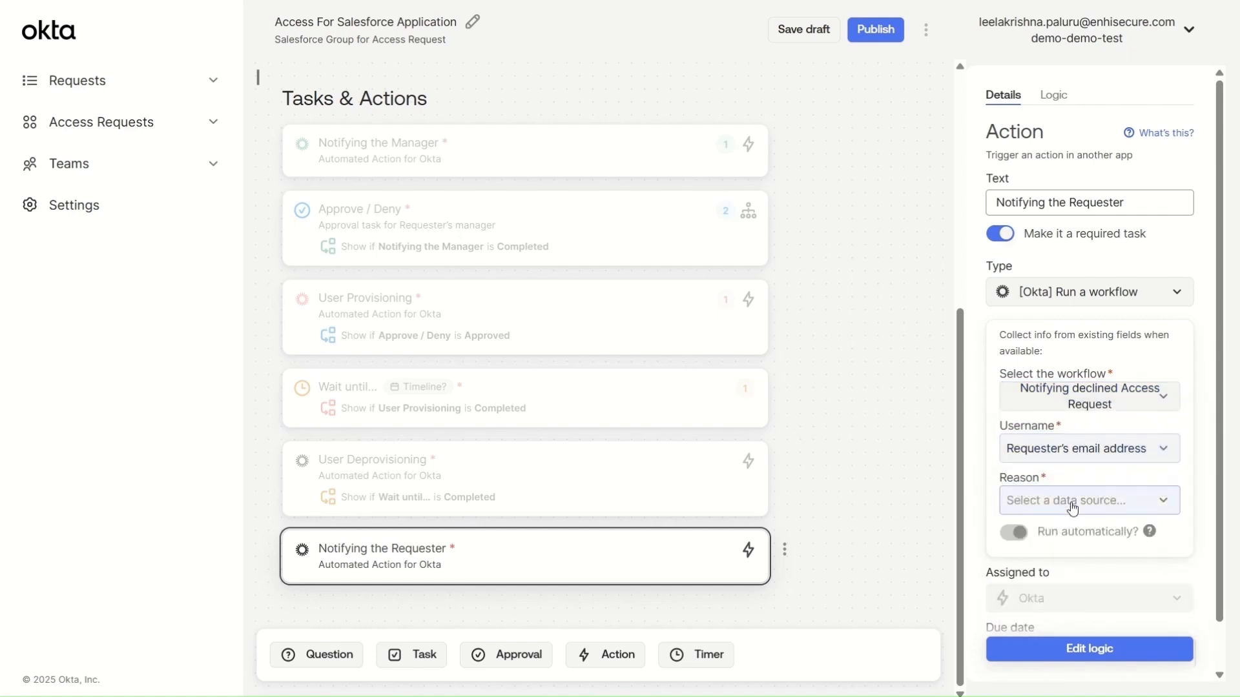
left_click(1072, 501)
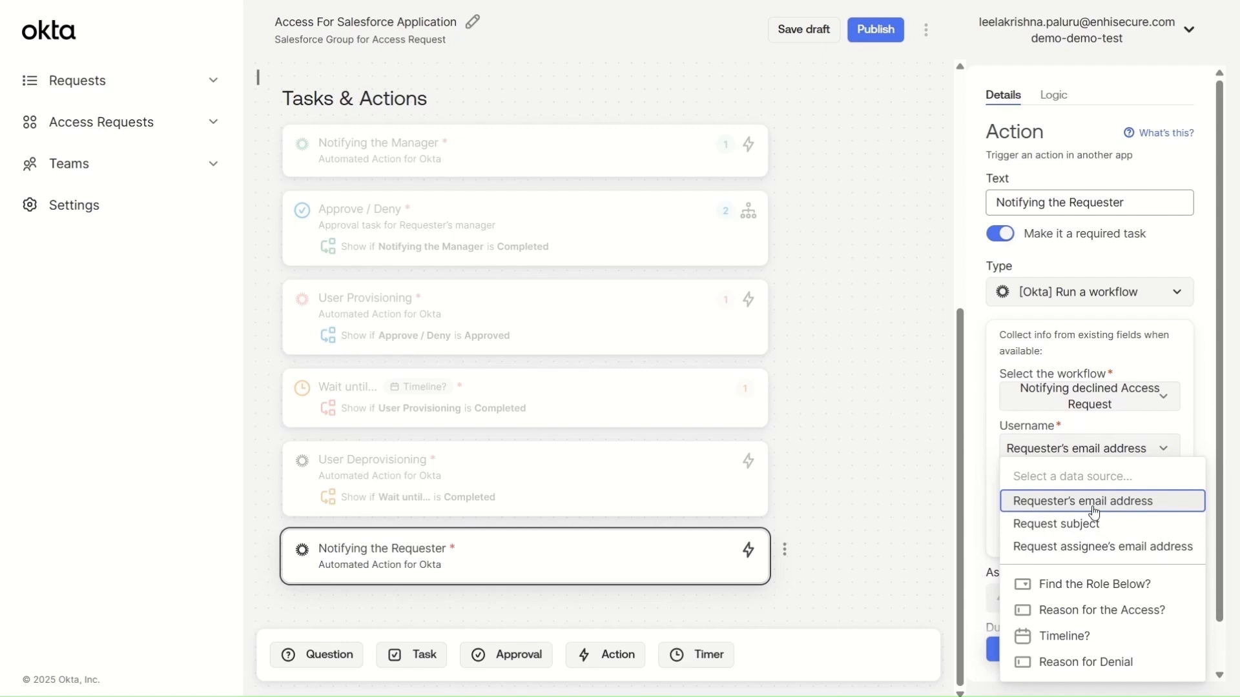
left_click(1093, 661)
scroll(1023, 524, "down", 1)
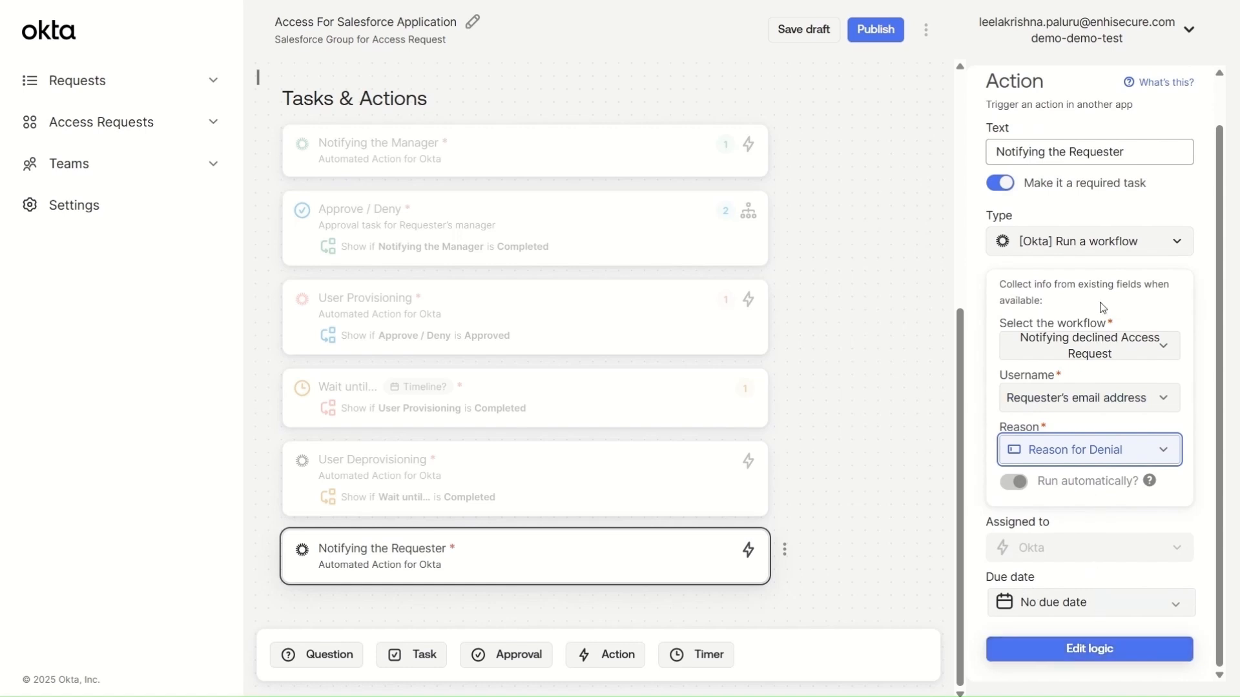
Step: Set the "Notifying the Requester" task to show only if "Reason for Denial" is not empty
scroll(1103, 289, "up", 1)
left_click(1054, 95)
left_click(1059, 132)
left_click(1065, 201)
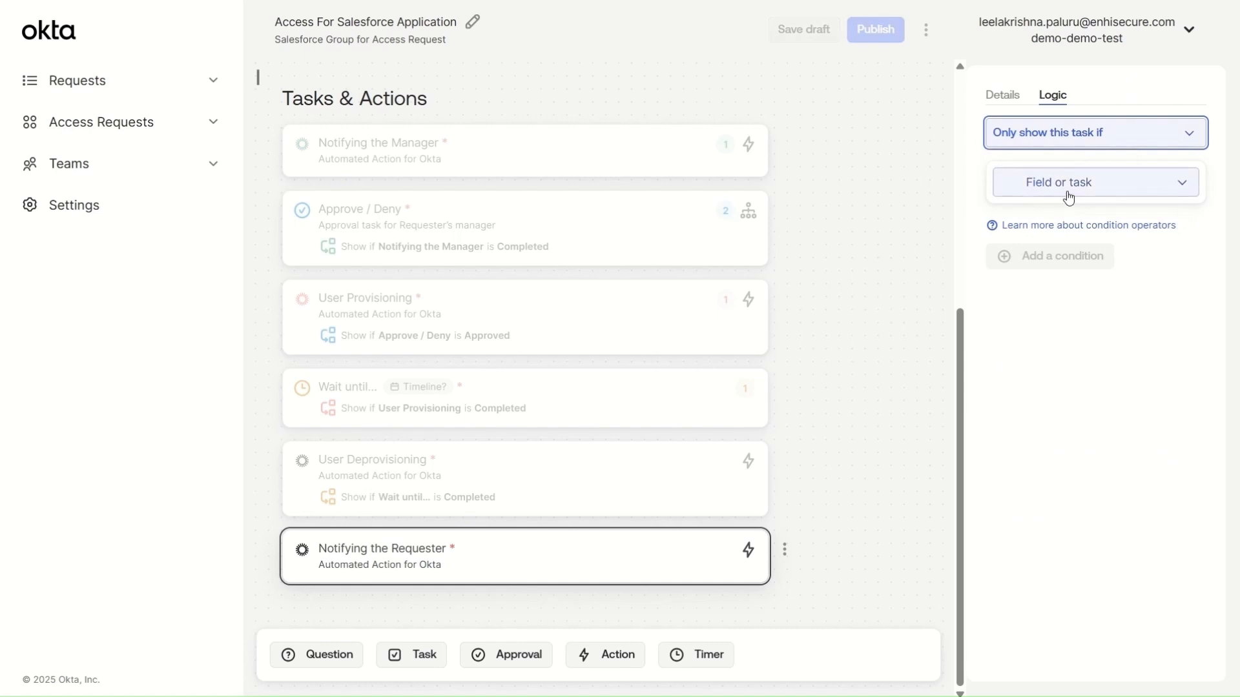
left_click(1067, 188)
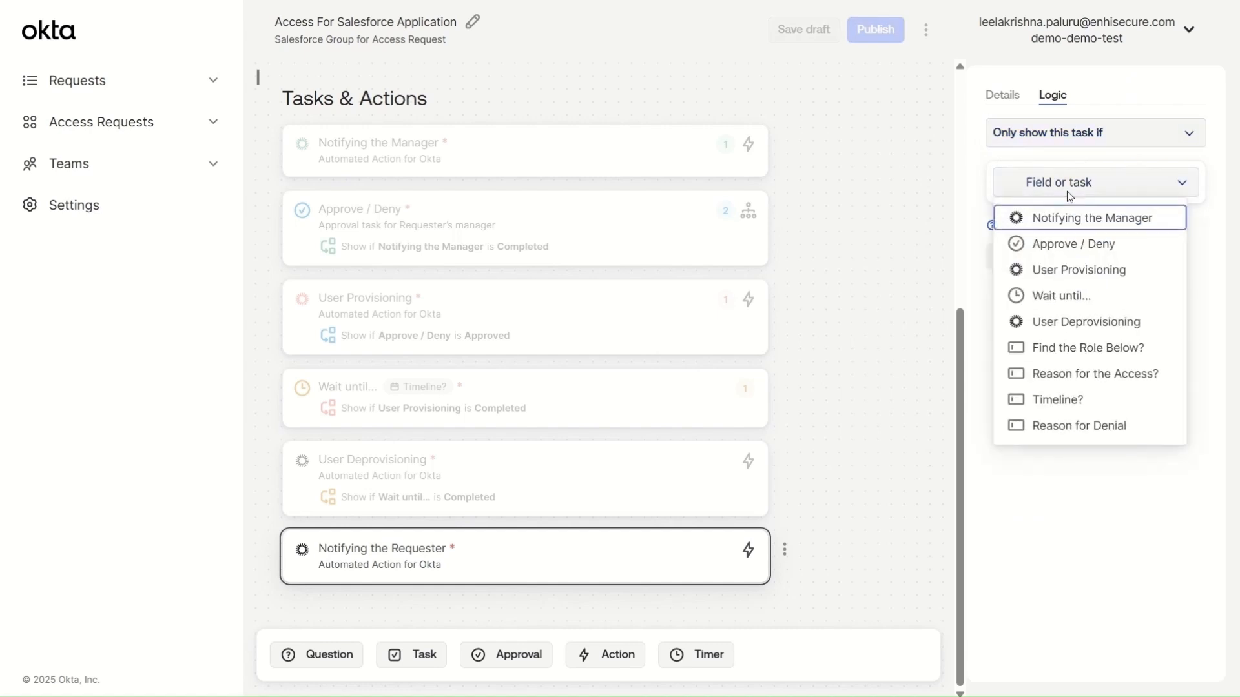
left_click(1080, 426)
left_click(1088, 218)
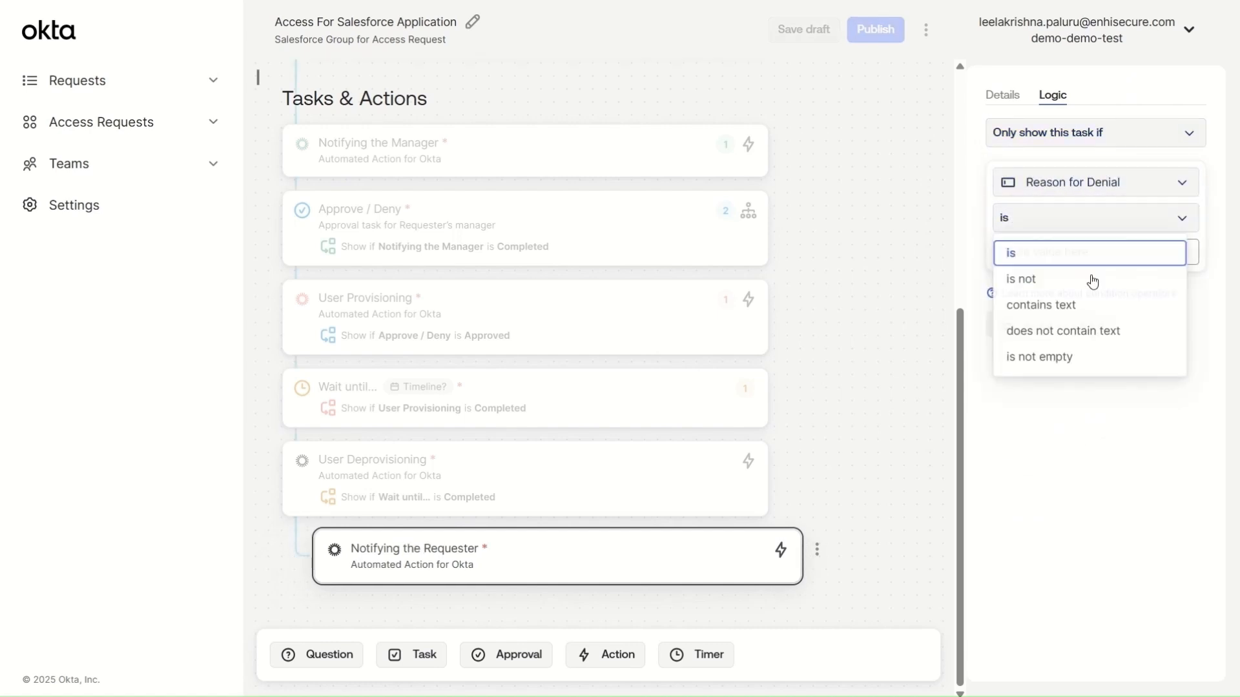
left_click(1085, 360)
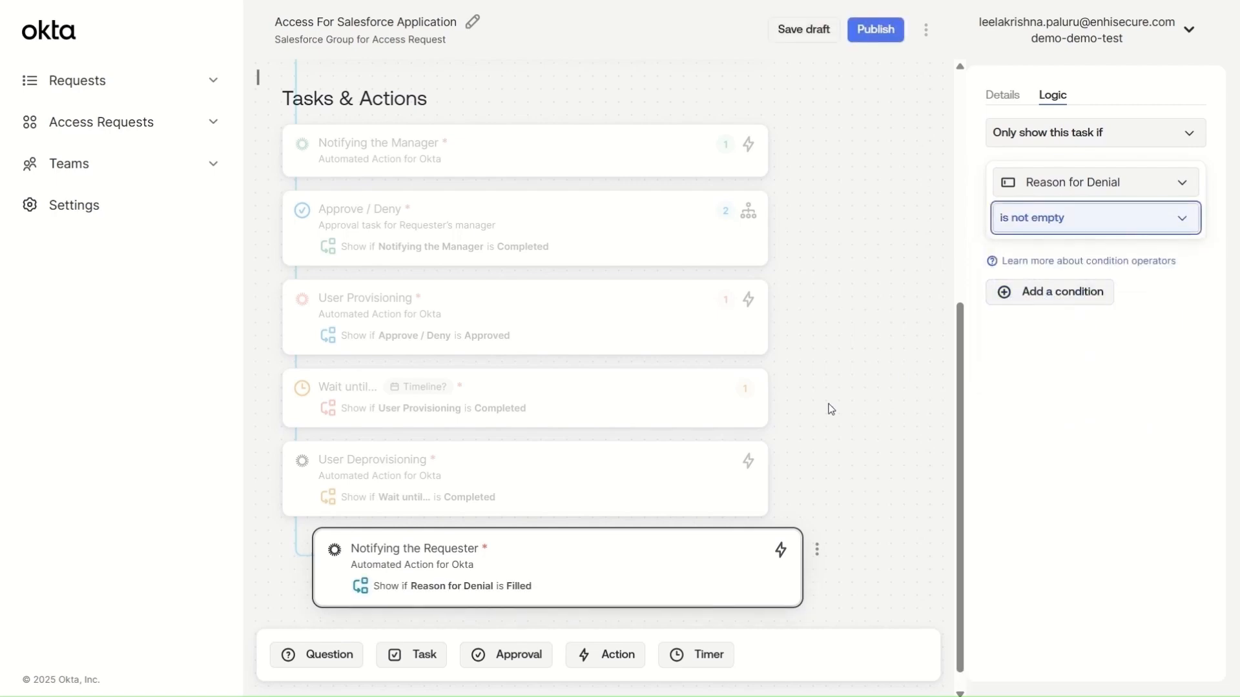
scroll(820, 407, "up", 3)
scroll(828, 402, "down", 3)
scroll(829, 402, "down", 1)
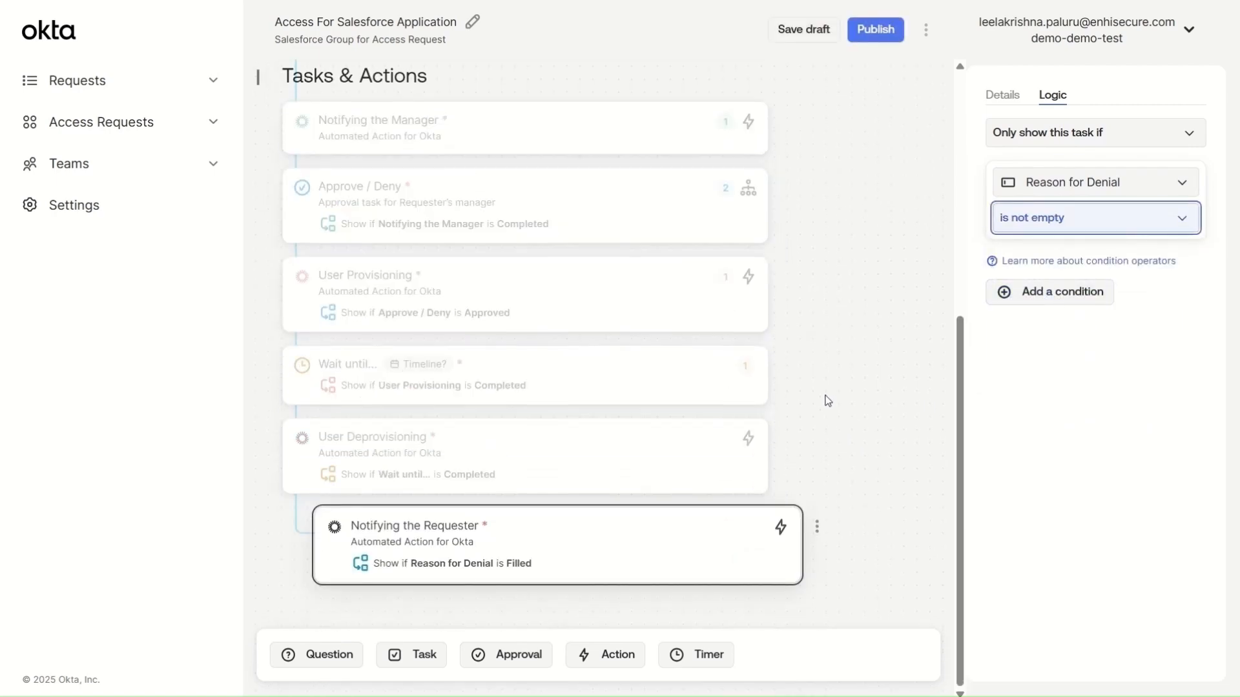
left_click(824, 441)
Step: Save the "Access For Salesforce Application" request type as a draft and publish it
scroll(810, 338, "up", 6)
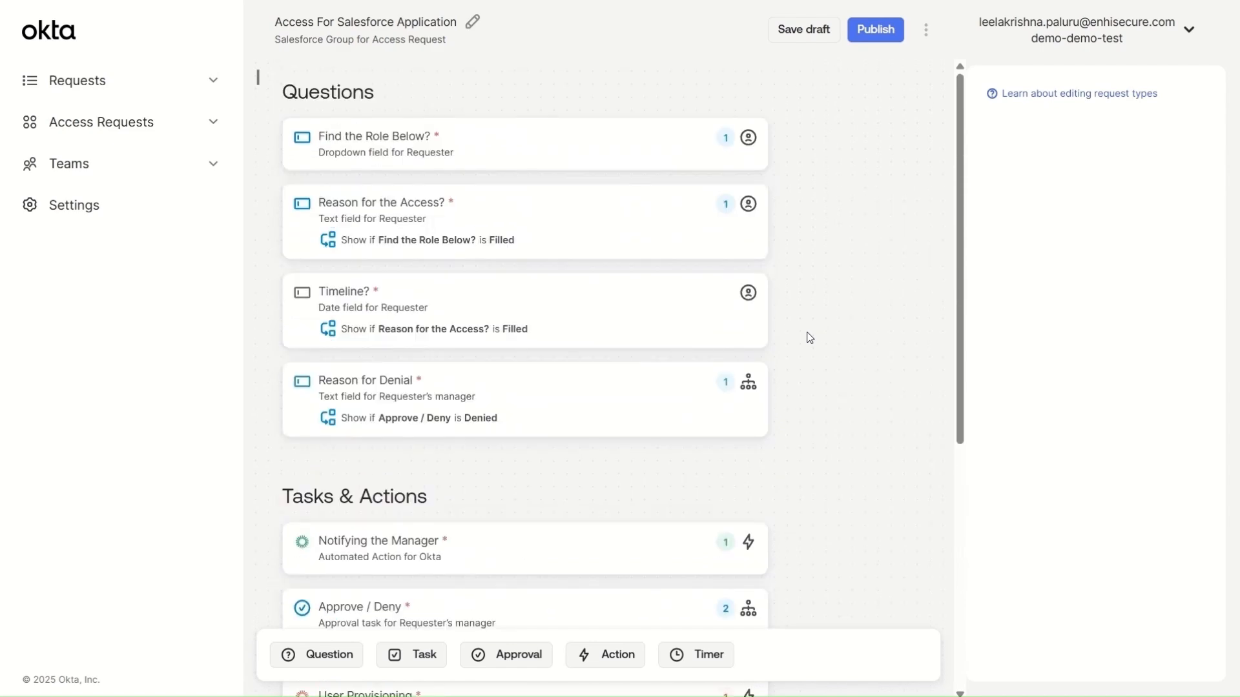
left_click(808, 32)
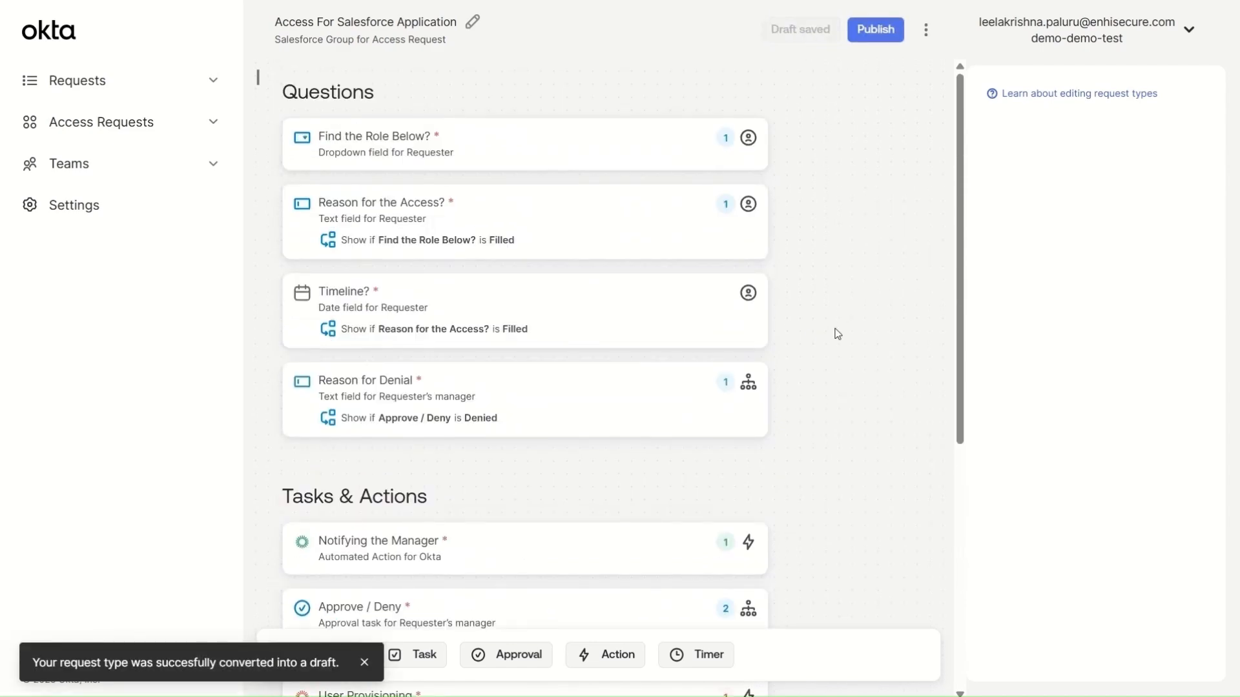
scroll(835, 334, "down", 6)
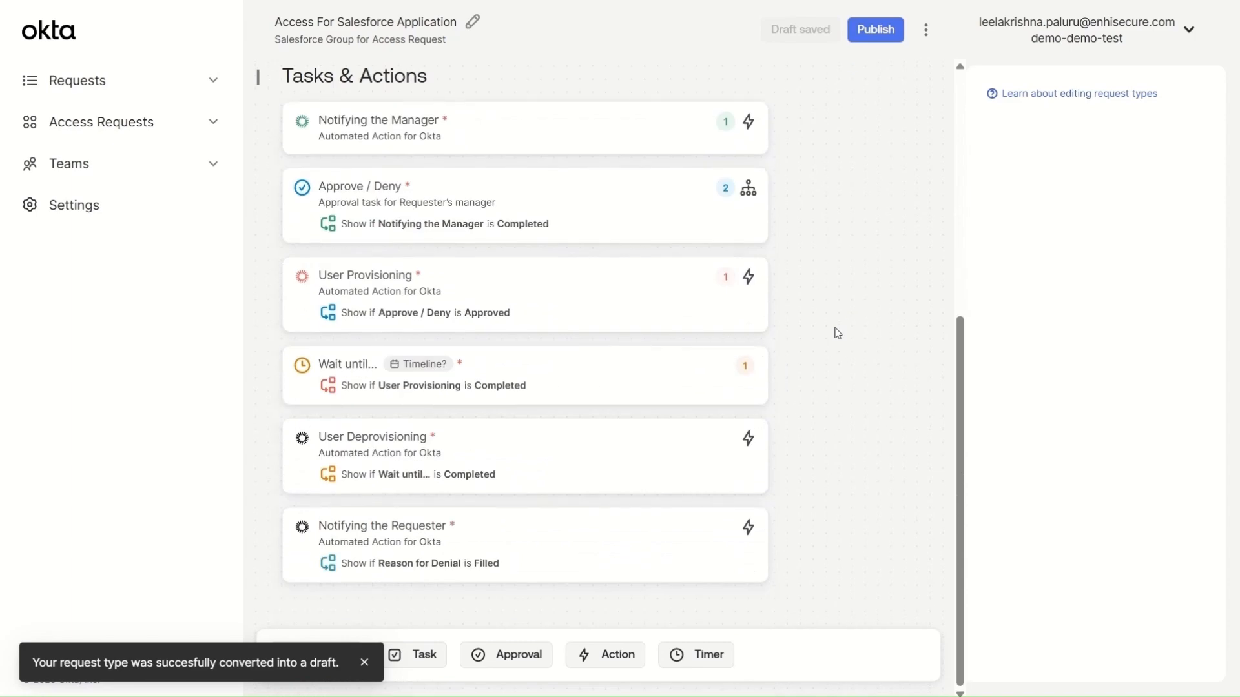
scroll(837, 333, "up", 6)
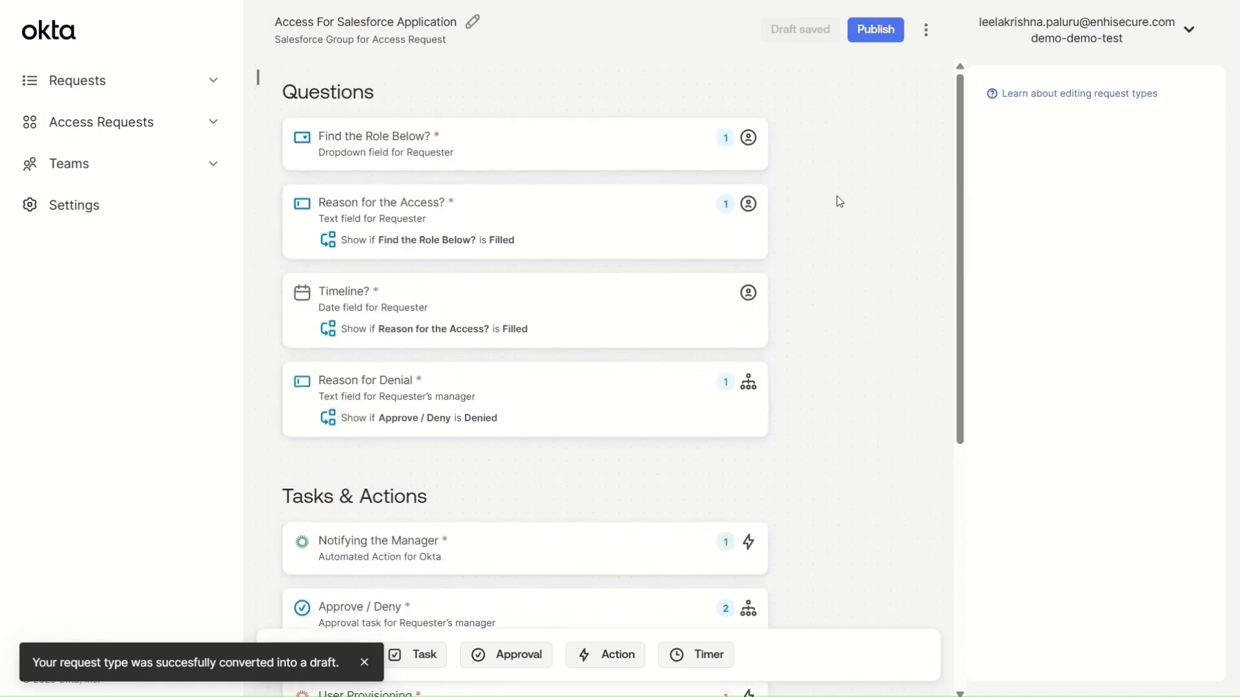
left_click(873, 42)
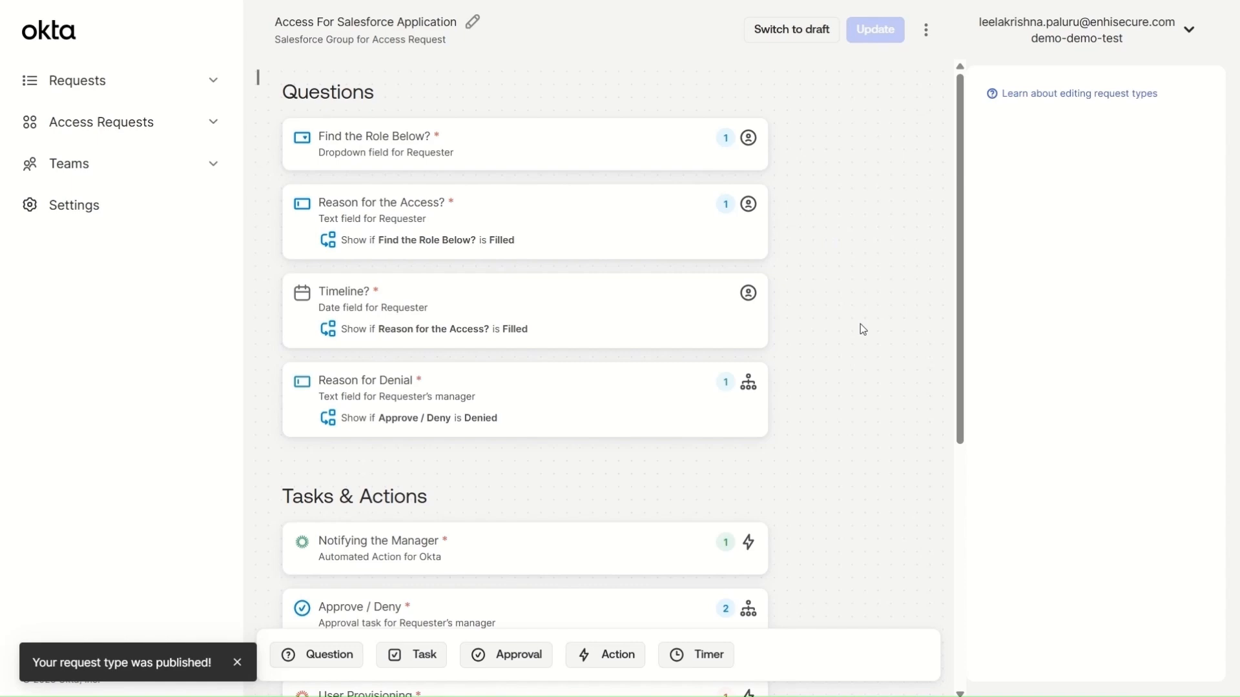
scroll(820, 291, "down", 7)
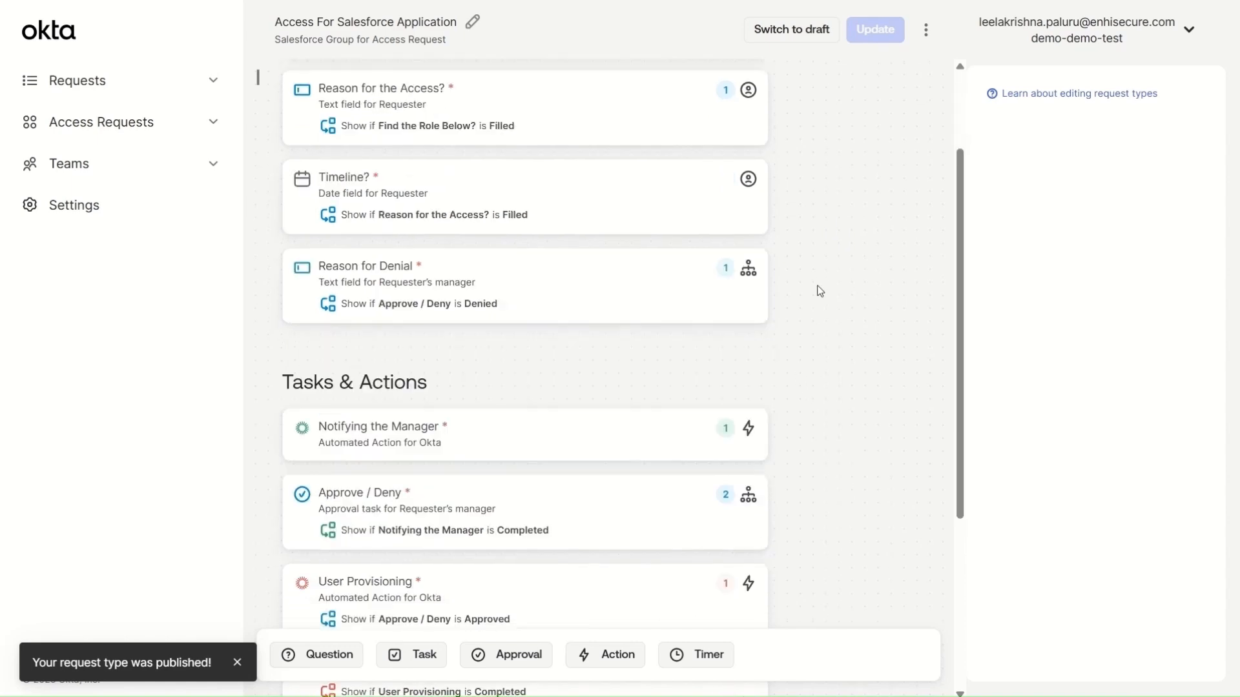
scroll(820, 291, "up", 7)
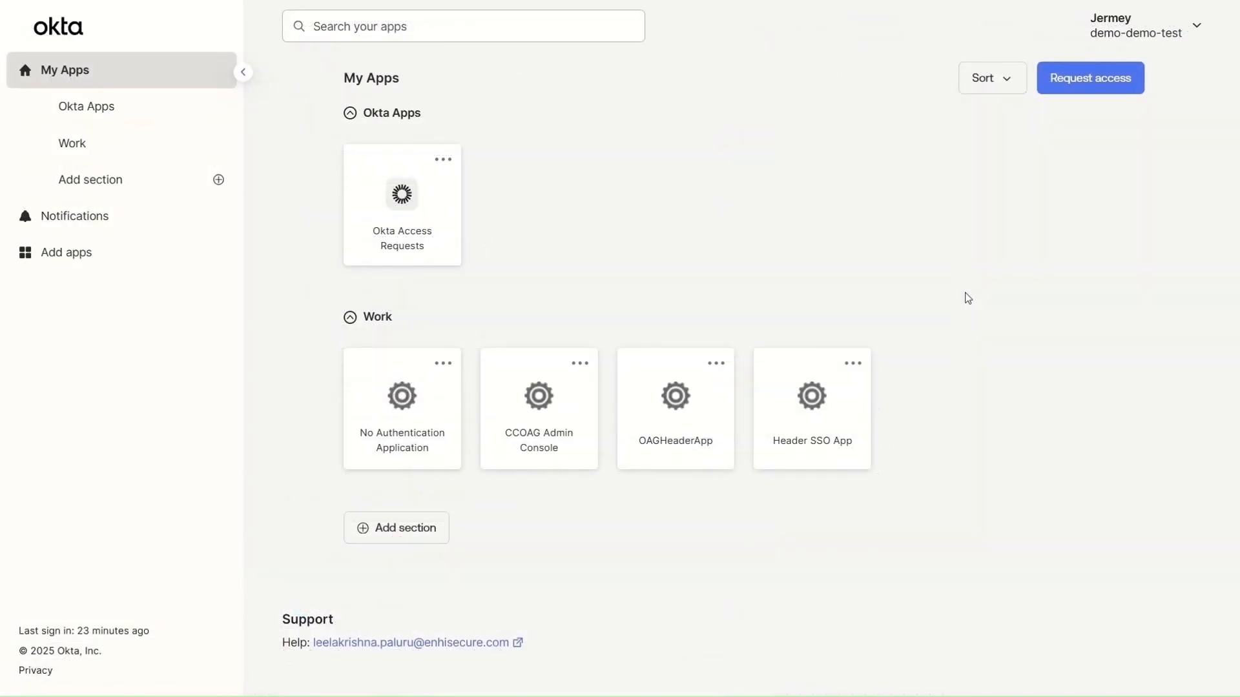
Step: Check the requester's account details and the "Access For Salesforce Application" entry in the Okta Access Requests catalog
left_click(1173, 39)
left_click_drag(1135, 144, 1026, 121)
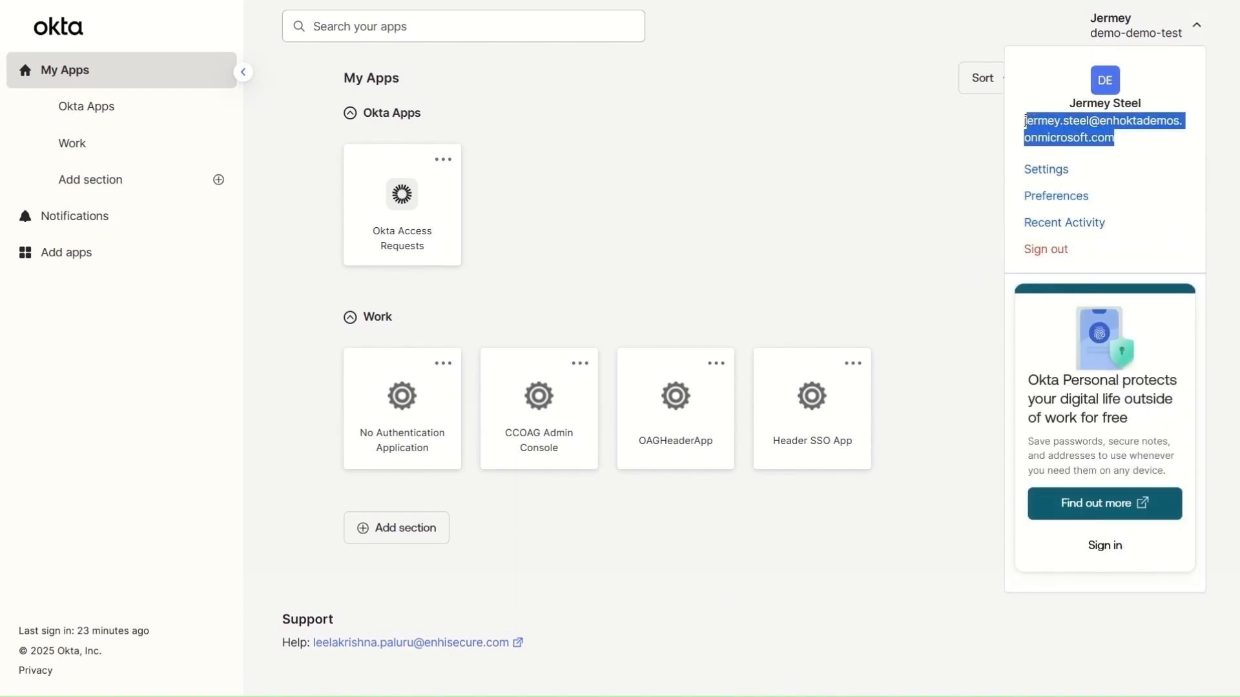
left_click(811, 200)
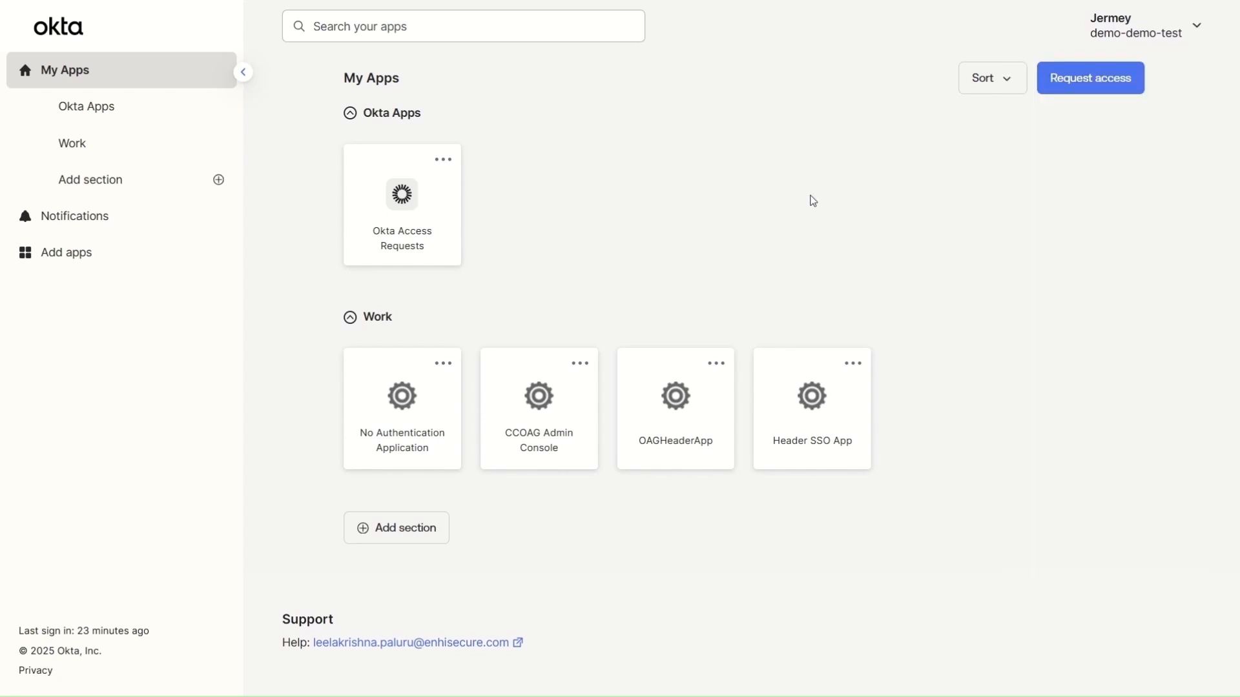
left_click(427, 216)
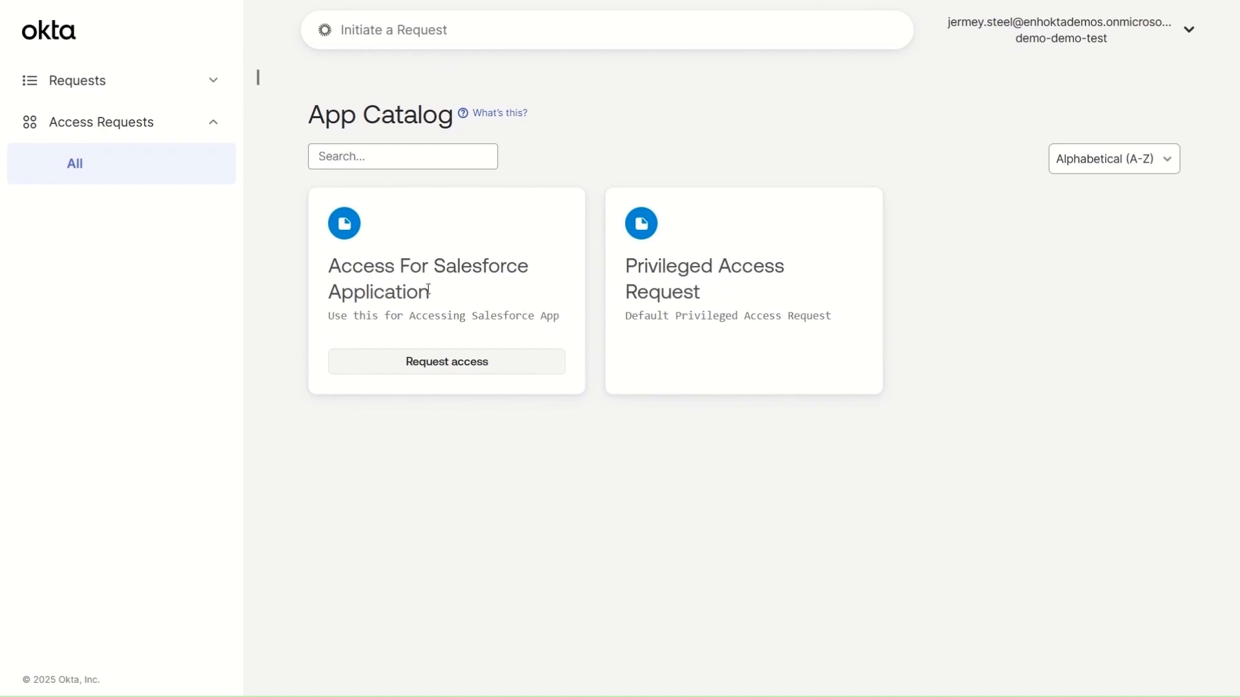
left_click_drag(428, 290, 329, 266)
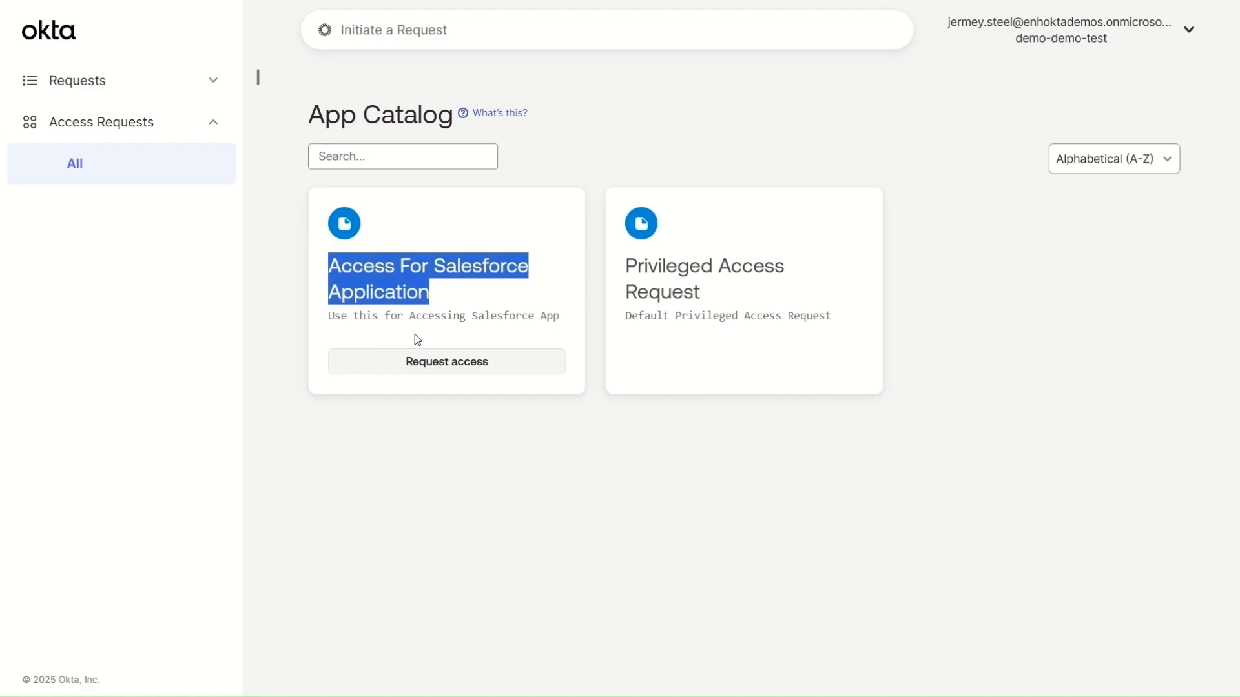
Step: Switch to Microsoft Teams, search the apps for "Okta" and open the Okta app
key("ctrl+Tab")
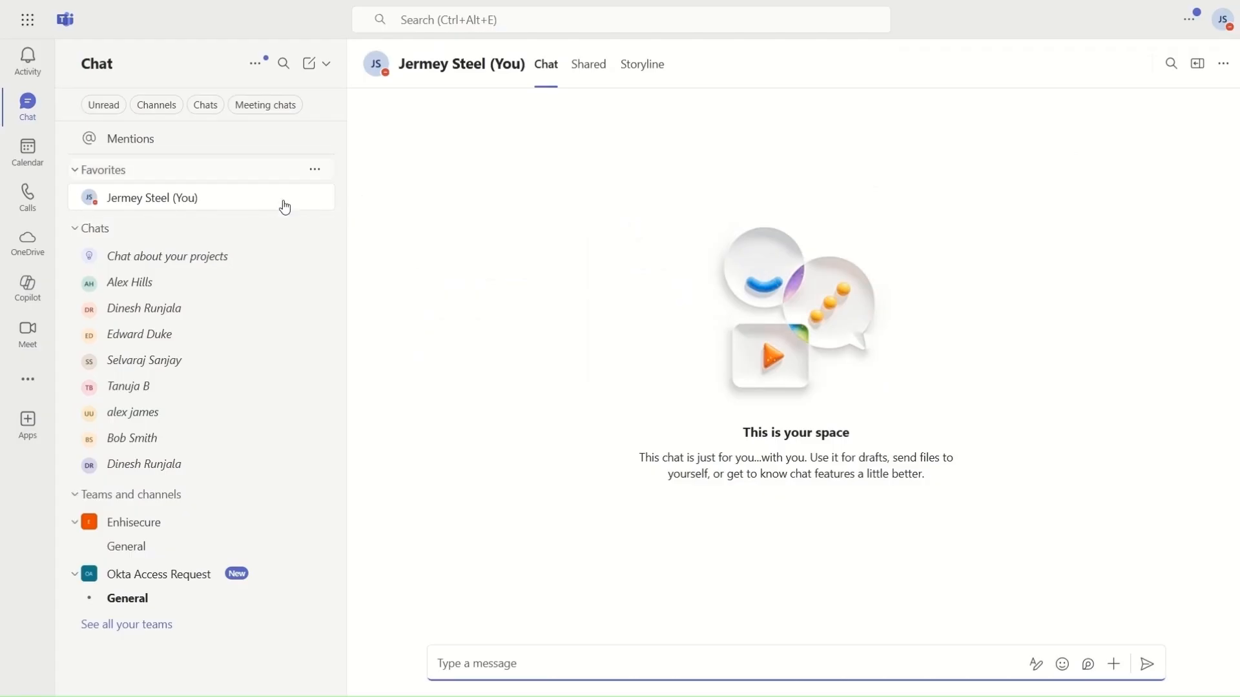
left_click(29, 435)
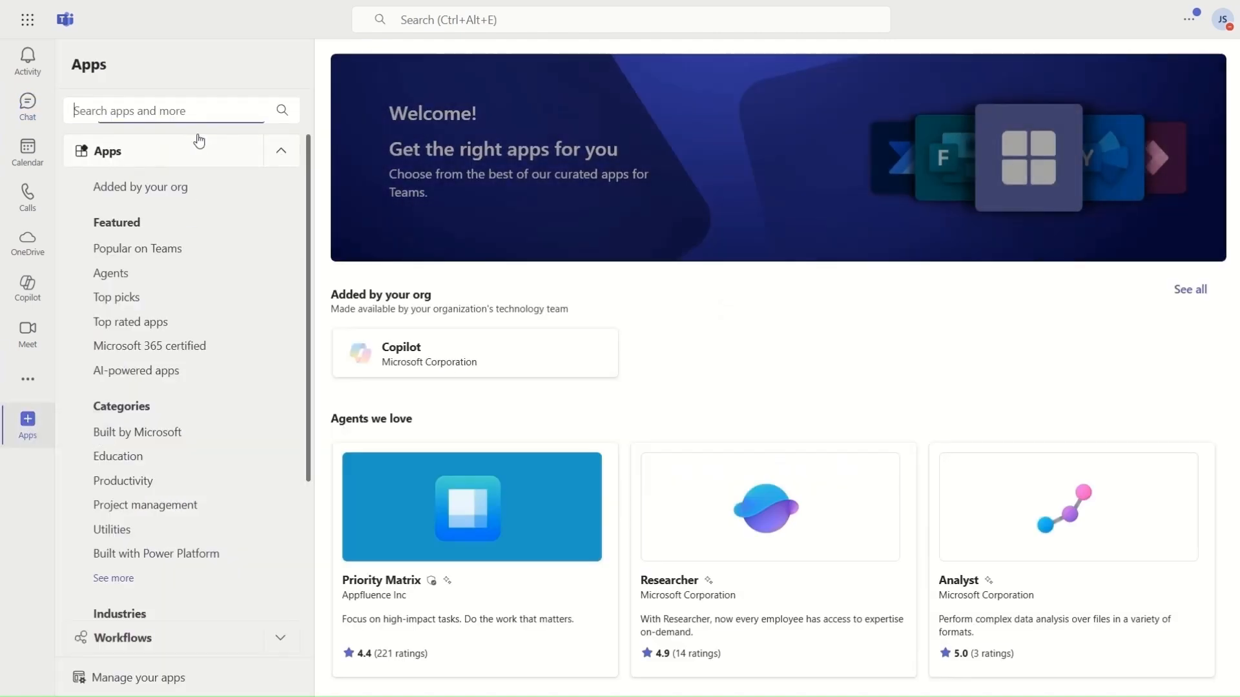
type("Okta")
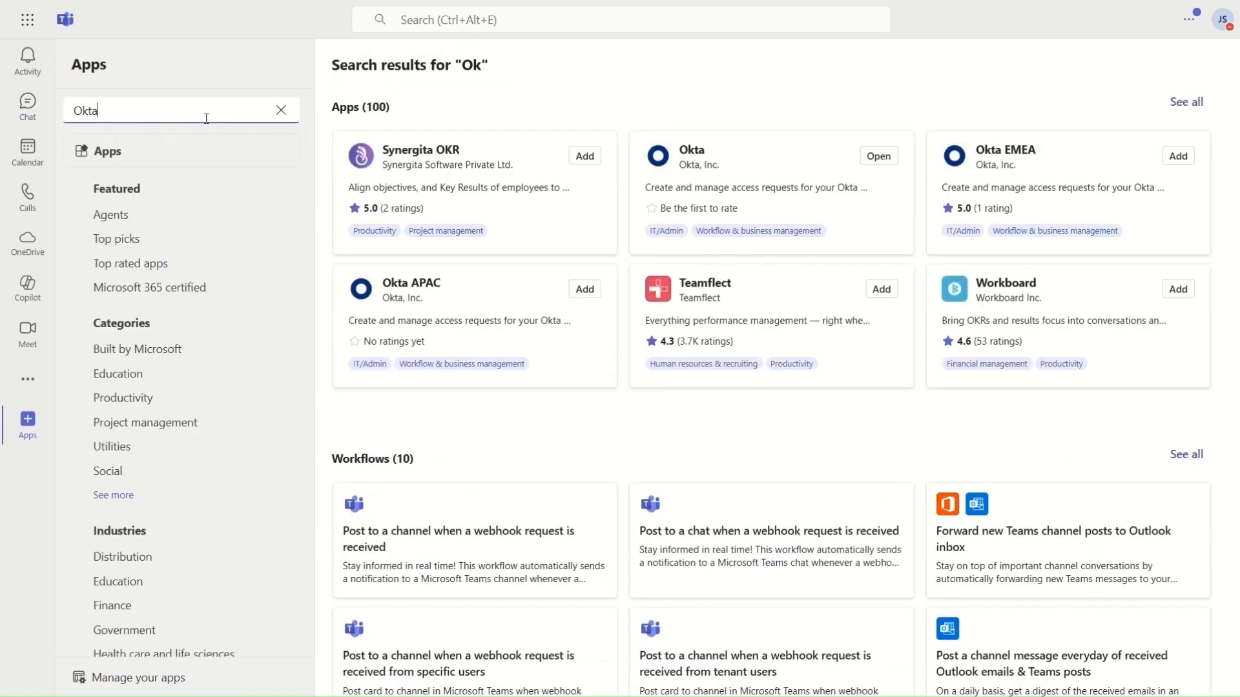
key("Return")
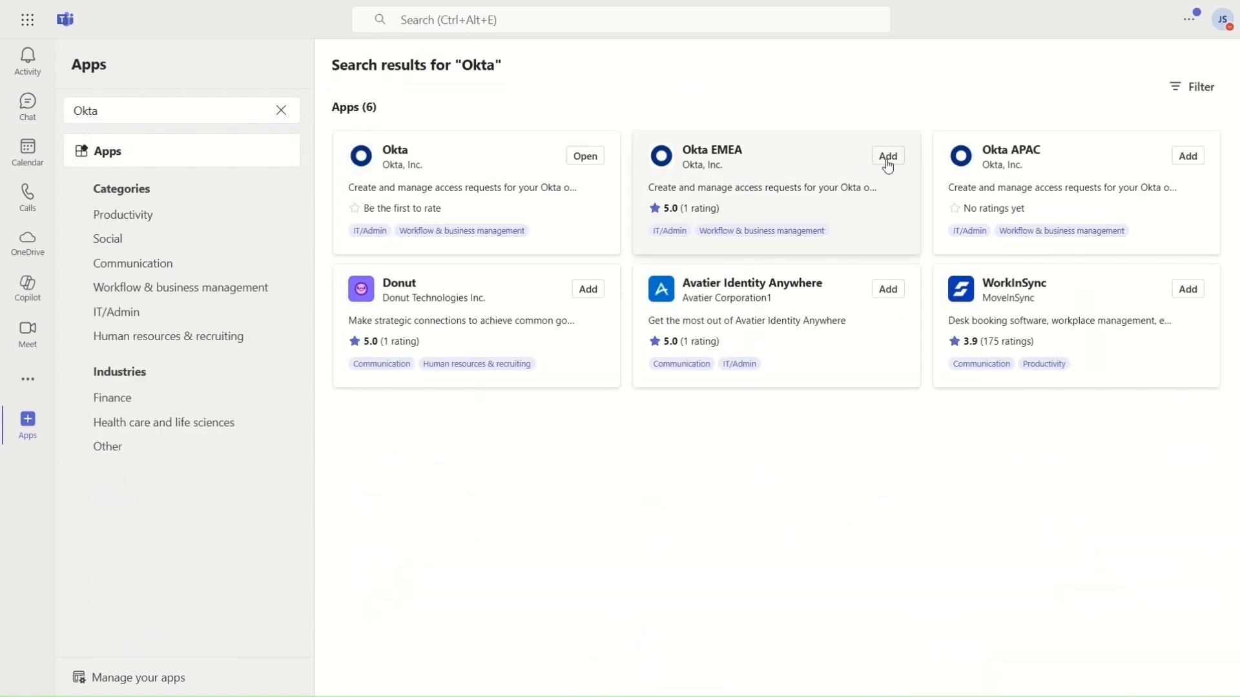
left_click(586, 157)
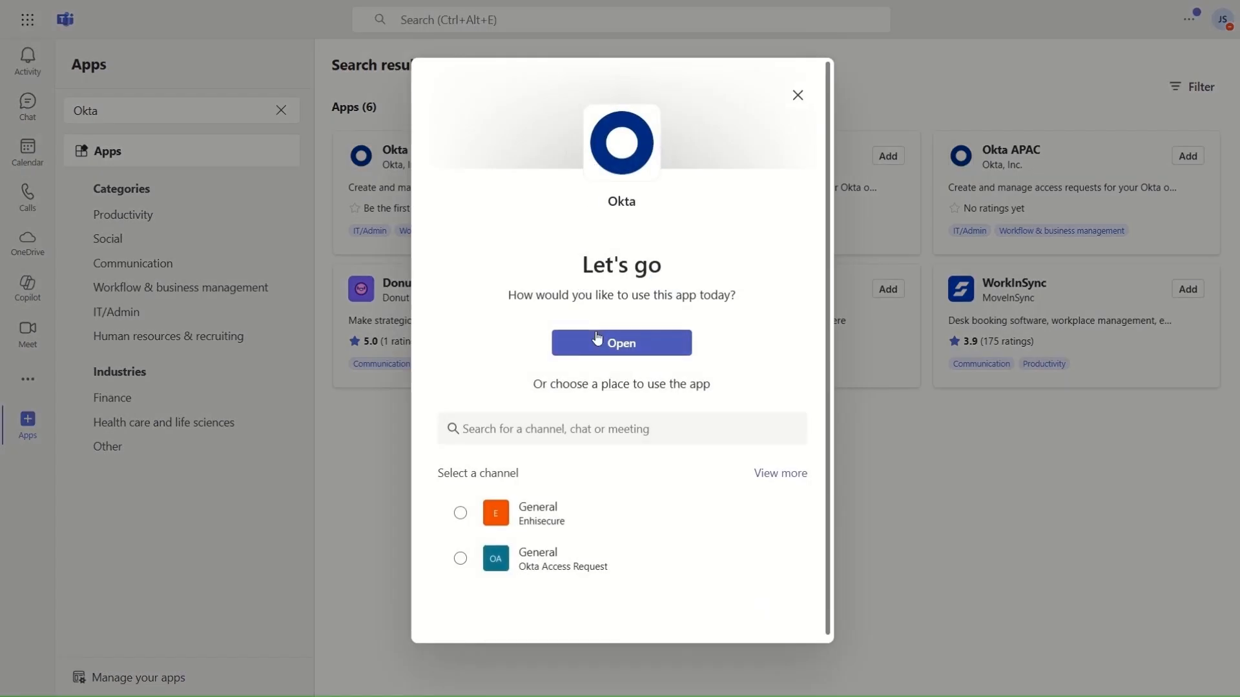
left_click(598, 337)
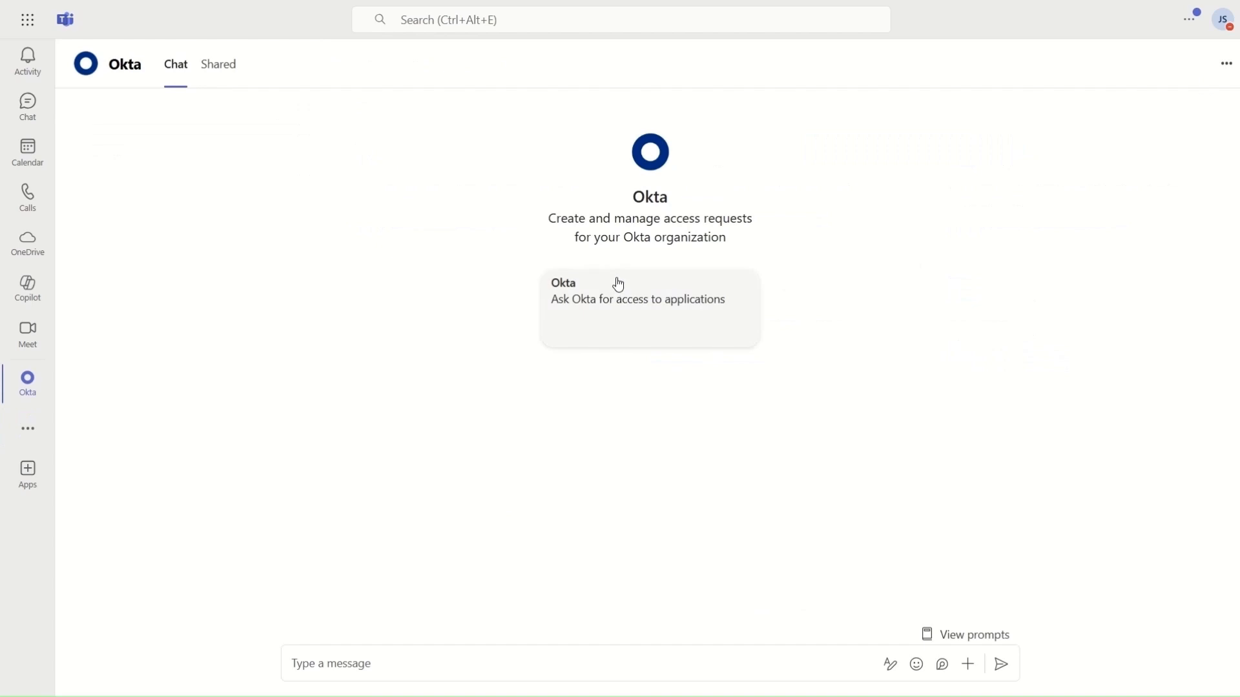
Step: Send the Okta app the message "I need access for the Salesforce Application"
left_click(531, 660)
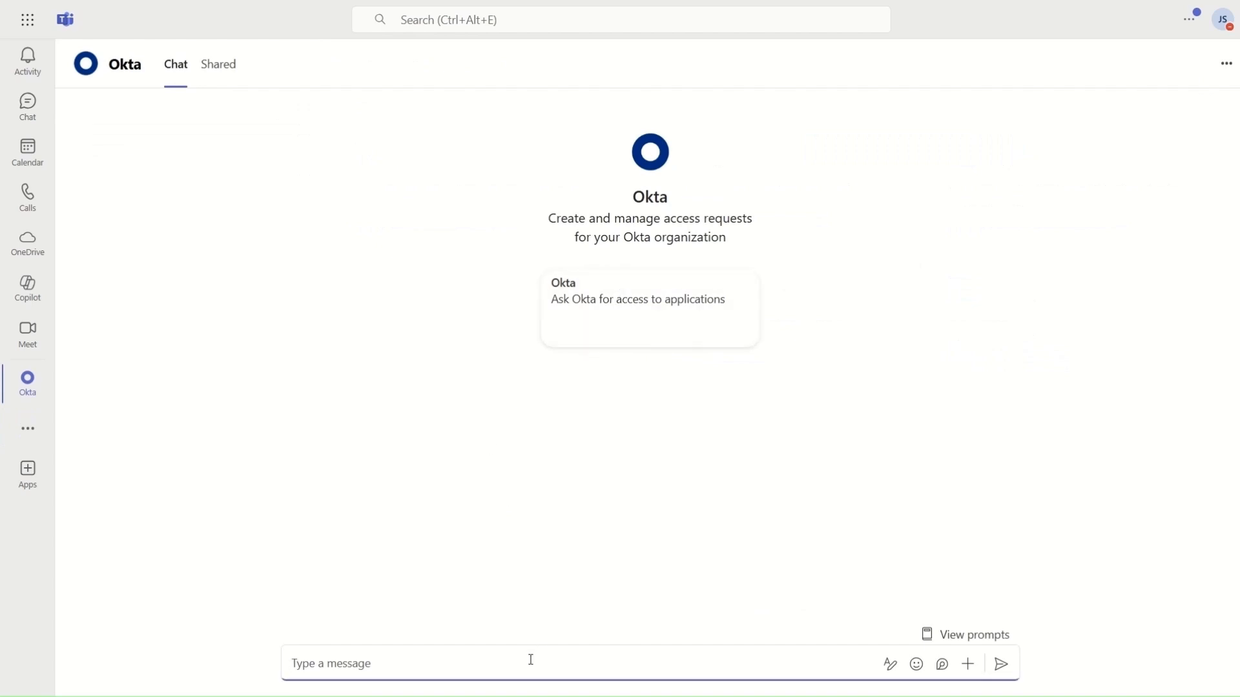
type("I need access for")
type(" hhe Salesforce")
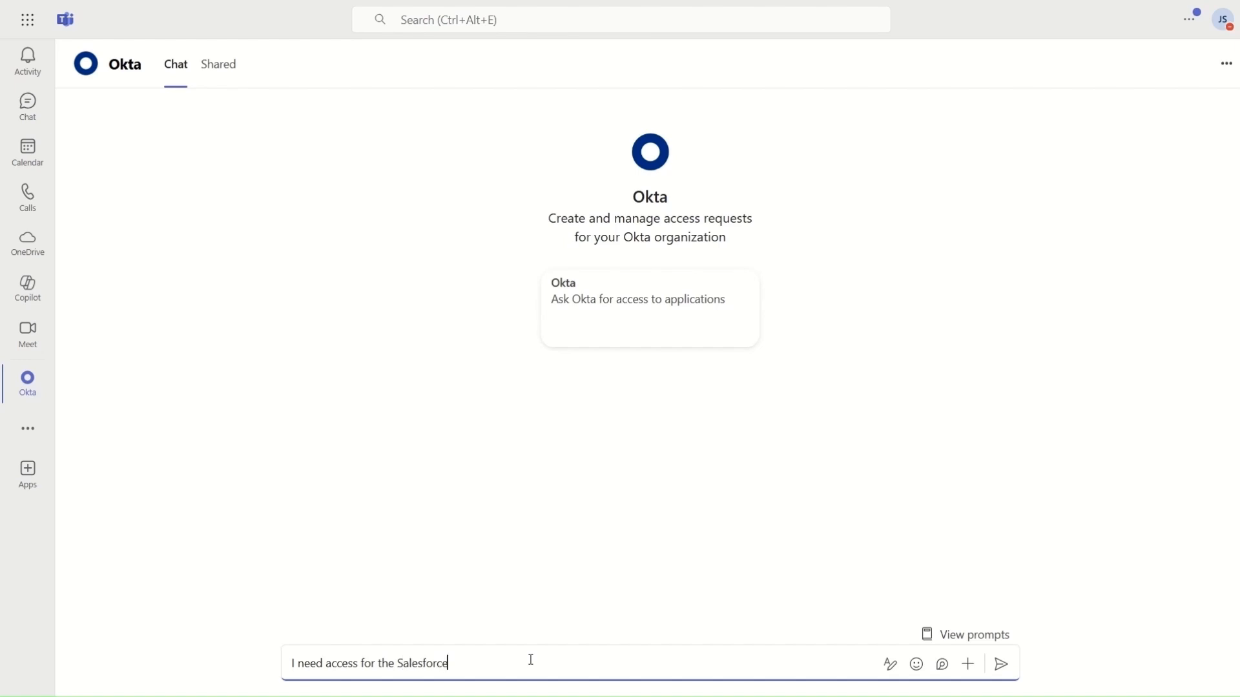
type(" Application")
key("Return")
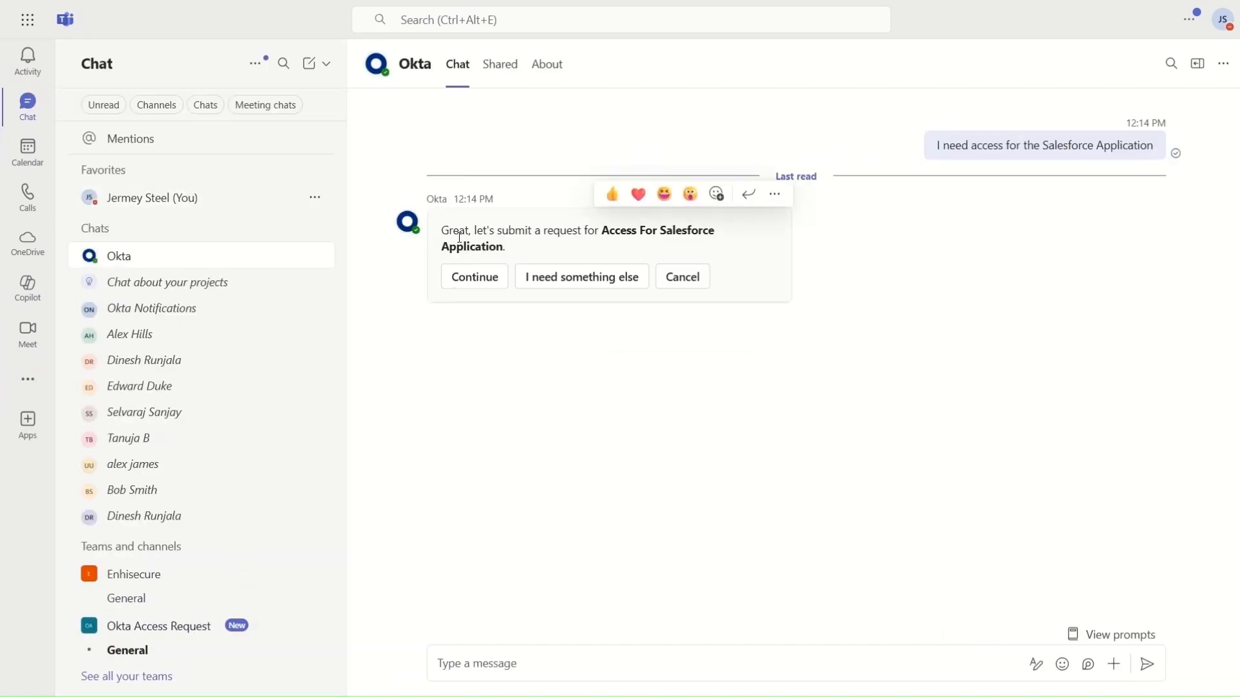
Step: Continue the "Access For Salesforce Application" request and submit "System Administrator" as the role
left_click_drag(605, 234, 610, 244)
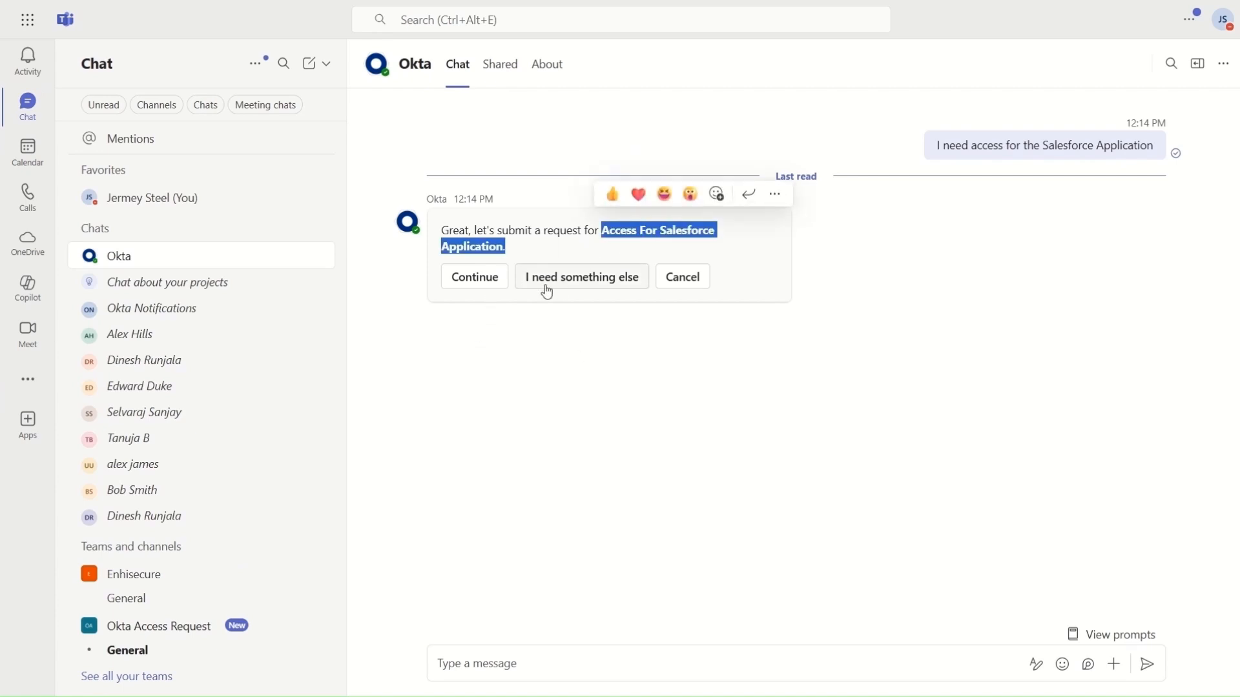
left_click(487, 279)
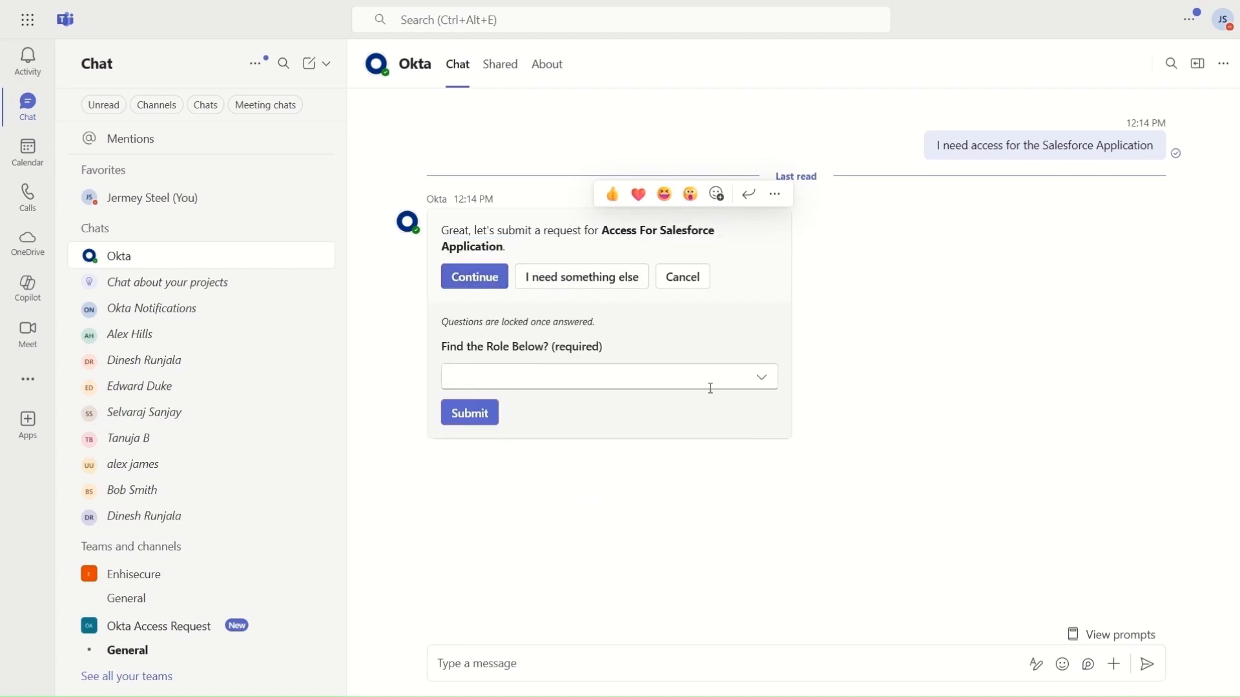
left_click(767, 384)
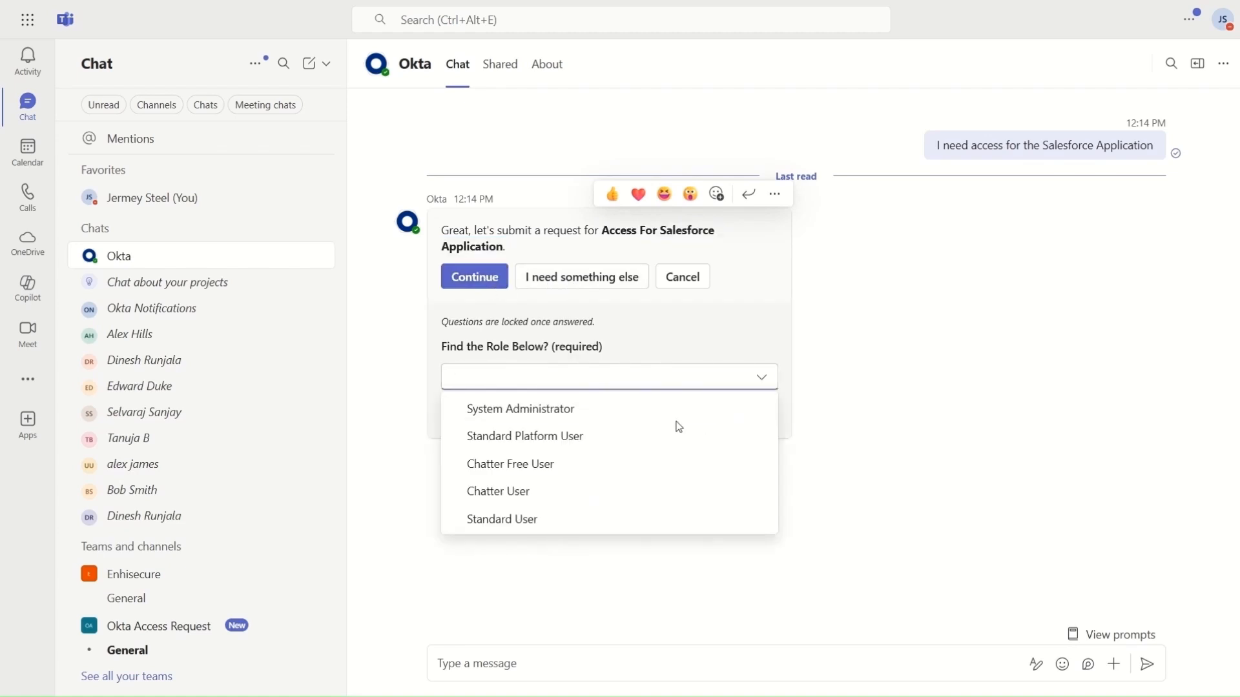
left_click(605, 422)
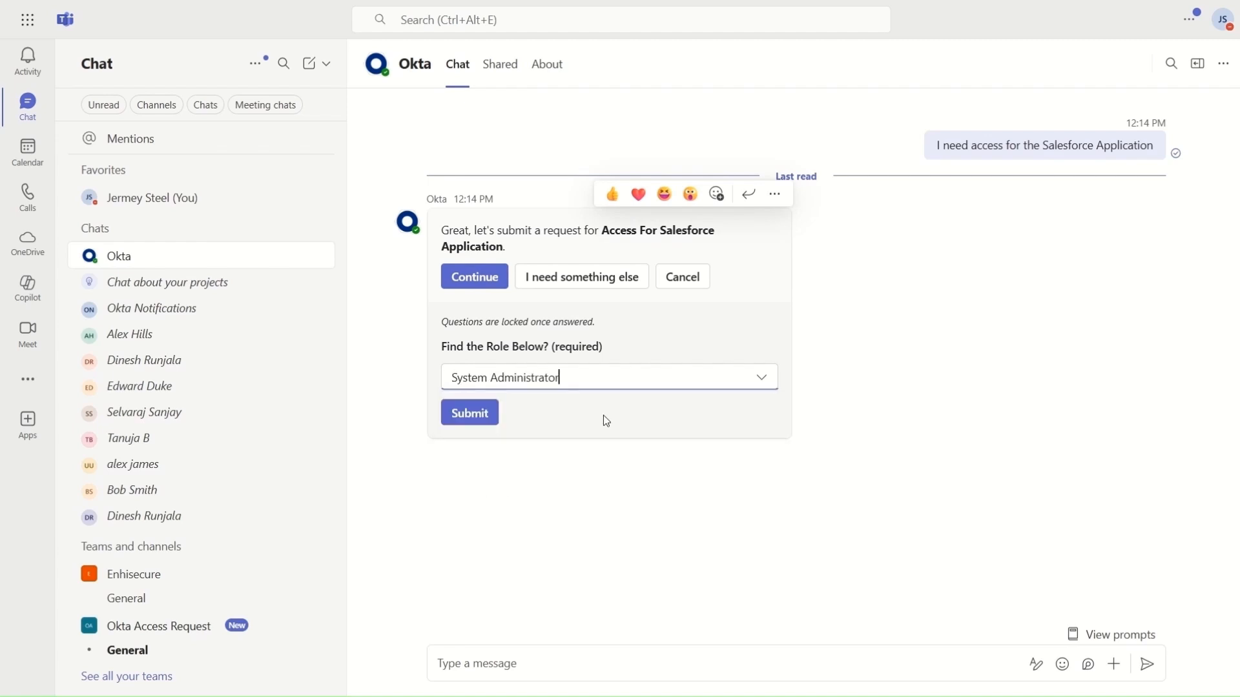
left_click(476, 412)
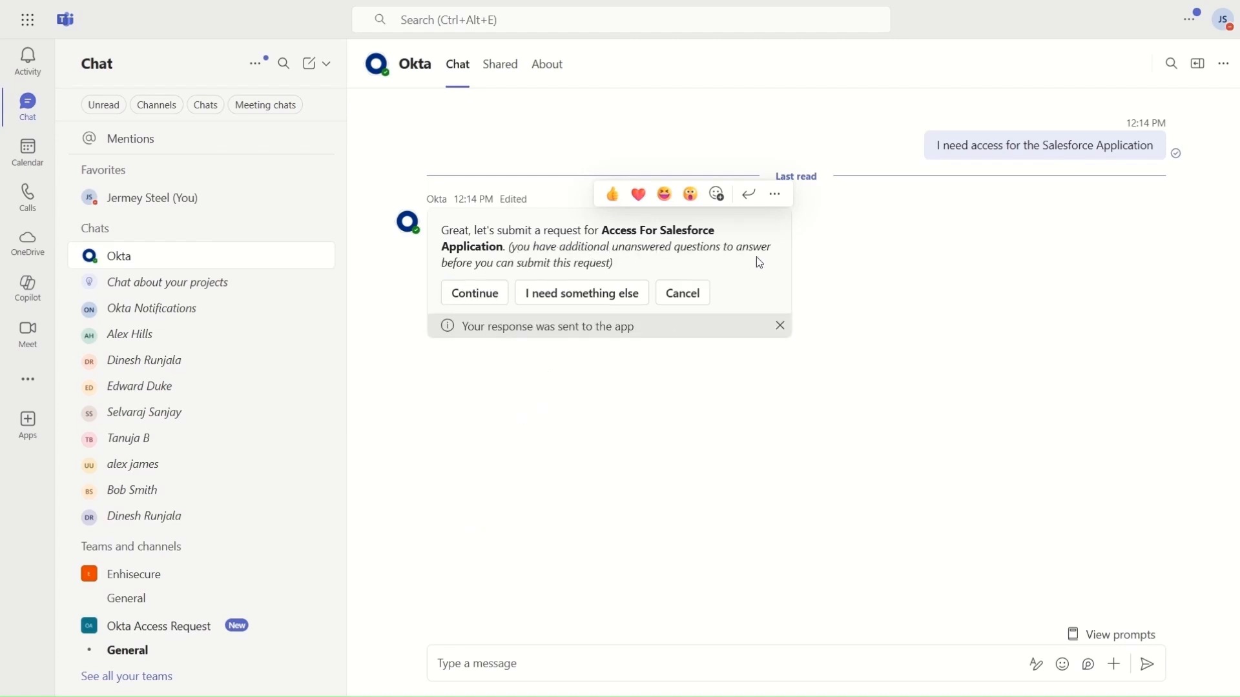
Step: Continue the request and submit "To perform tasks related to Salesforce Project" as the reason for the access
left_click(496, 292)
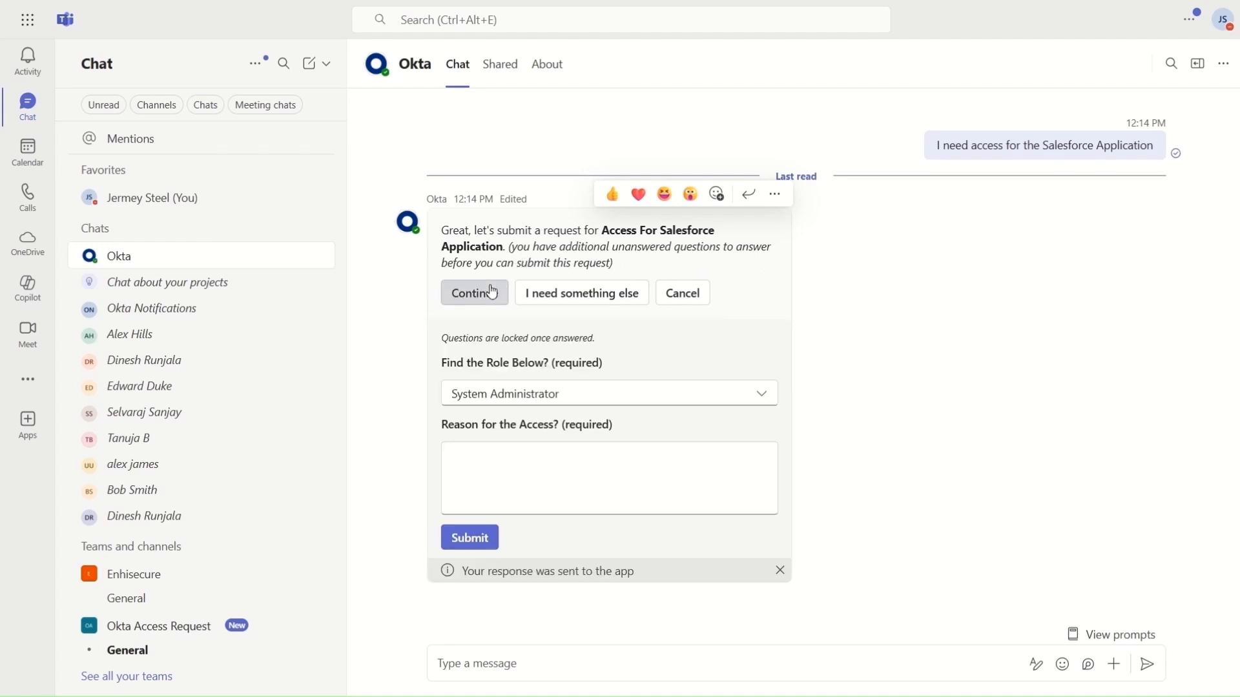
left_click(474, 448)
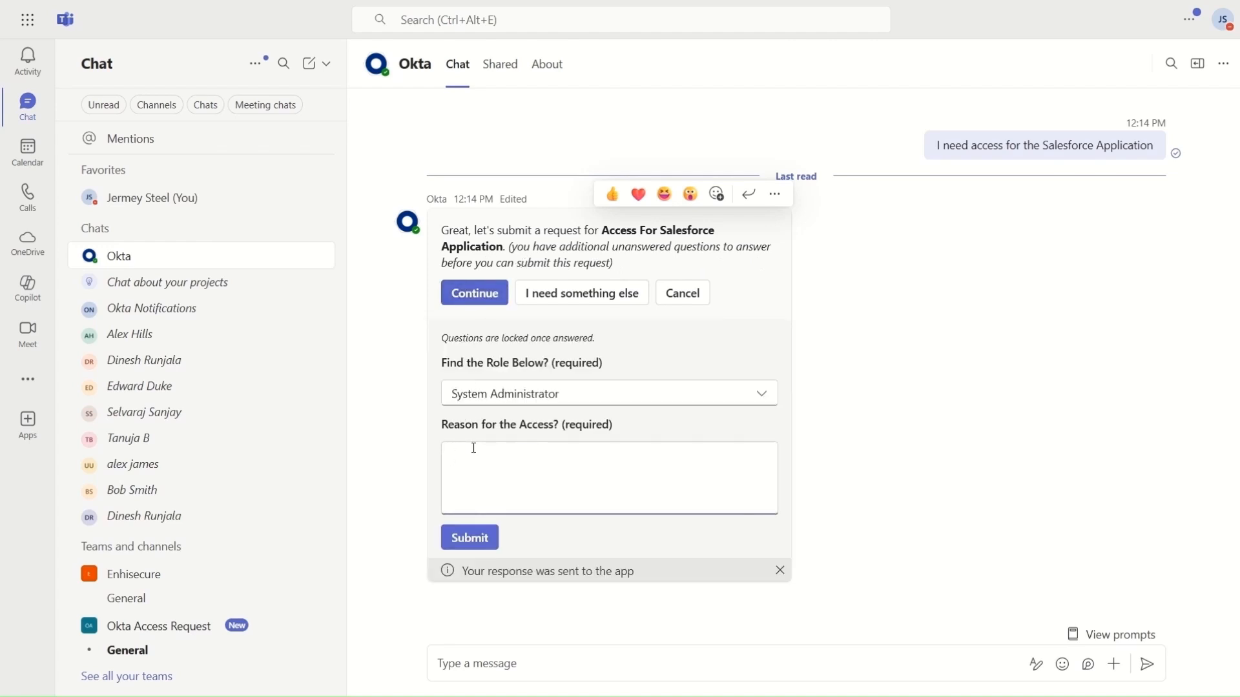
type("To perform tasks related to Salesforce")
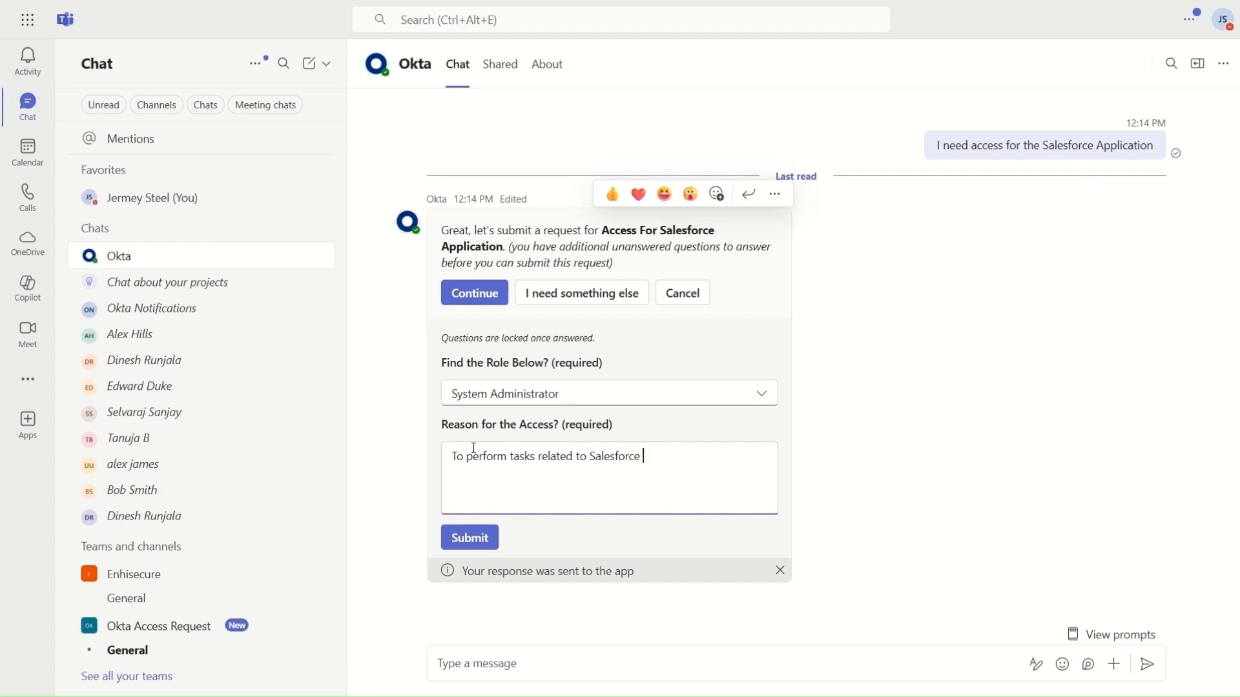
type(" Prof")
type("ect")
left_click(489, 548)
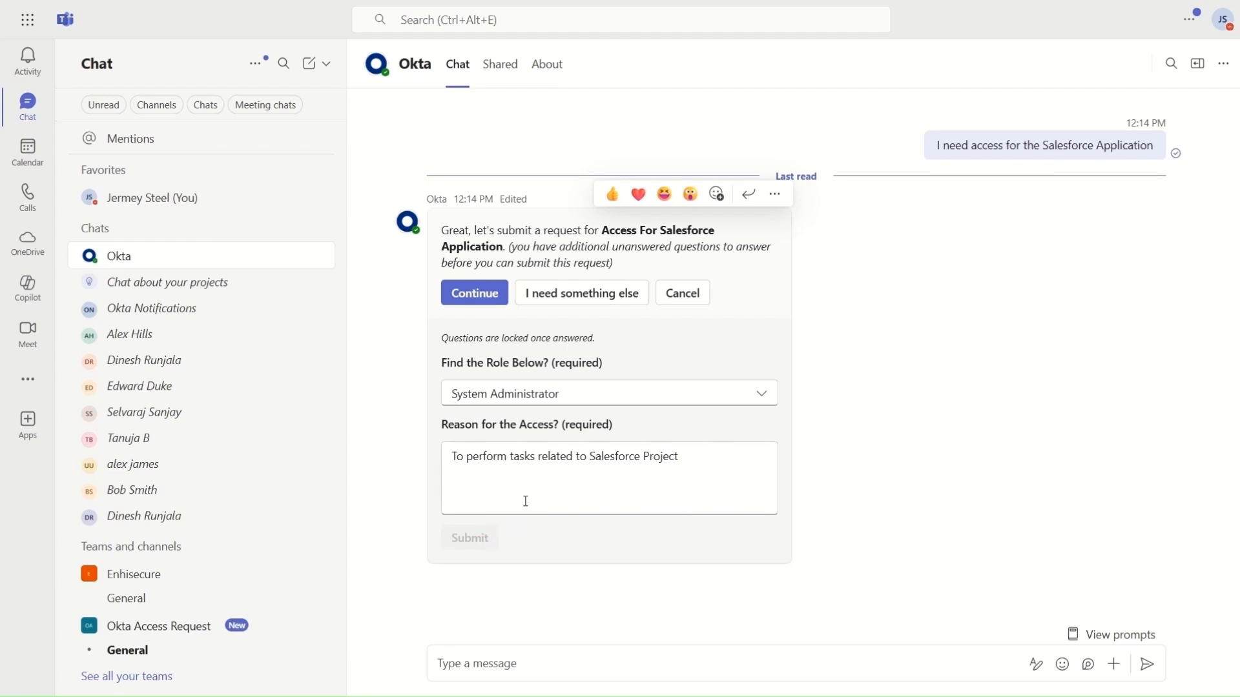
Step: Set the request's timeline to June 18, 2025 and submit the Salesforce access request
left_click(490, 292)
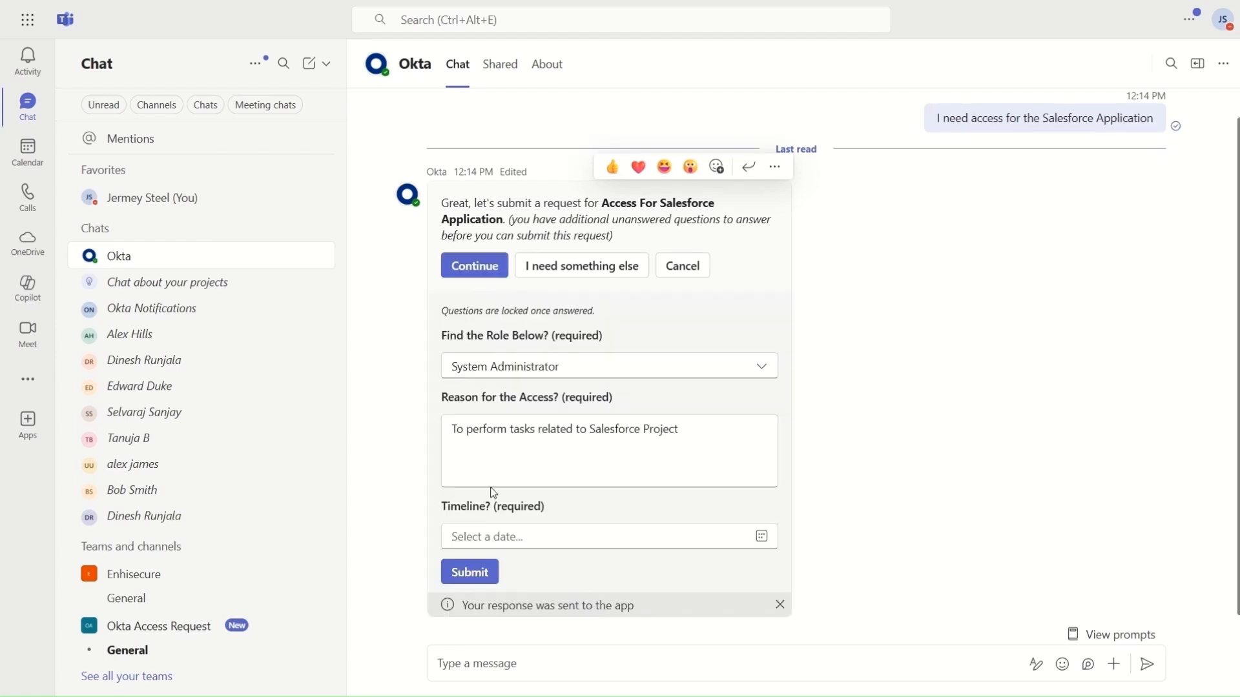
left_click(769, 549)
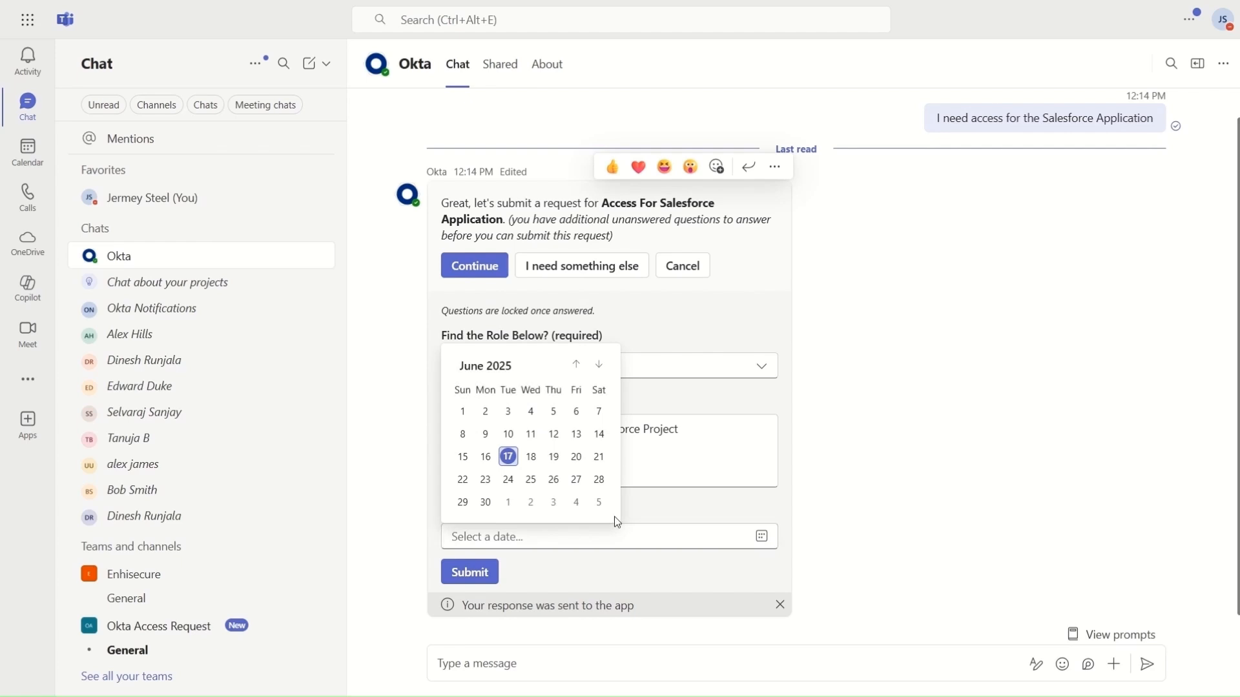
left_click(533, 460)
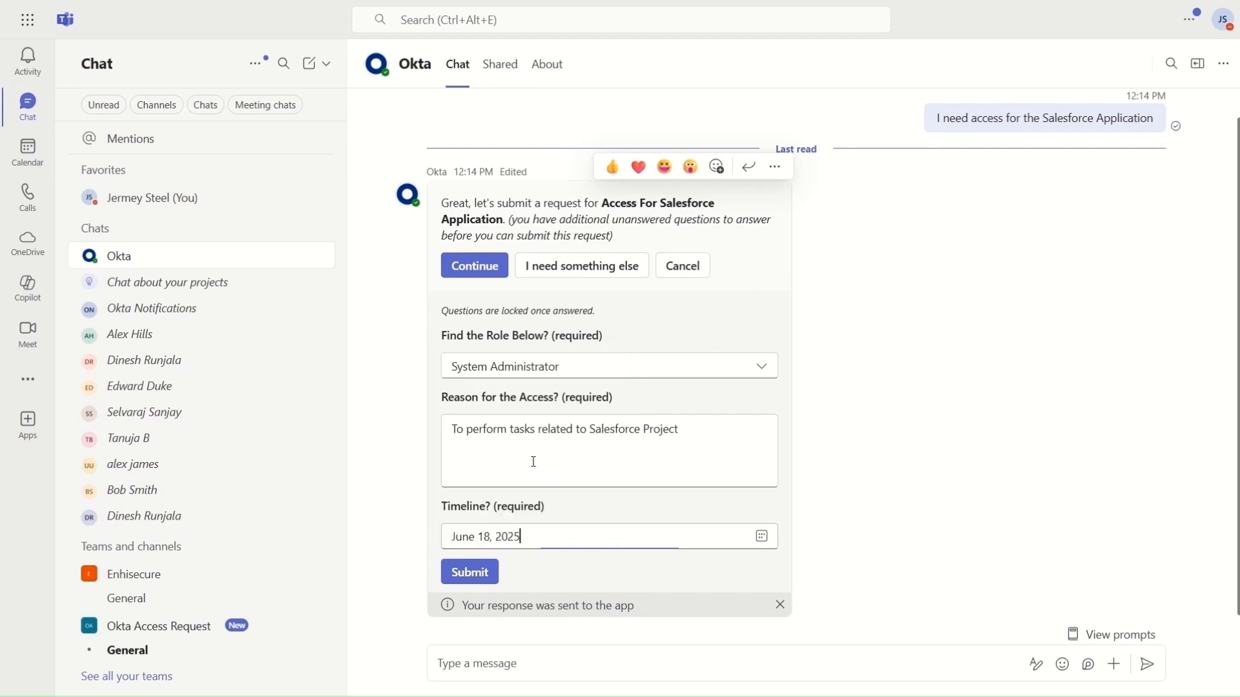
left_click(478, 573)
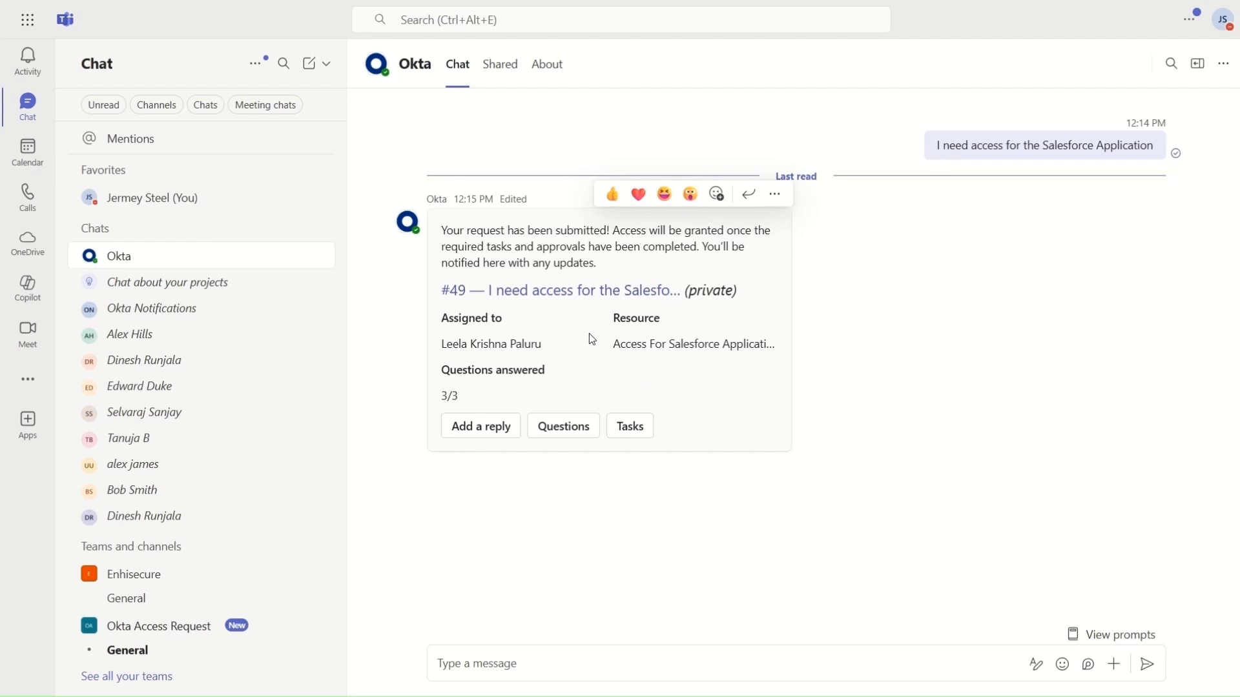
Step: Switch to the manager's Okta dashboard and check the signed-in account's e-mail address
key("alt+Tab")
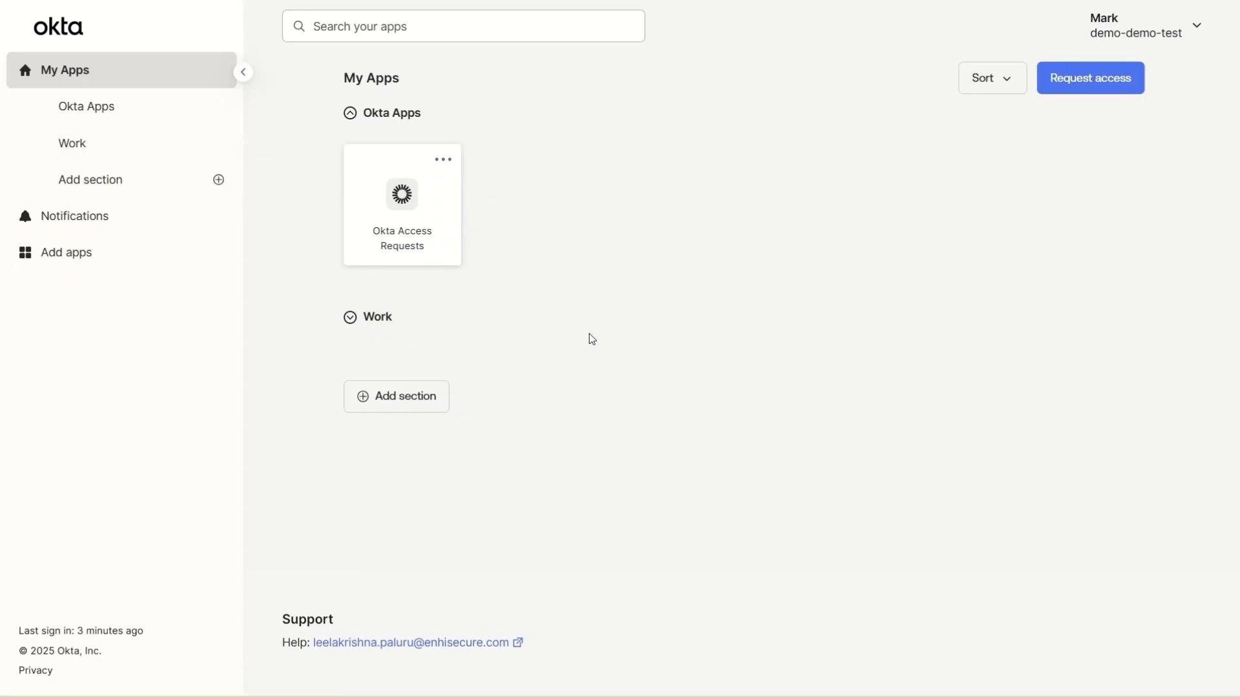
left_click(1128, 40)
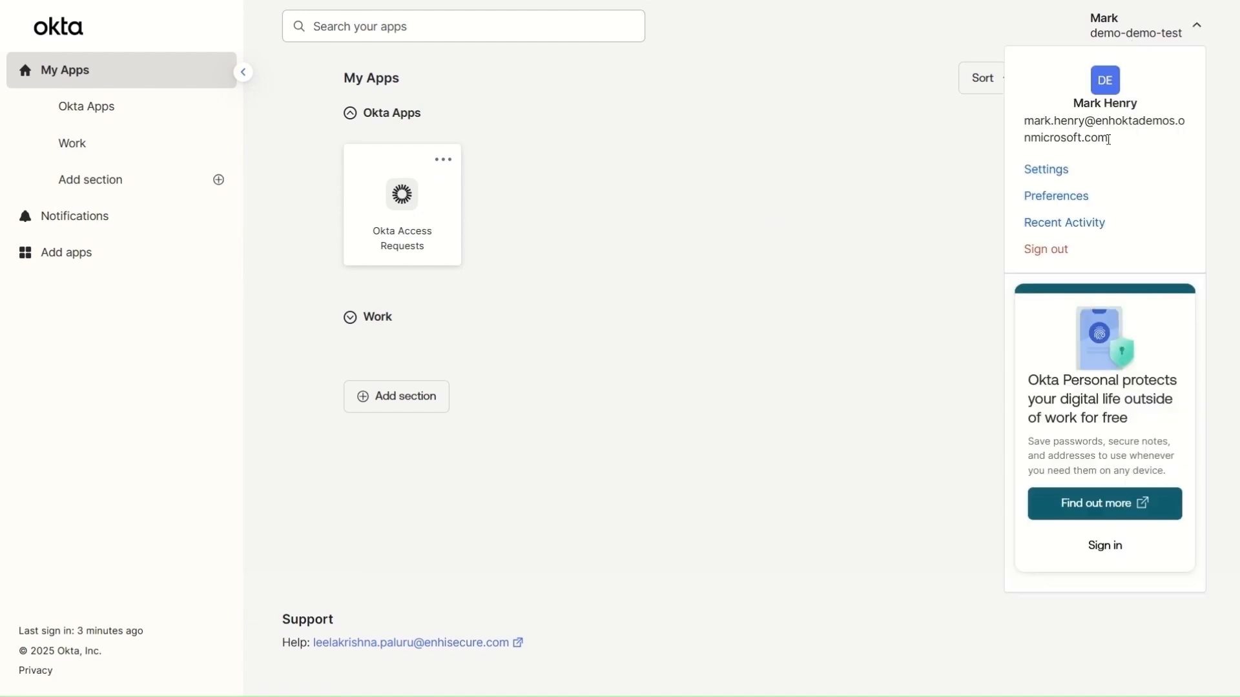
left_click_drag(1109, 139, 1026, 120)
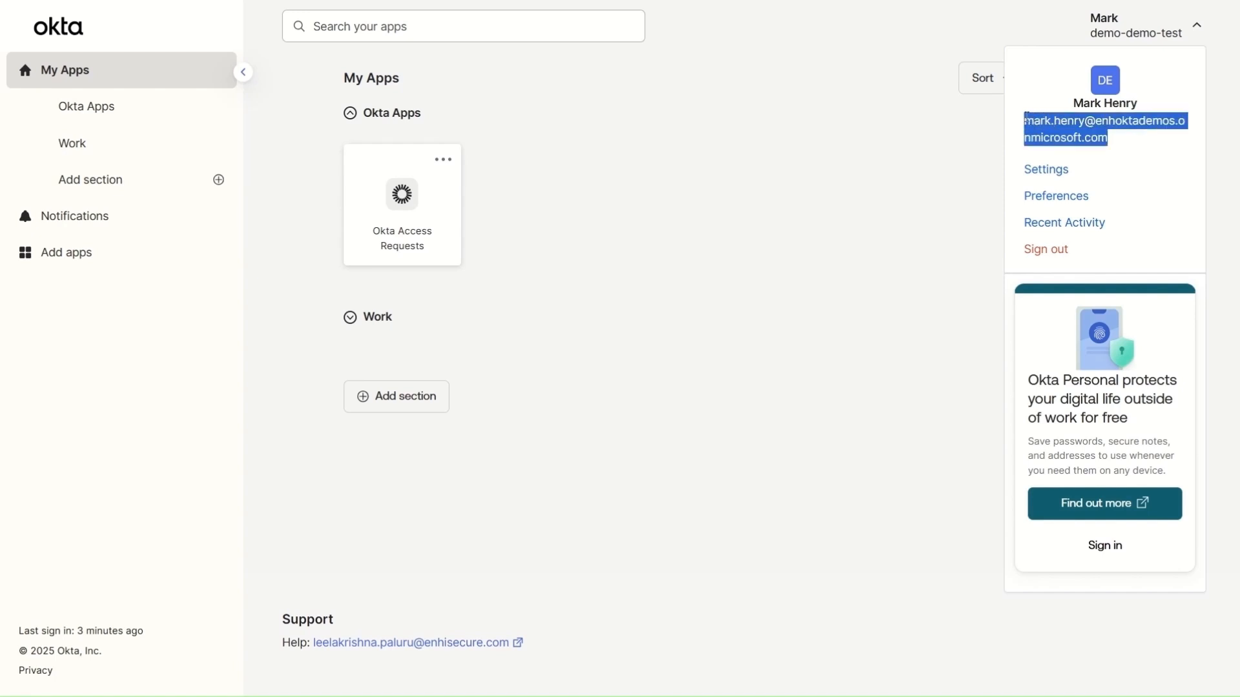
left_click(698, 253)
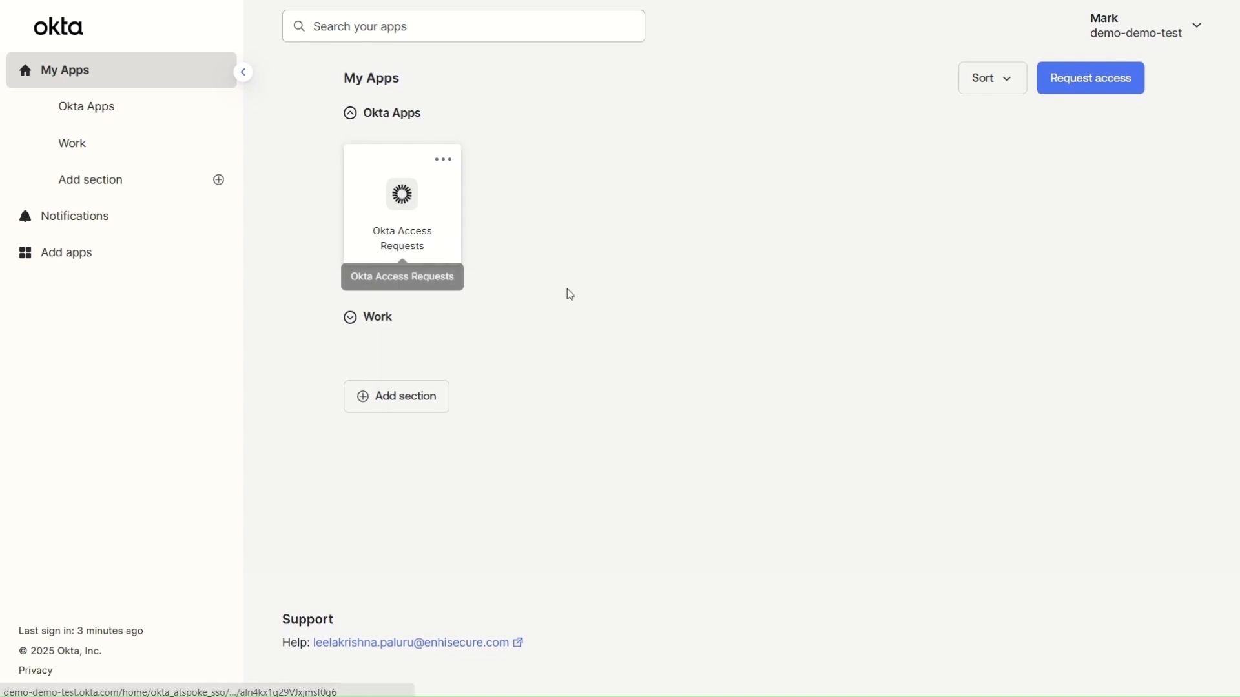
Step: Switch to the manager's Microsoft Teams and read the approval request in the Okta Notifications chat
key("alt+Tab")
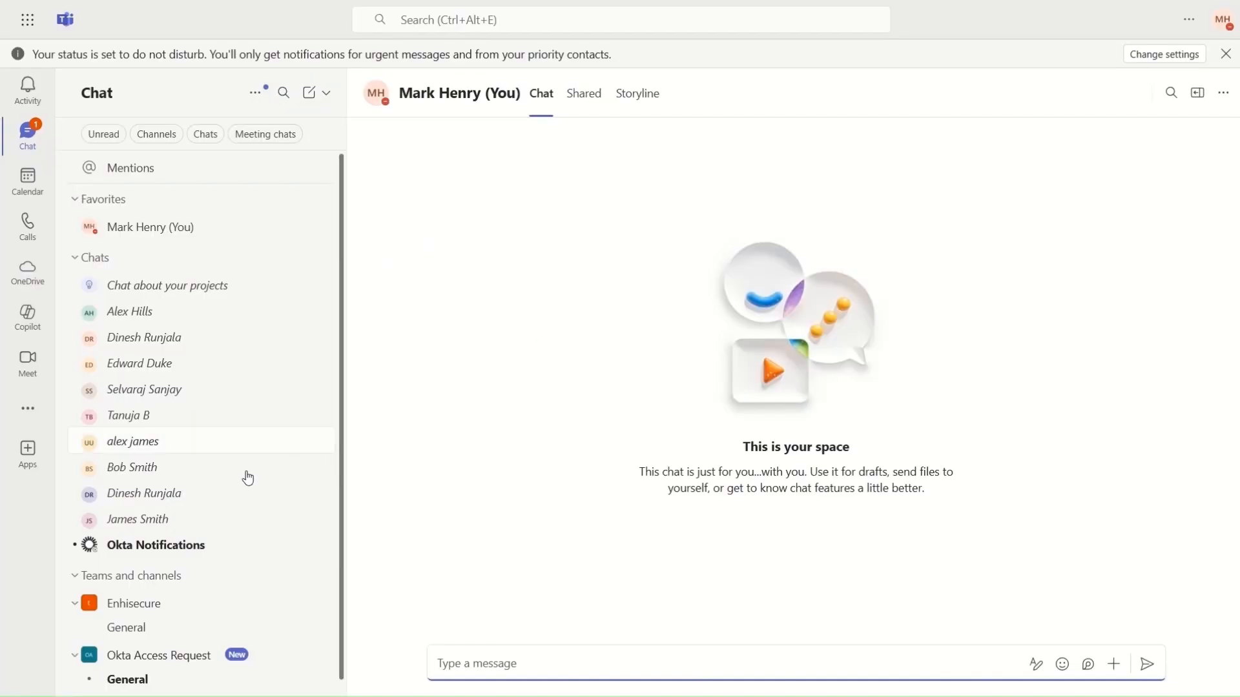
left_click(150, 546)
left_click_drag(186, 421, 189, 280)
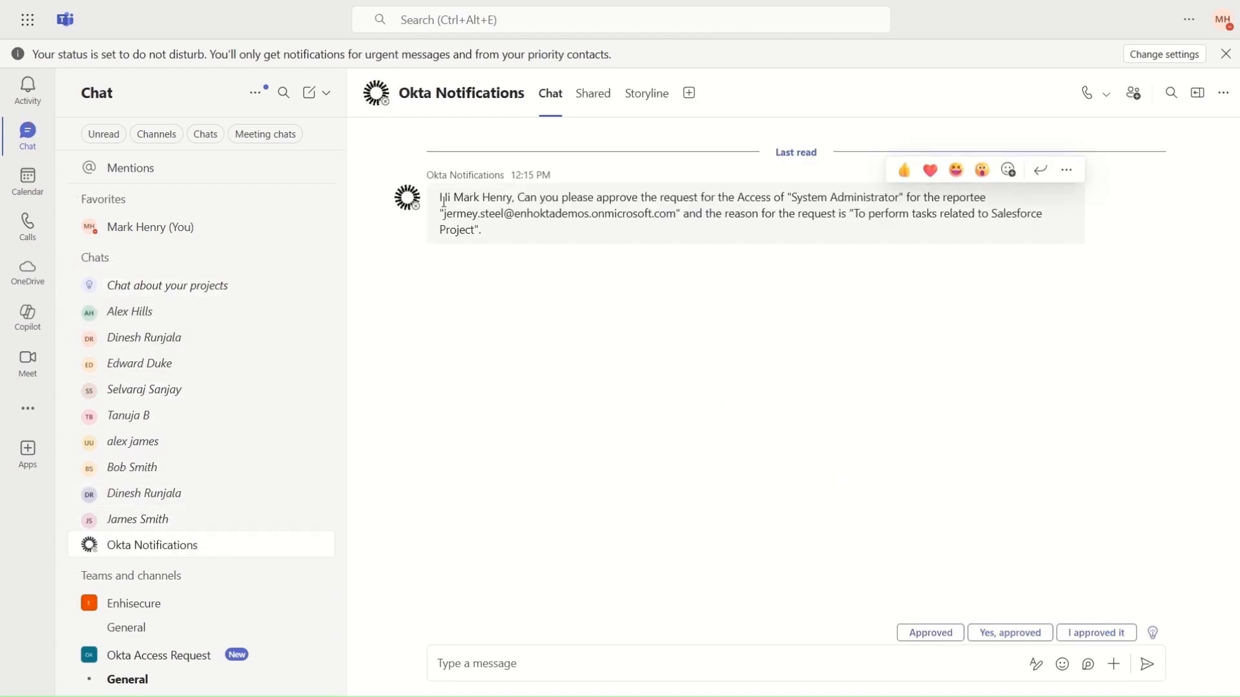
left_click_drag(440, 196, 849, 219)
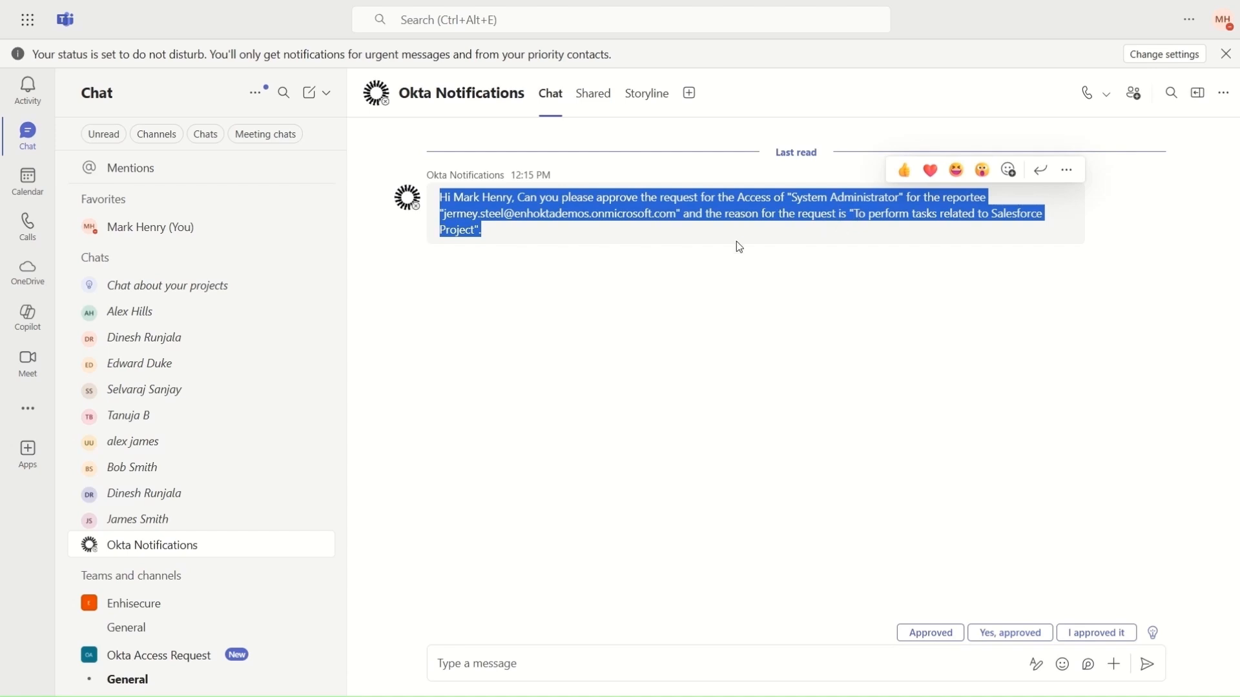
Step: Switch to the manager's Okta dashboard, open the Salesforce request in Okta Access Requests and approve it
left_click(491, 292)
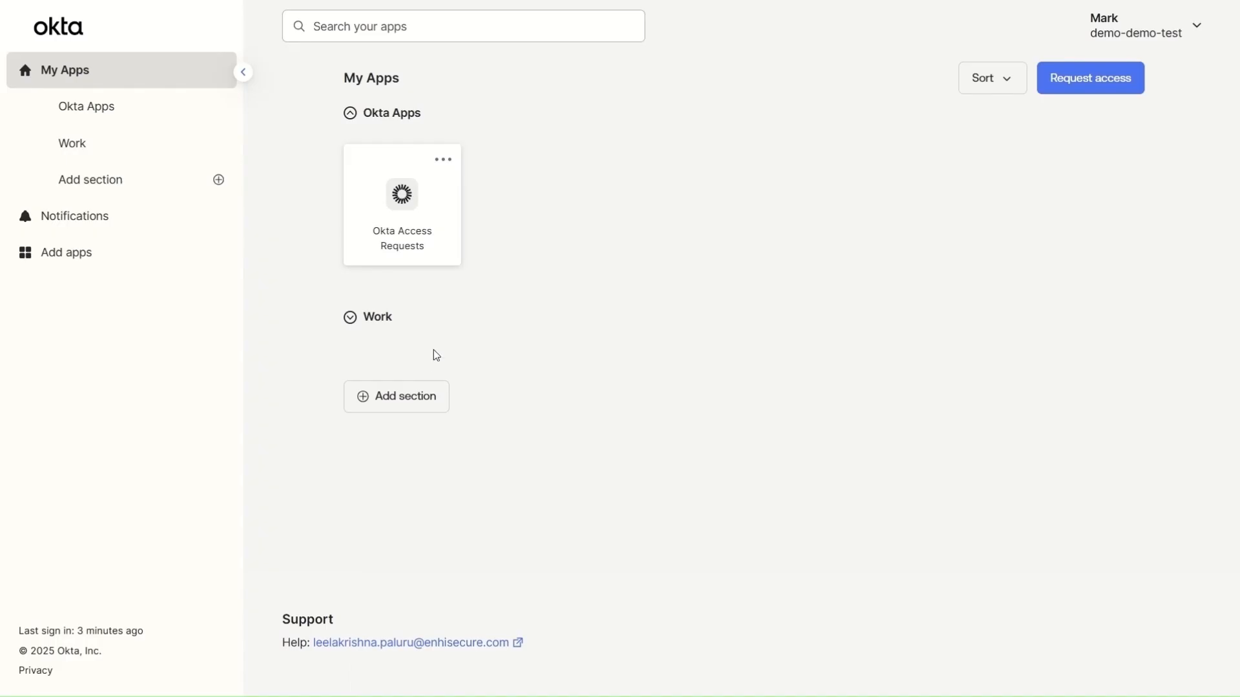
left_click(430, 223)
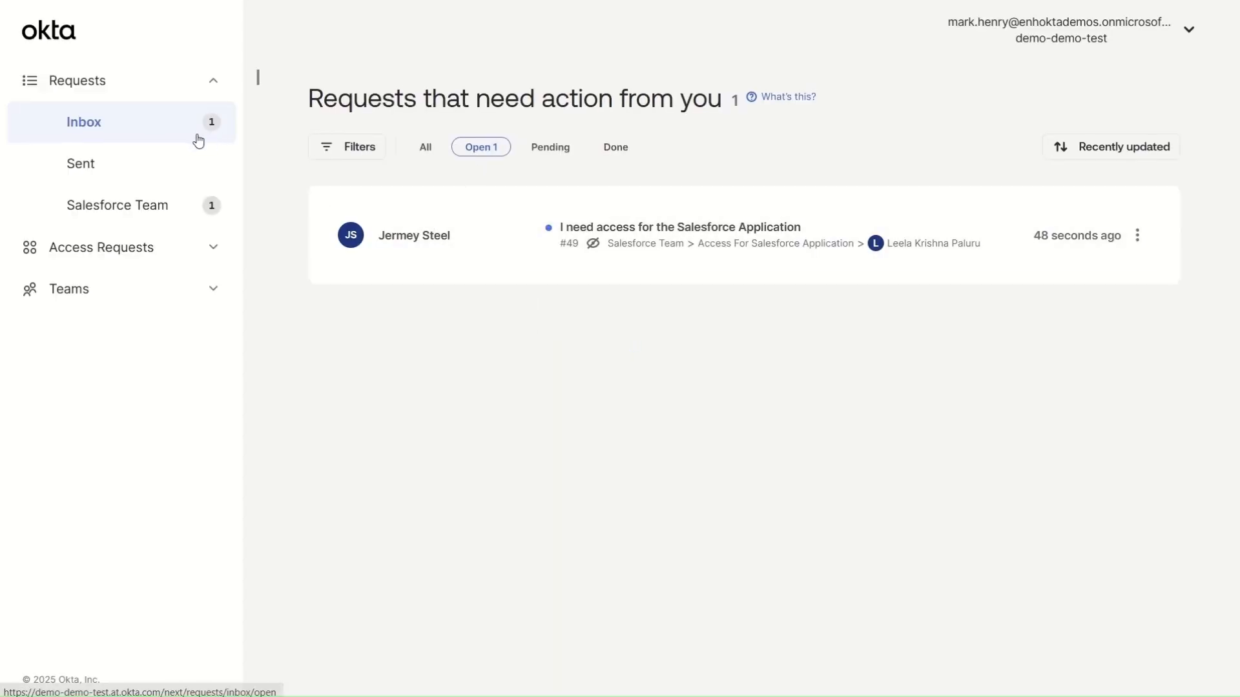
left_click(520, 262)
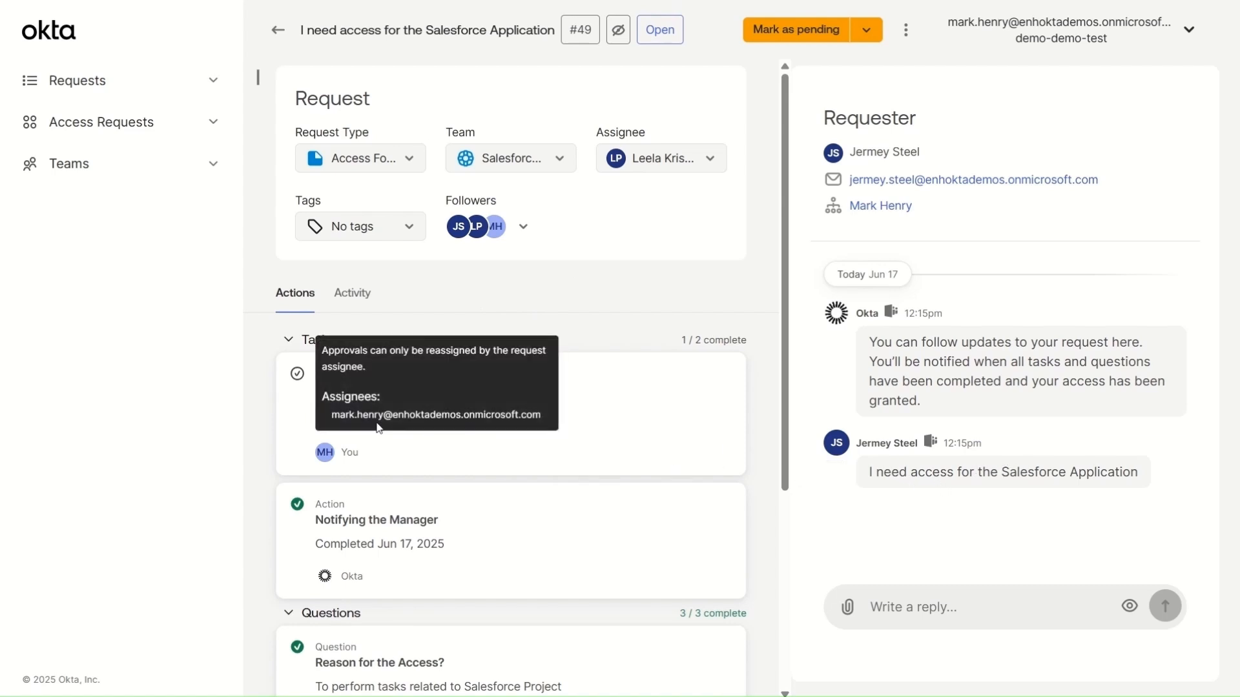
left_click(353, 423)
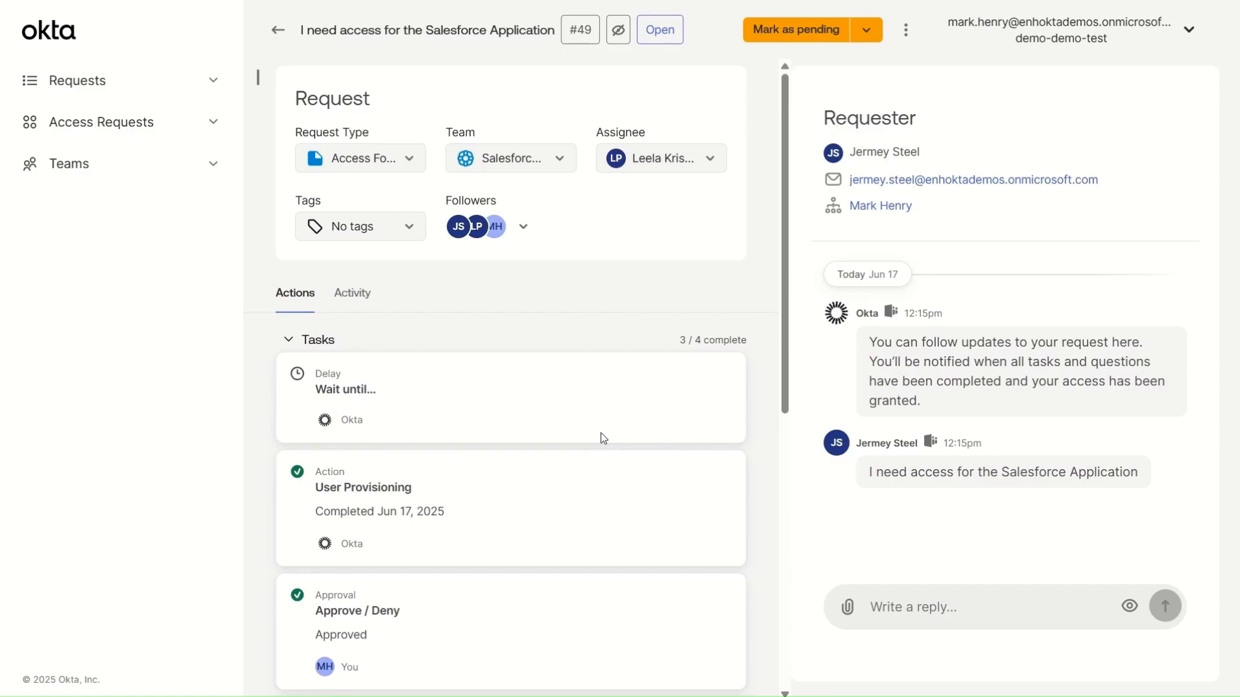
Step: Read the requester's Okta Notifications chat in Teams, and launch Salesforce from their refreshed Okta dashboard
key("alt+Tab")
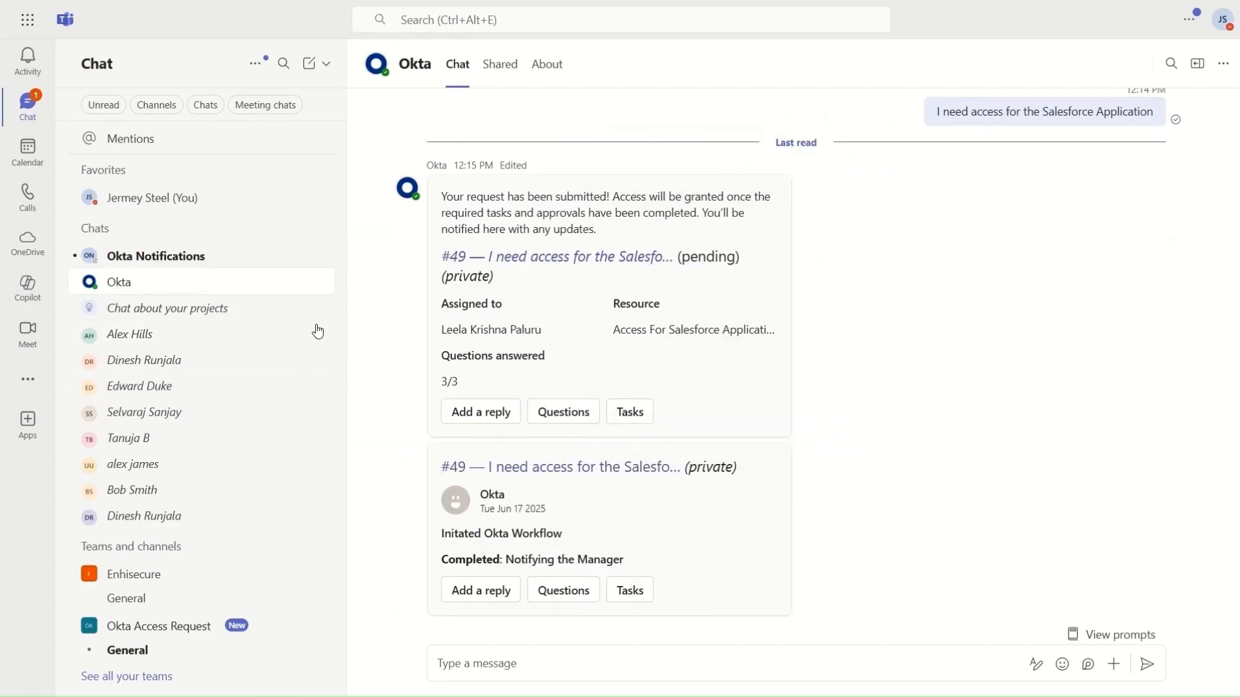
left_click(279, 264)
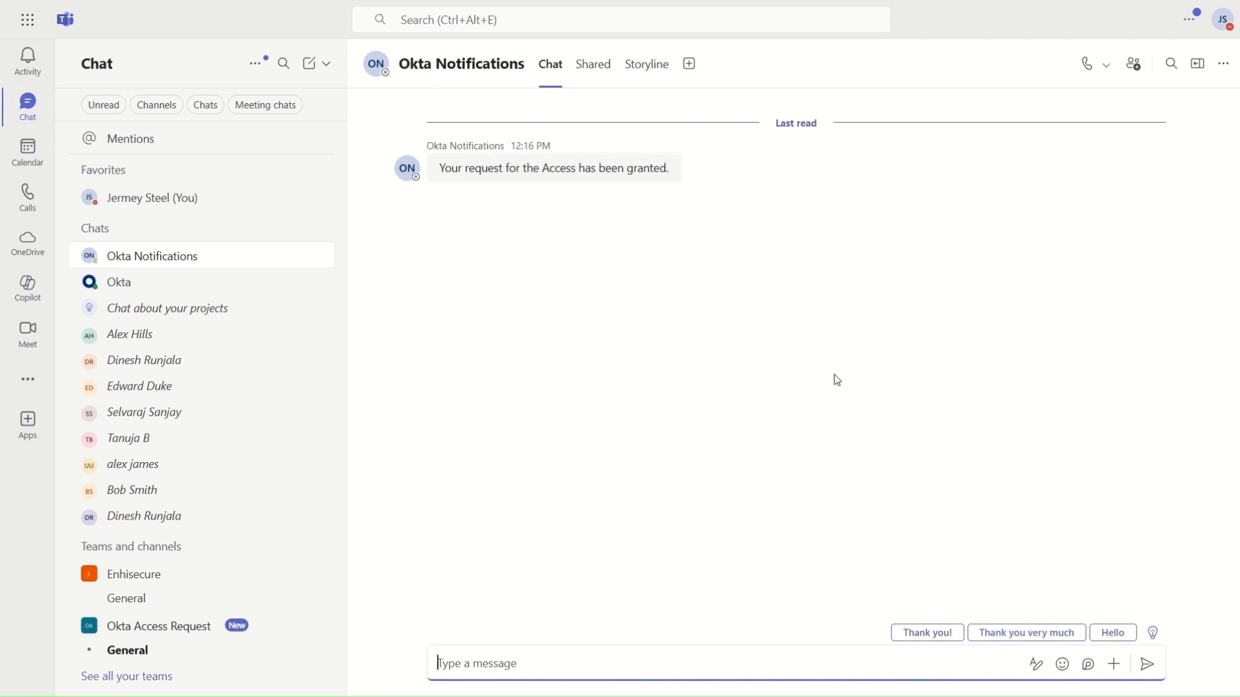
key("ctrl+Tab")
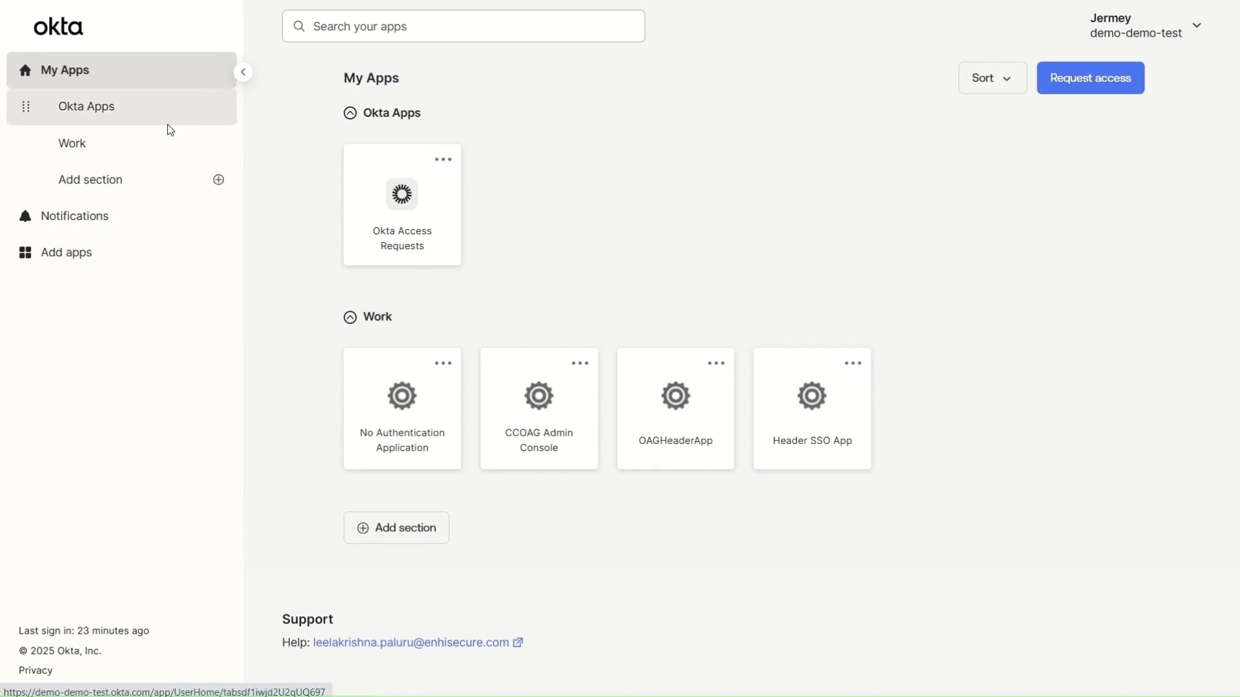
key("F5")
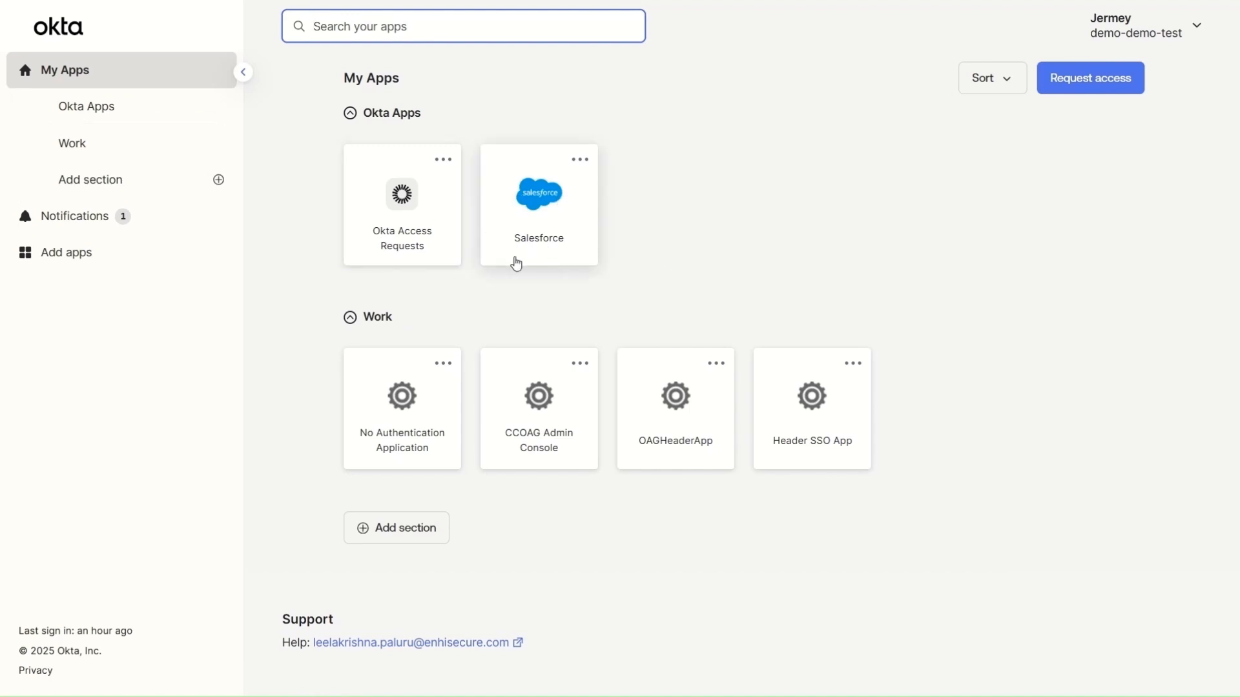
left_click(549, 224)
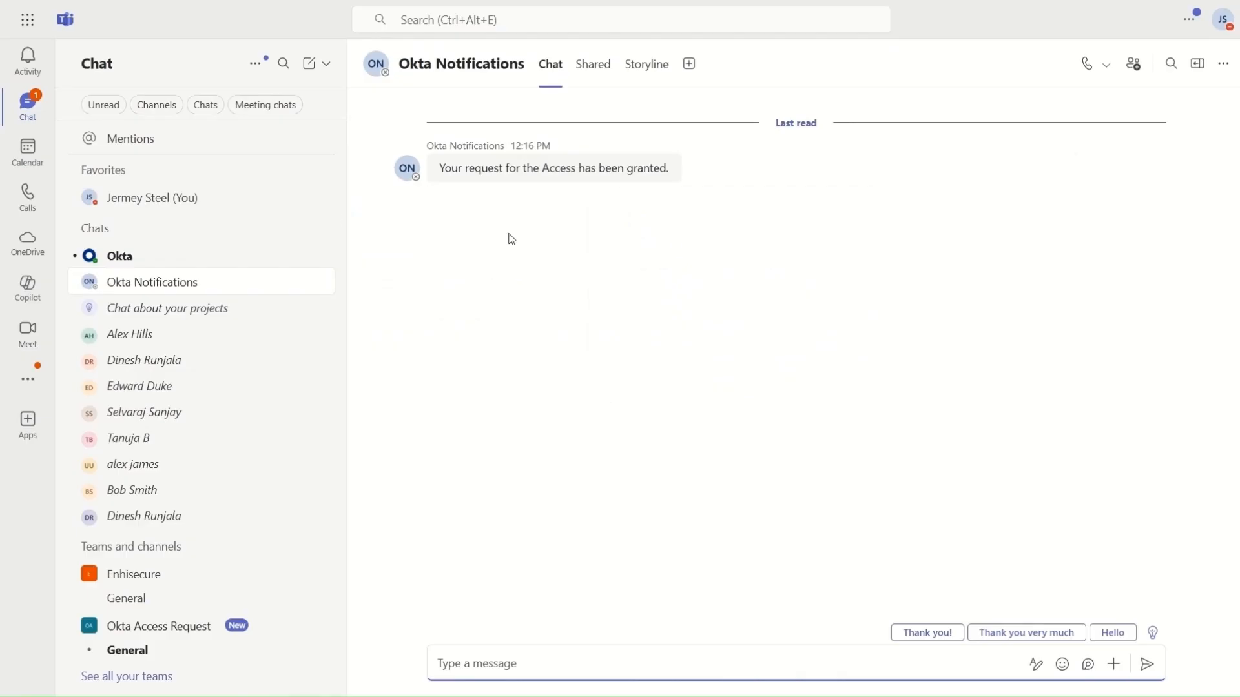
Step: Open the Okta app's chat in the requester's Teams and send the message "I need Salesforce Access"
left_click(233, 260)
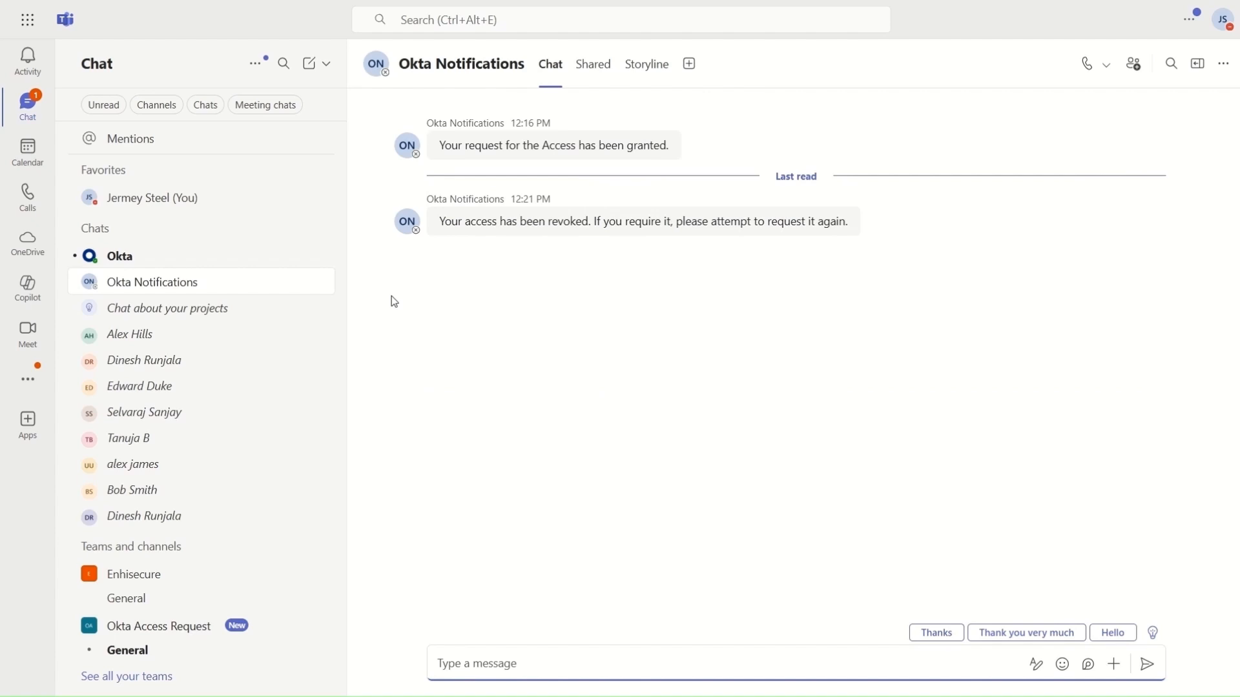
left_click(231, 262)
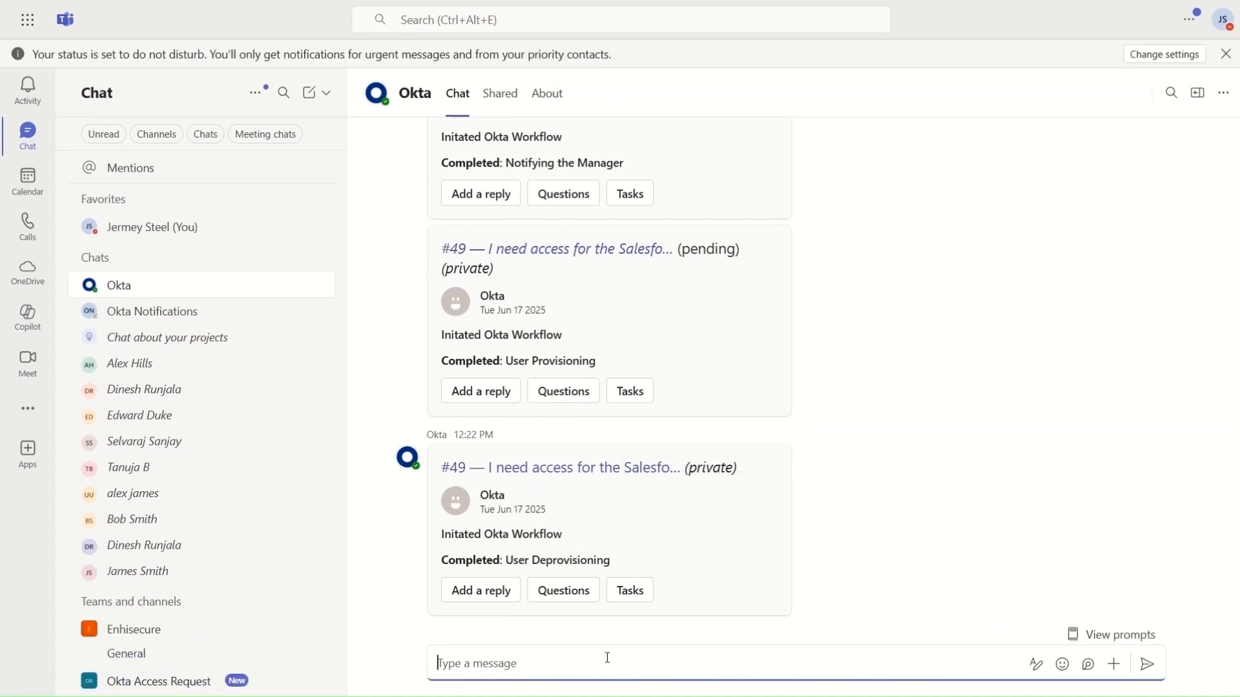
type("INee")
key("BackSpace")
key("BackSpace")
key("BackSpace")
type("need Salesforce Access")
key("BackSpace")
key("Return")
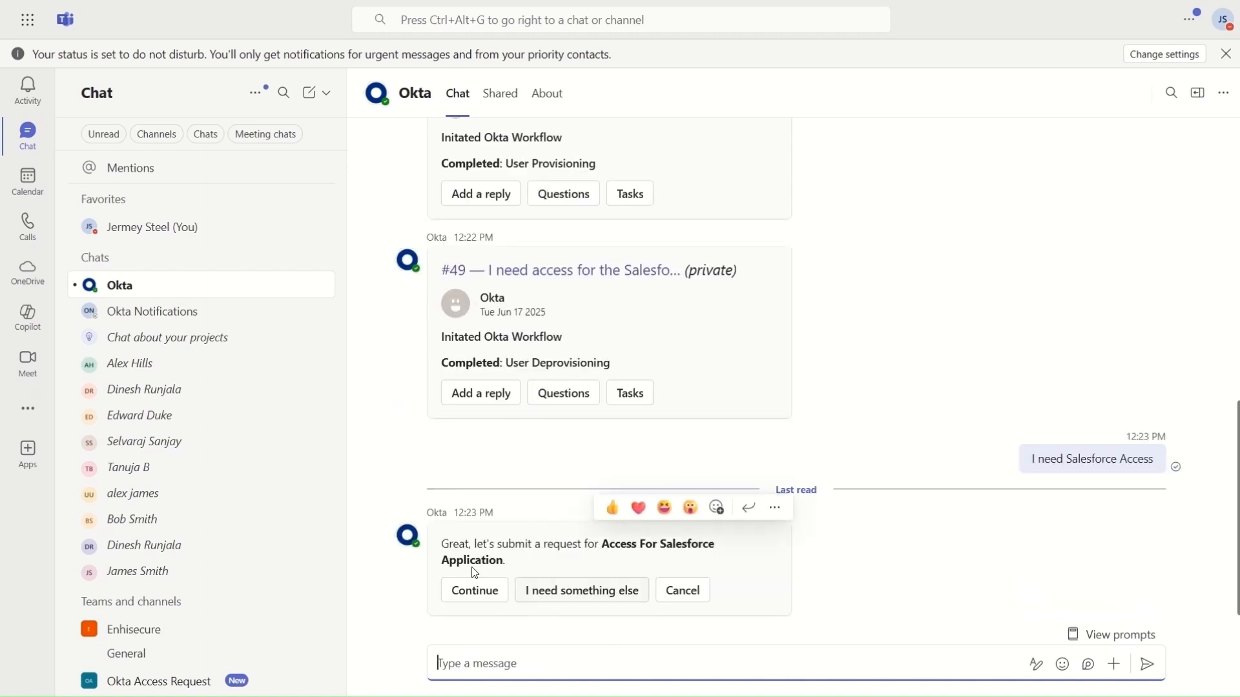
Step: Continue the new Salesforce access request and submit "System Administrator" as its role
left_click(480, 592)
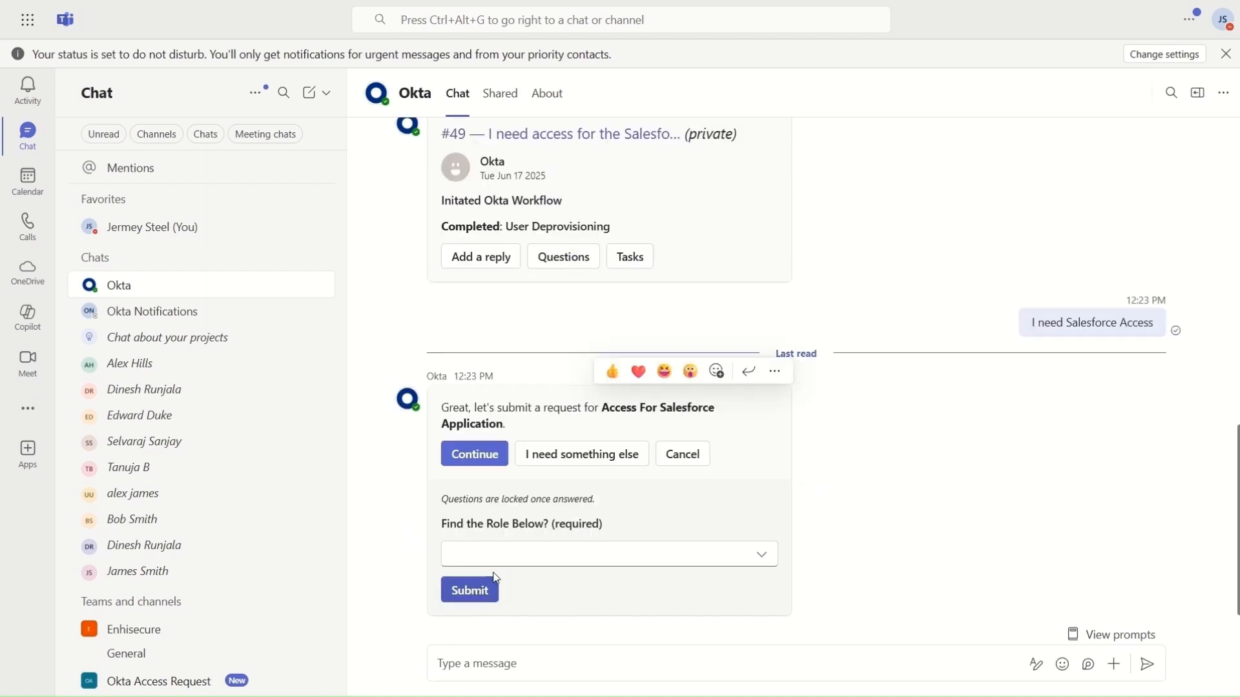
left_click(517, 559)
left_click(566, 417)
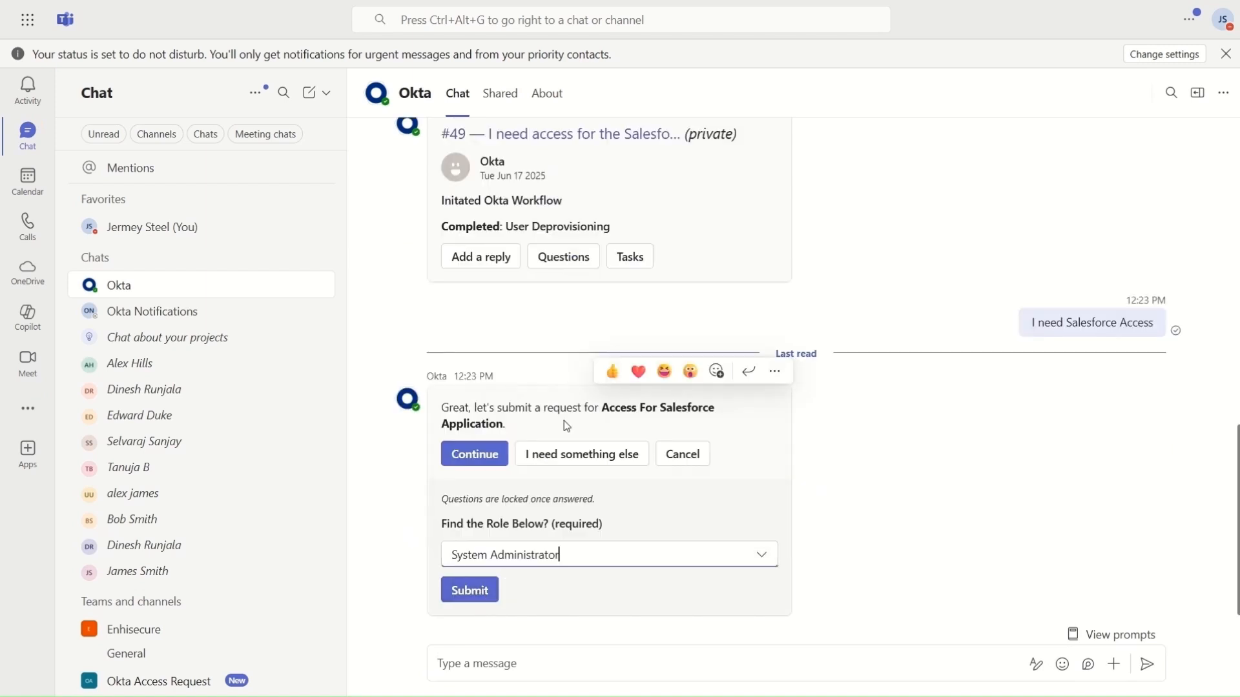
left_click(474, 586)
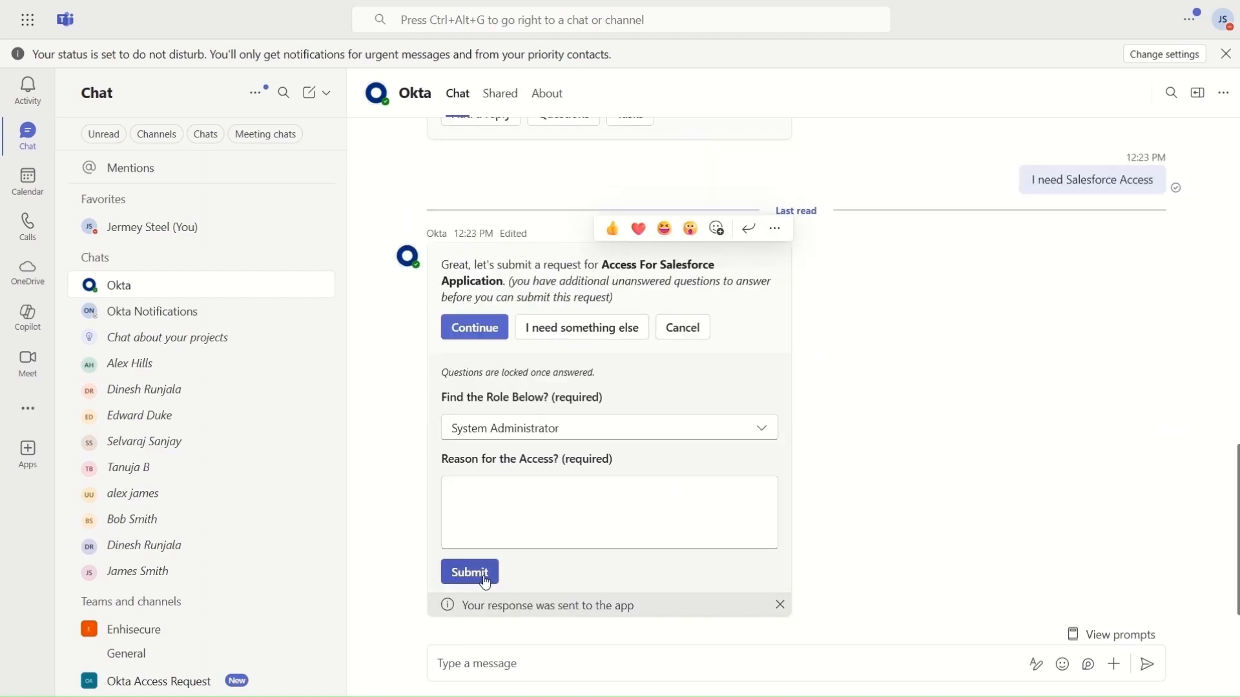
Step: Enter "To perform the tasks related to project" as the reason for the access and submit the answer
left_click(541, 507)
type("To perform the tasks ")
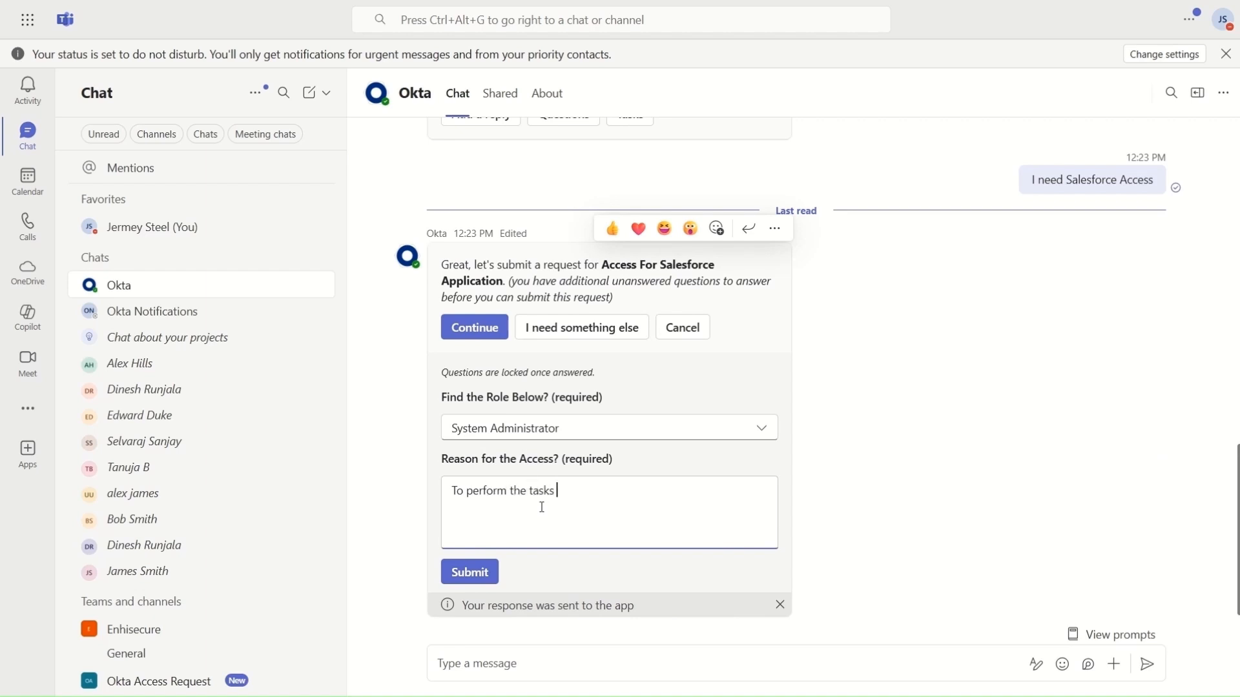
type("rlate")
key("BackSpace")
key("BackSpace")
type("lated to project")
left_click(471, 573)
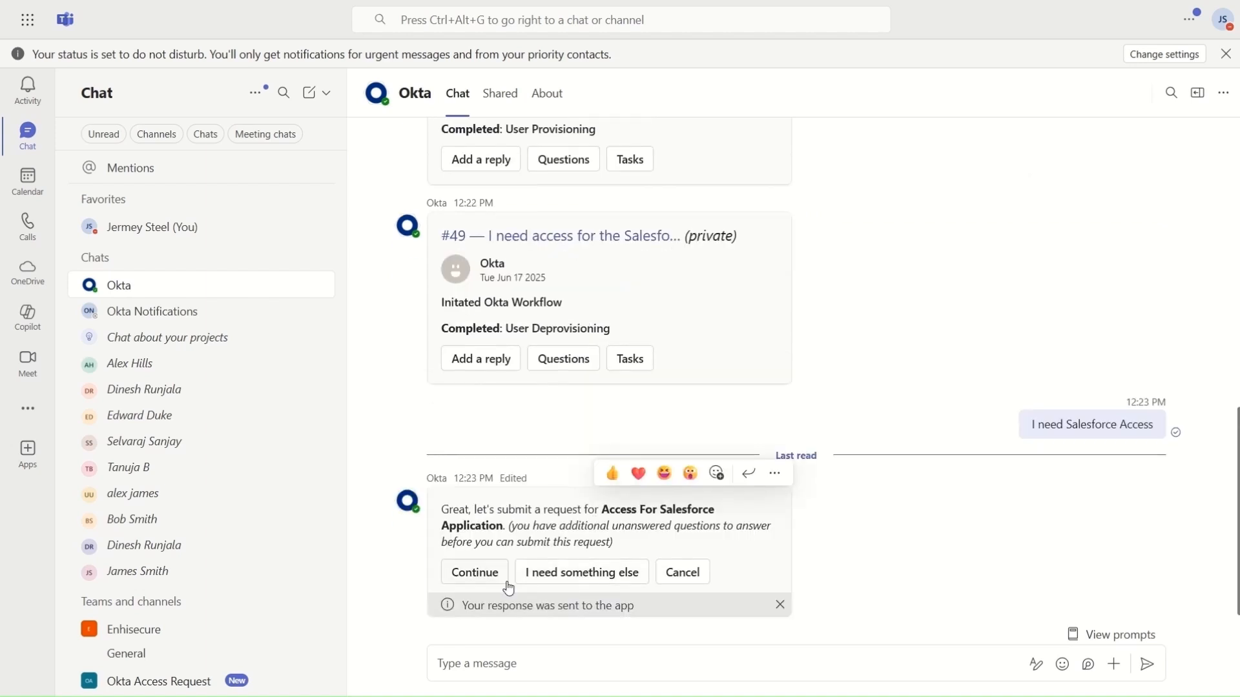
left_click(485, 580)
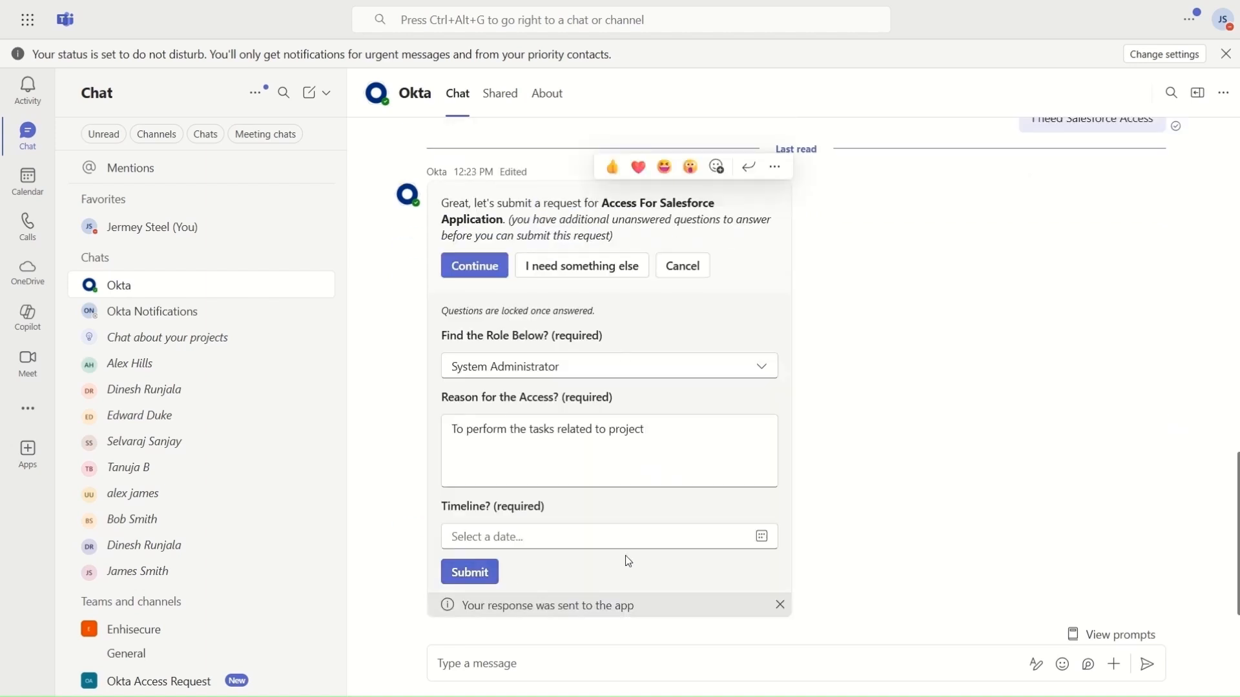
Step: Set the request's timeline to June 17, 2025 and submit the answer
left_click(762, 539)
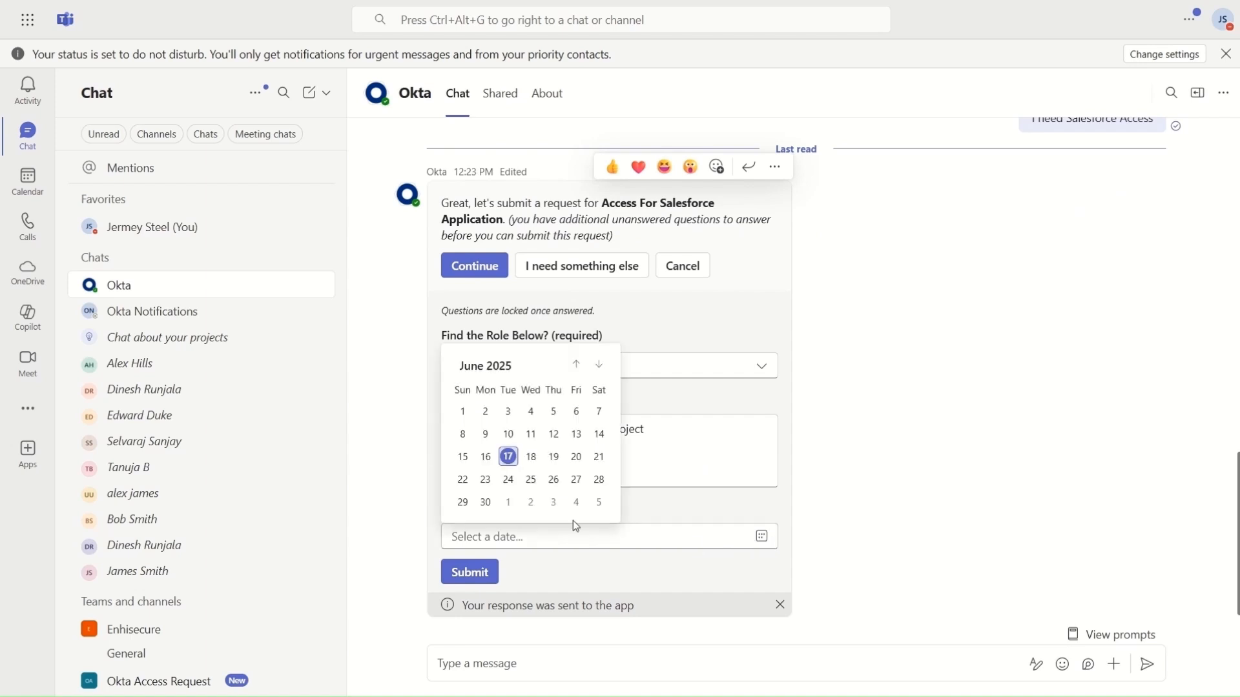
left_click(510, 458)
left_click(472, 572)
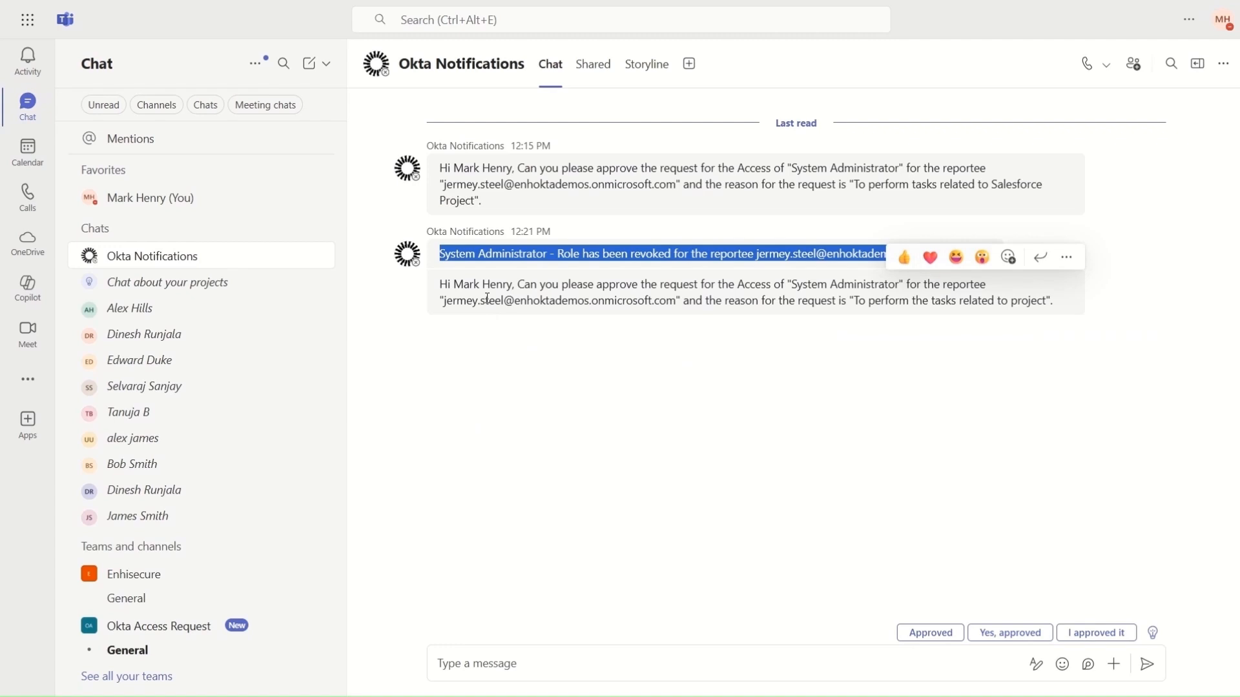
Step: Read the new approval message in the manager's Teams, and open the "I need Salesforce Access" request from the manager's Okta Access Requests inbox
left_click(488, 298)
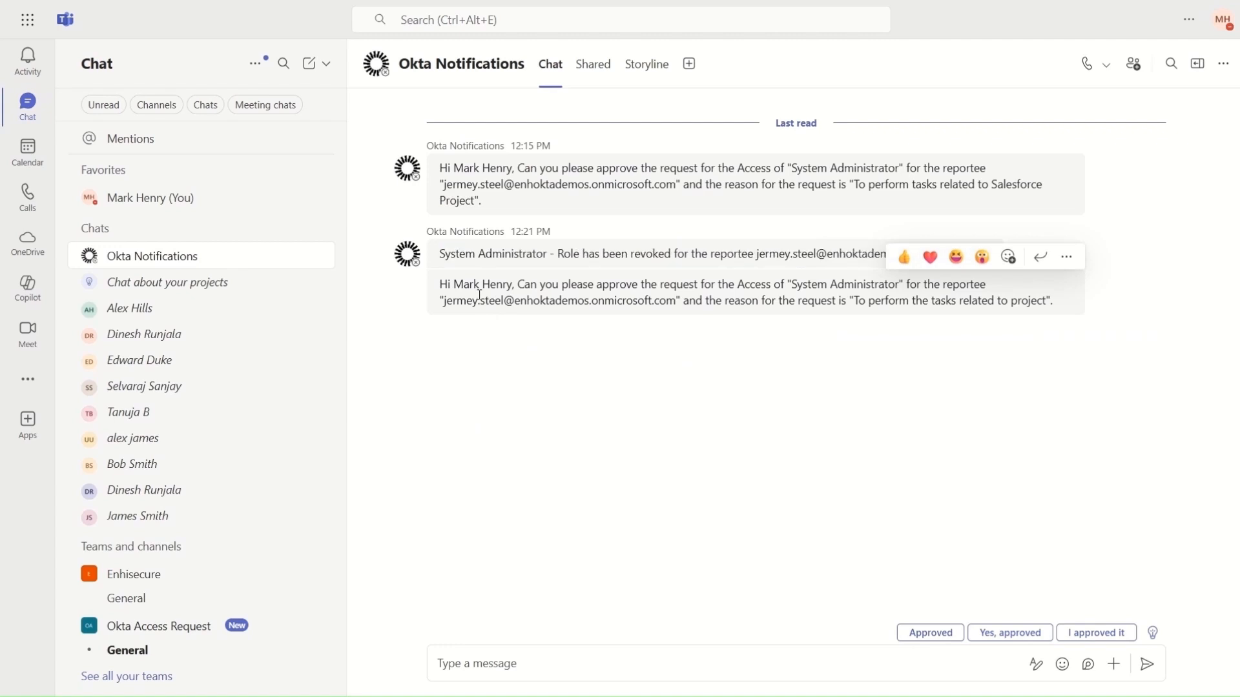
left_click_drag(439, 285, 1054, 325)
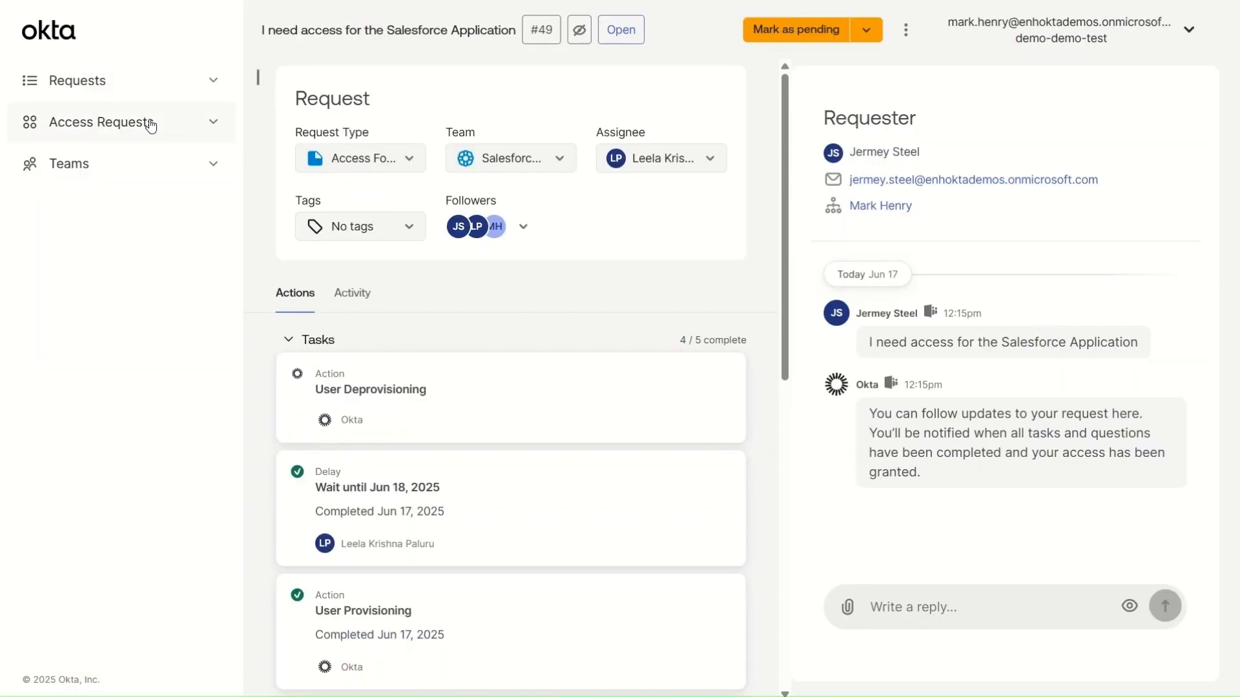
left_click(158, 95)
left_click(118, 135)
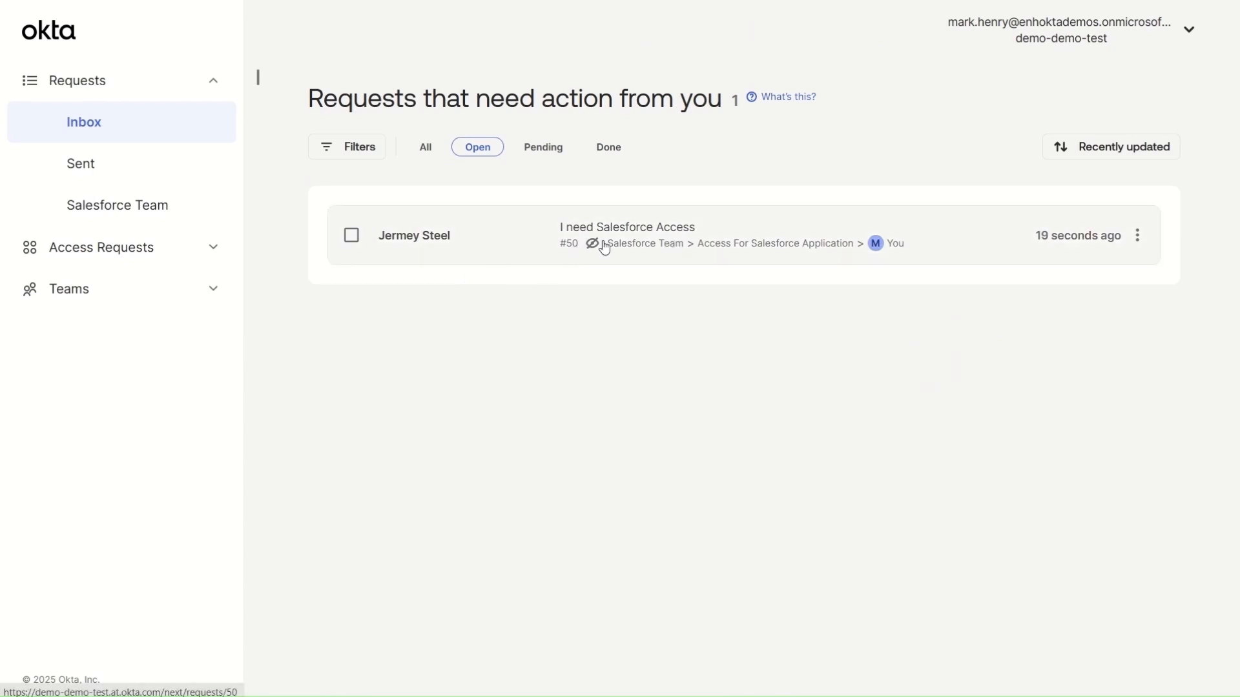
left_click(603, 247)
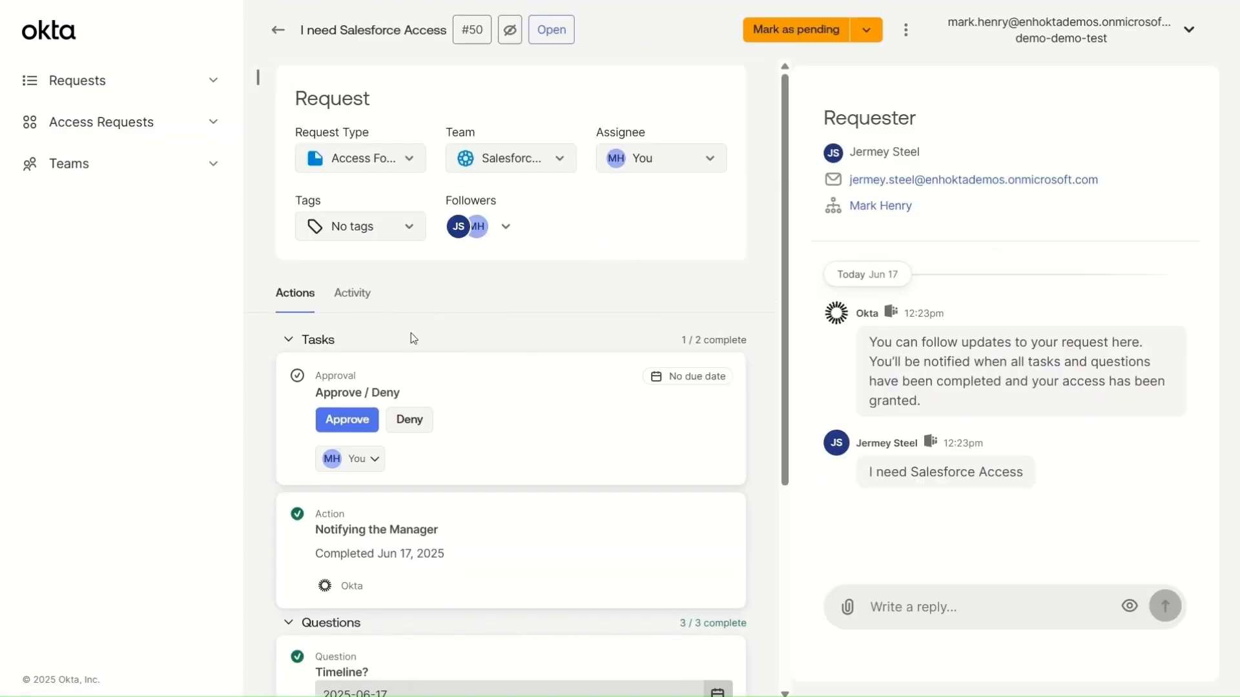
Step: Review the requester's answers on timeline, reason and role, and deny the request
scroll(440, 572, "down", 3)
scroll(440, 572, "down", 2)
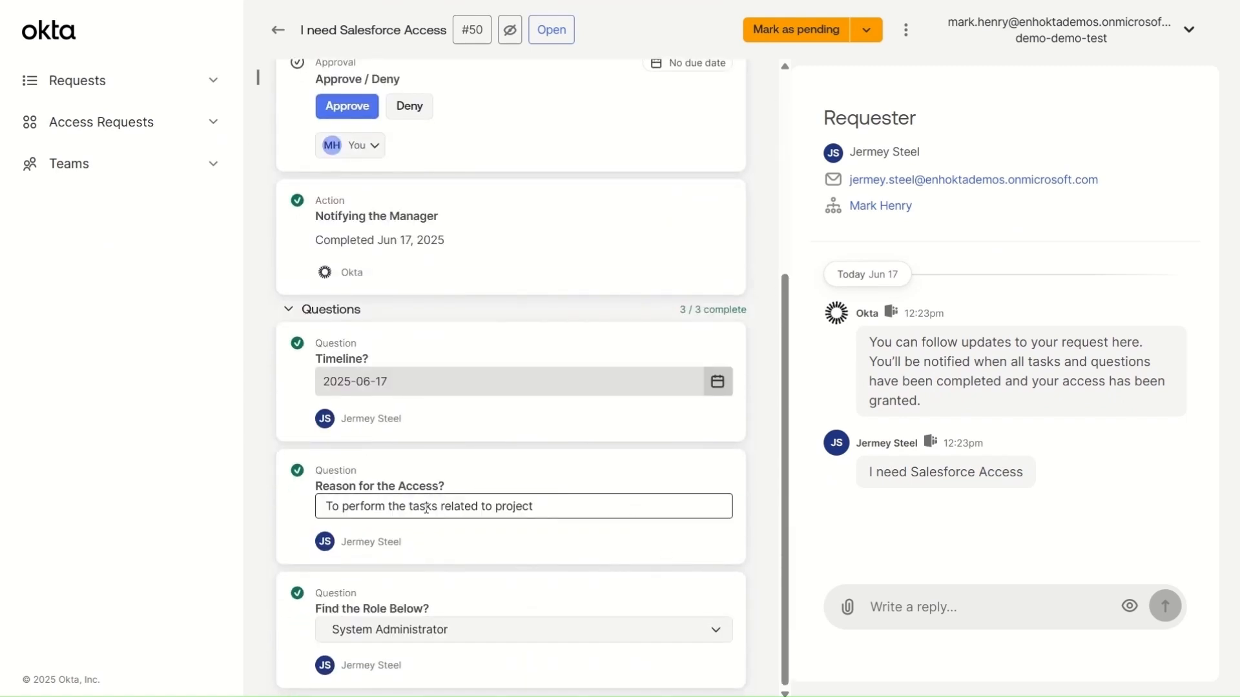
scroll(510, 503, "up", 5)
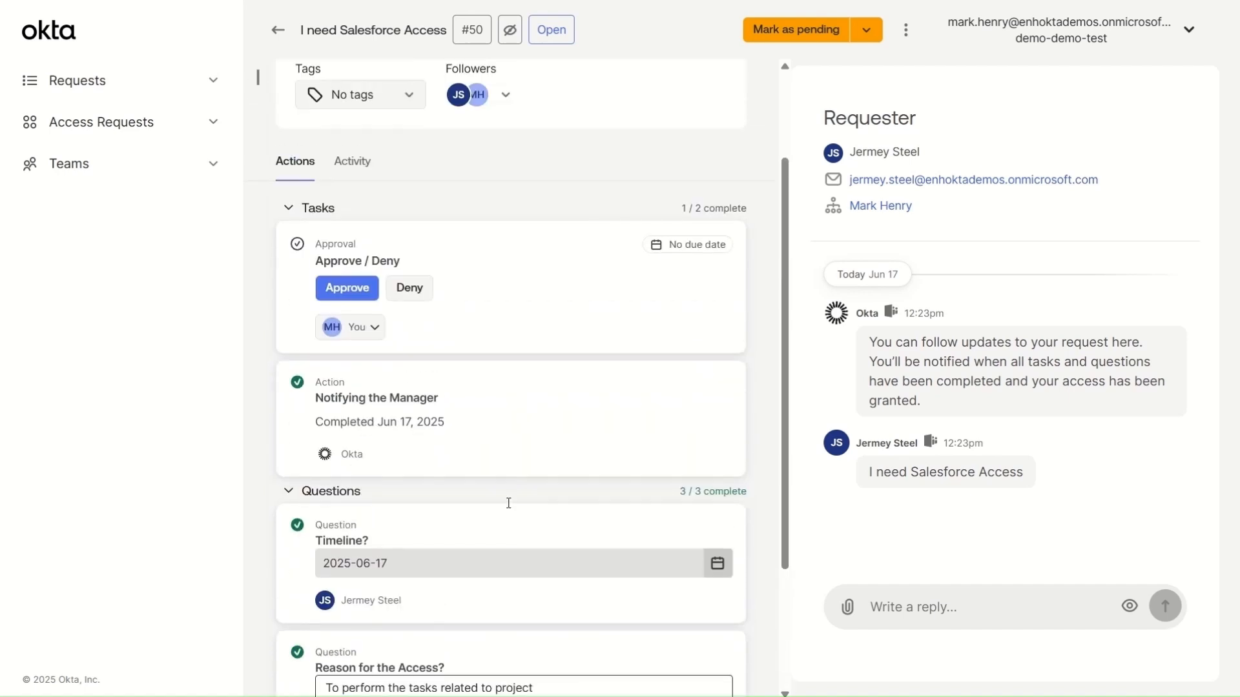
left_click(416, 430)
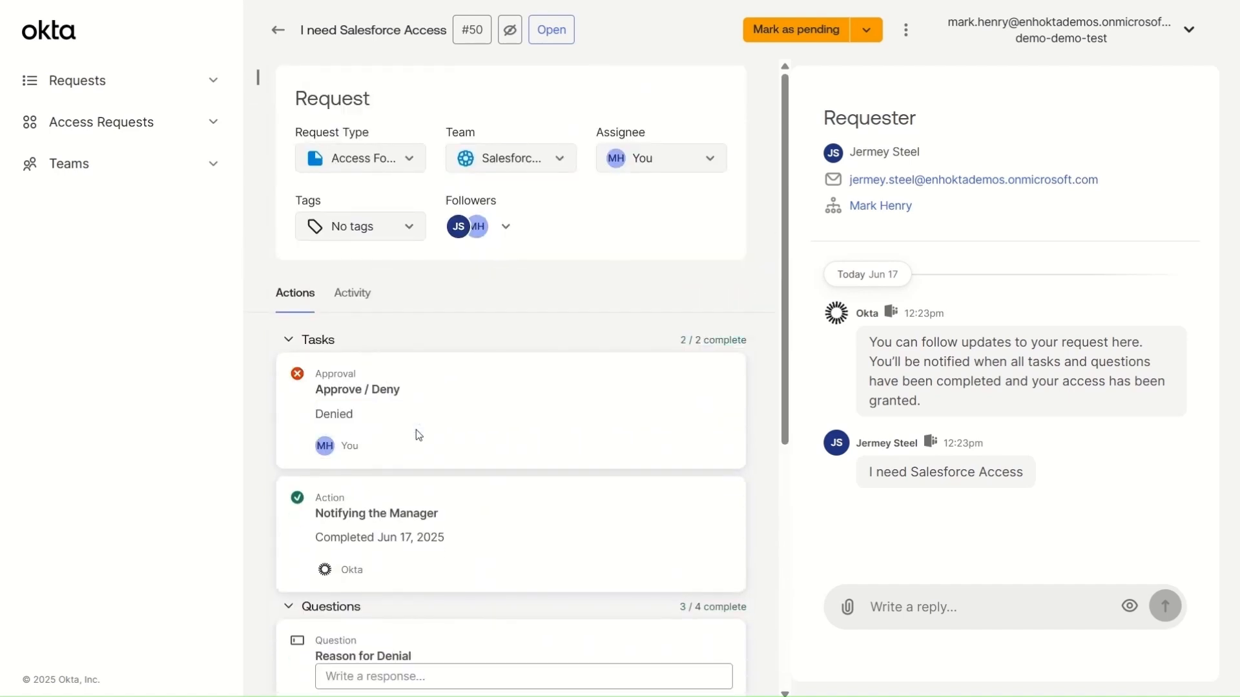
Step: Submit "Project name wasn't specified in the request" as the reason for denial
scroll(416, 428, "down", 3)
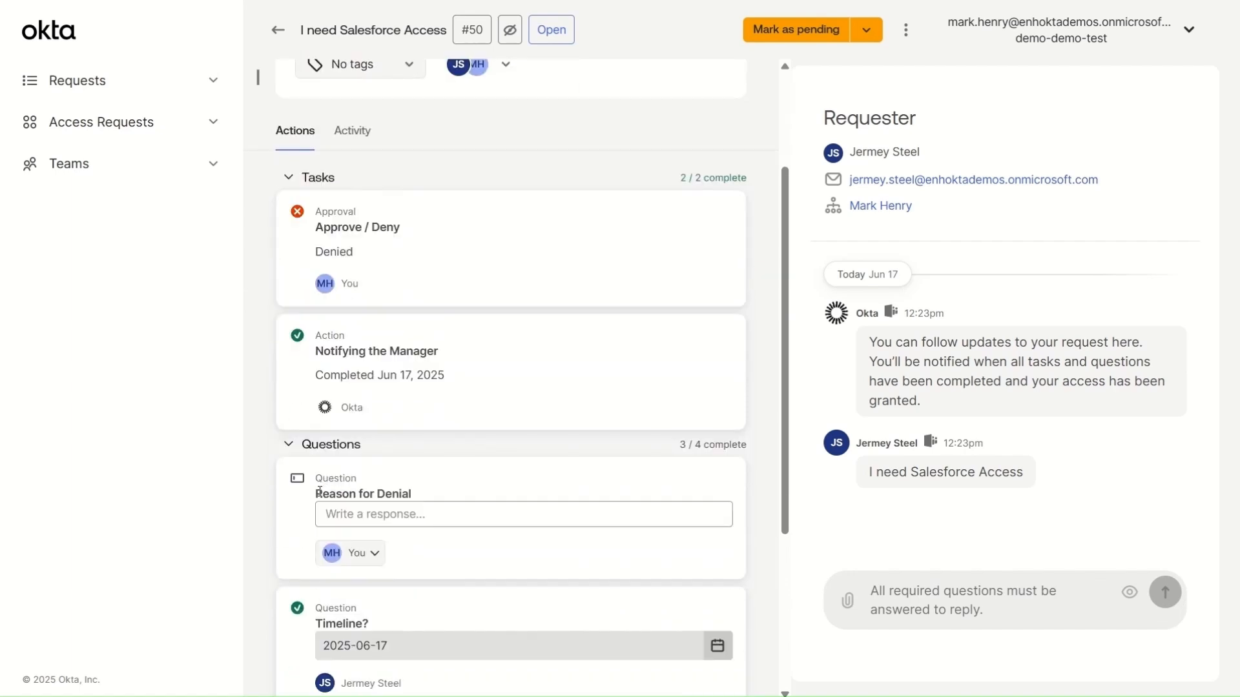
left_click_drag(317, 493, 423, 495)
left_click(426, 515)
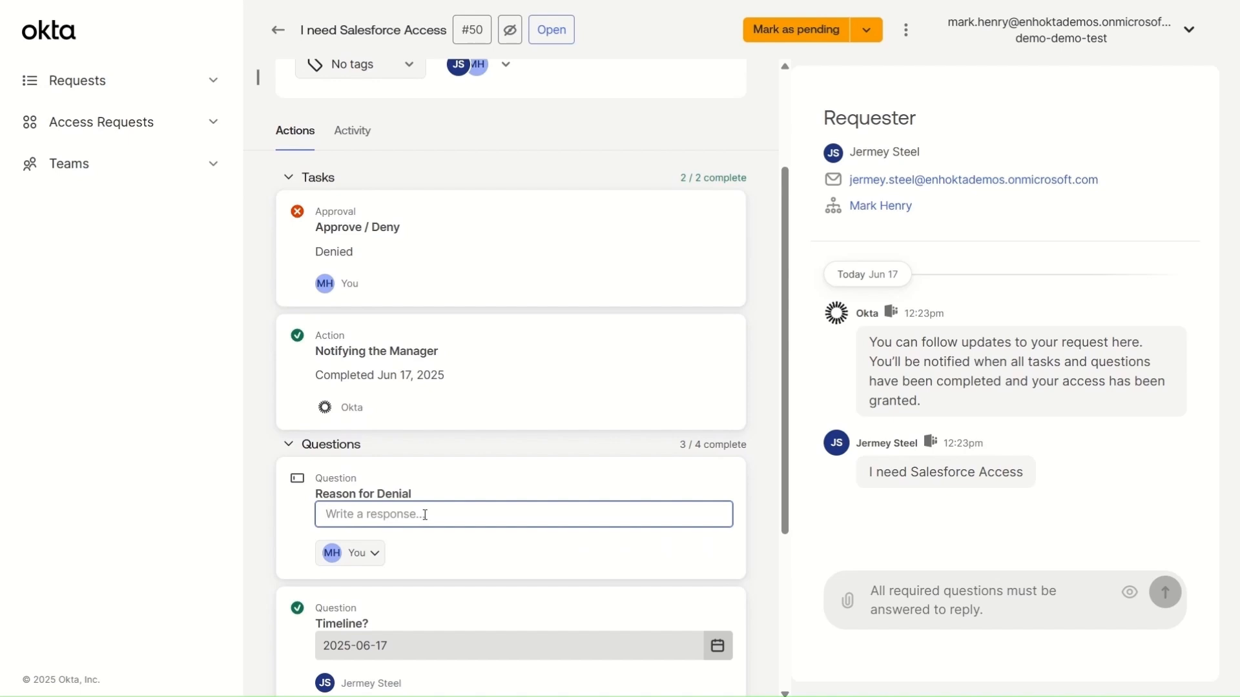
type("Project")
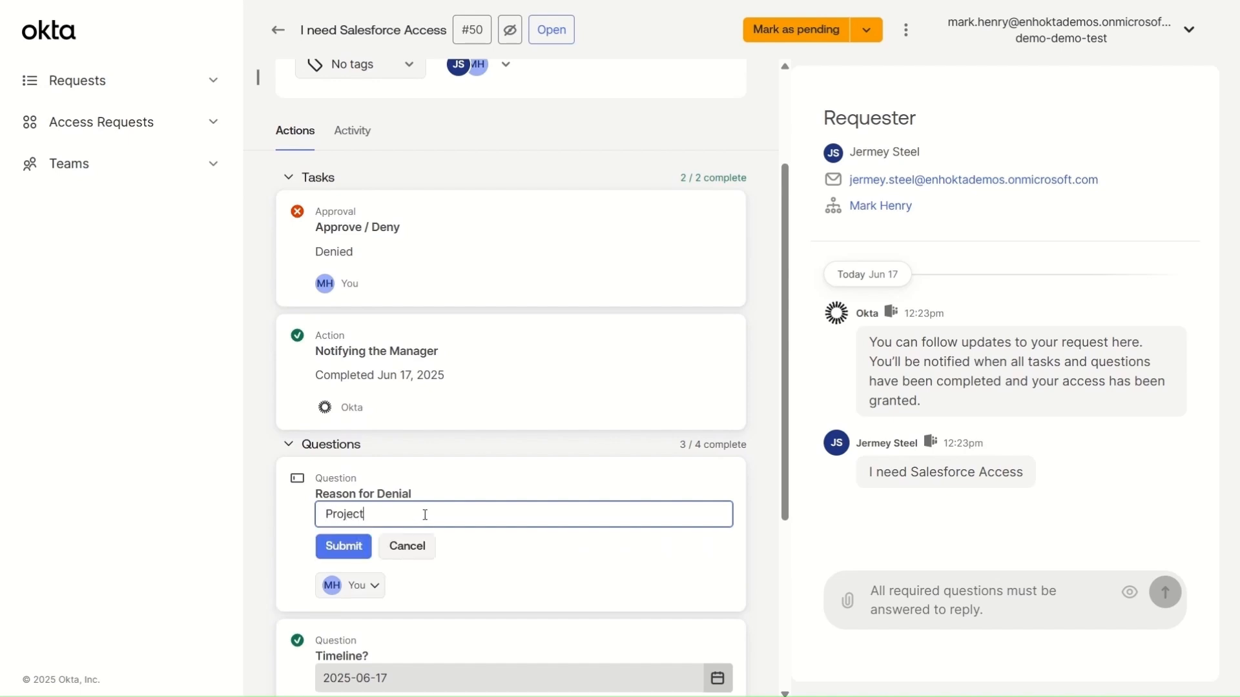
type(" name wasn't specified in the request")
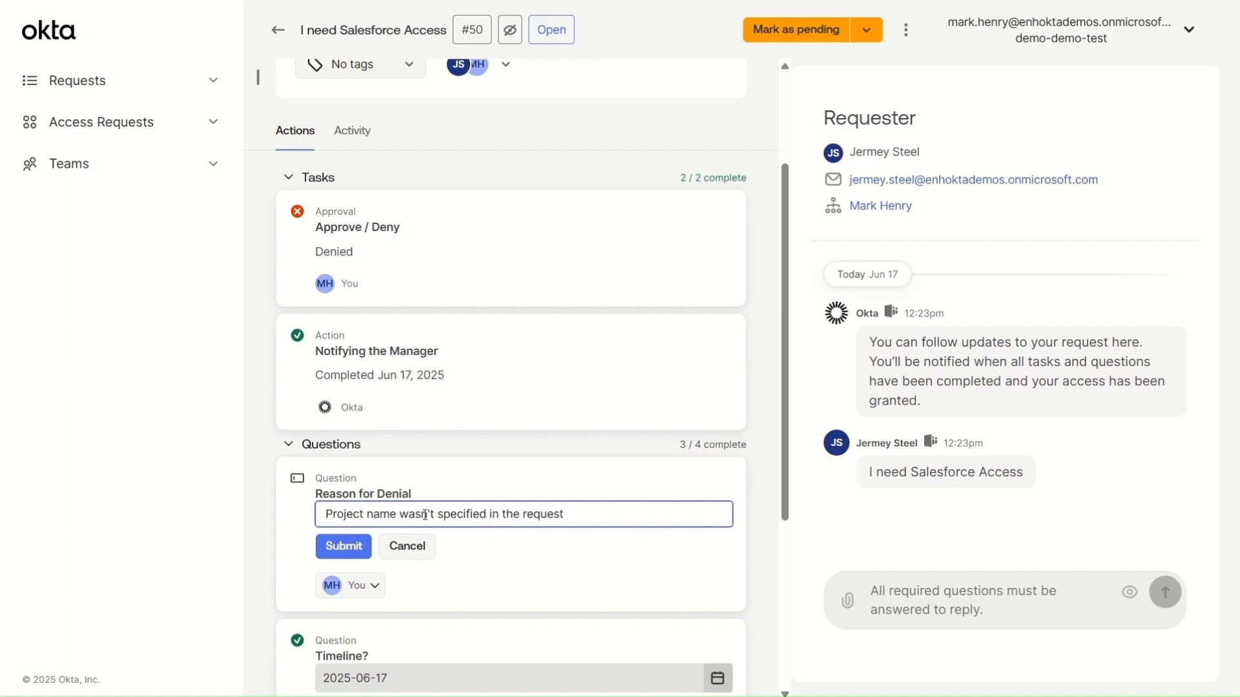
left_click(344, 547)
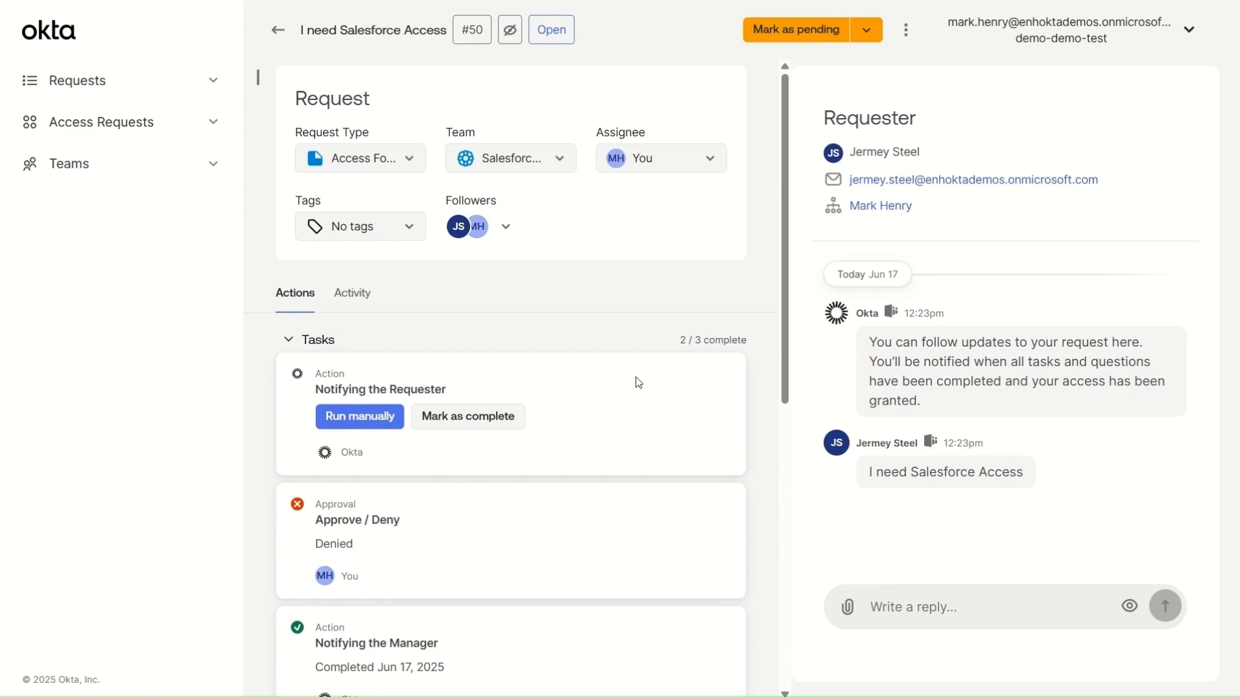
Step: Switch to the requester's Teams, read the newest Okta Notifications message with its stated reason, and dismiss the feature tips
key("alt+Tab")
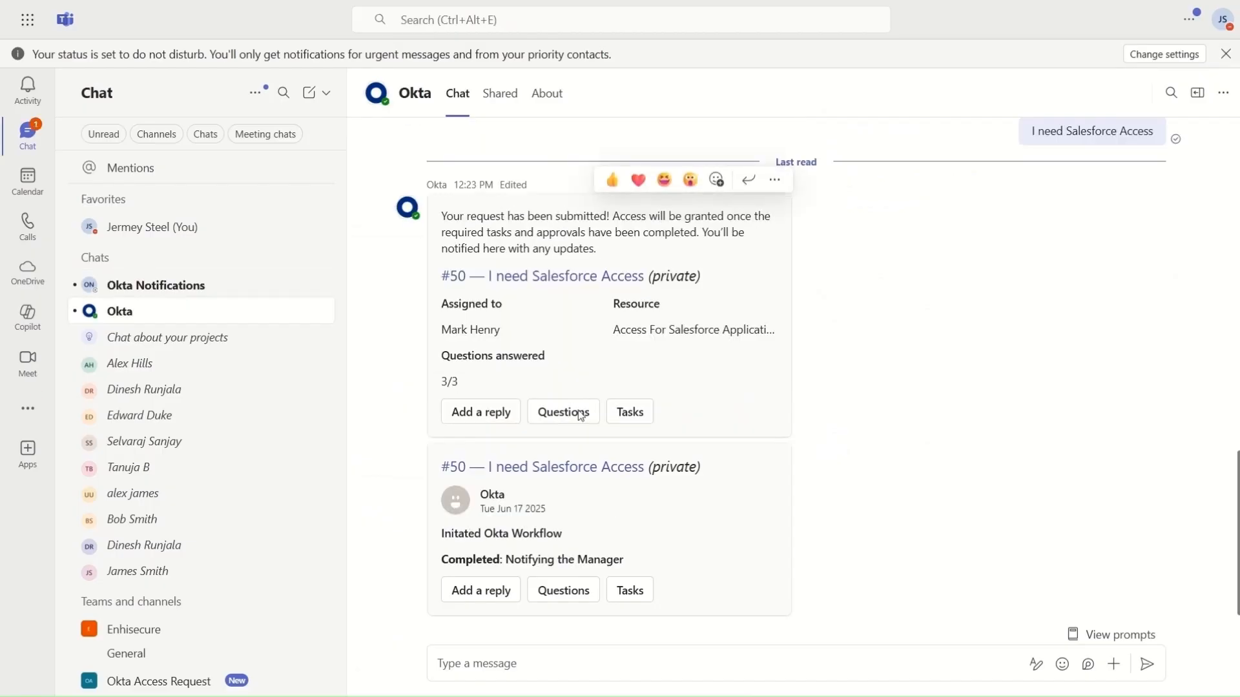
left_click(236, 284)
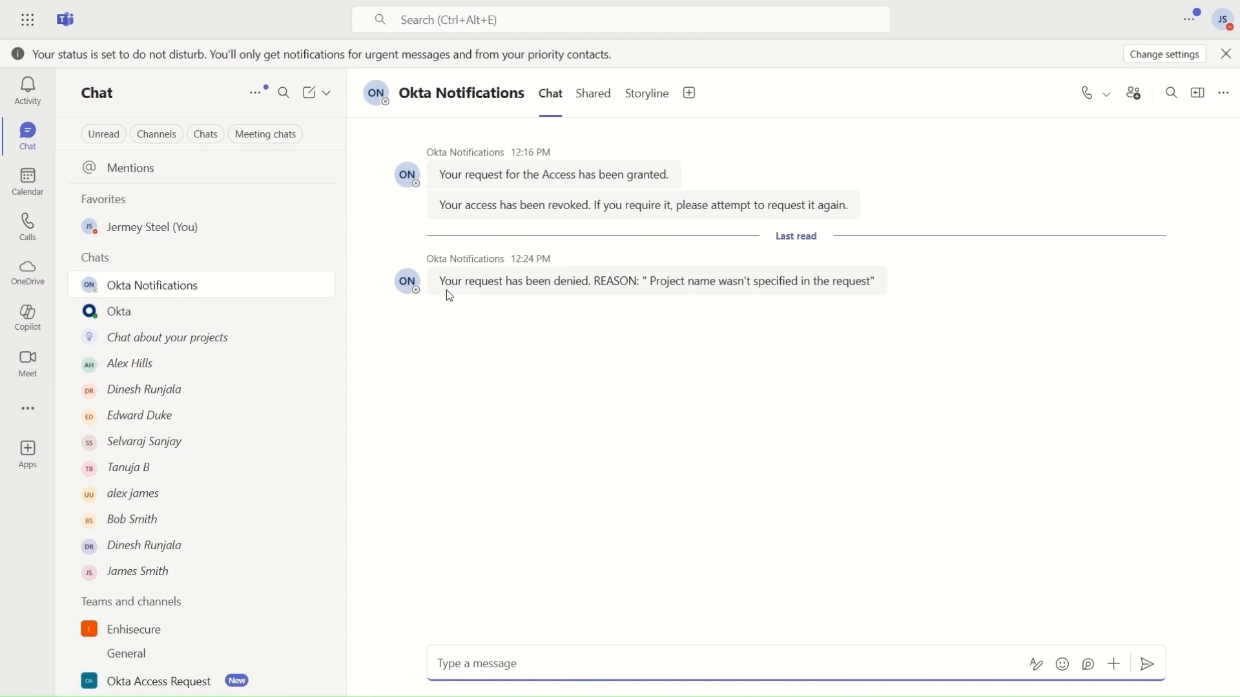
mouse_move(447, 288)
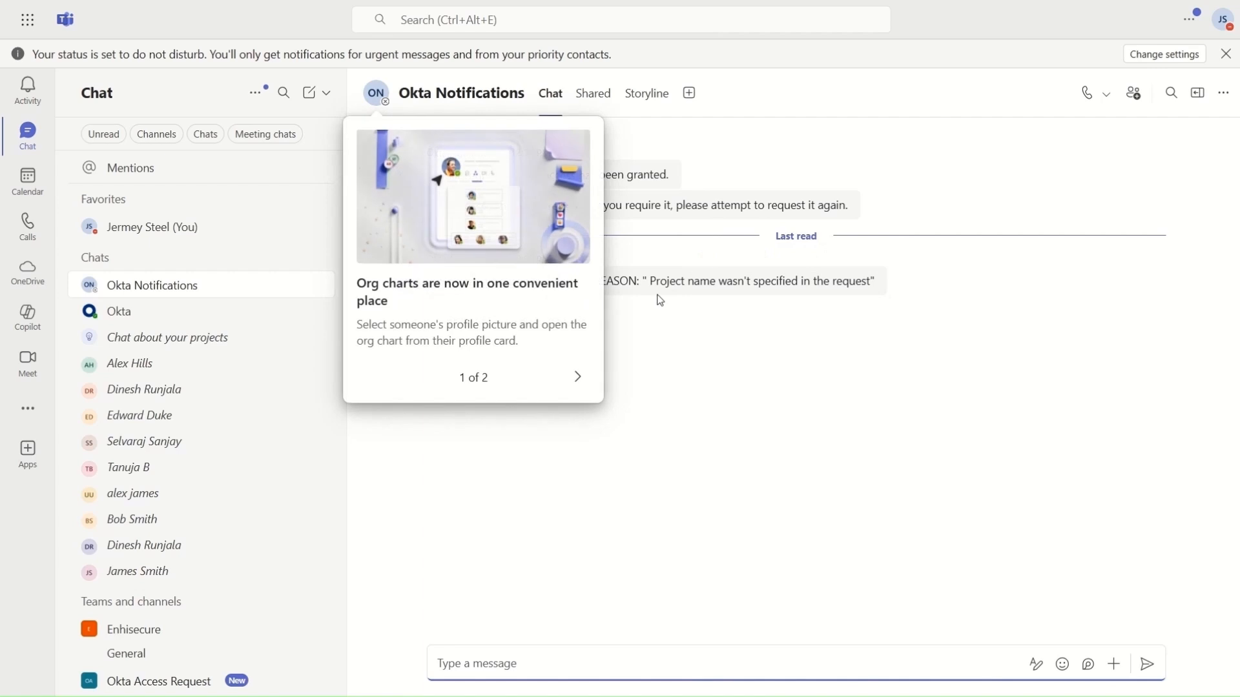
left_click(578, 380)
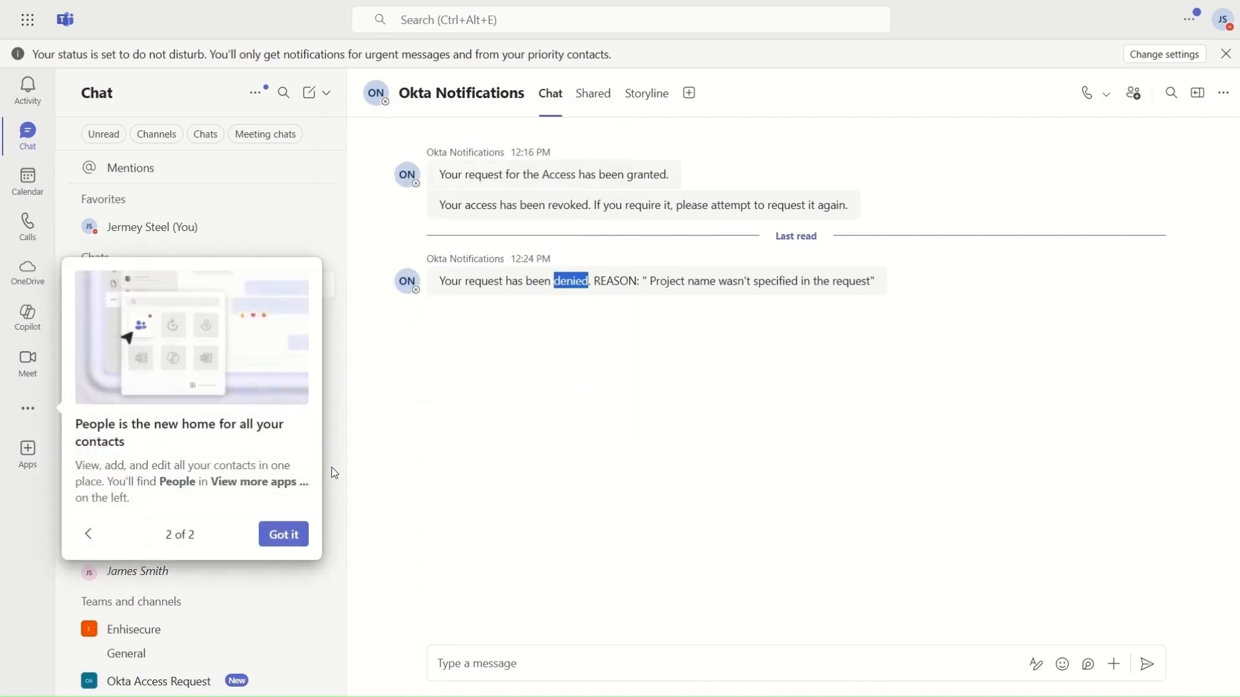
left_click(279, 538)
left_click_drag(650, 281, 870, 301)
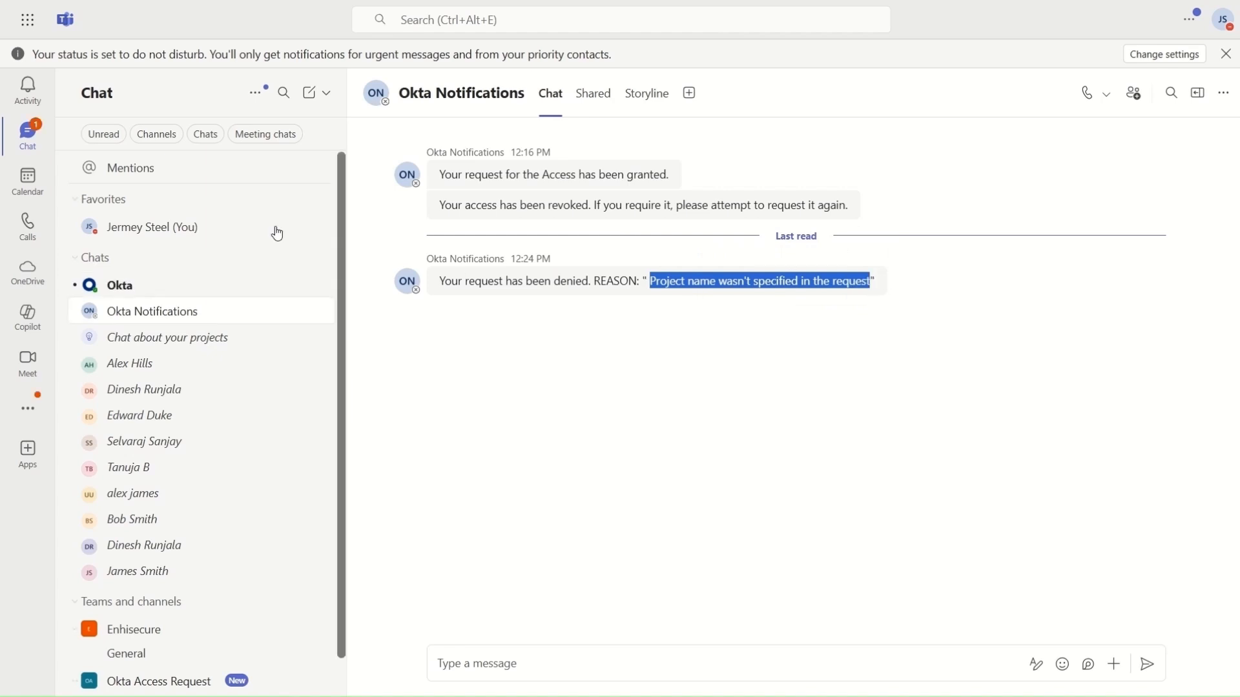
Step: Check the latest request update in the Okta app's chat and reread the last message in Okta Notifications
left_click(180, 289)
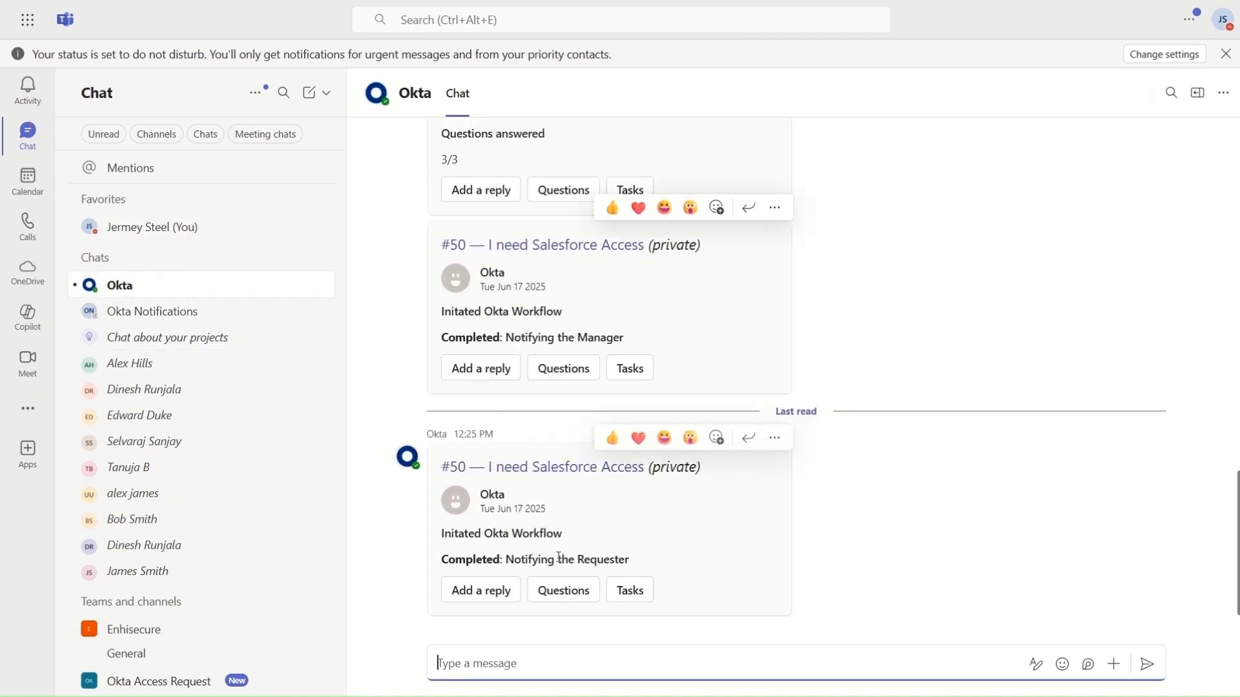
left_click(155, 311)
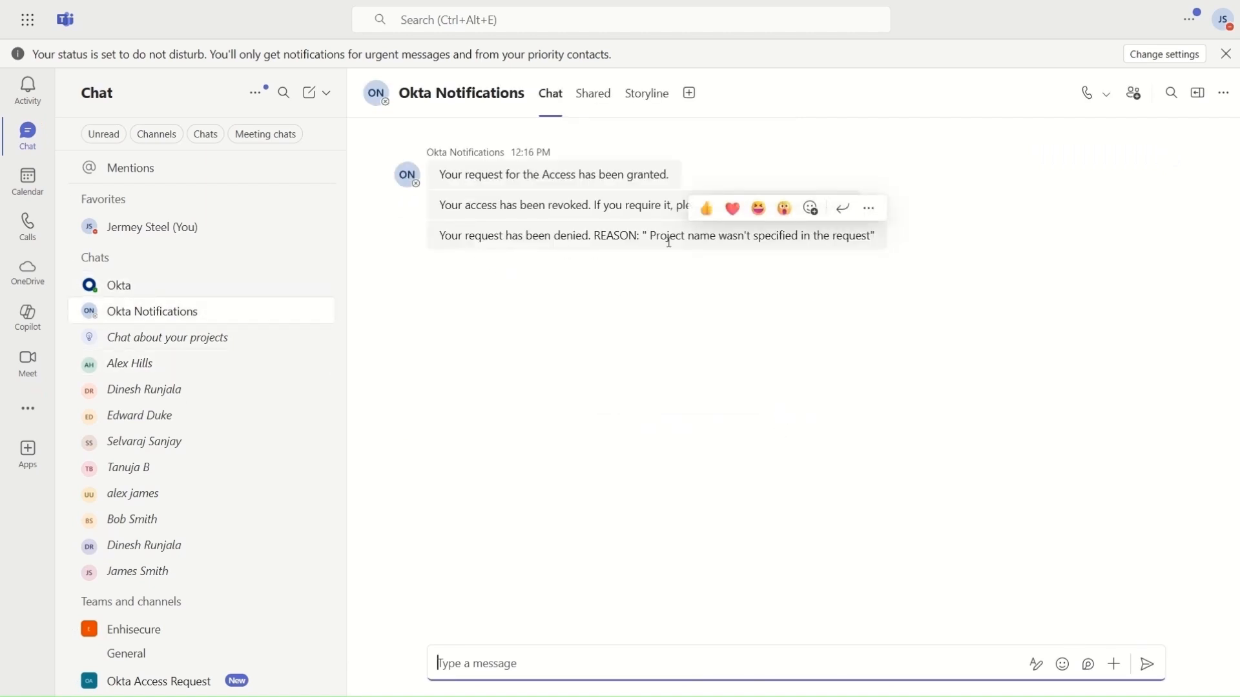
left_click_drag(439, 235, 857, 275)
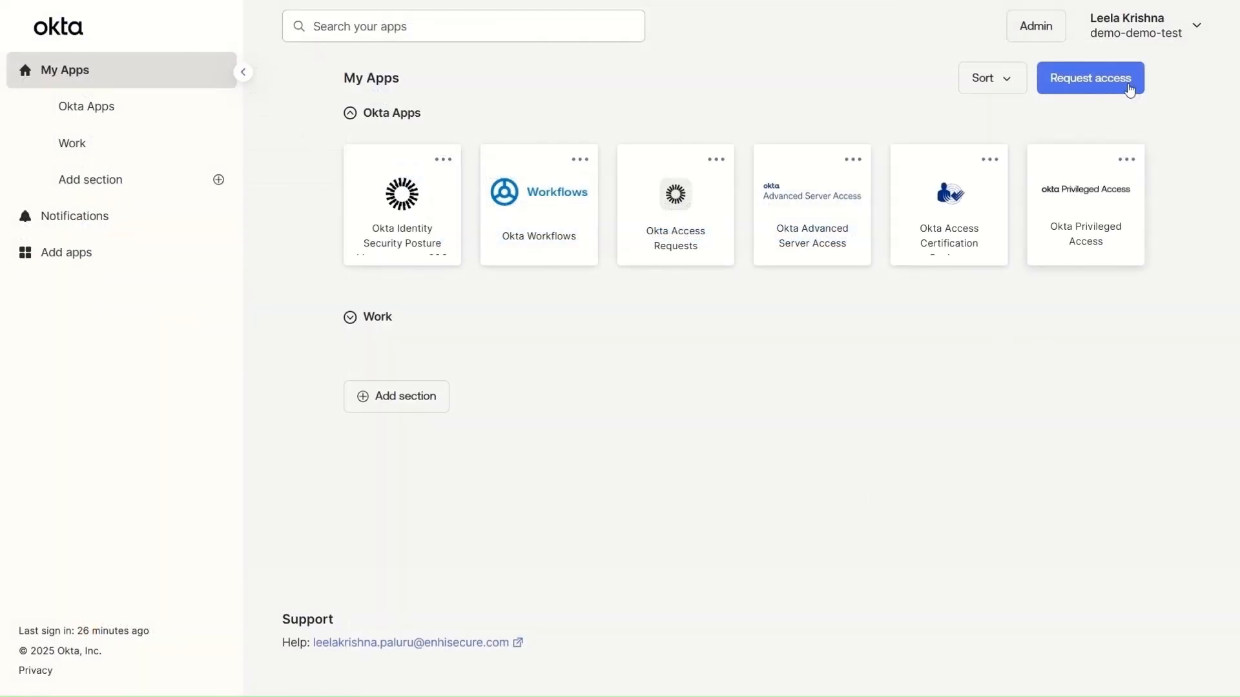
Step: Launch Okta Workflows from the administrator's Okta dashboard and open the Salesforce folder's flows
left_click(573, 251)
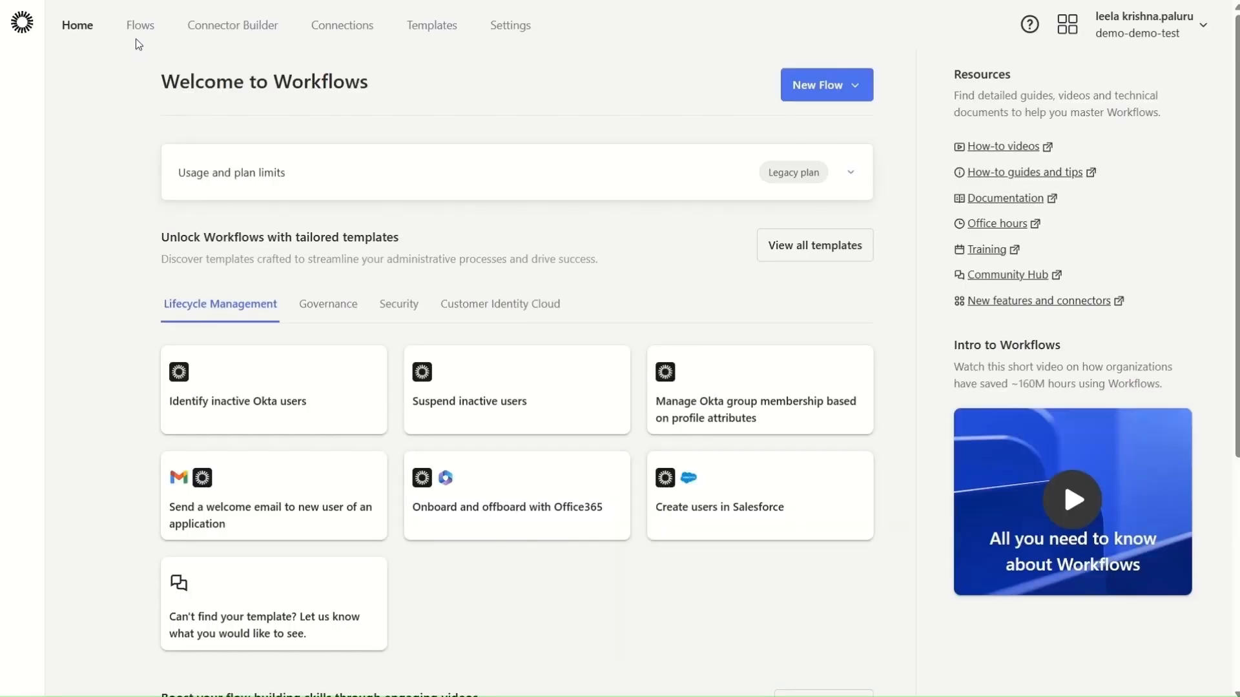
left_click(137, 26)
left_click(110, 183)
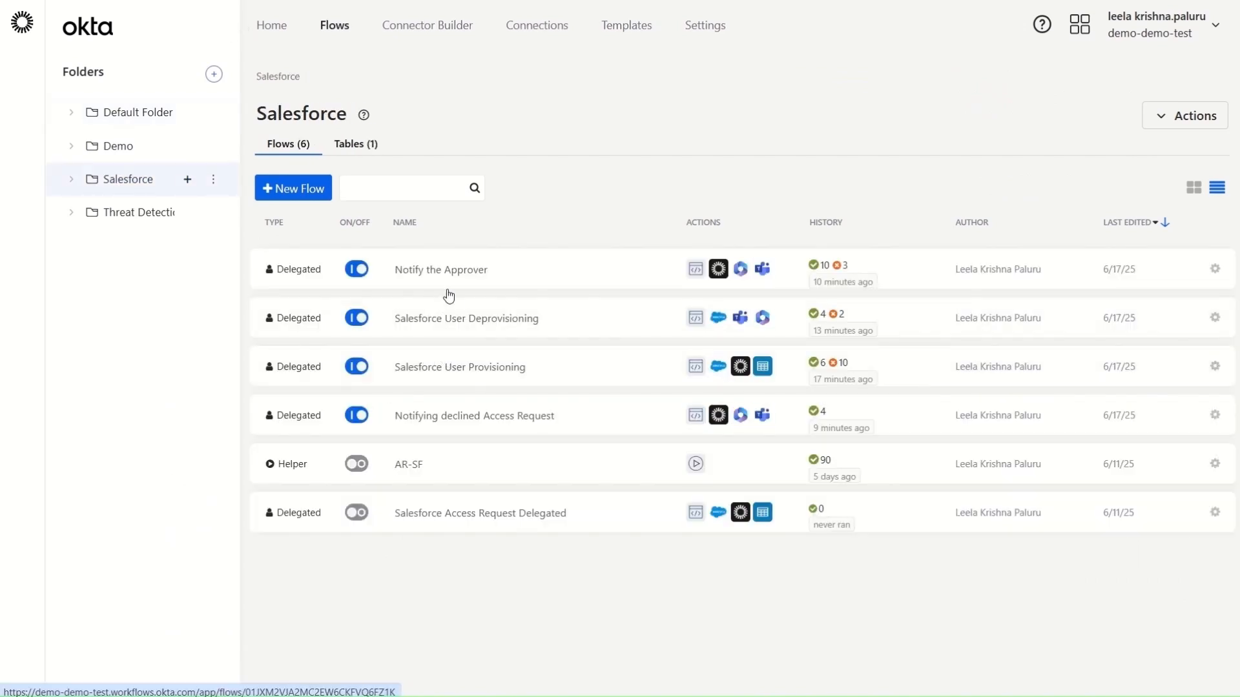
Step: Examine the 12:23 PM and 12:15 PM runs in the Notify the Approver flow's execution history
left_click(453, 273)
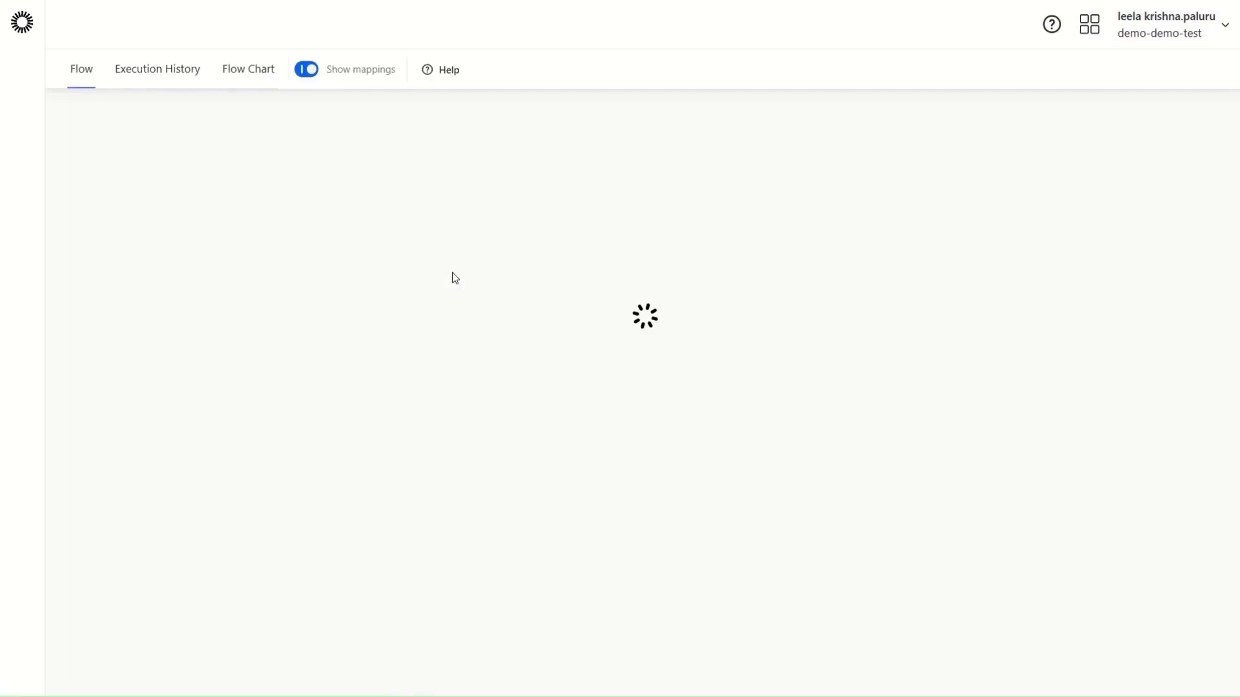
left_click(144, 76)
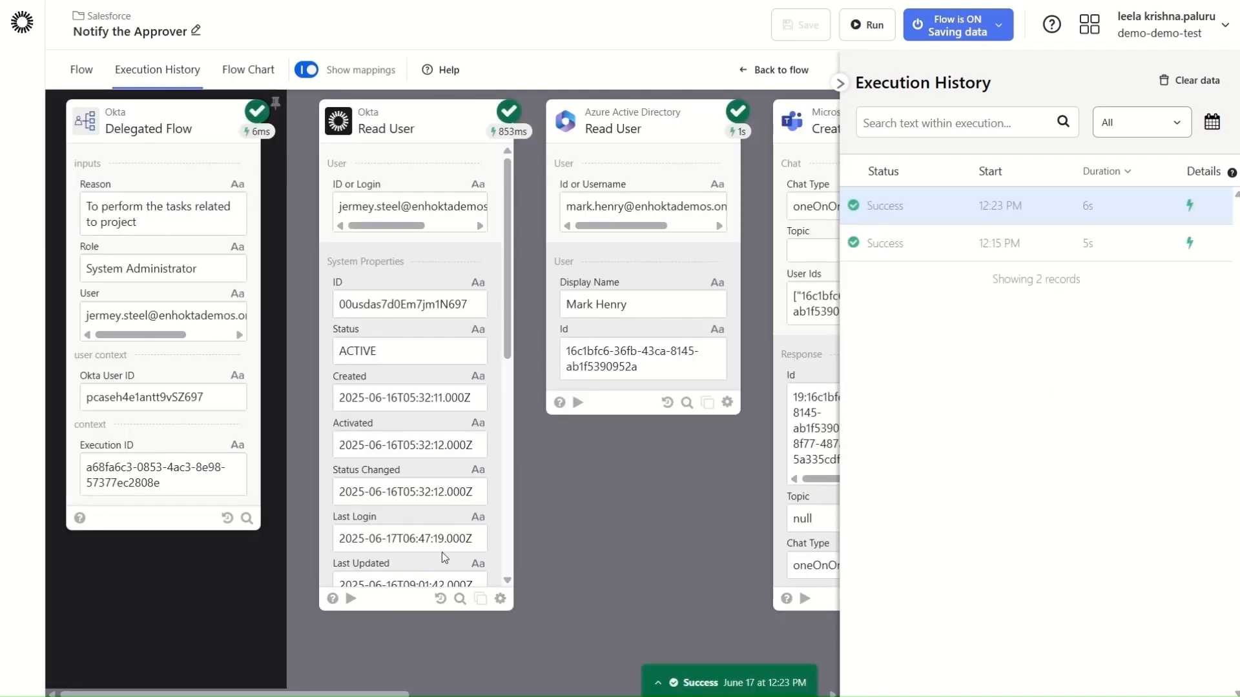
mouse_move(389, 695)
left_mouse_down()
mouse_move(739, 695)
mouse_move(389, 695)
left_mouse_up()
left_click(875, 242)
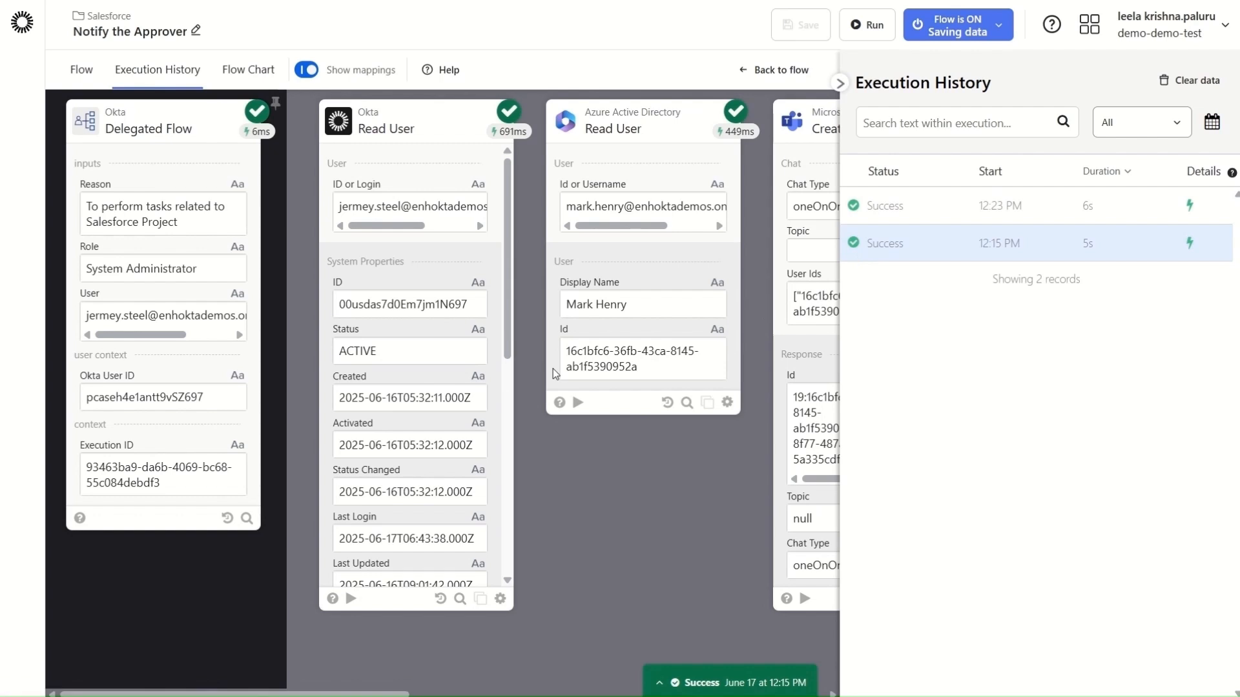
Step: Open the Salesforce User Provisioning flow from the Salesforce folder and examine the cards of its recorded run
left_click(90, 16)
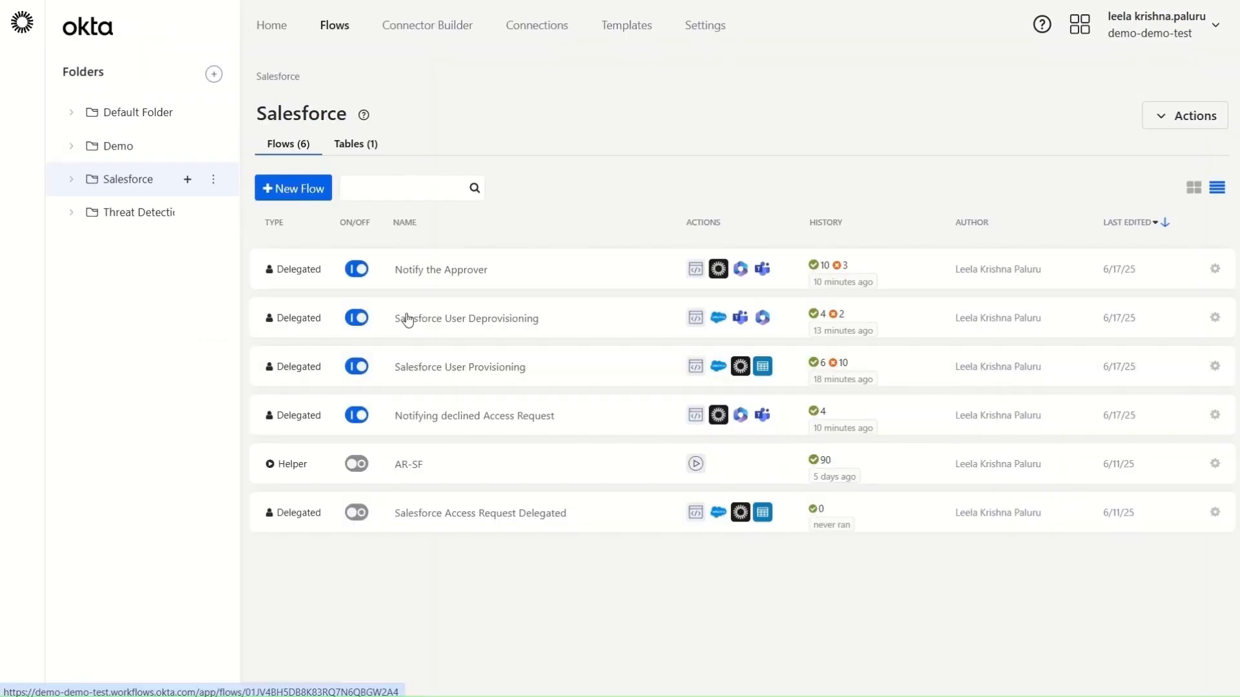
left_click(442, 379)
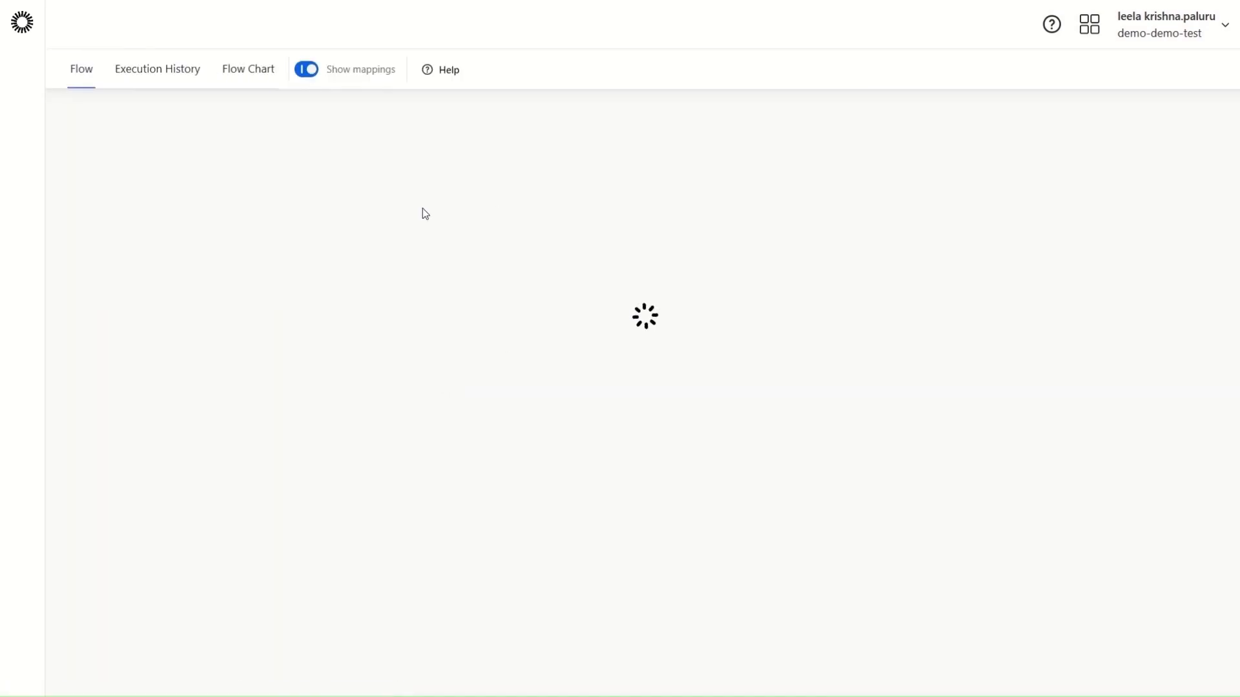
left_click(157, 72)
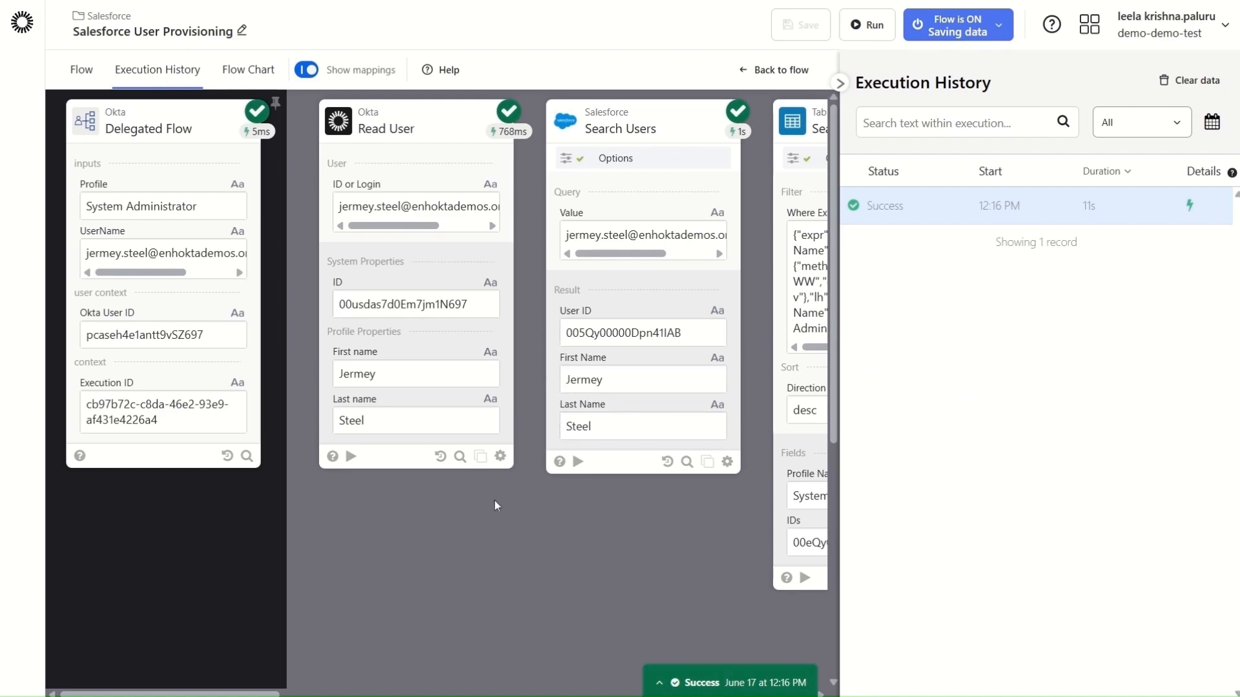
left_click_drag(249, 695, 340, 694)
left_click_drag(405, 694, 235, 693)
Step: Open the Salesforce User Deprovisioning flow from the Salesforce folder and examine all cards of its 12:21 PM run in the execution history
left_click(109, 17)
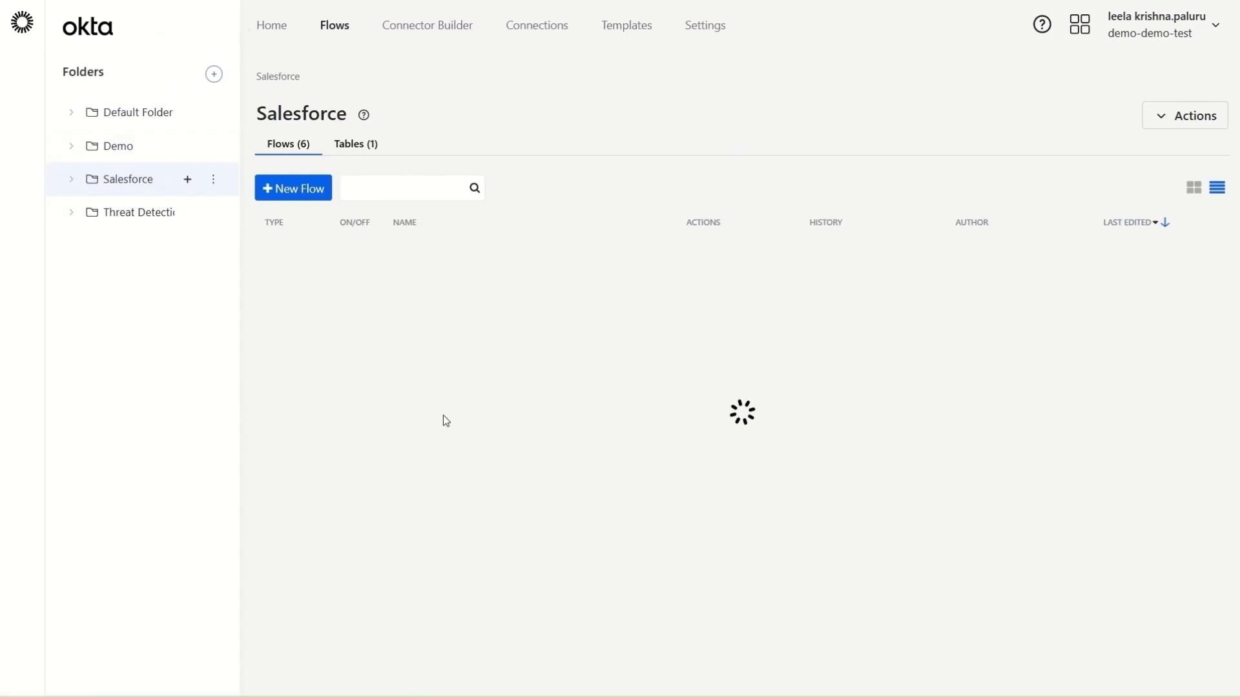
left_click(479, 377)
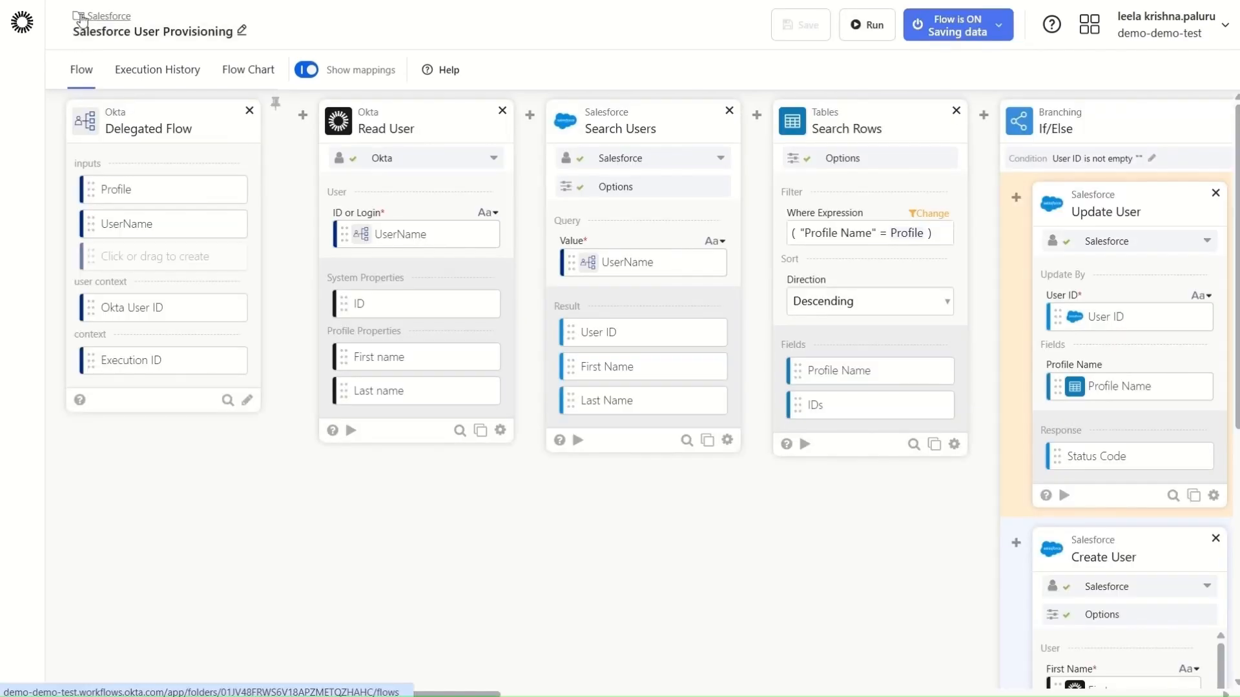
left_click(74, 22)
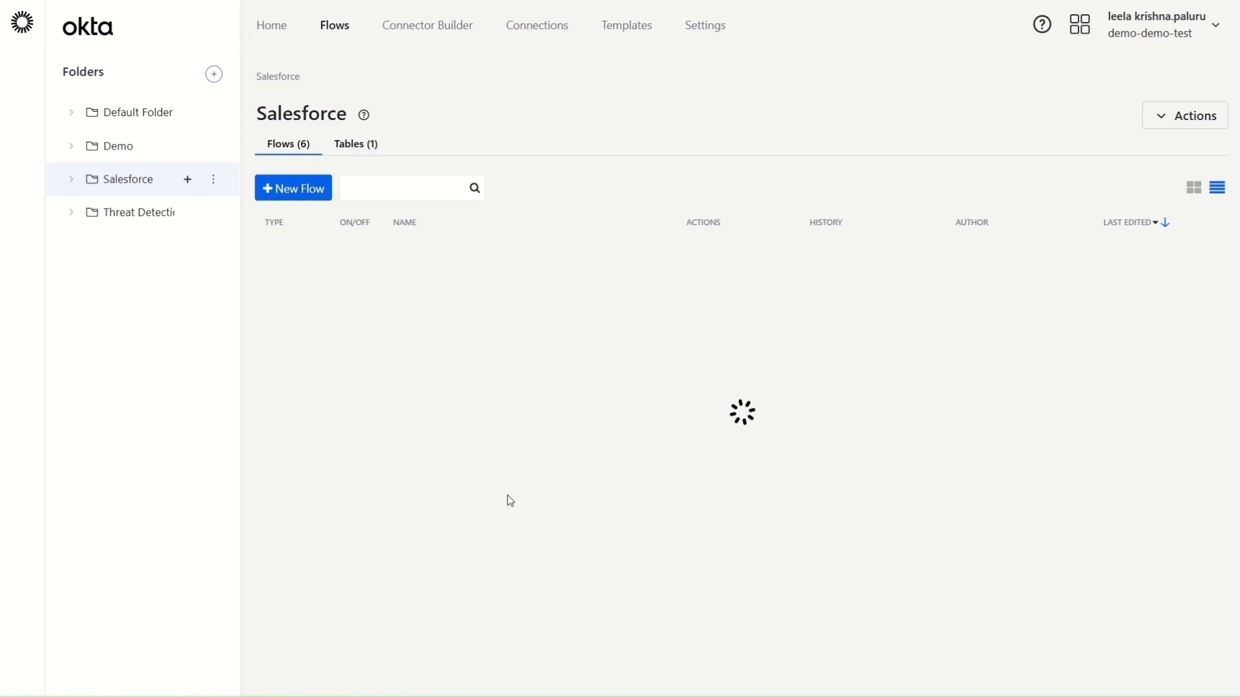
left_click(457, 328)
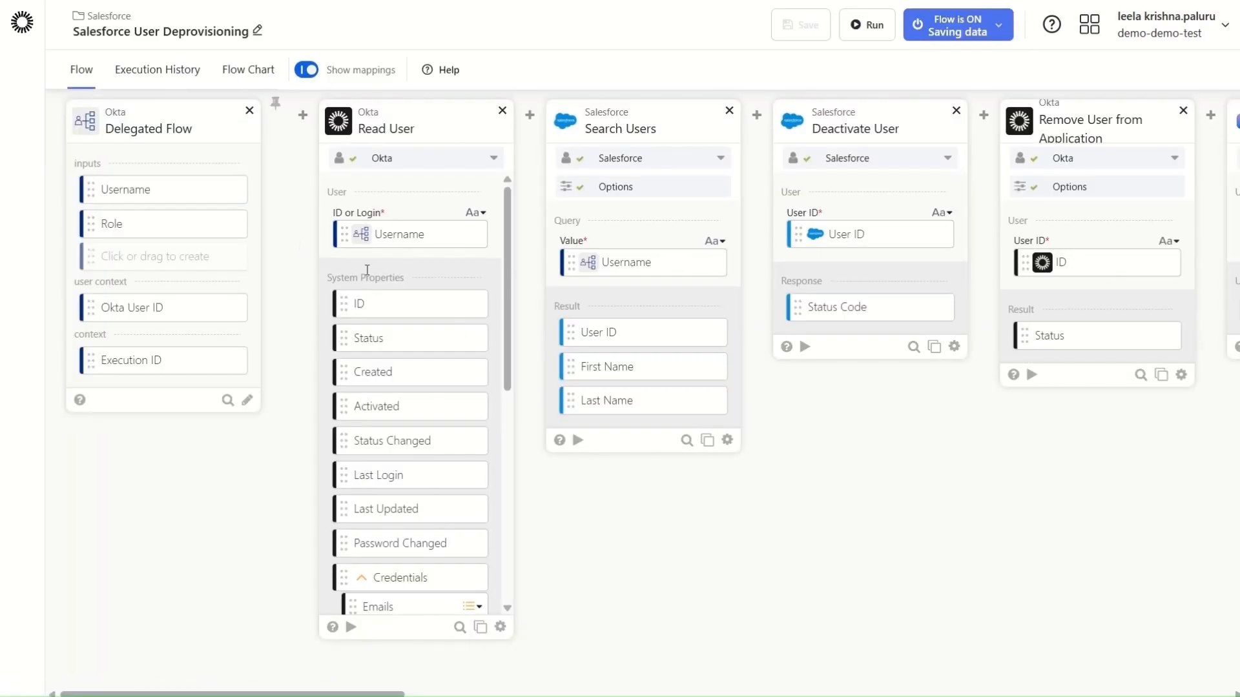
left_click(189, 78)
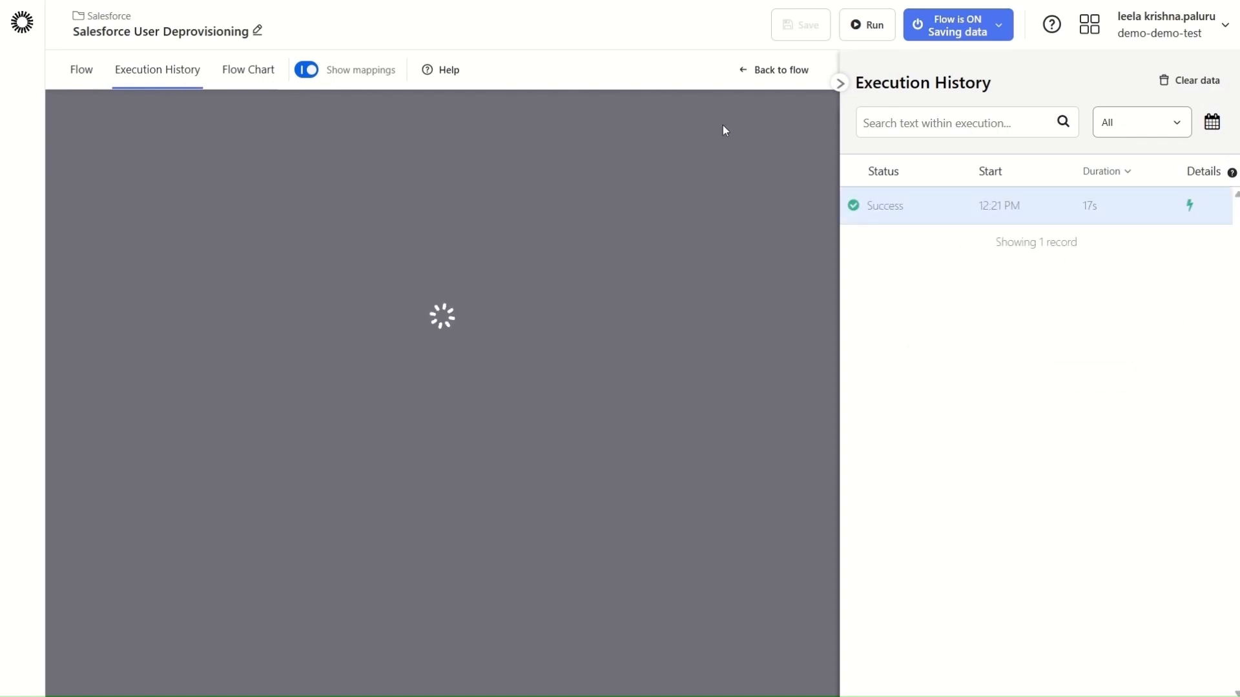
left_click(868, 205)
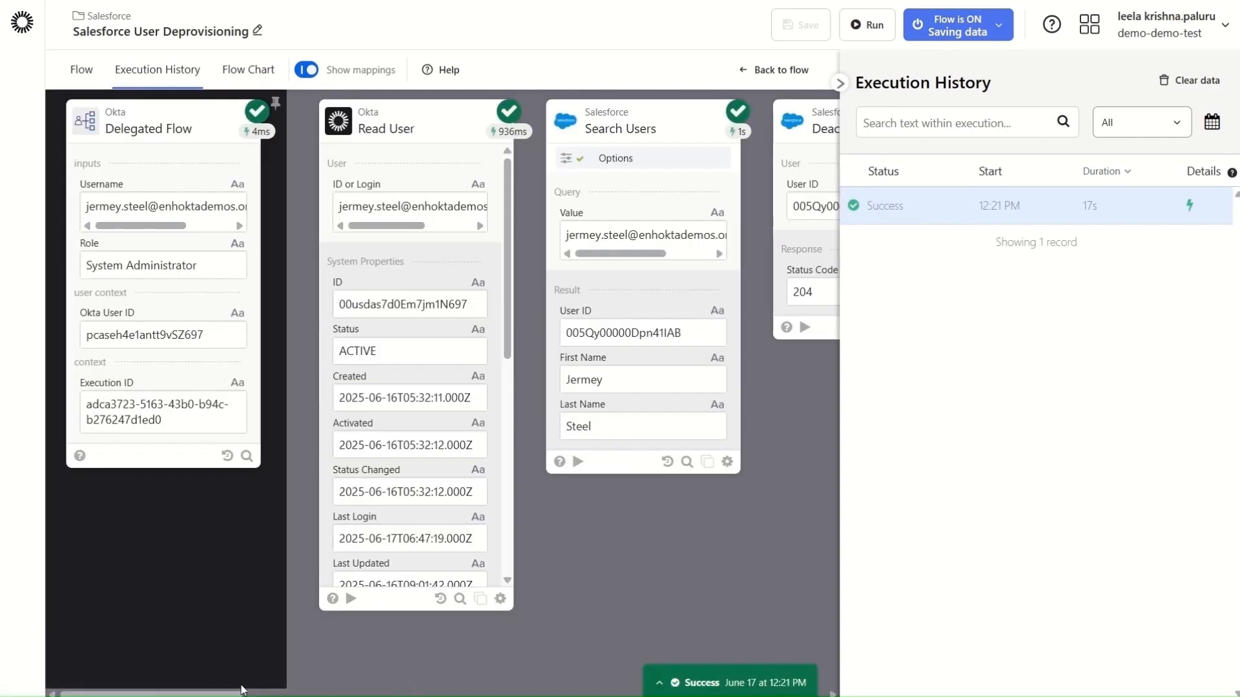
left_click_drag(232, 694, 755, 694)
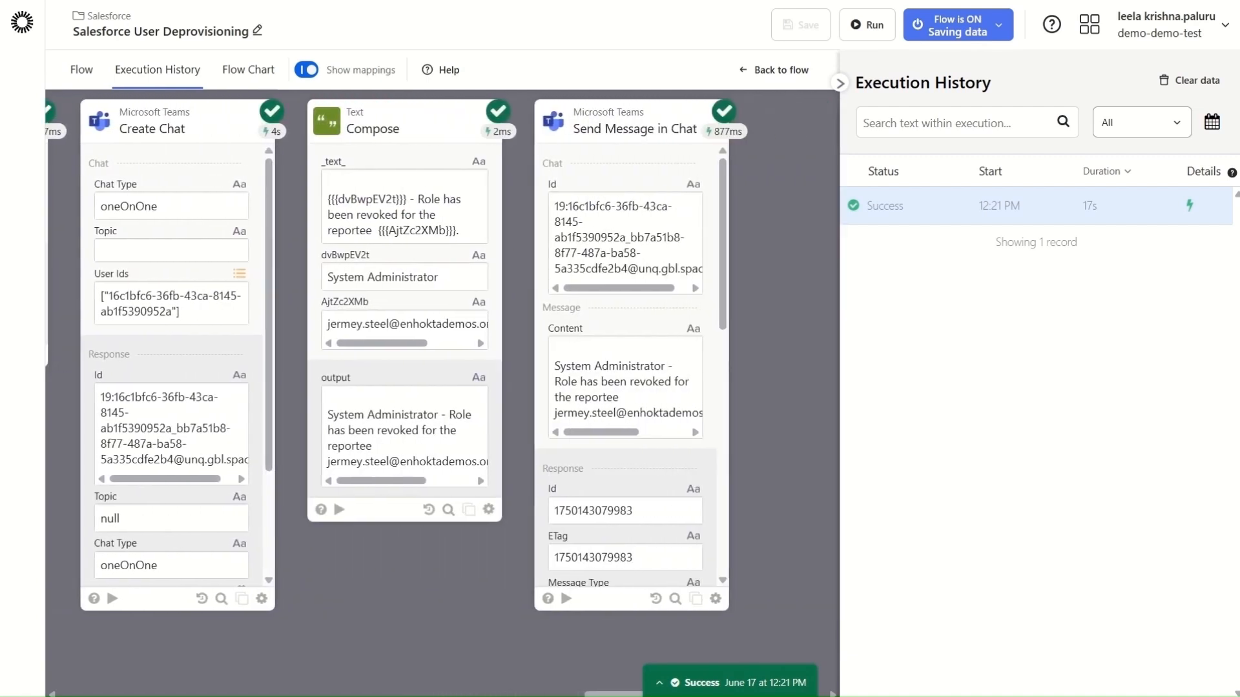
Step: Examine the cards of the 12:24 PM run of the Notifying declined Access Request flow, and return to the Workflows home page
left_click(108, 16)
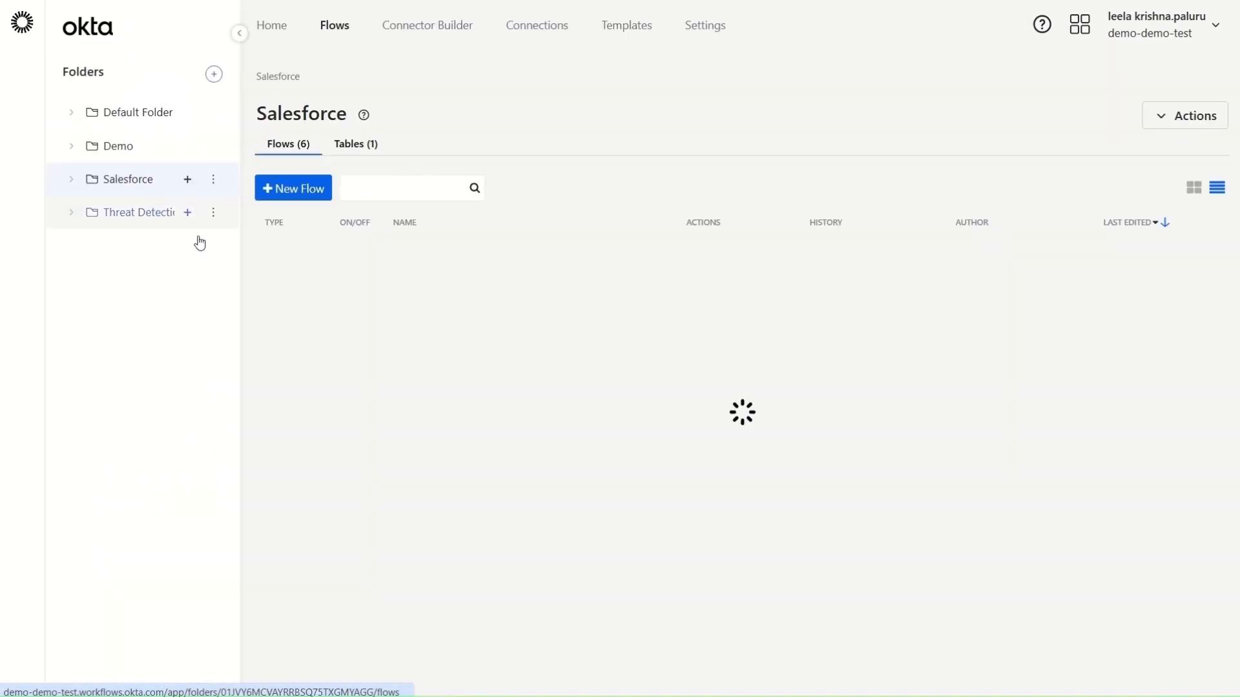
left_click(446, 420)
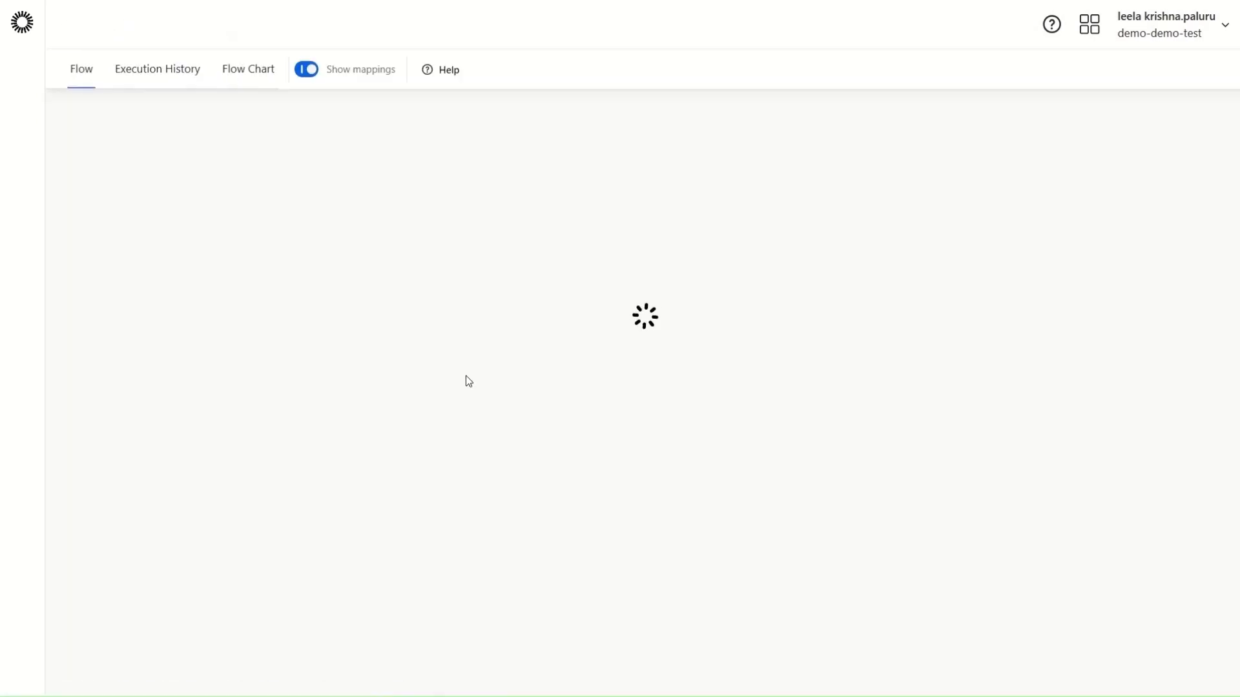
left_click(163, 69)
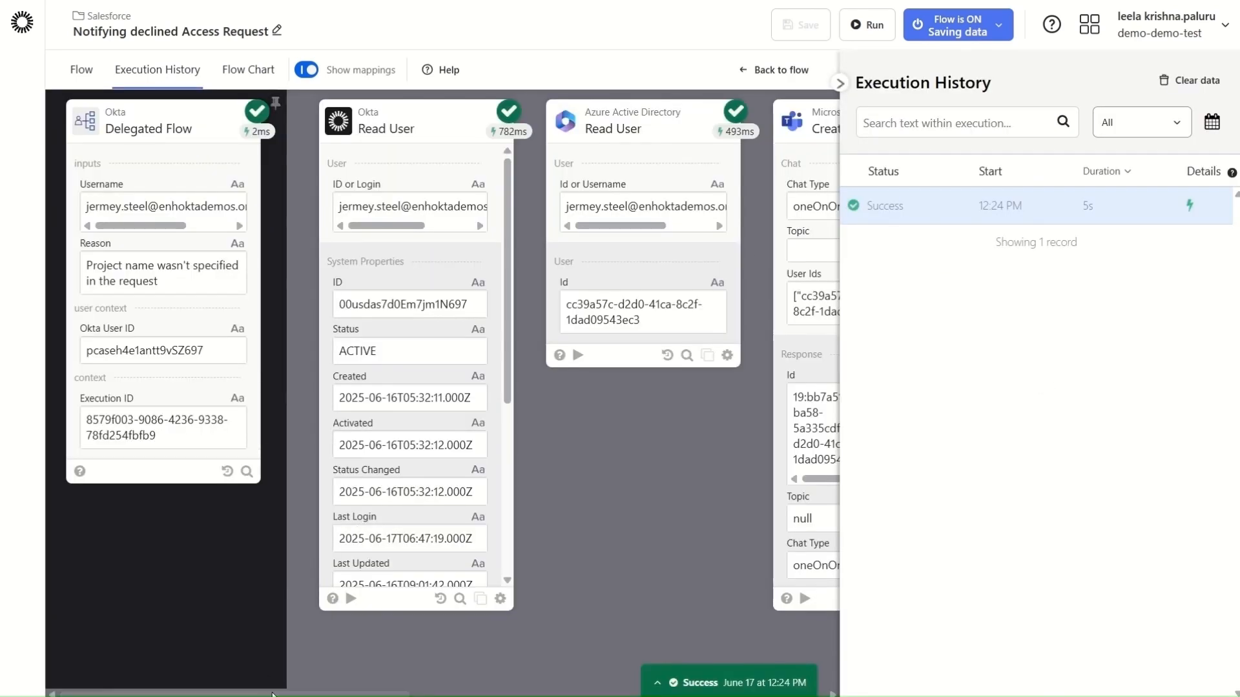
left_click_drag(272, 694, 536, 694)
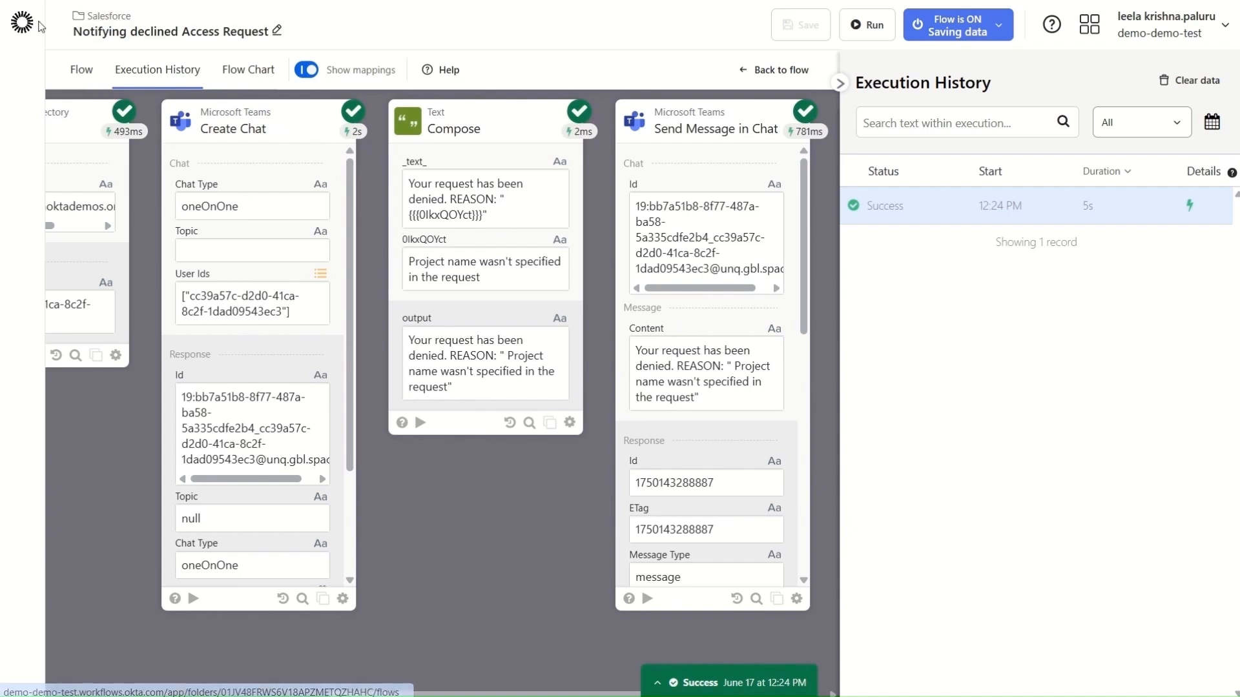
left_click(90, 16)
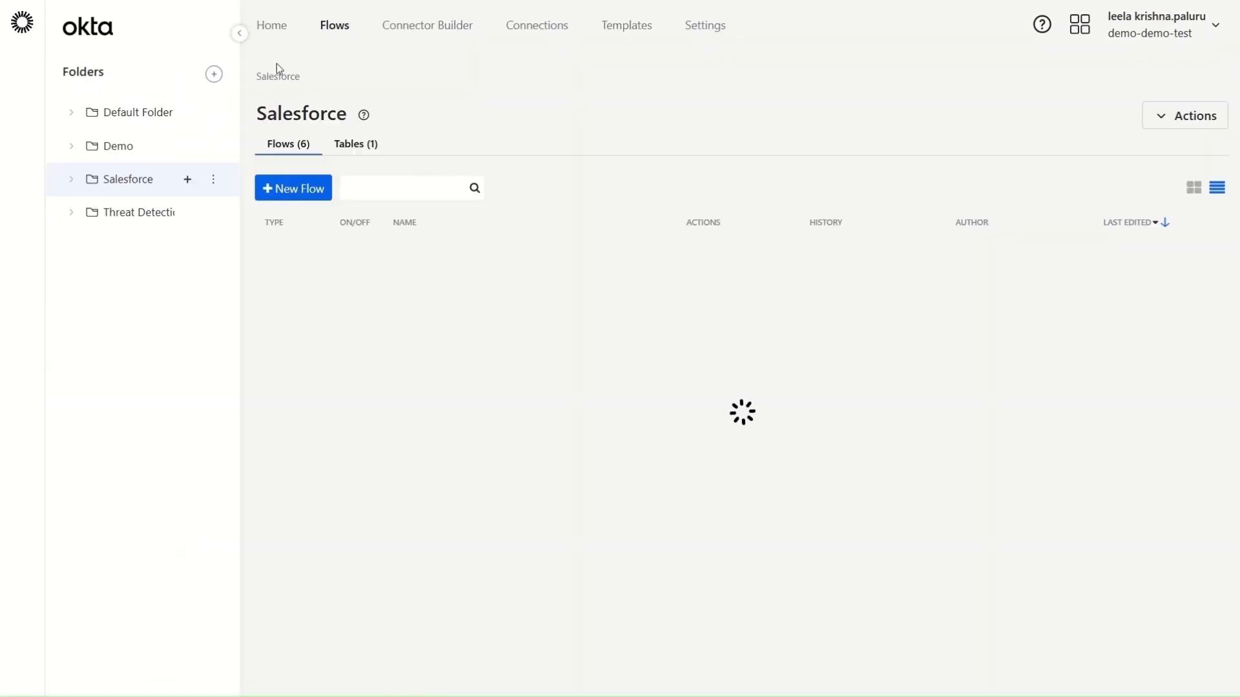
left_click(279, 37)
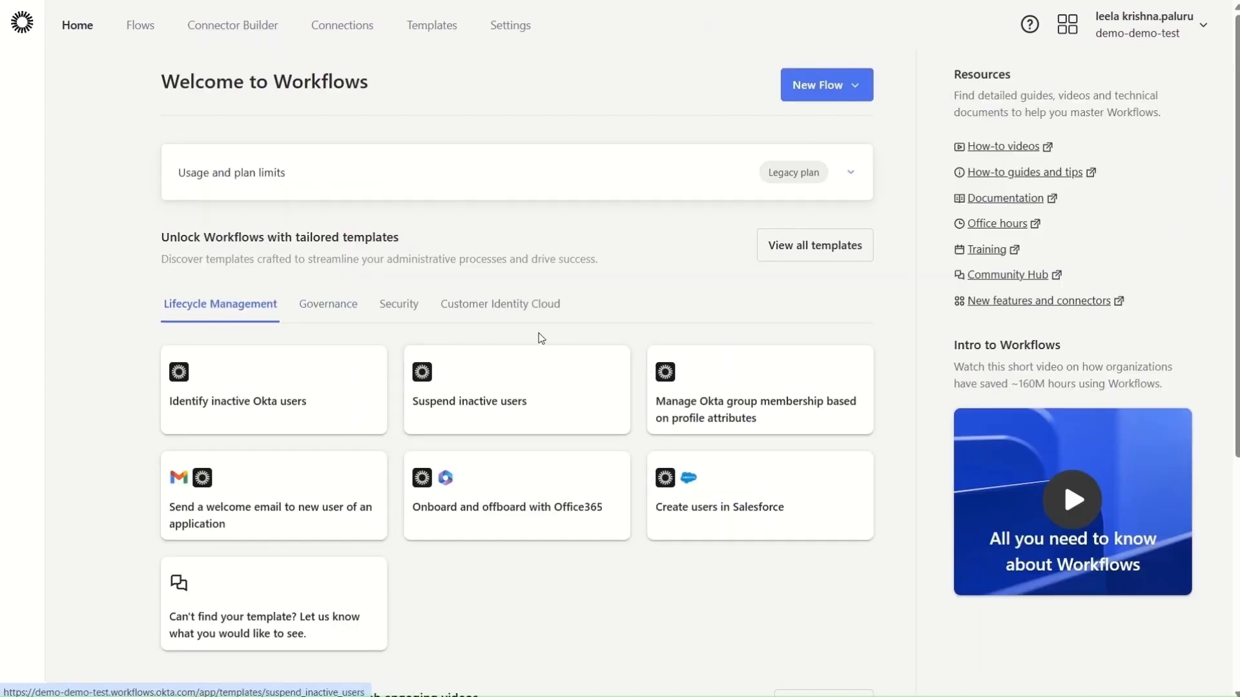